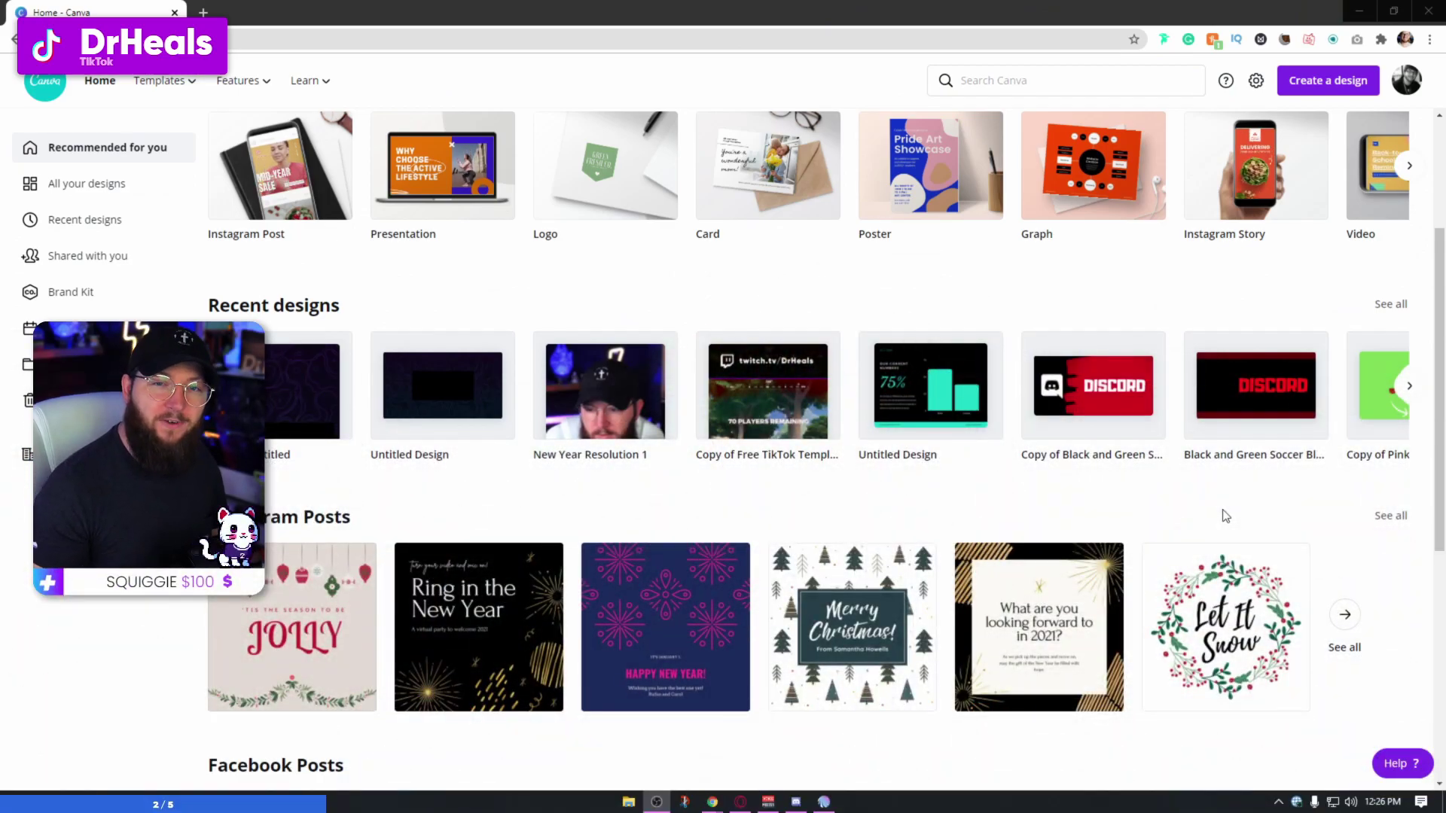
Start a new blank Presentation design in Canva
scroll(1108, 493, "up", 3)
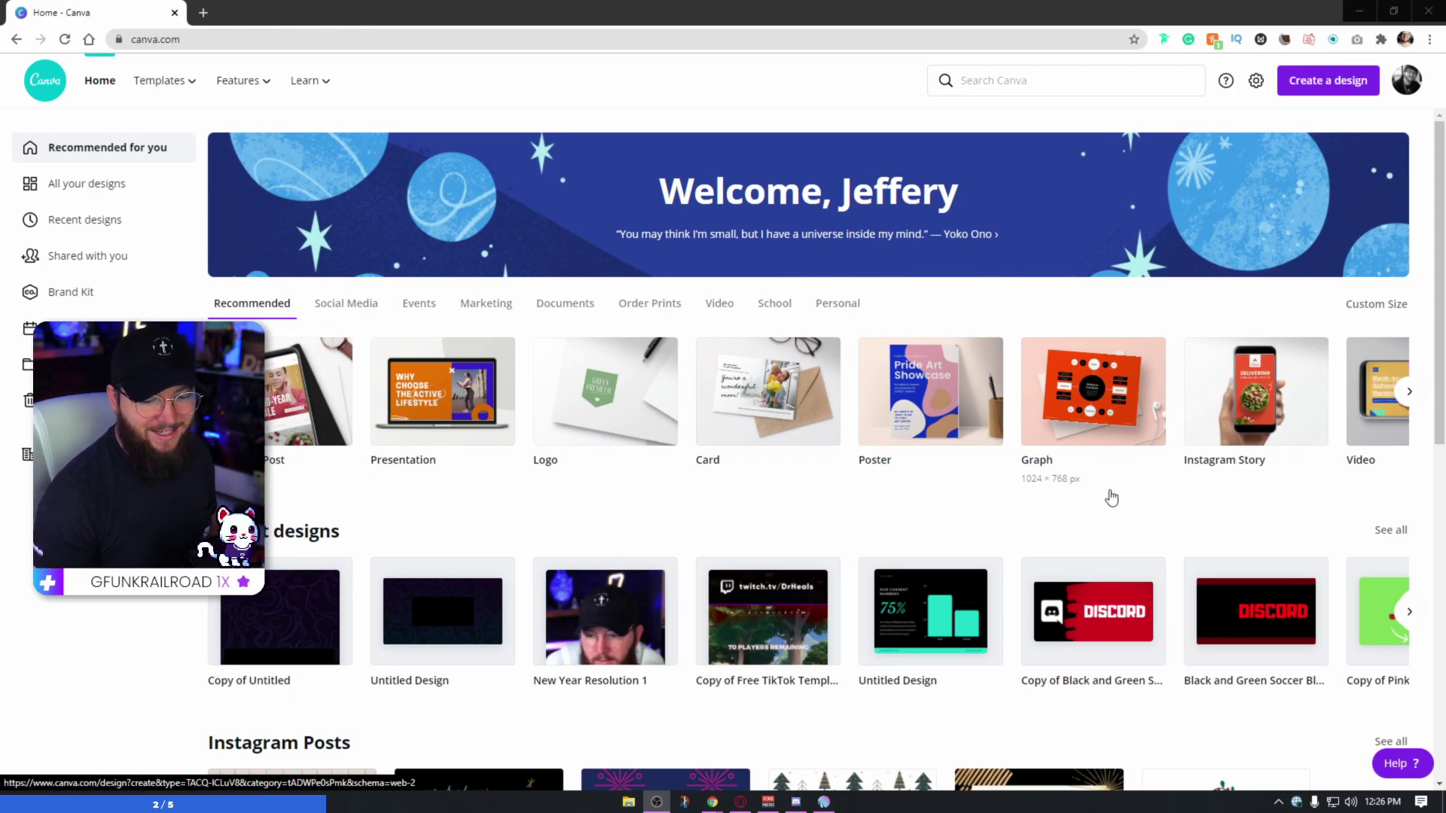
left_click(1142, 517)
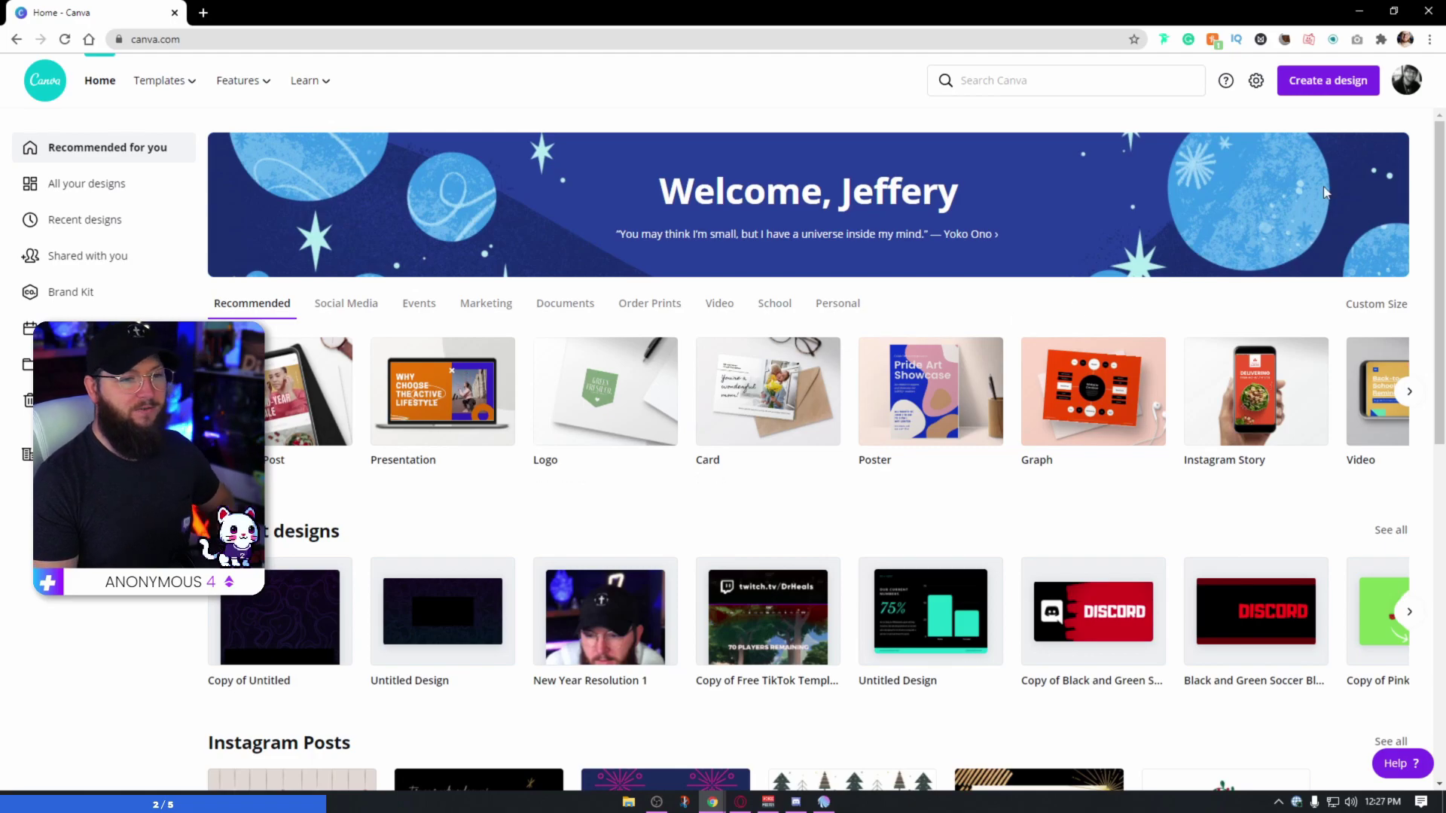
left_click(1334, 88)
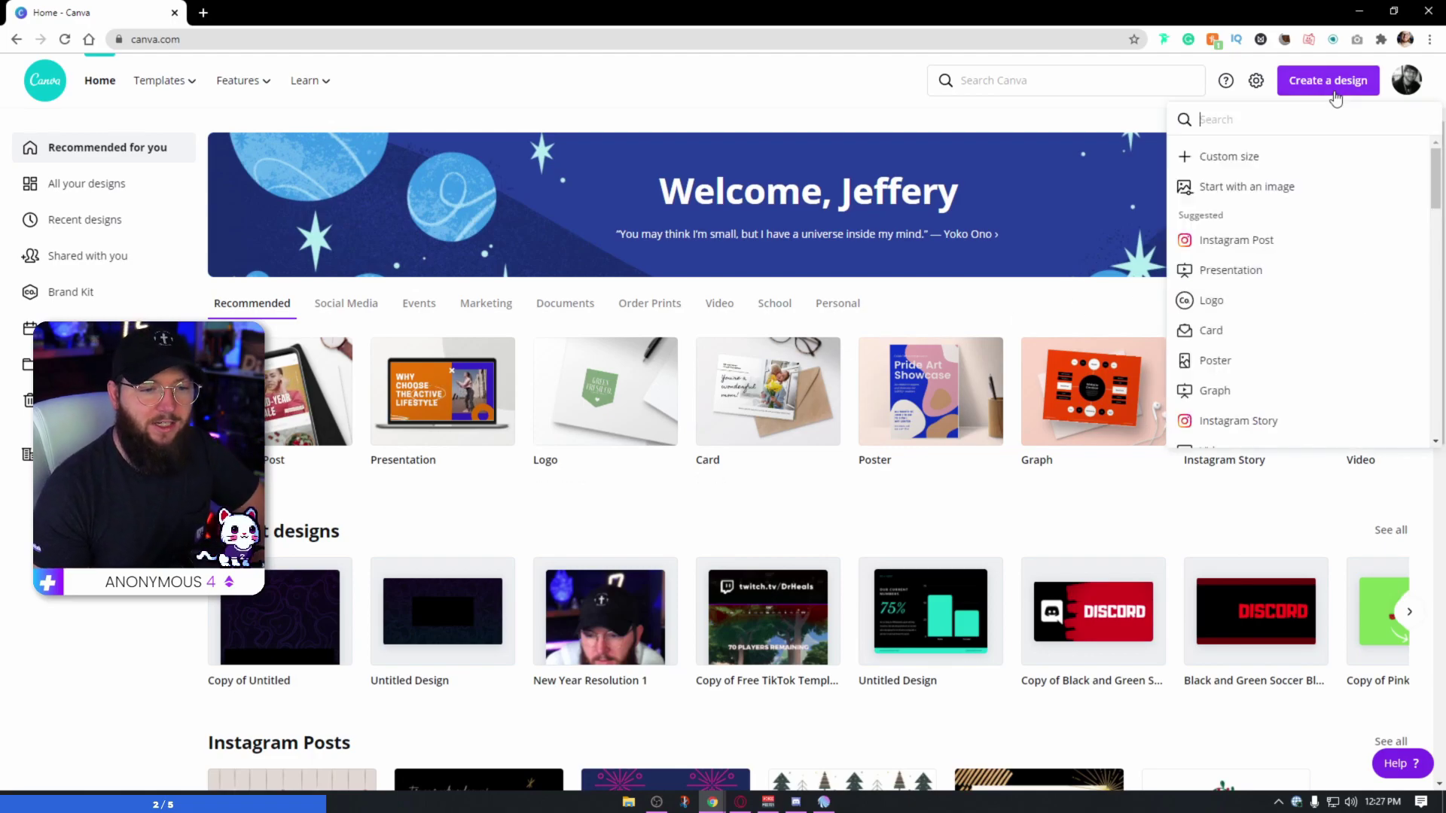
left_click(1235, 270)
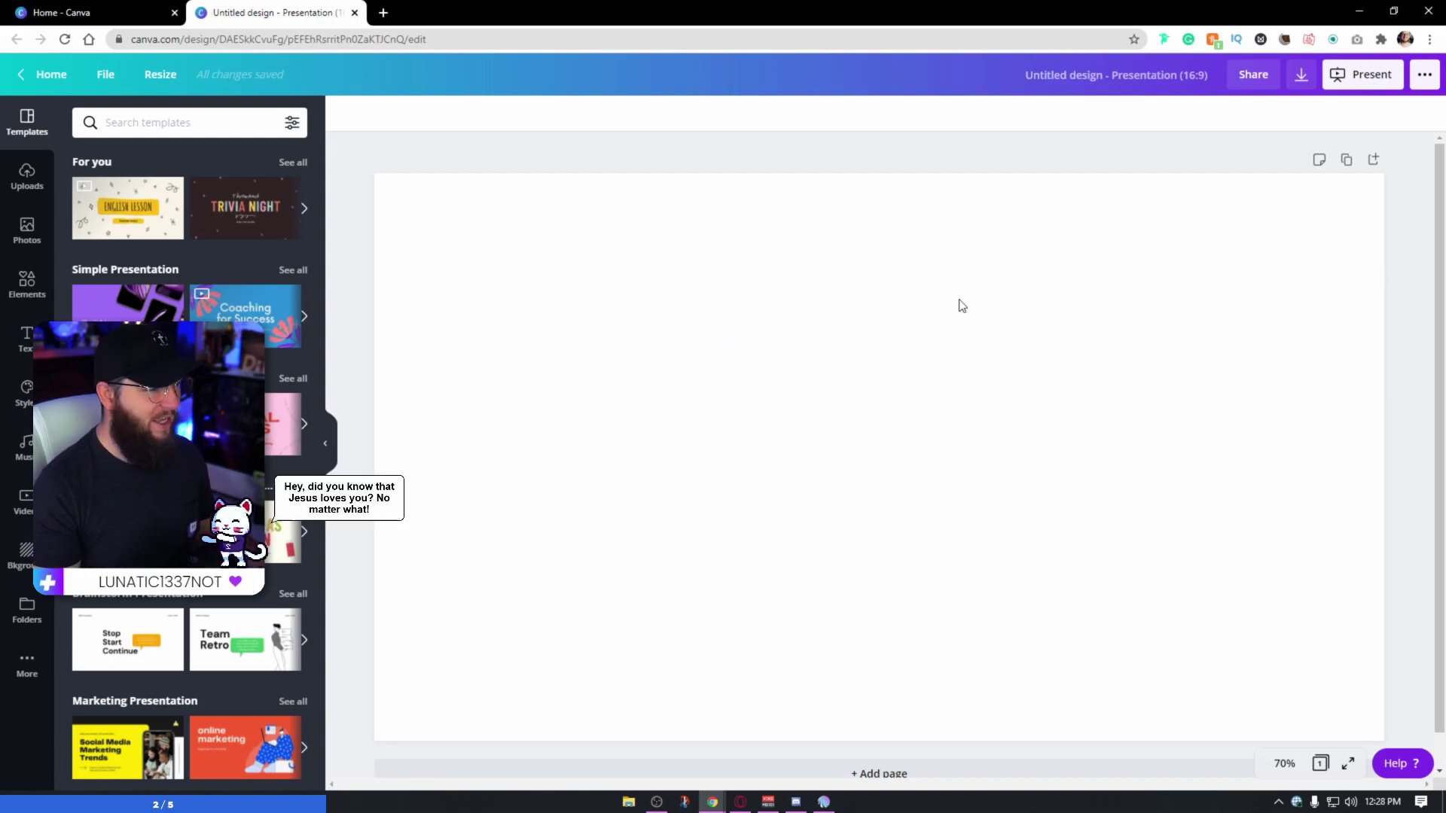
Fill the blank slide's background with dark grey
left_click(819, 335)
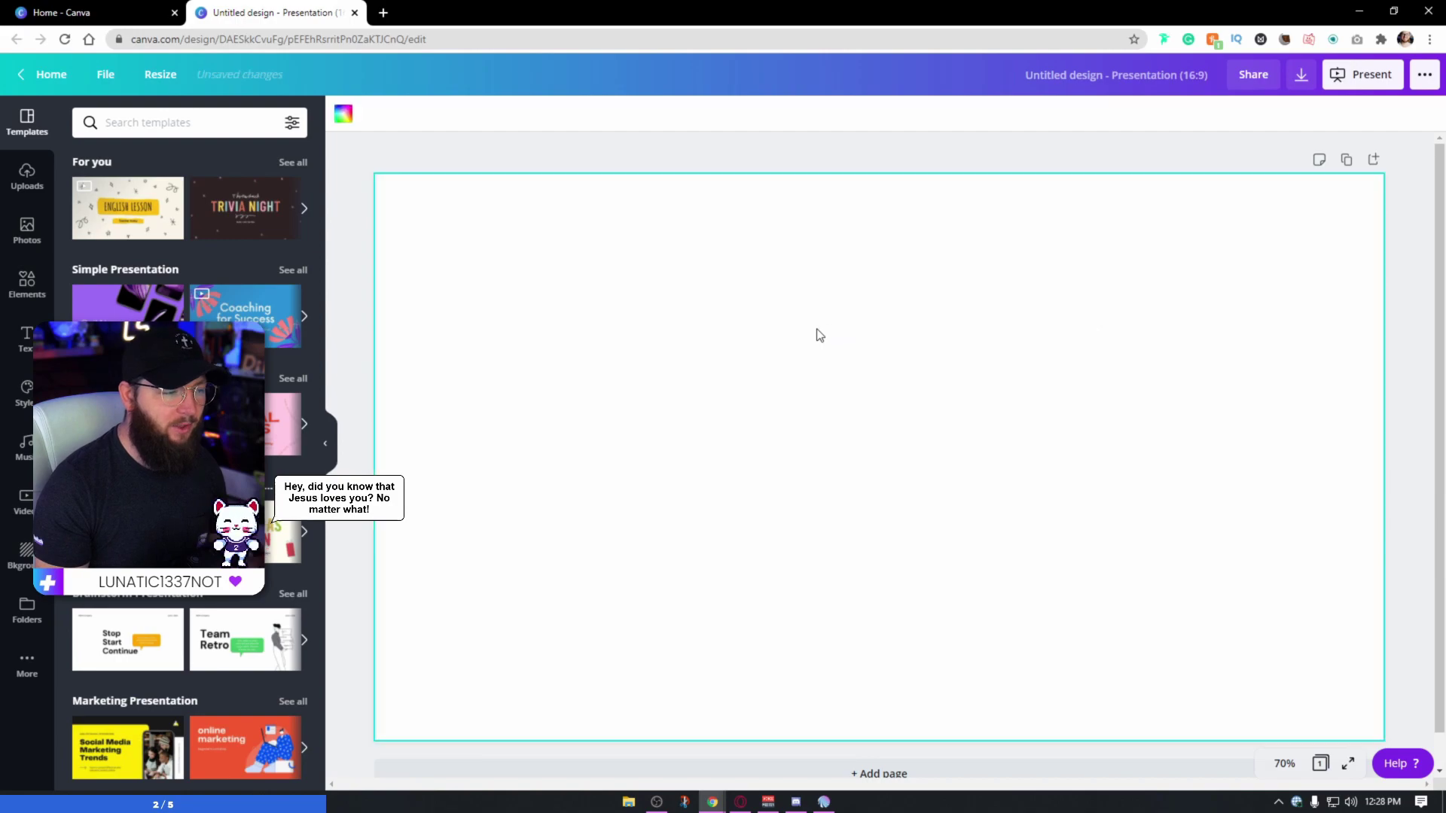
left_click(344, 115)
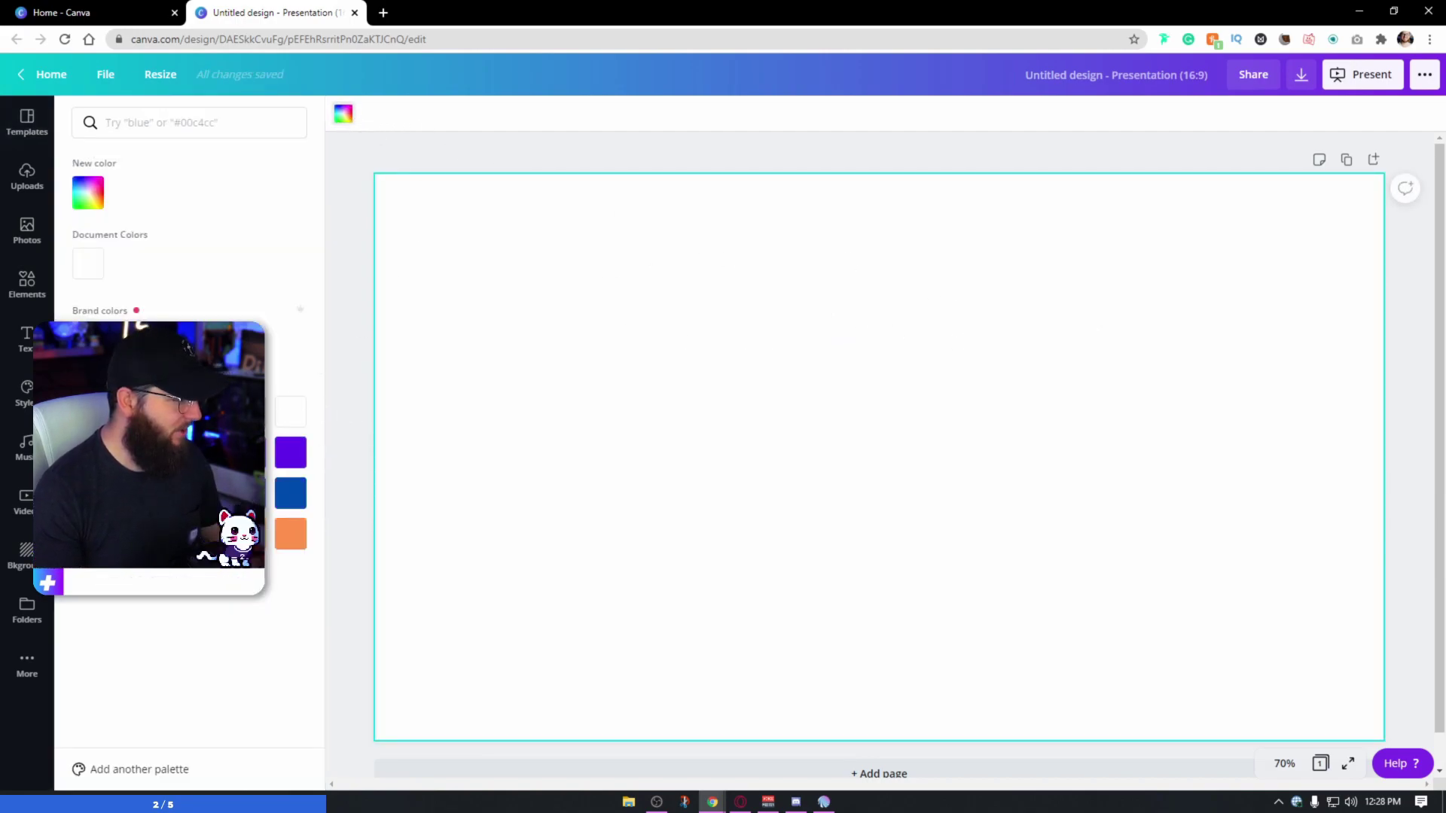
left_click(88, 411)
left_click(608, 180)
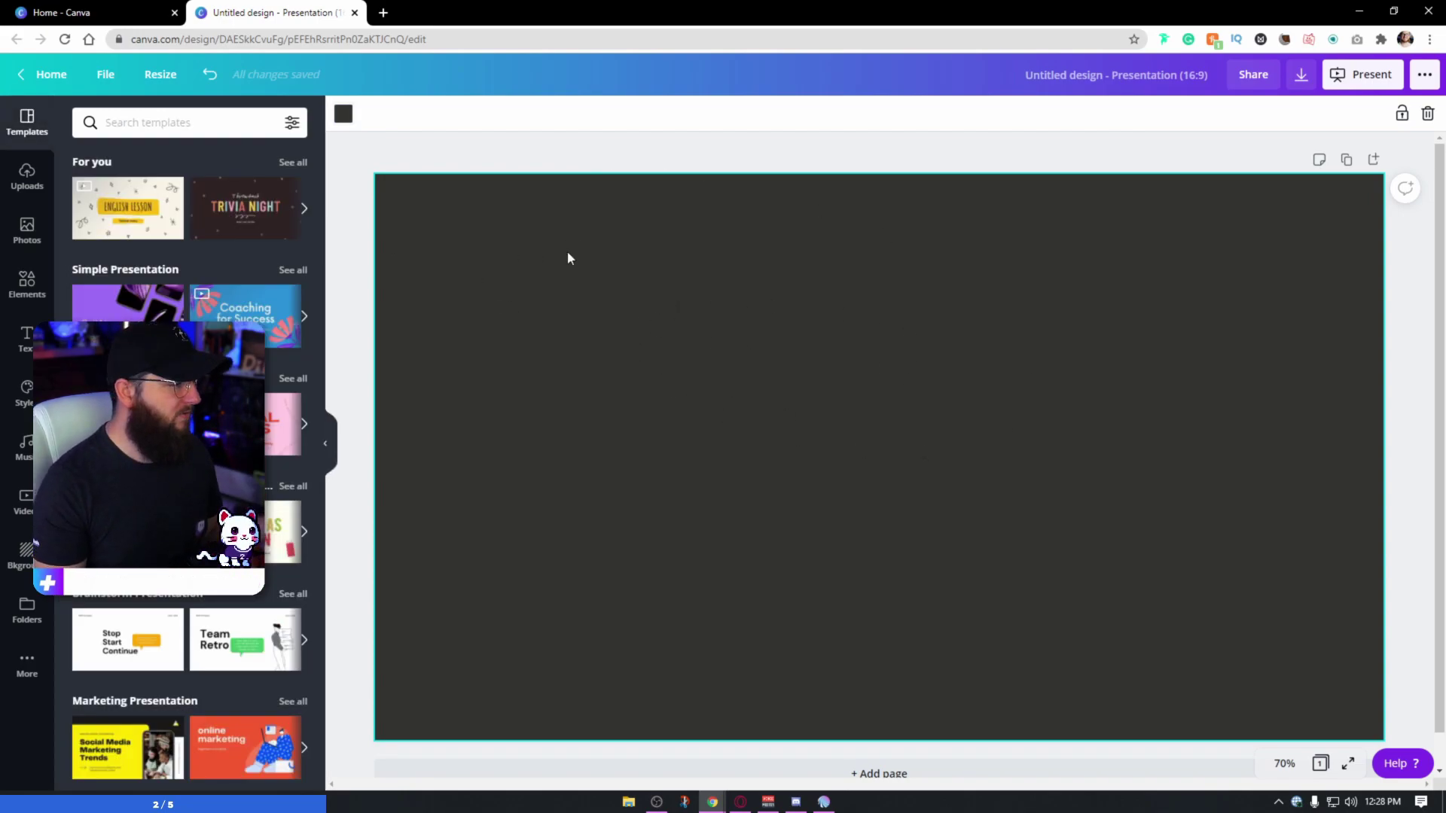
Search the Elements library for 'sticker dinosaur' and browse the results
left_click(28, 286)
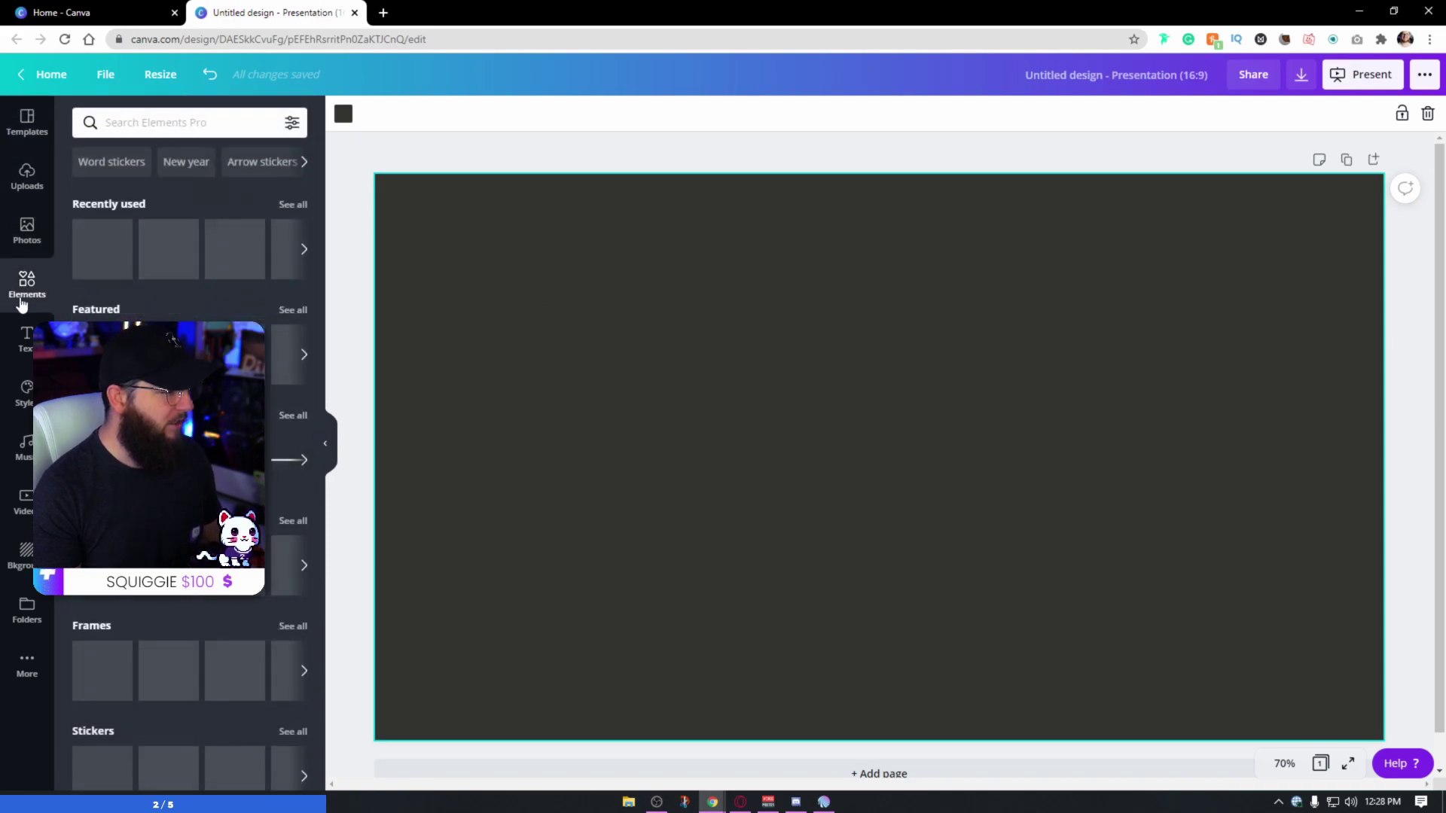
left_click(167, 122)
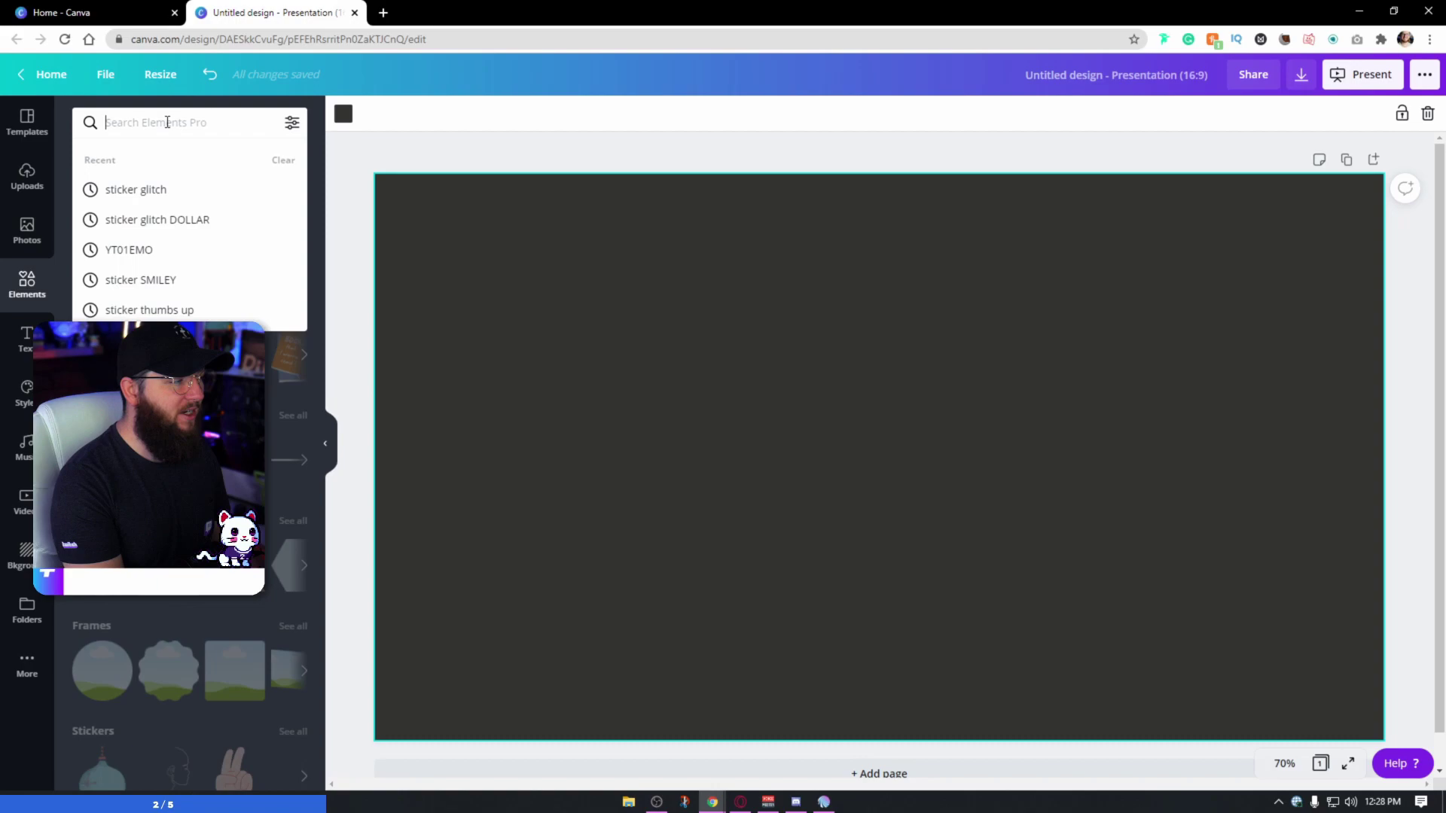
type("st")
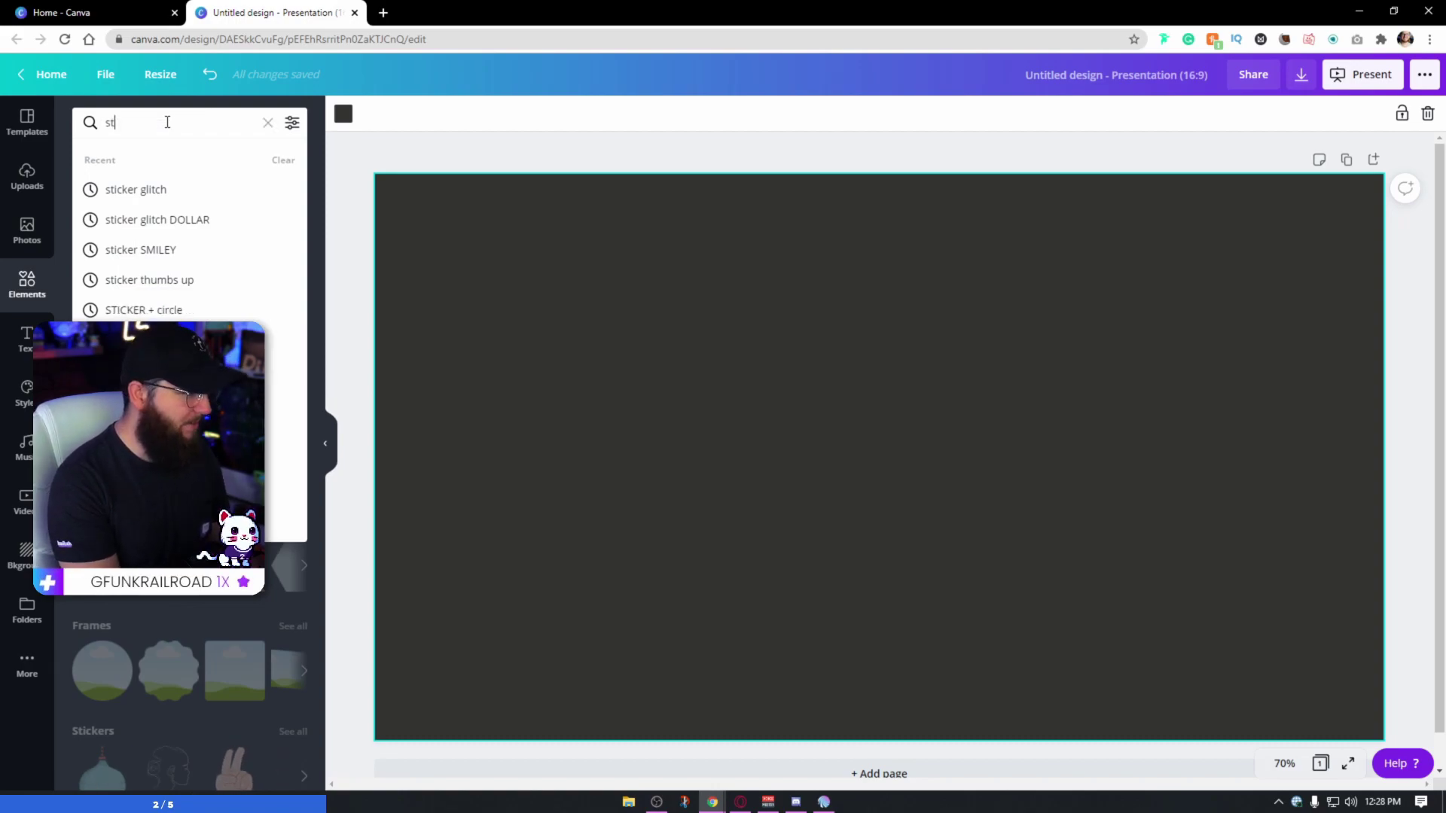
type("icker gl")
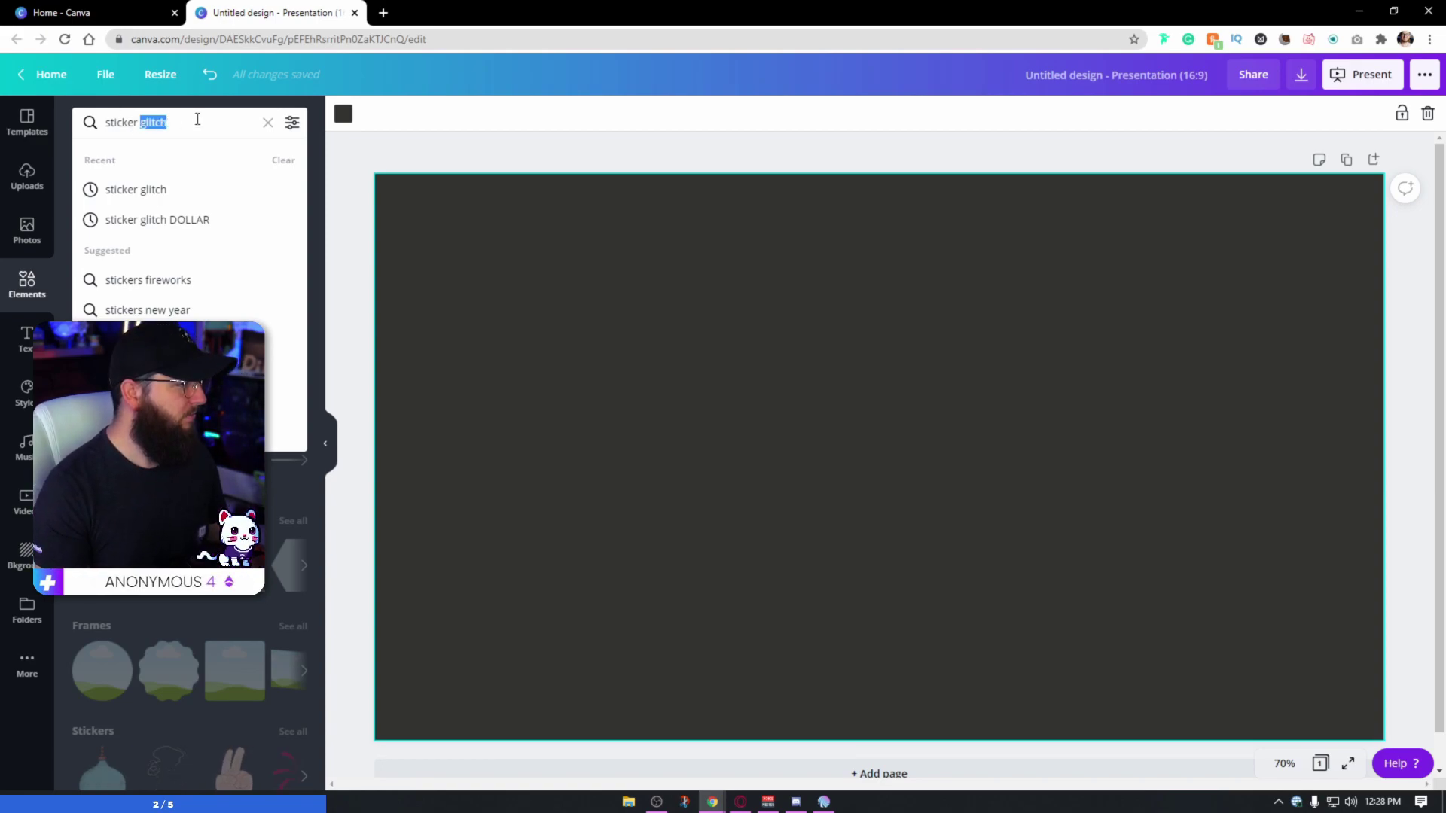
type("dinosaur")
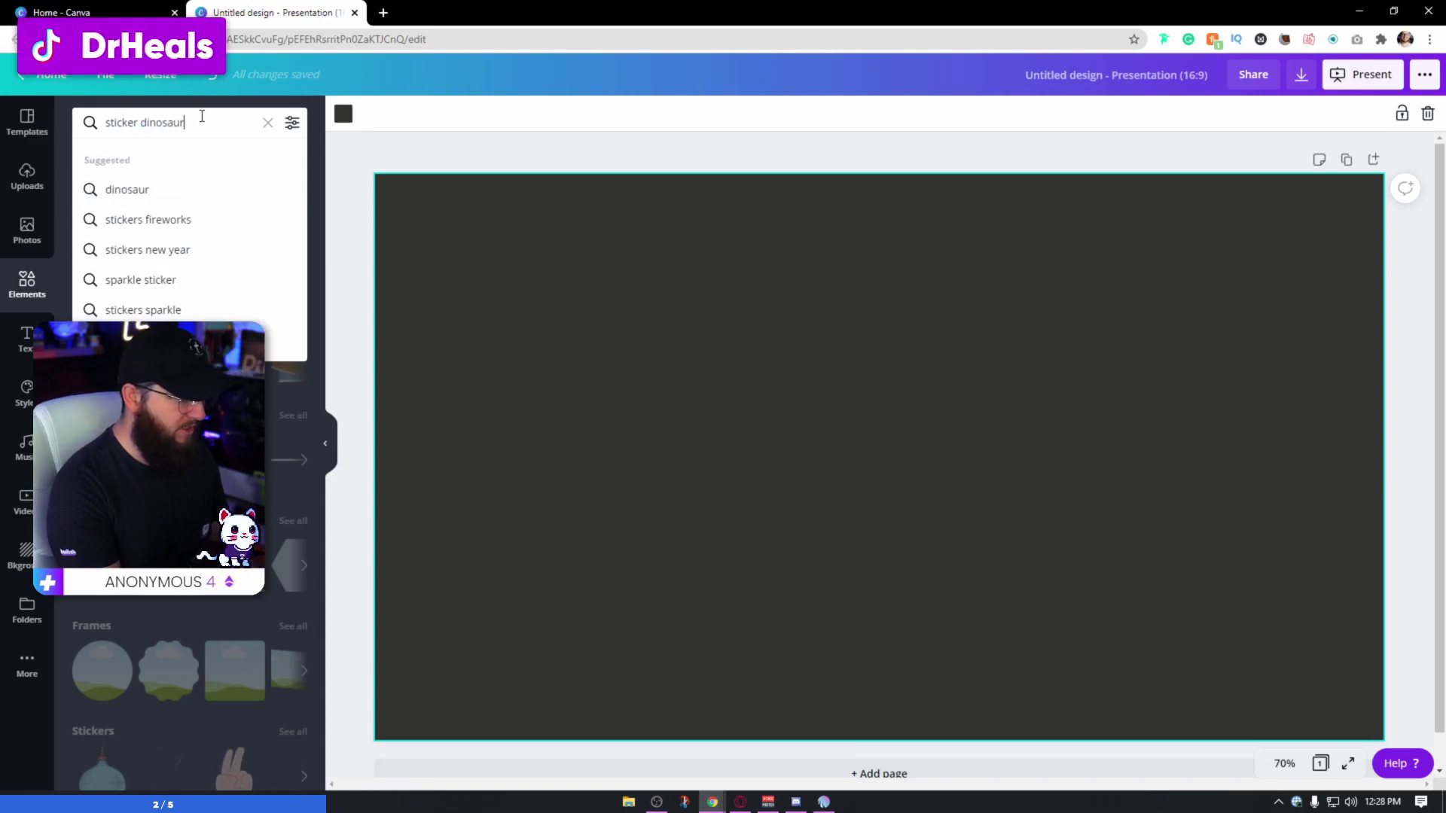
key("Return")
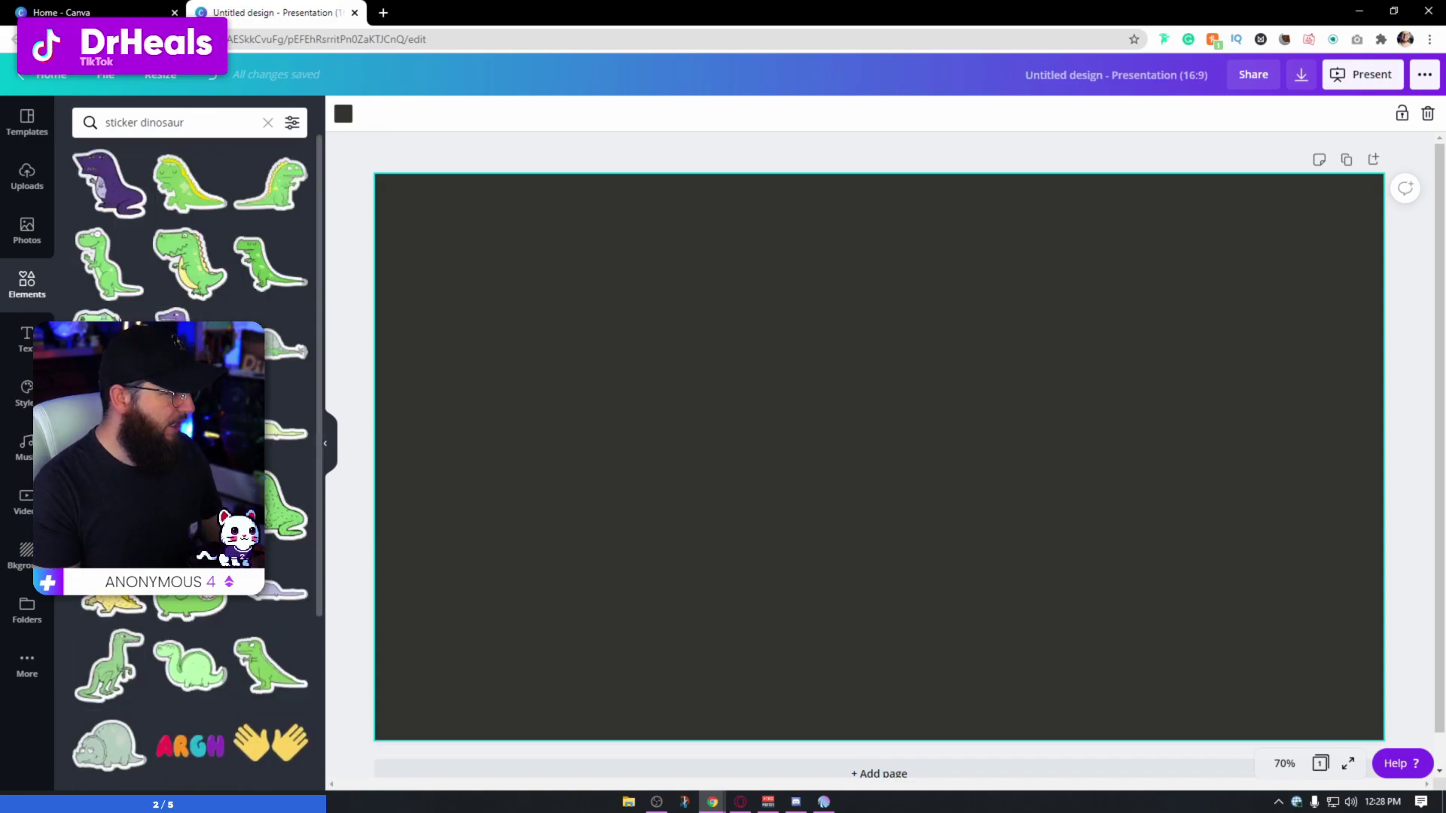
scroll(167, 613, "down", 5)
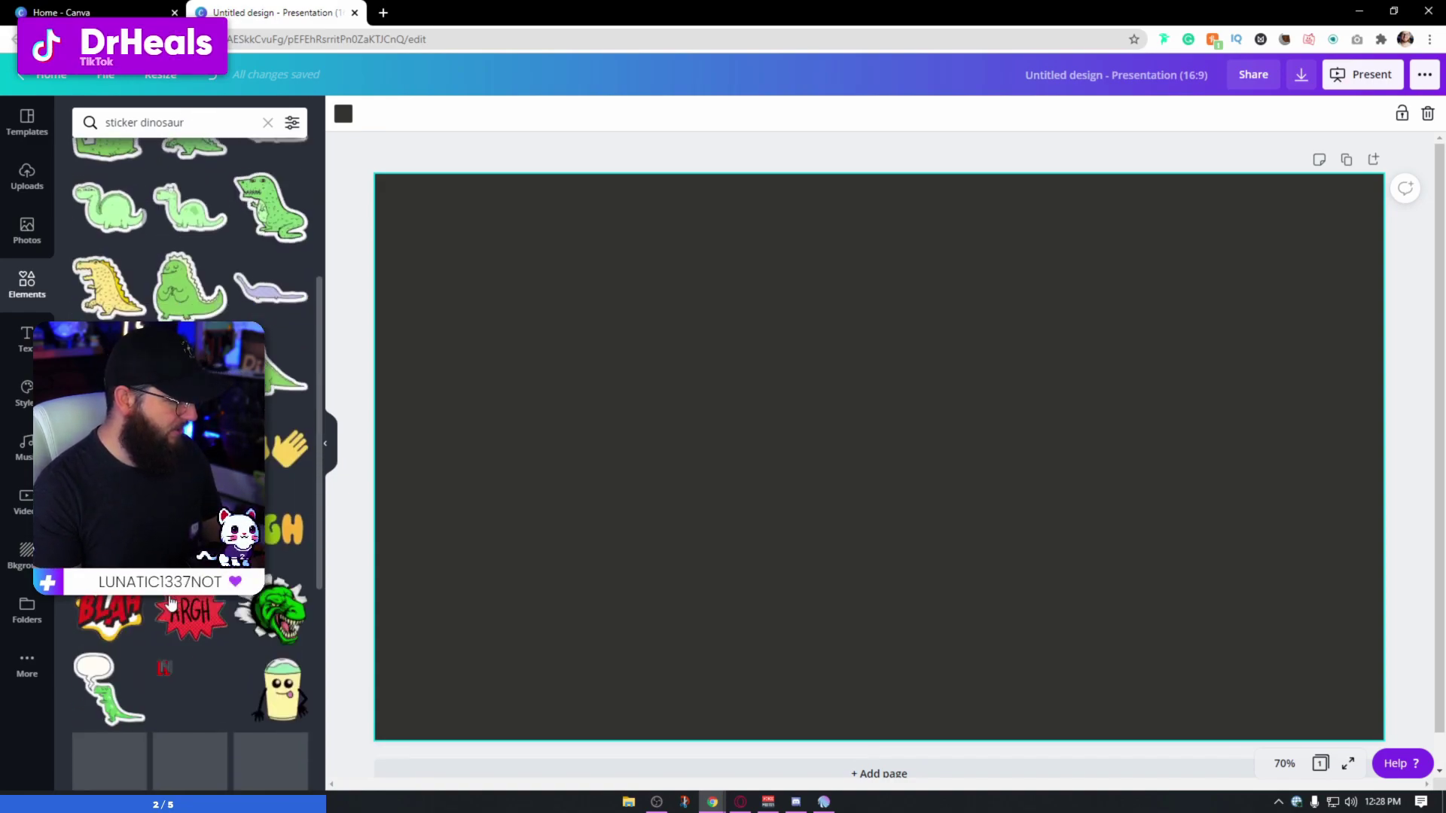
scroll(147, 320, "up", 2)
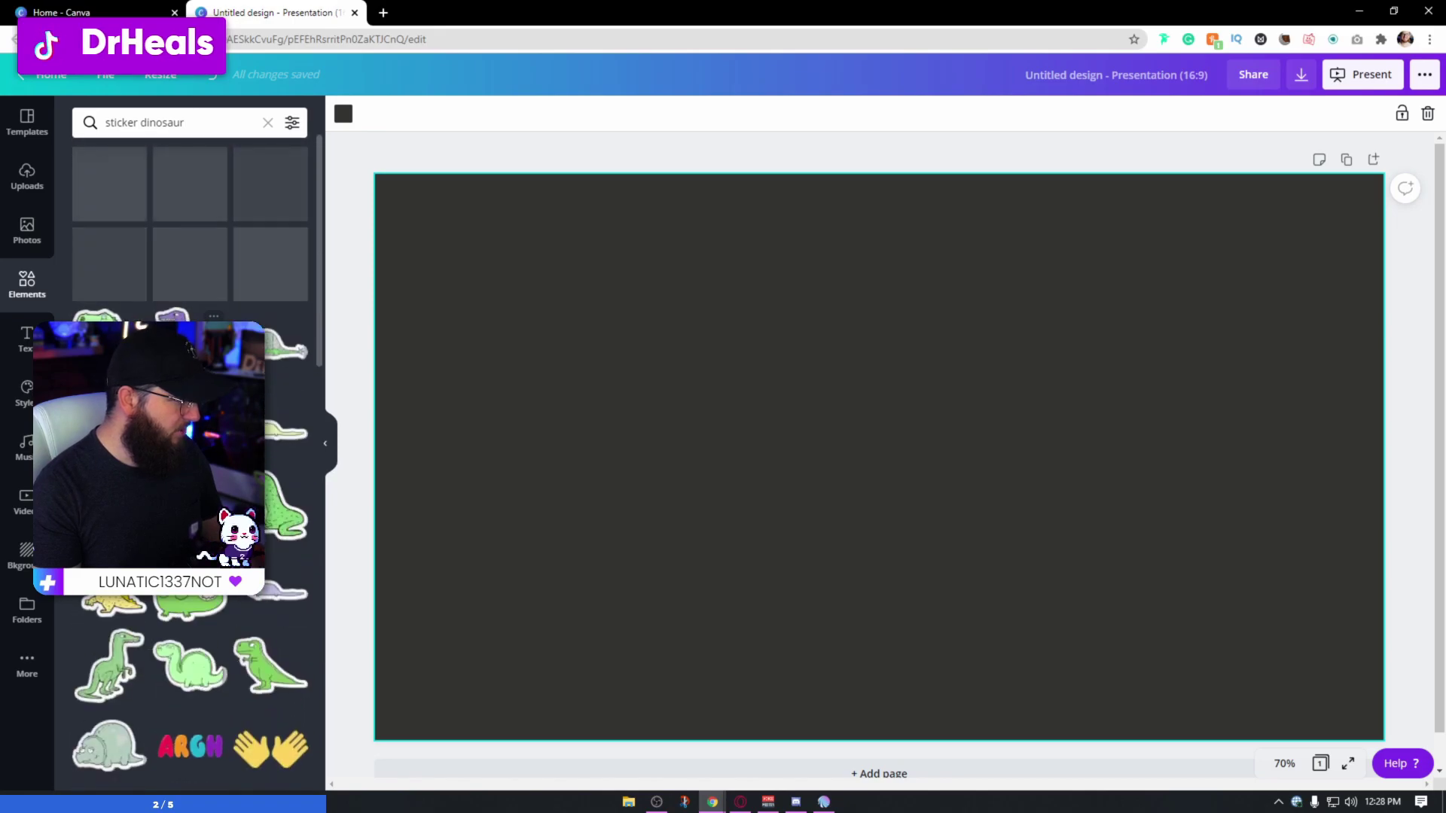
Add the purple raptor sticker, nudge it, then delete it from the page
left_click(188, 335)
left_click_drag(859, 480, 836, 456)
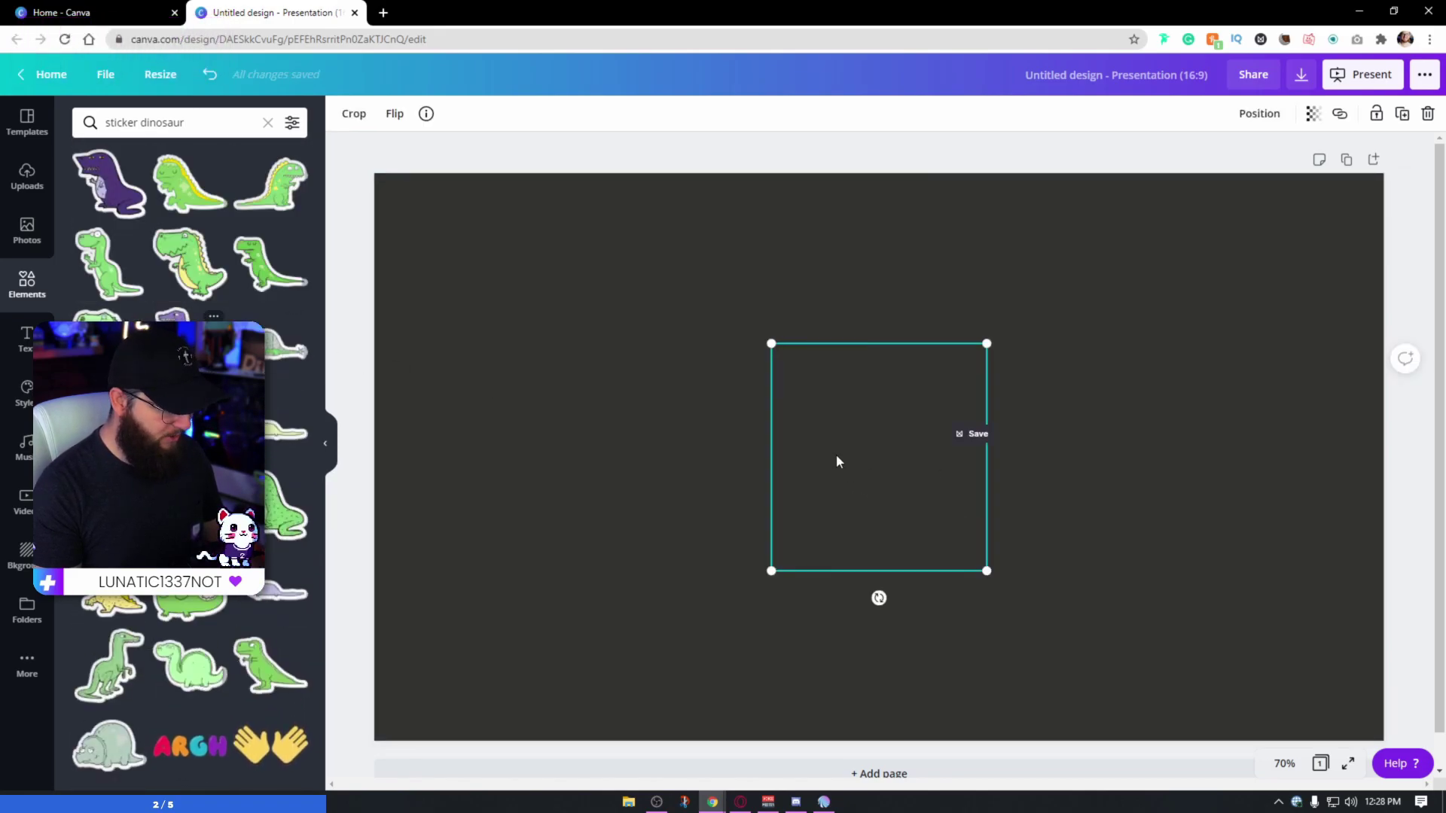
key("Delete")
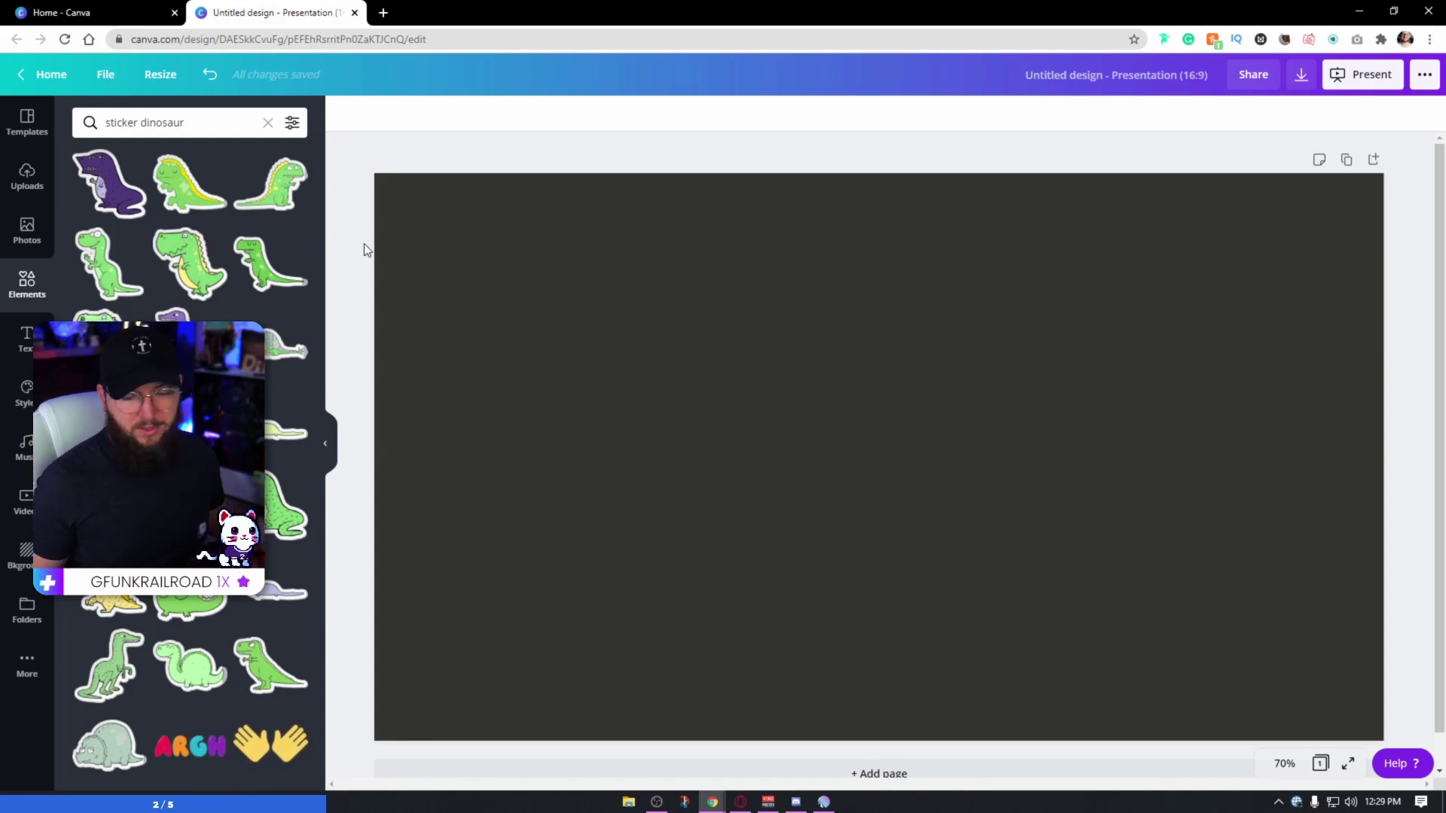
Change the element search to 'sticker confetti'
double_click(142, 126)
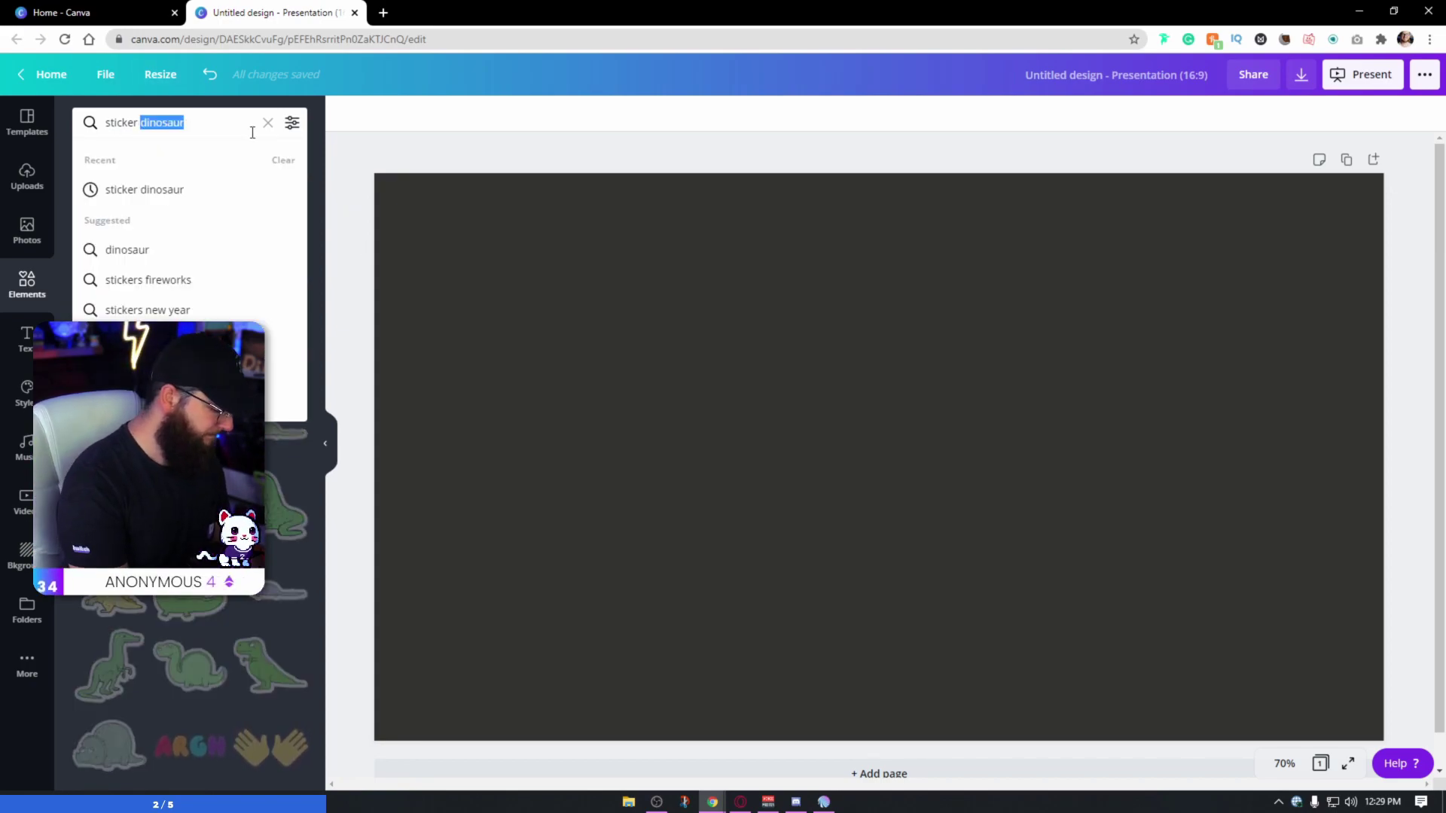
type("confett")
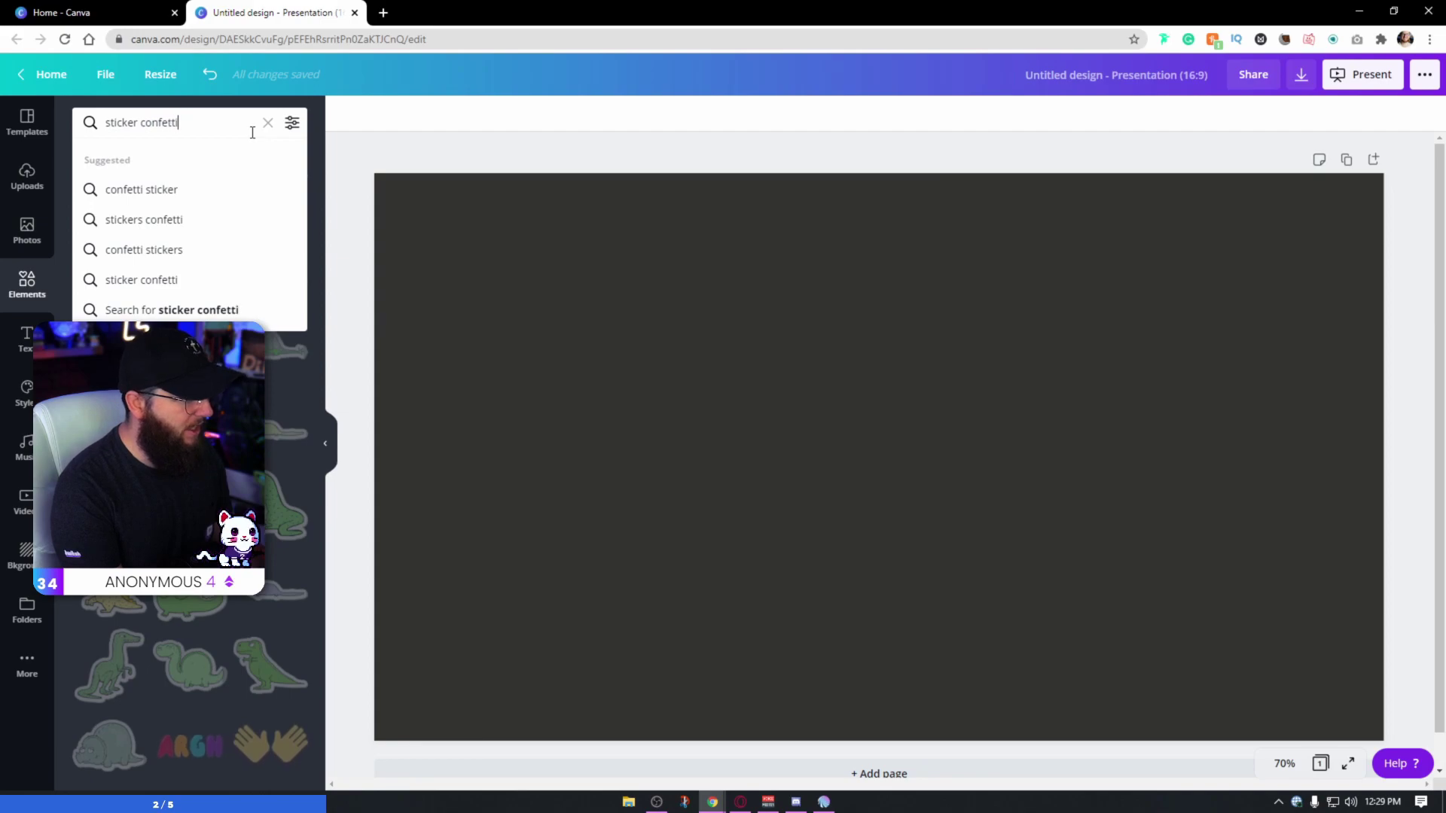
type("i")
key("Return")
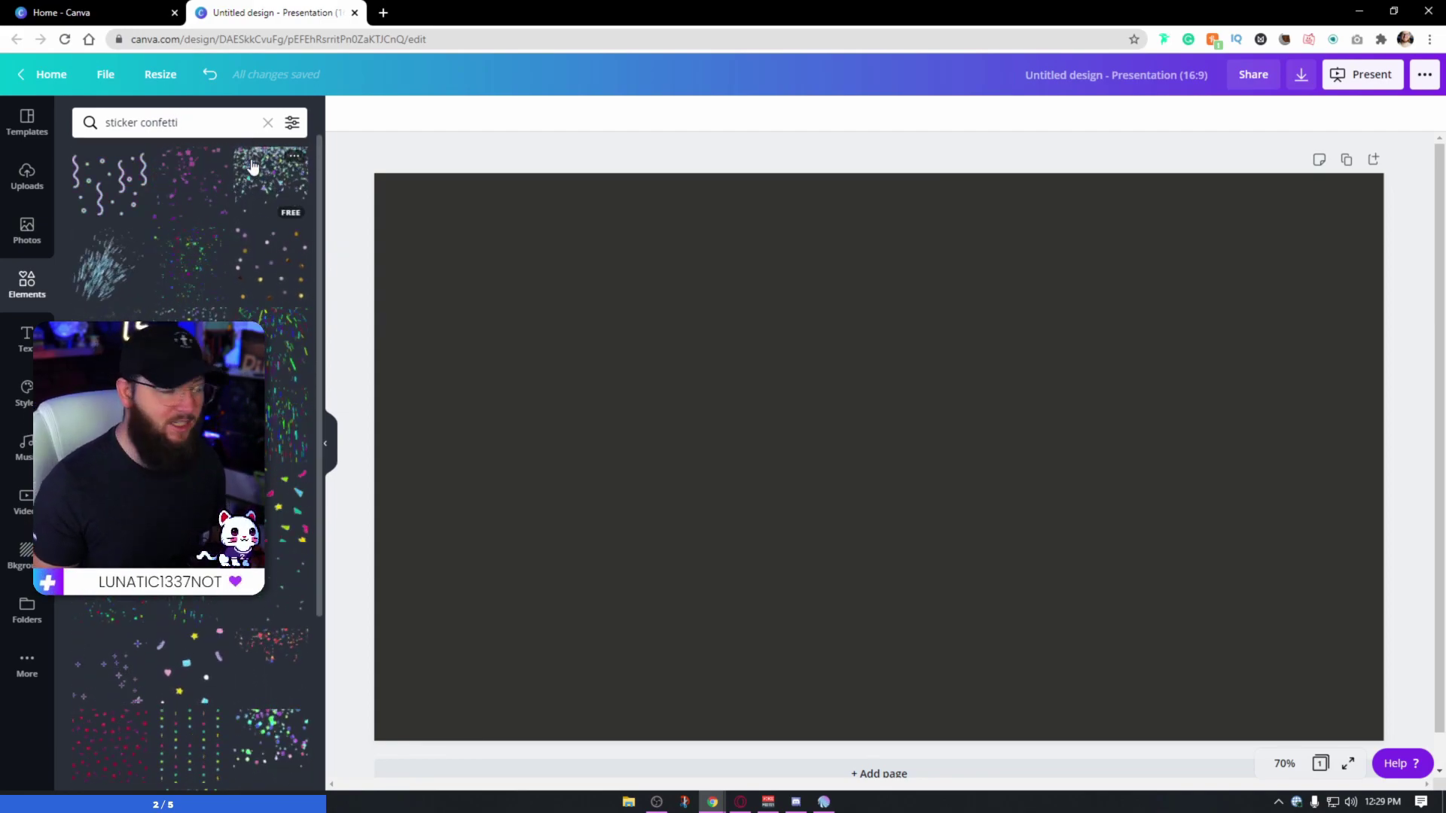
Search for 'sticker glitch' and scroll through the glitch sticker results
left_click(142, 122)
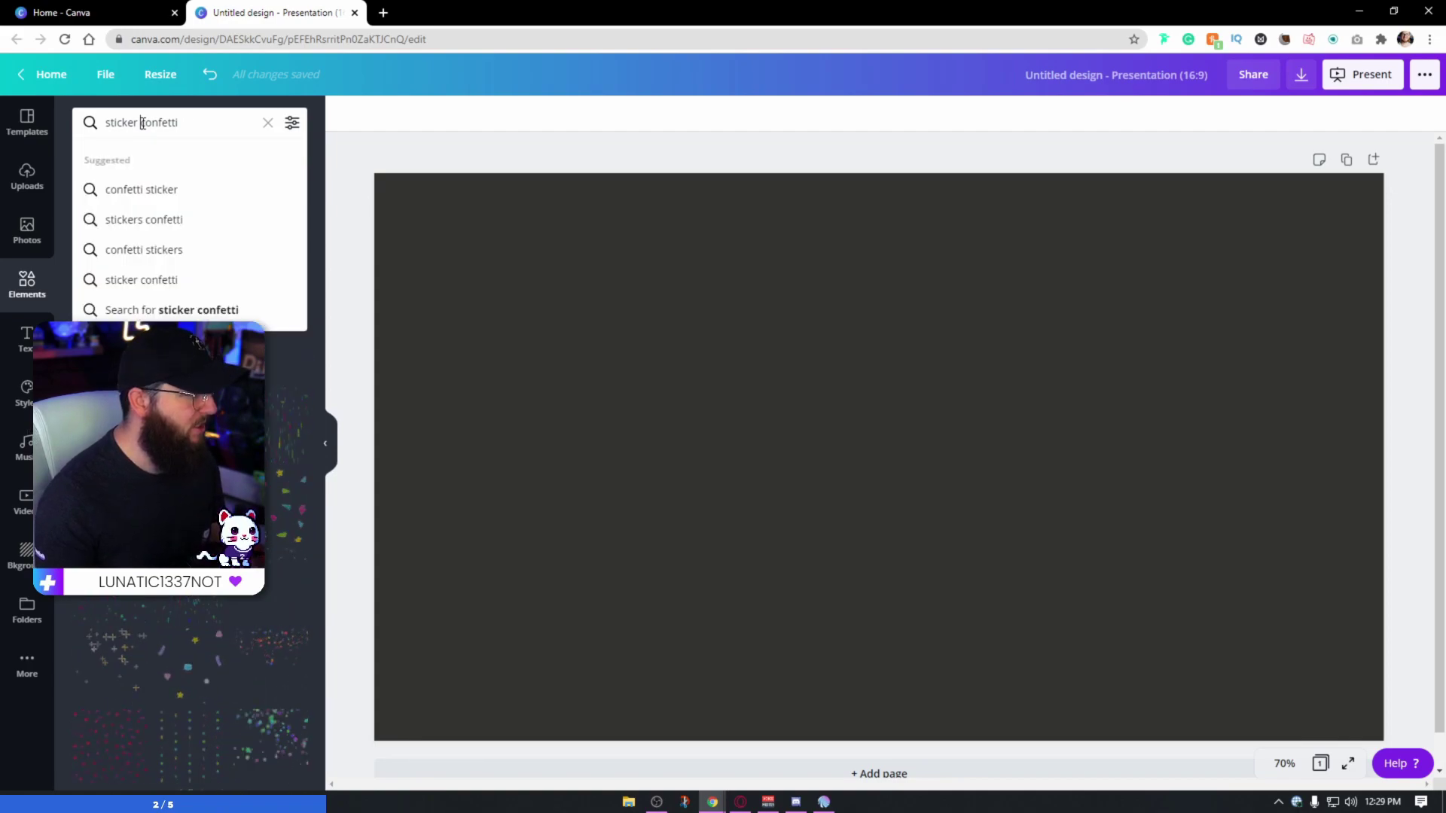
type("glitch")
key("Return")
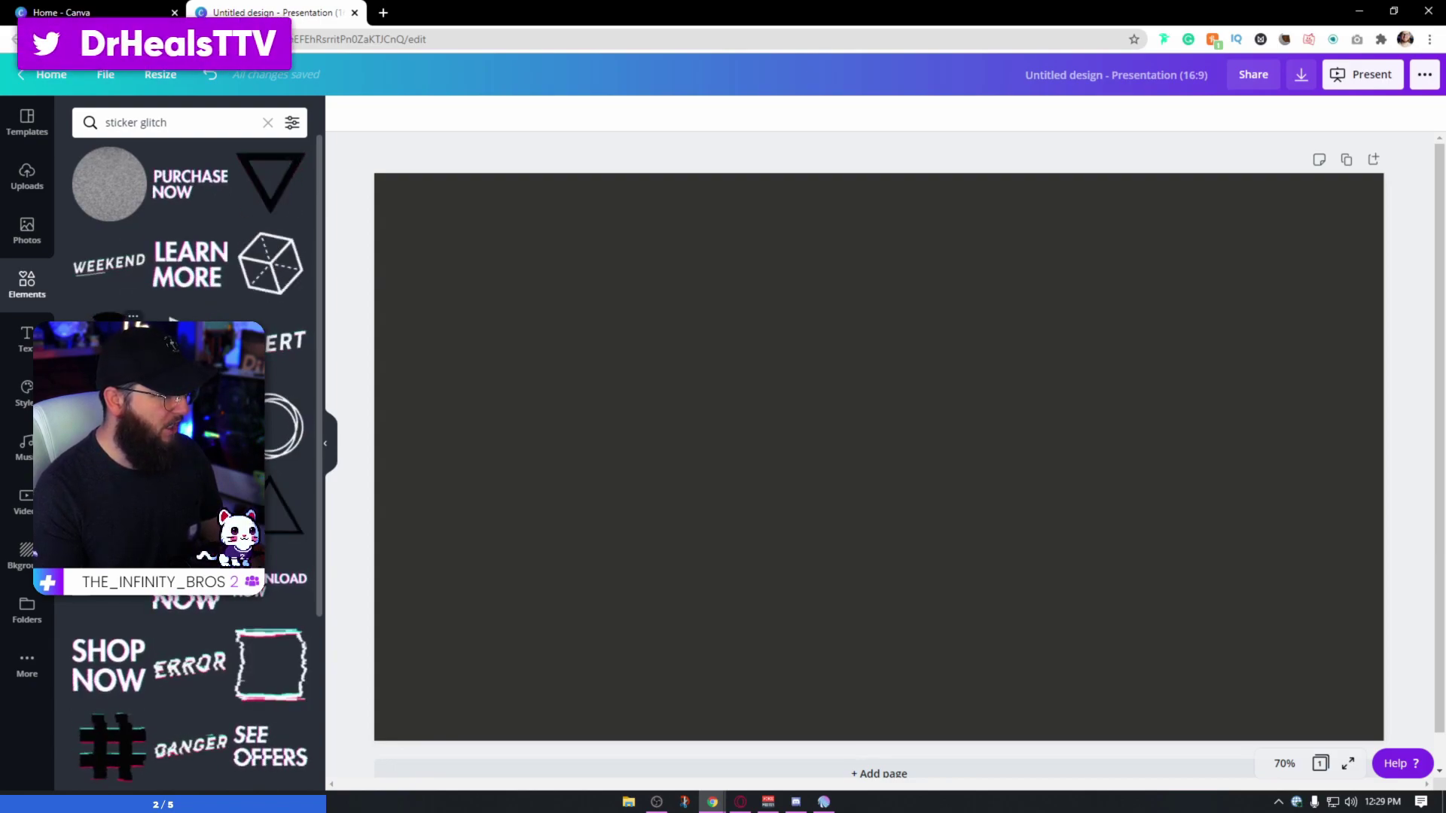
scroll(128, 288, "down", 5)
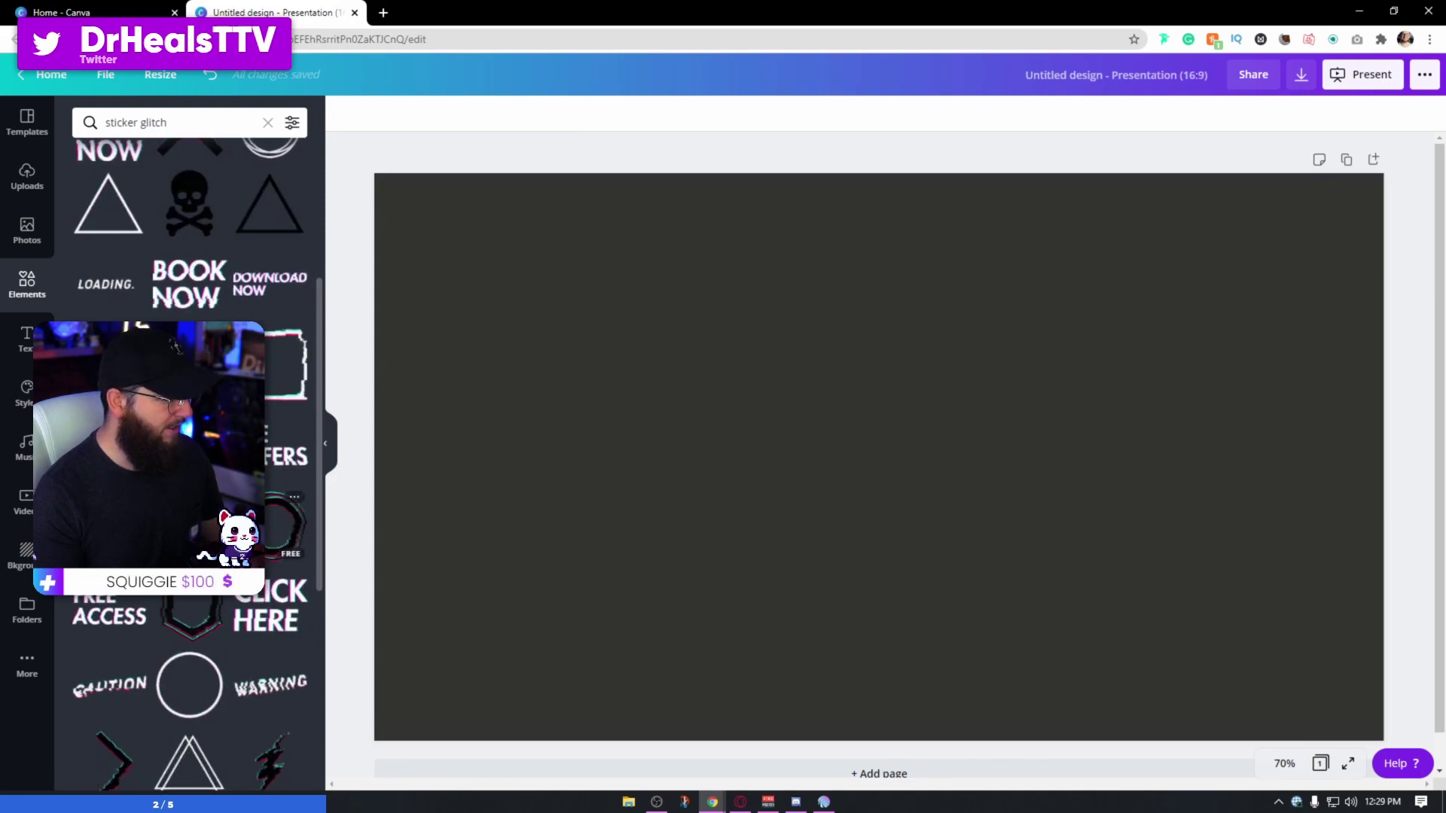
scroll(226, 655, "down", 2)
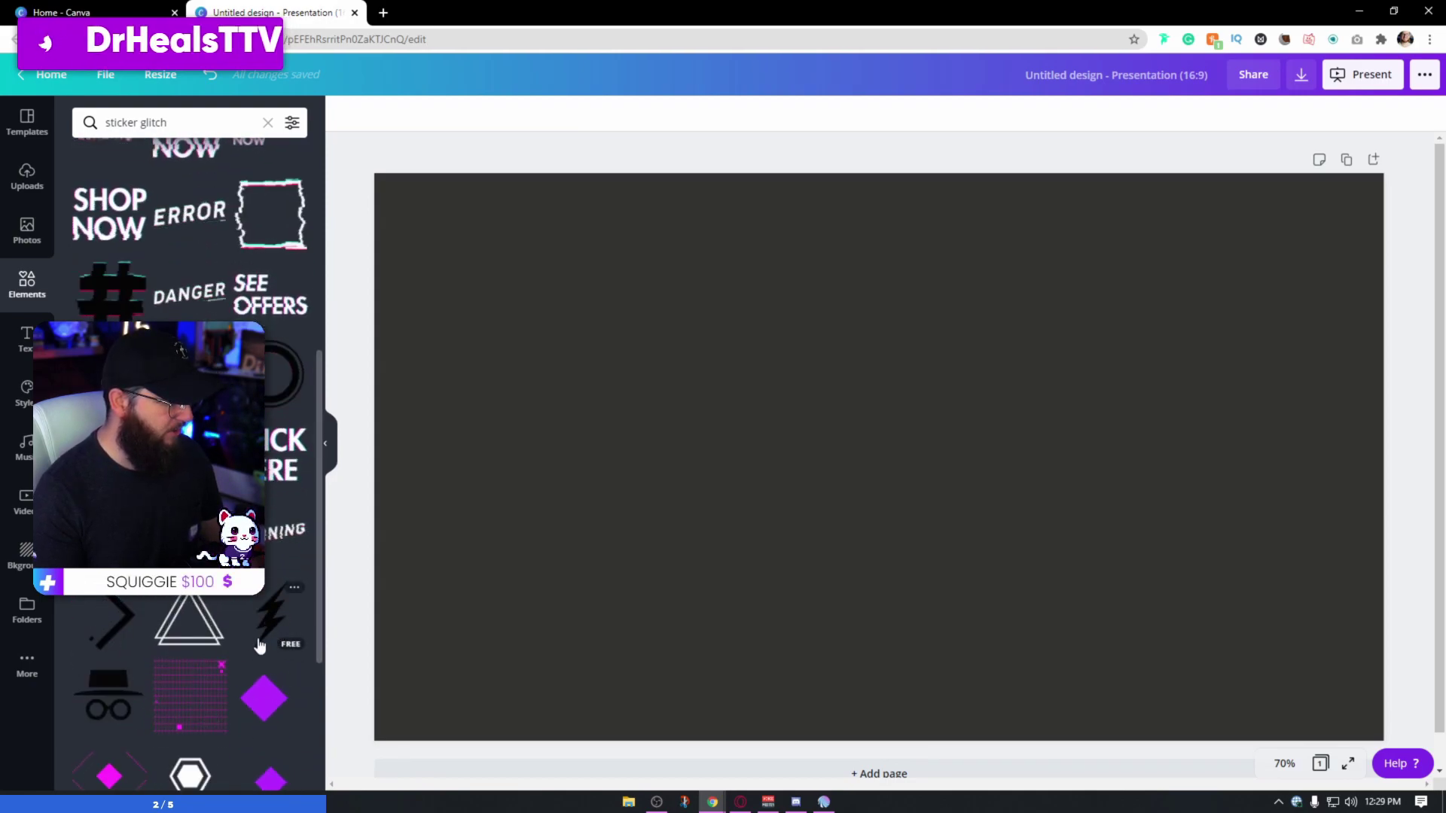
scroll(146, 683, "down", 1)
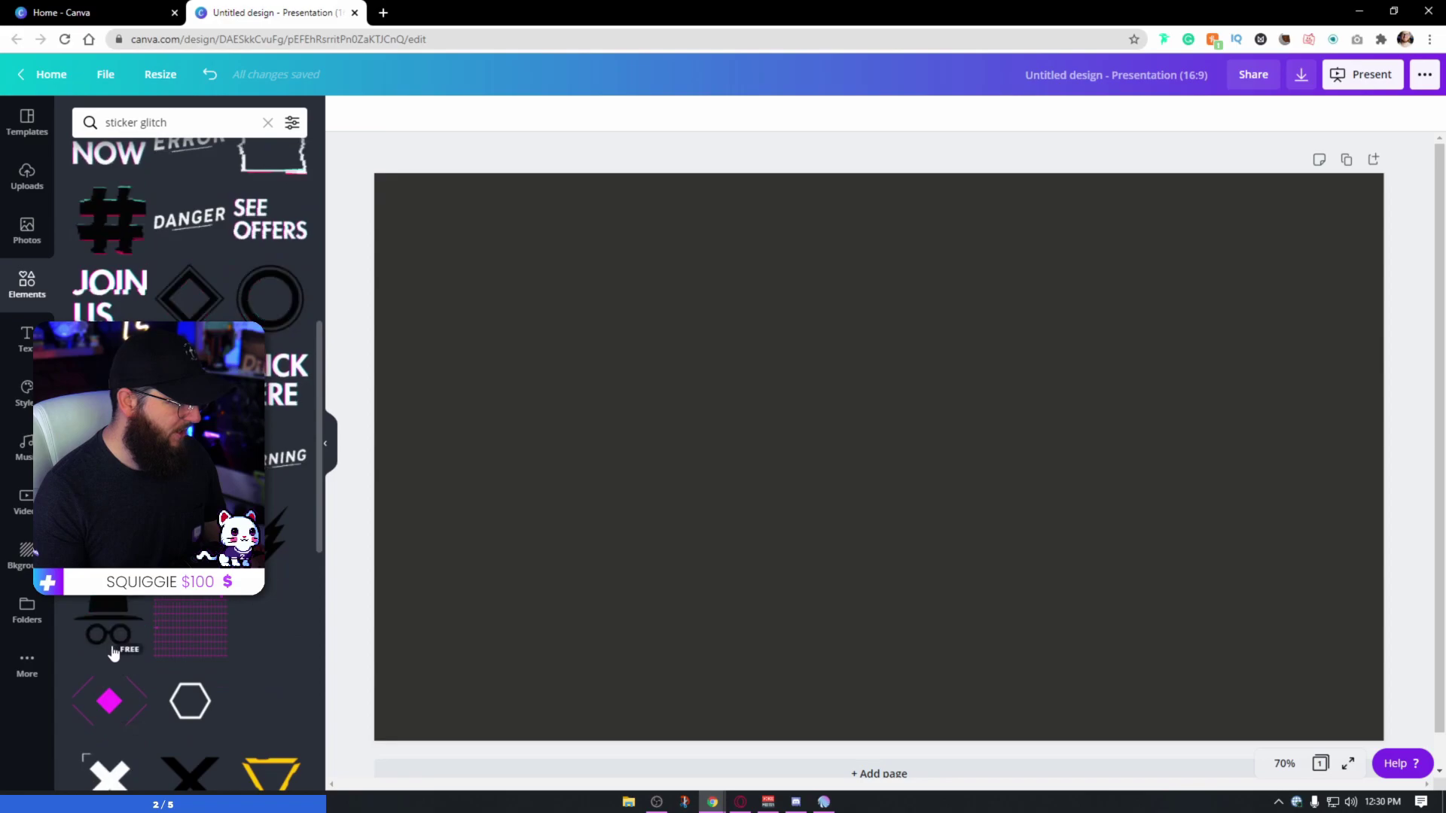
scroll(116, 642, "up", 2)
scroll(113, 640, "down", 3)
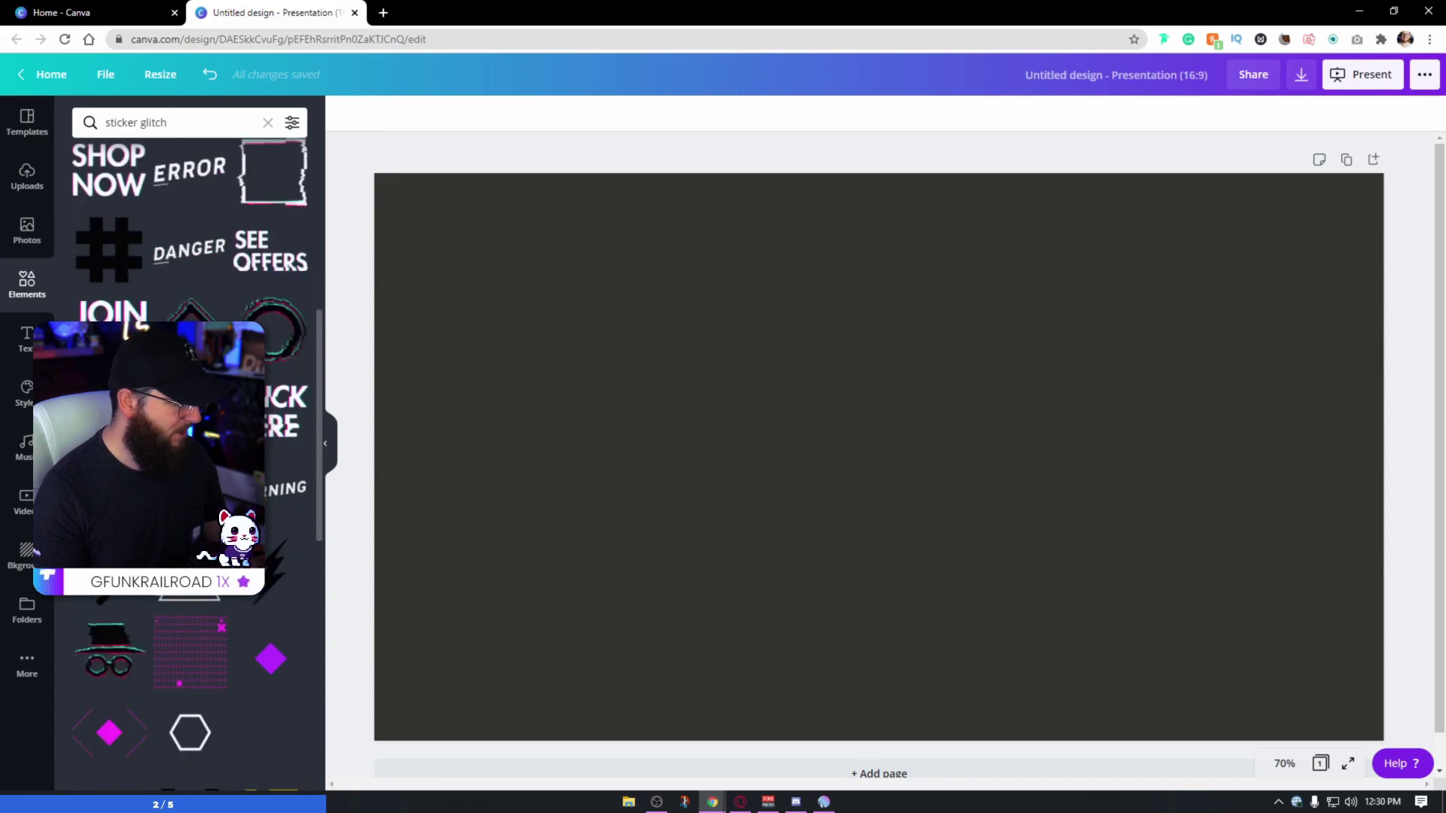
Add the hat-and-glasses glitch sticker, shrink it and place it at upper centre
left_click(110, 534)
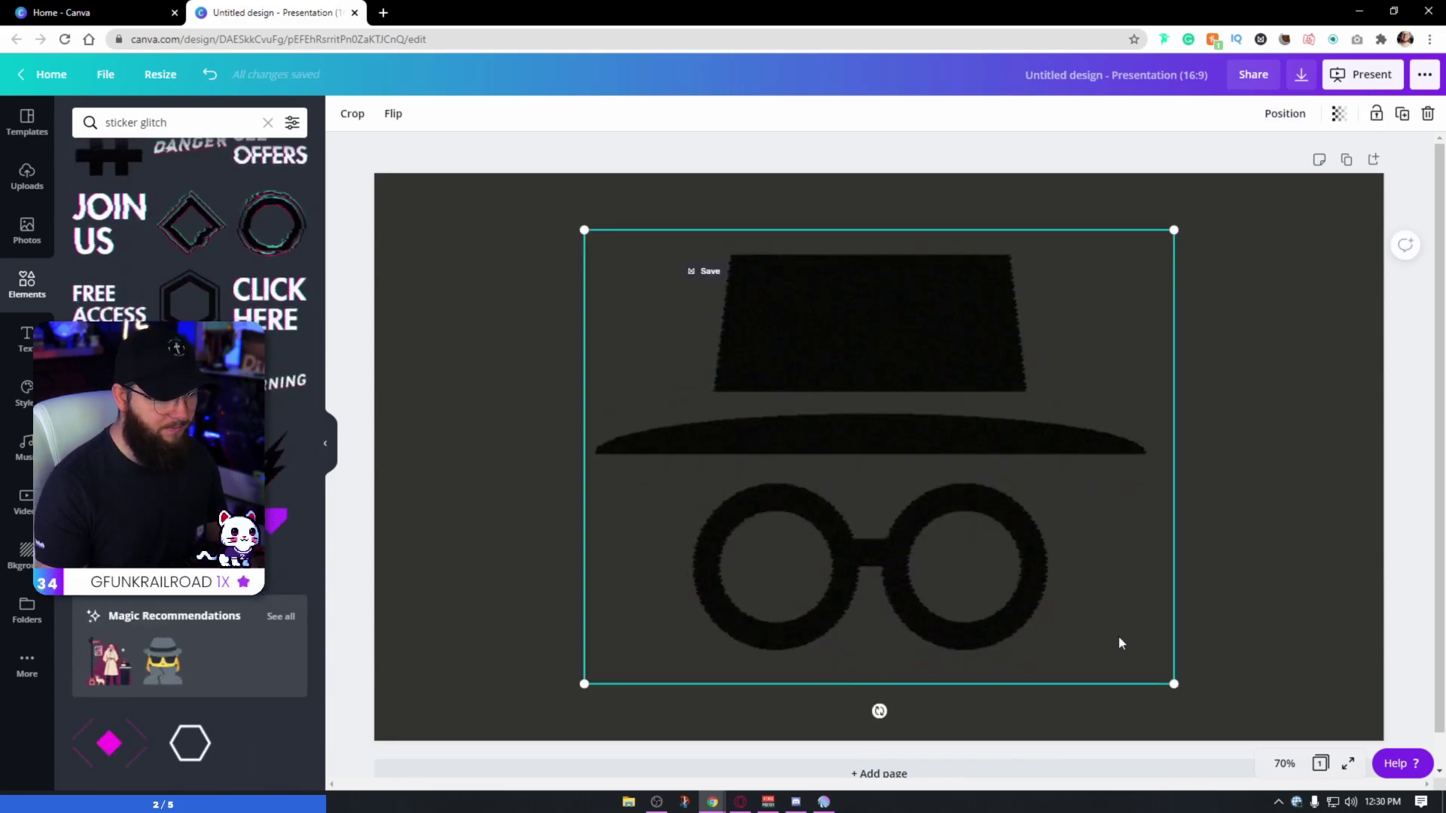
left_click_drag(1137, 658, 846, 491)
left_click_drag(817, 441, 953, 435)
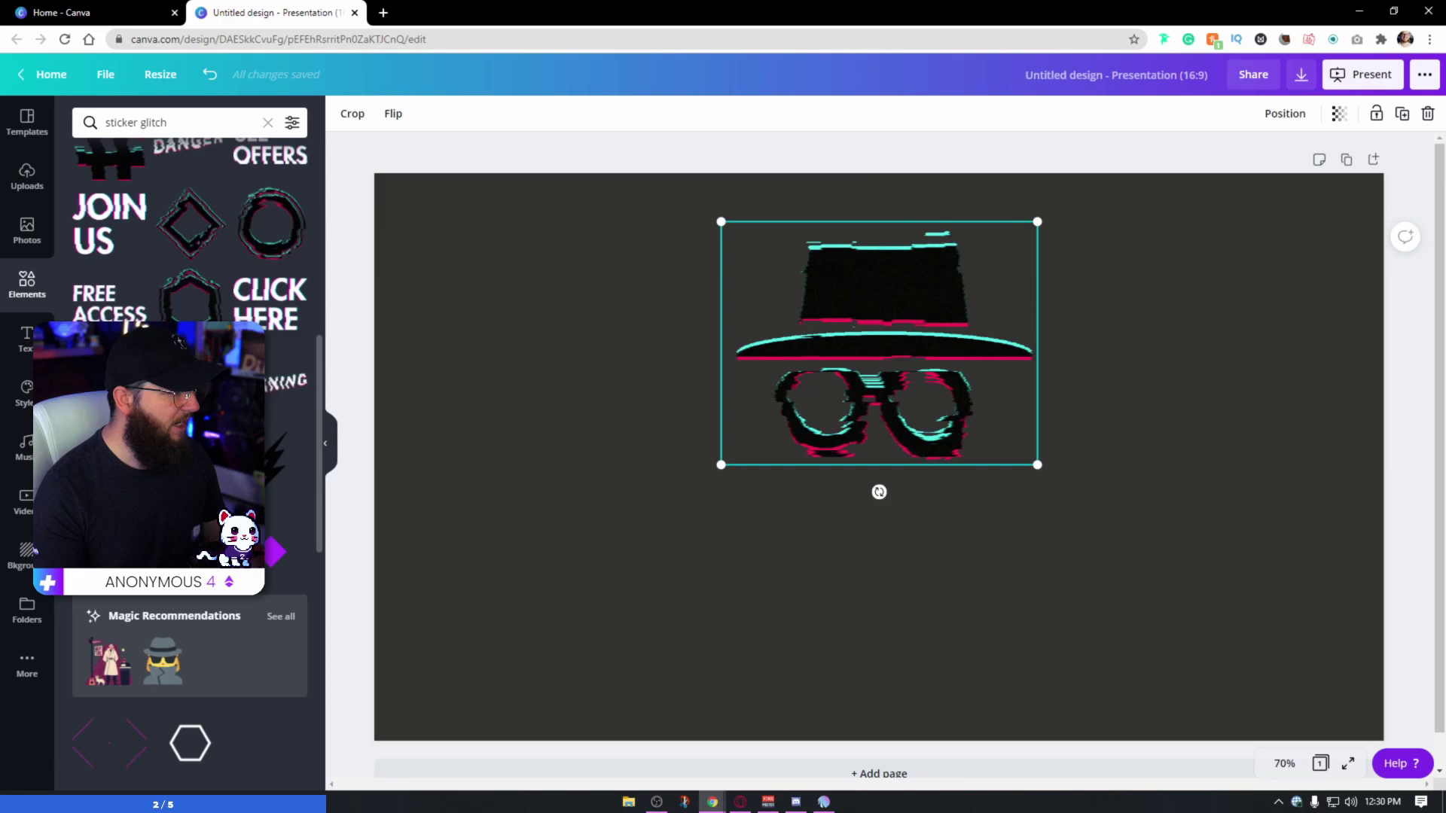
Add a heading text box reading NEW in capitals
left_click(26, 339)
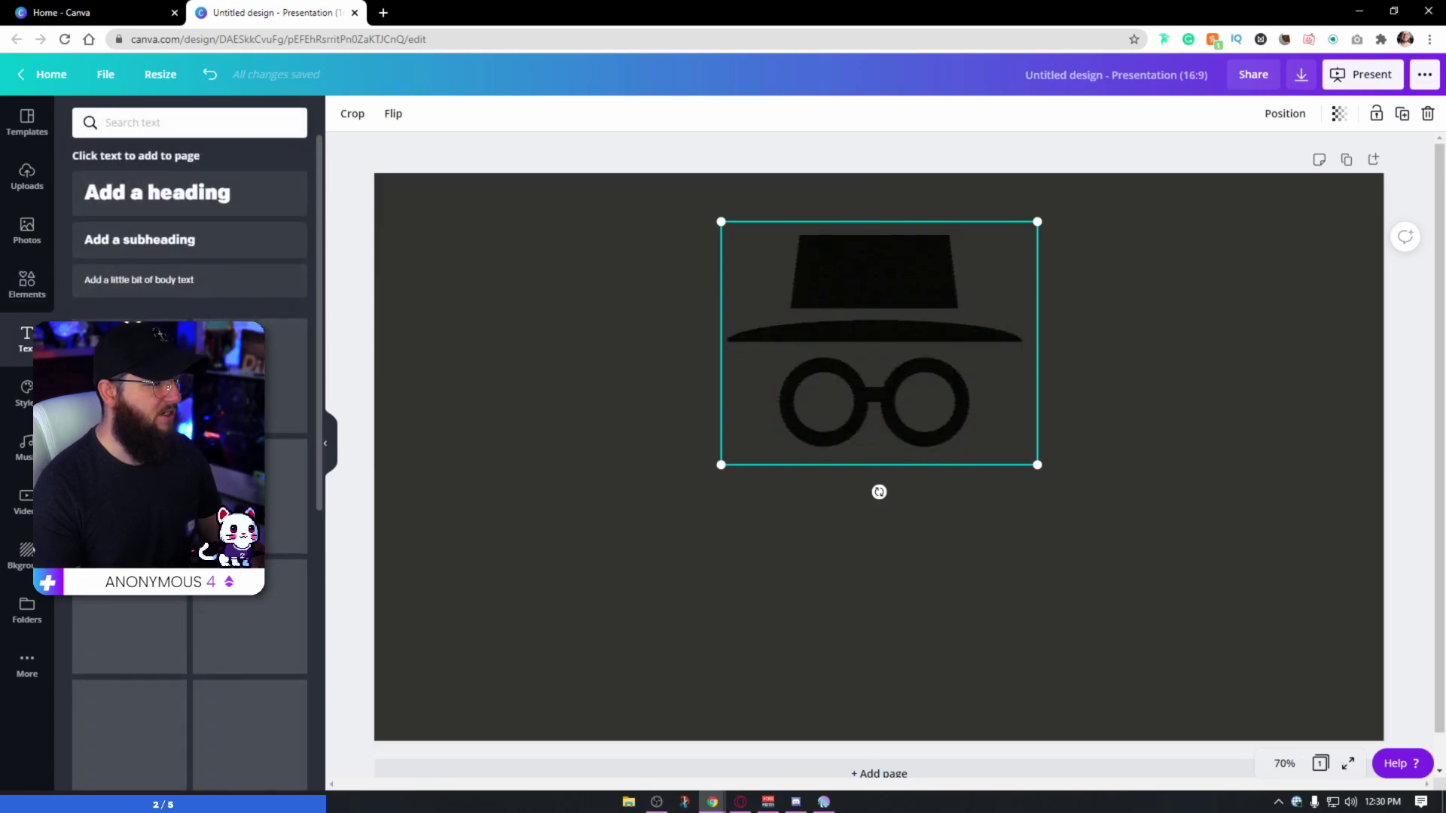
left_click(158, 199)
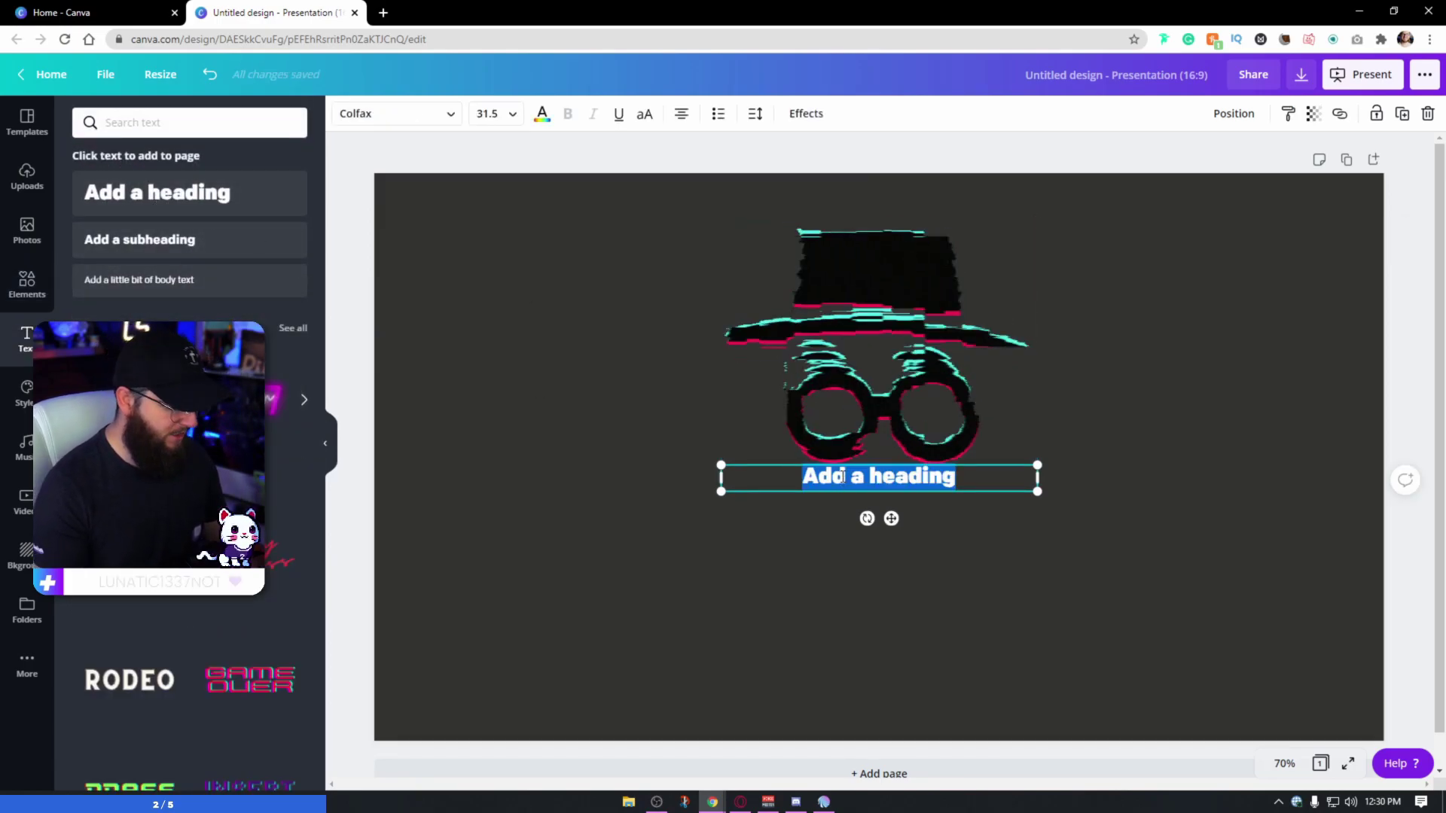
type("new")
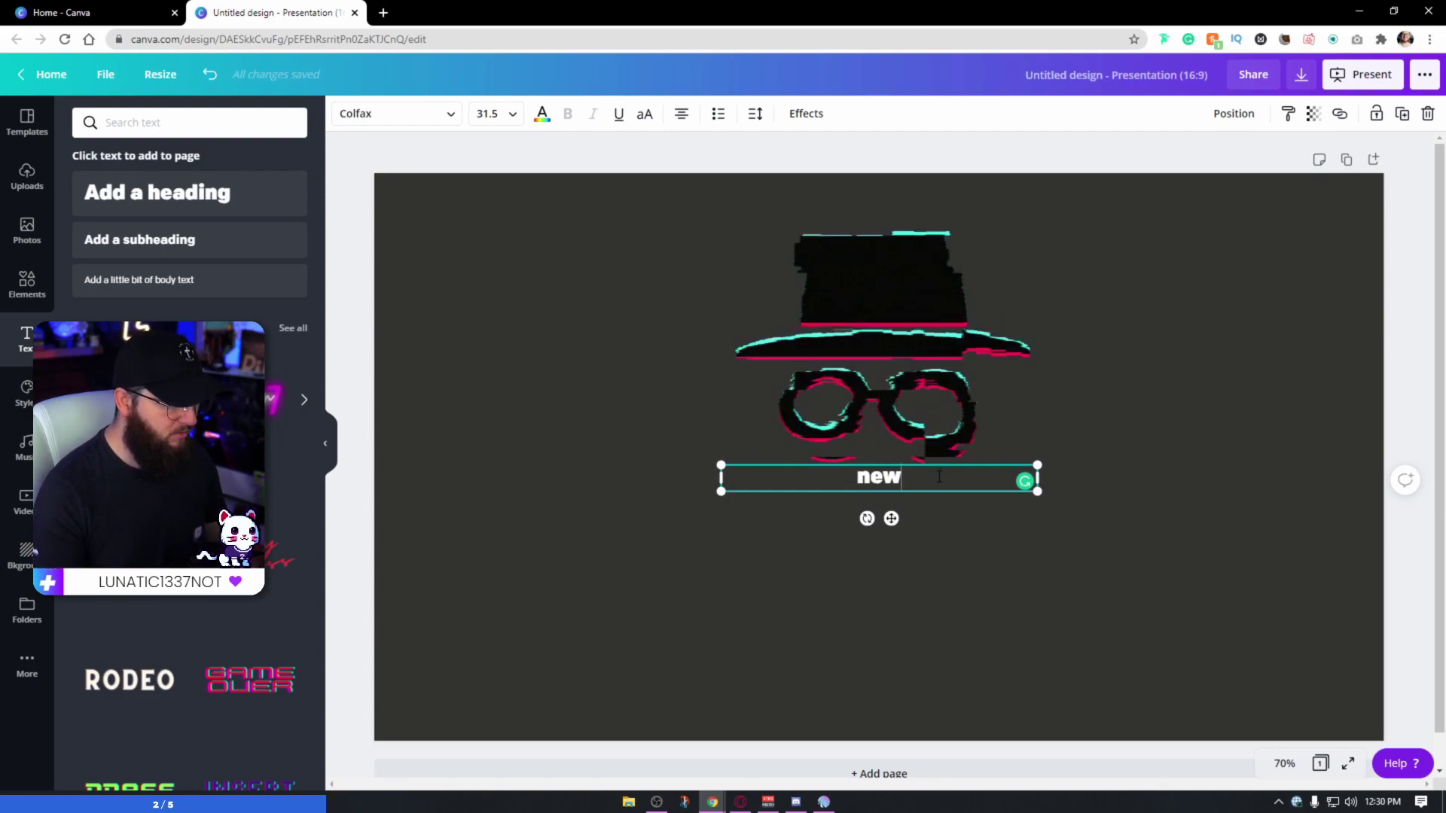
key("ctrl+a")
key("BackSpace")
key("Caps_Lock")
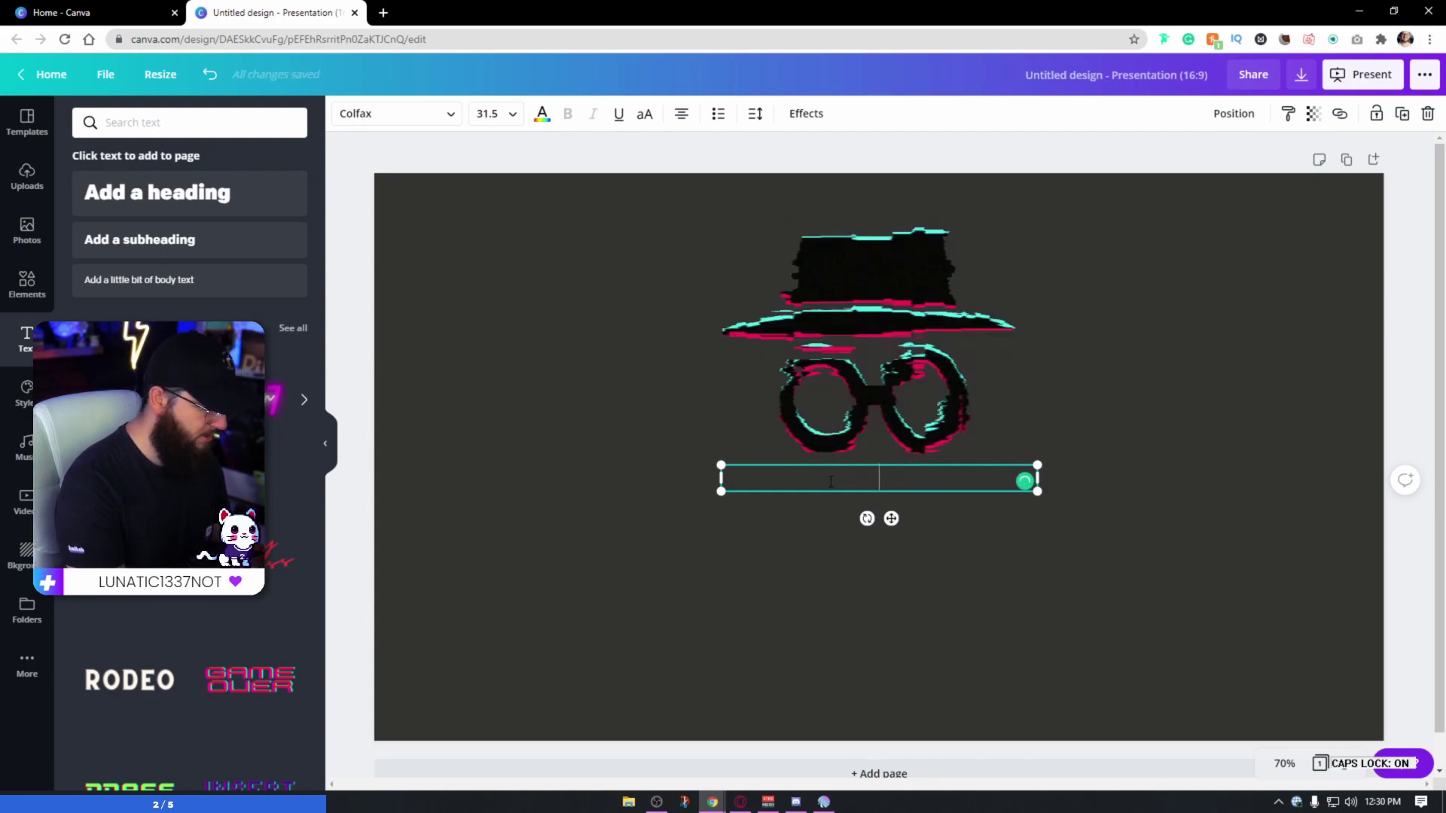
type("NEW")
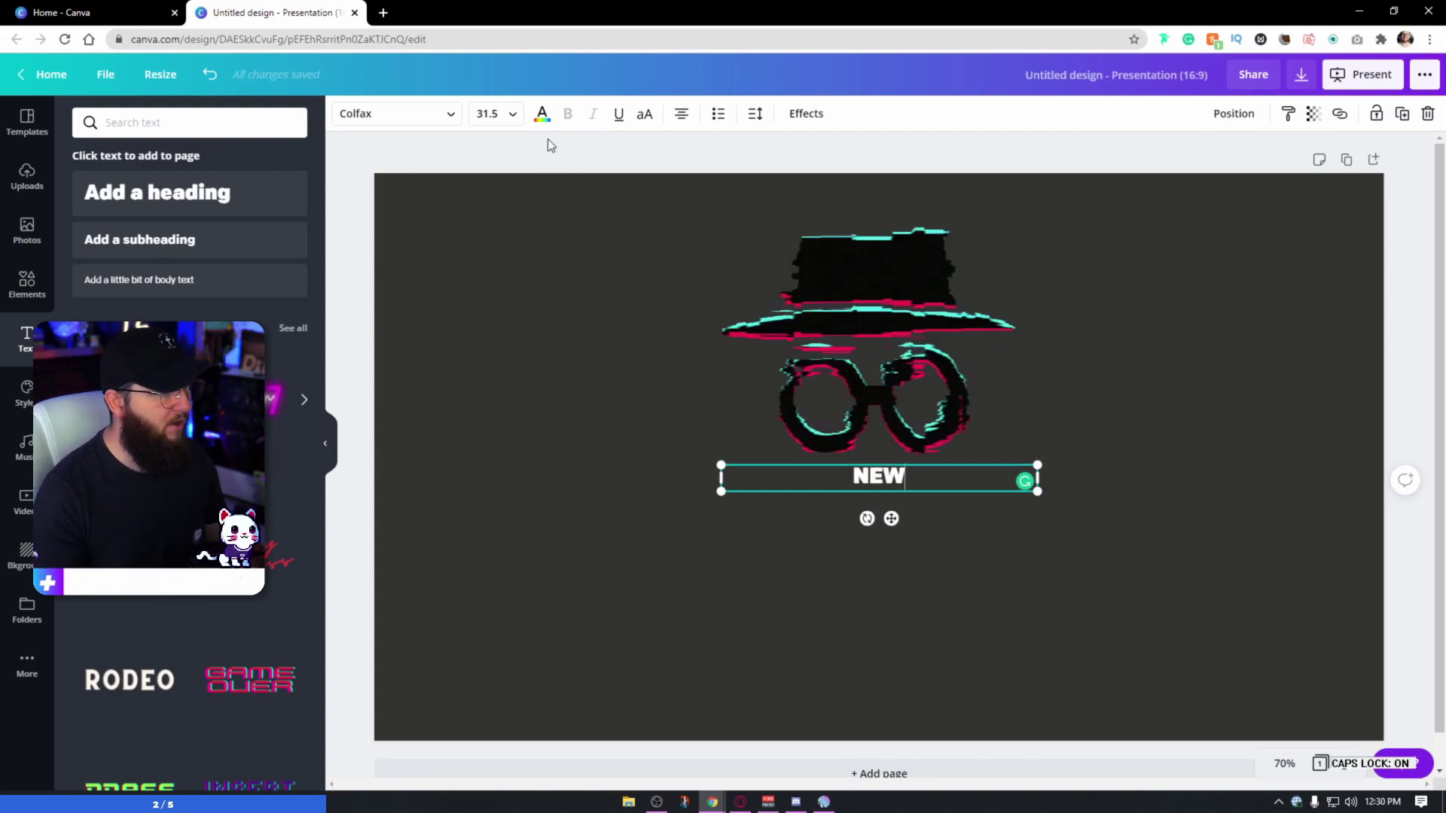
Set the NEW text to size 144 in Barlow Condensed Bold
left_click(512, 114)
scroll(497, 475, "down", 3)
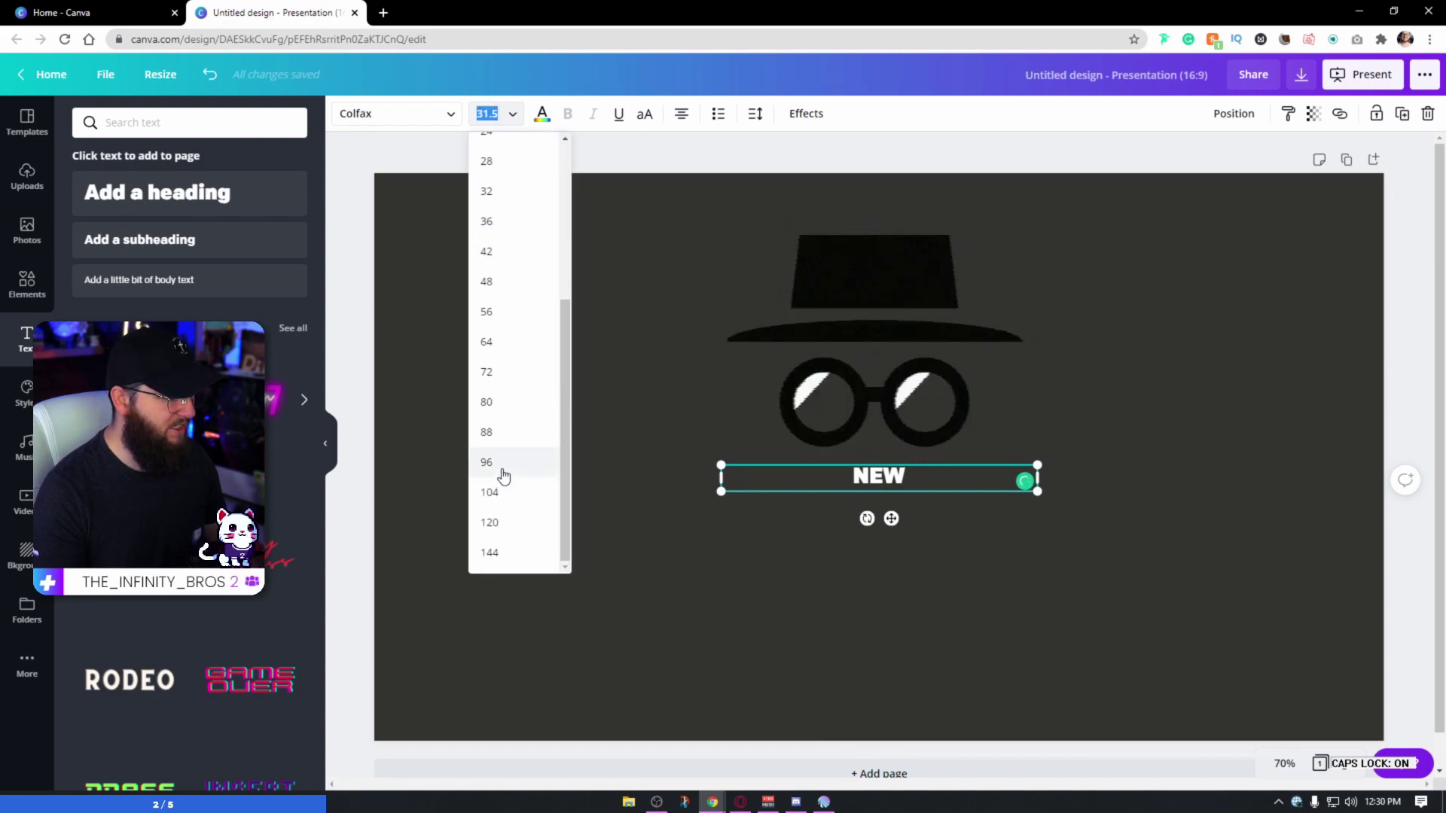
left_click(491, 552)
left_click_drag(978, 523, 703, 384)
left_click(894, 505)
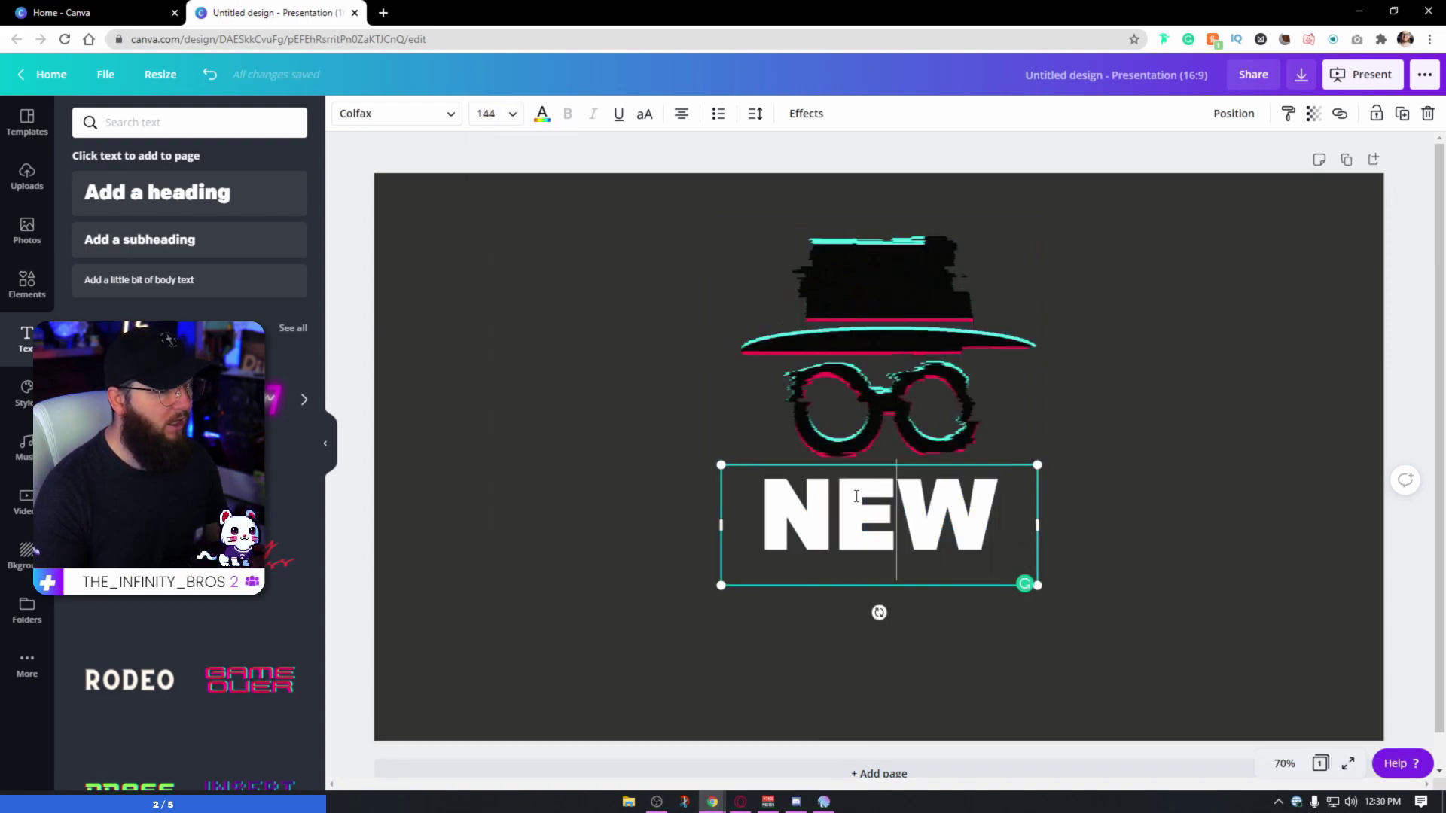
left_click(455, 121)
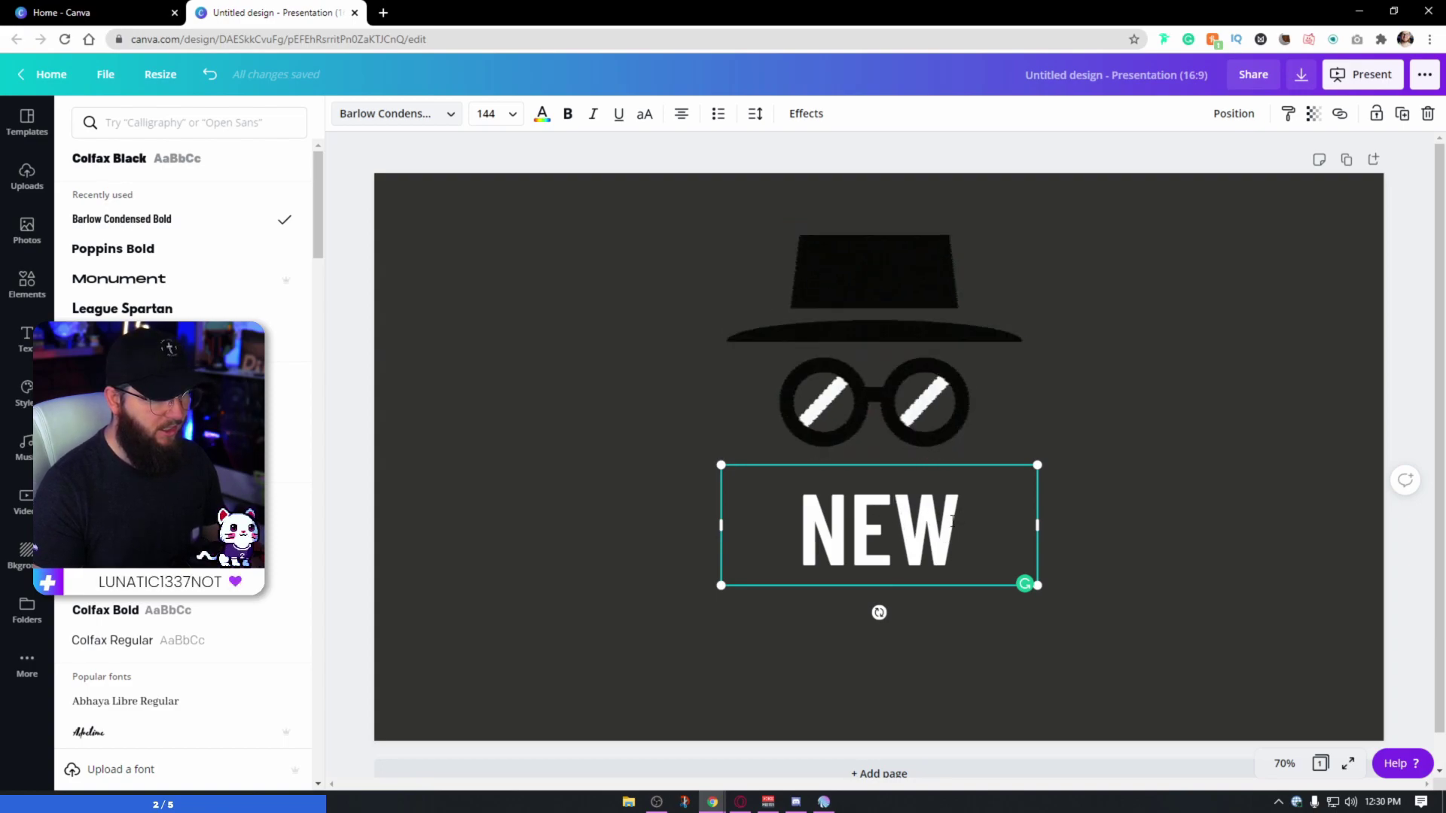
Give NEW the Glitch text effect and font size 200
left_click(806, 113)
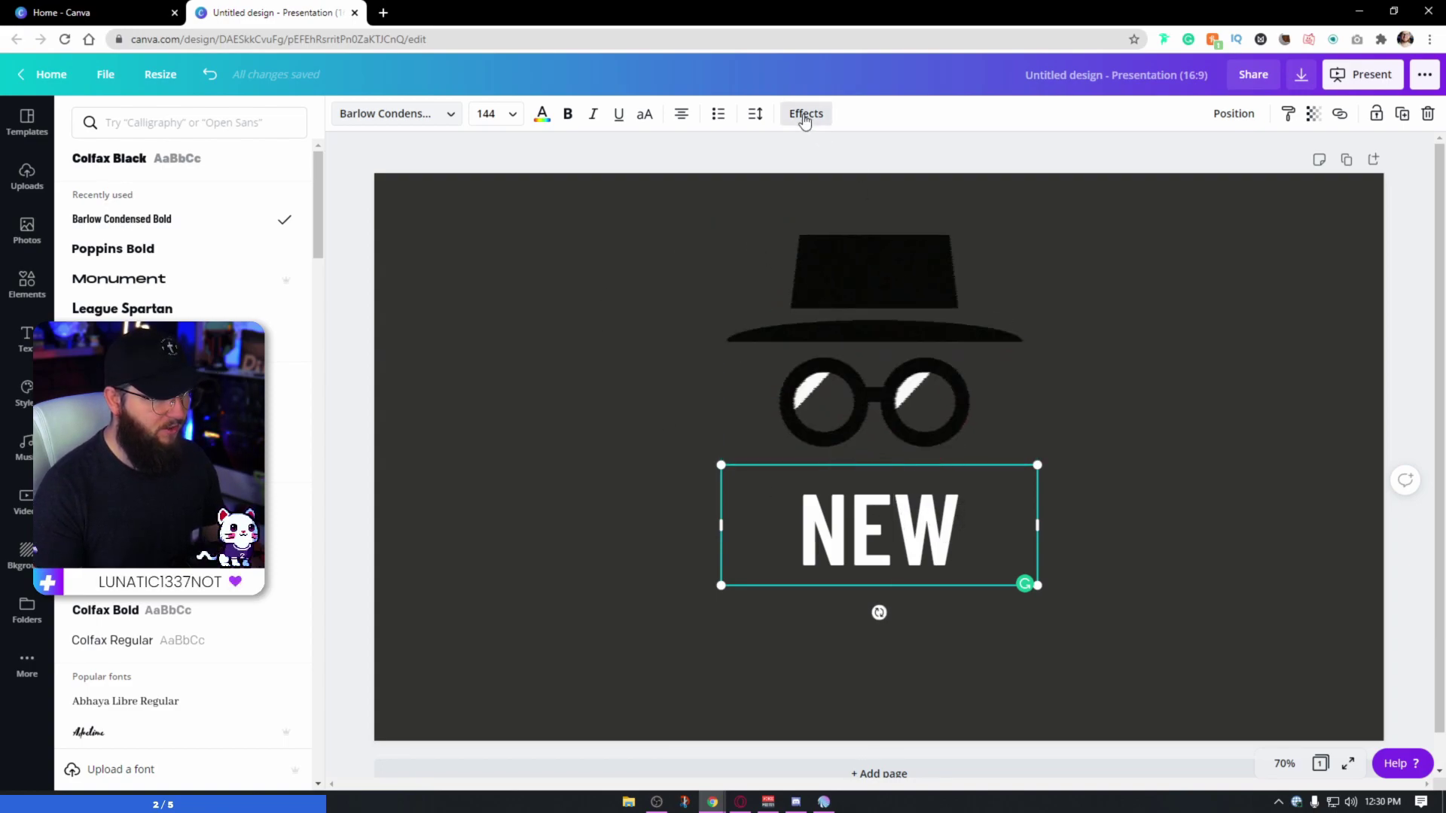
left_click(109, 382)
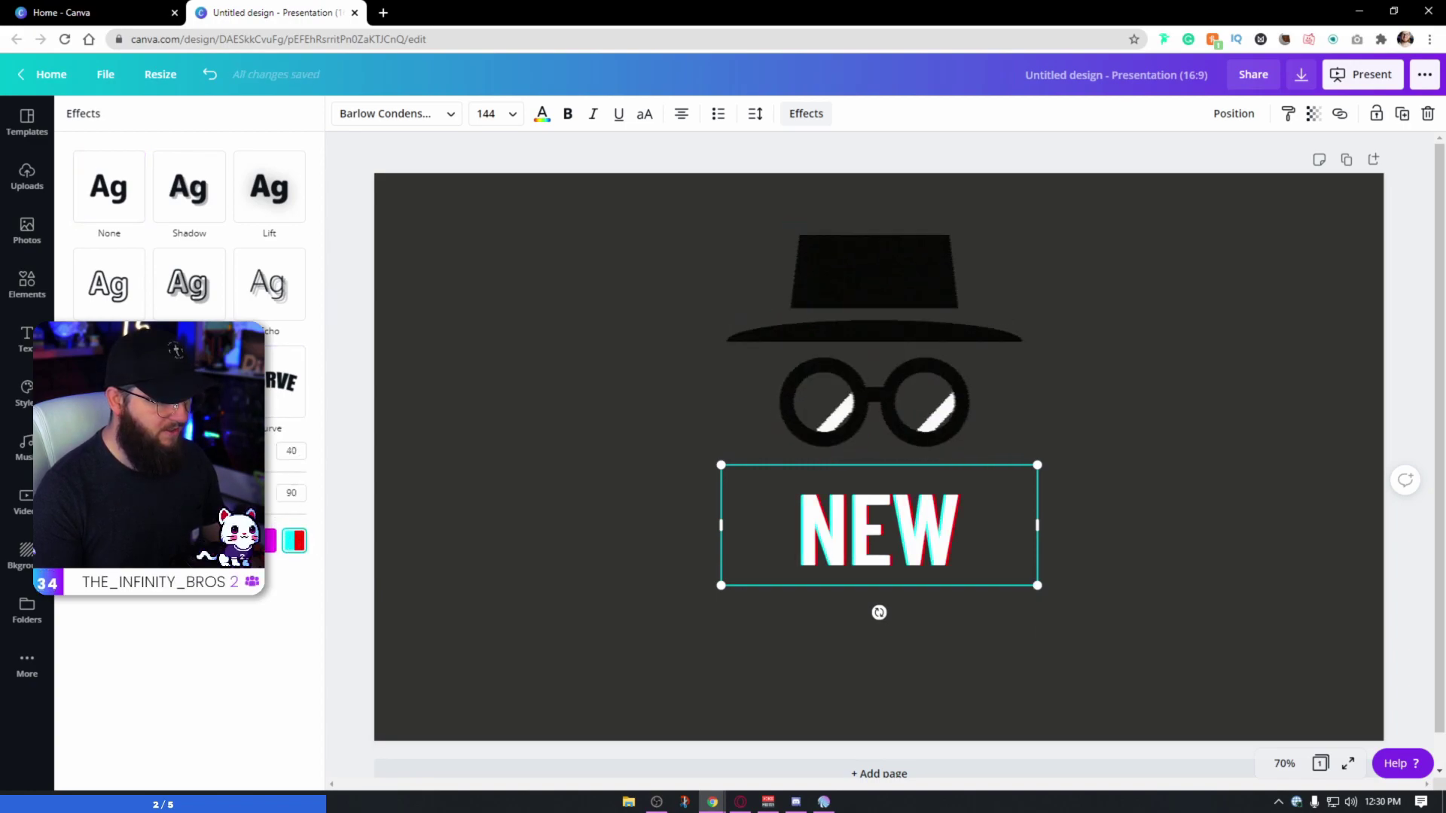
left_click(497, 114)
type("200")
key("Return")
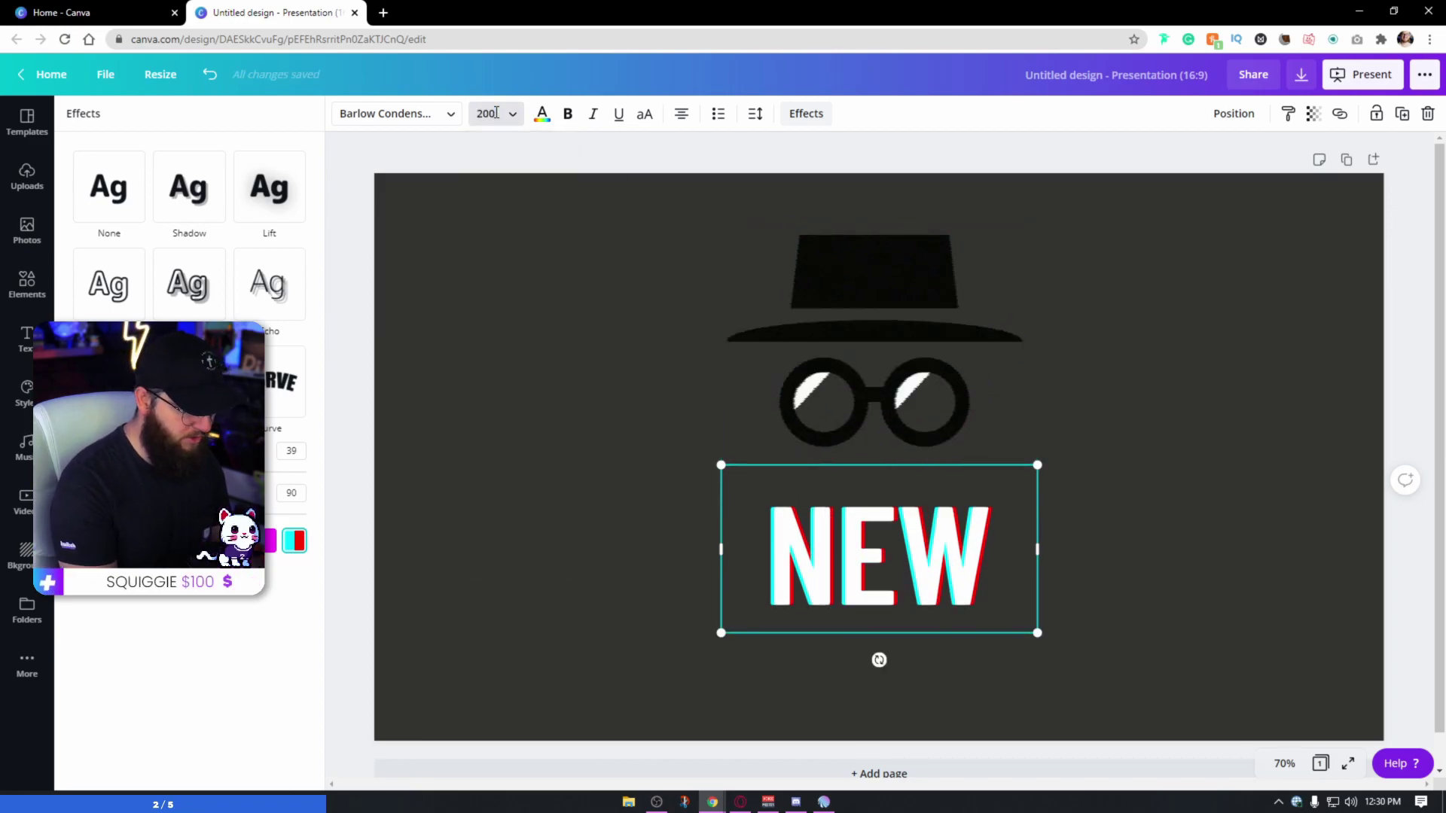
Duplicate NEW below, retype it as FOLLOWER on one line, centred under NEW
left_click_drag(932, 556, 938, 588)
double_click(940, 586)
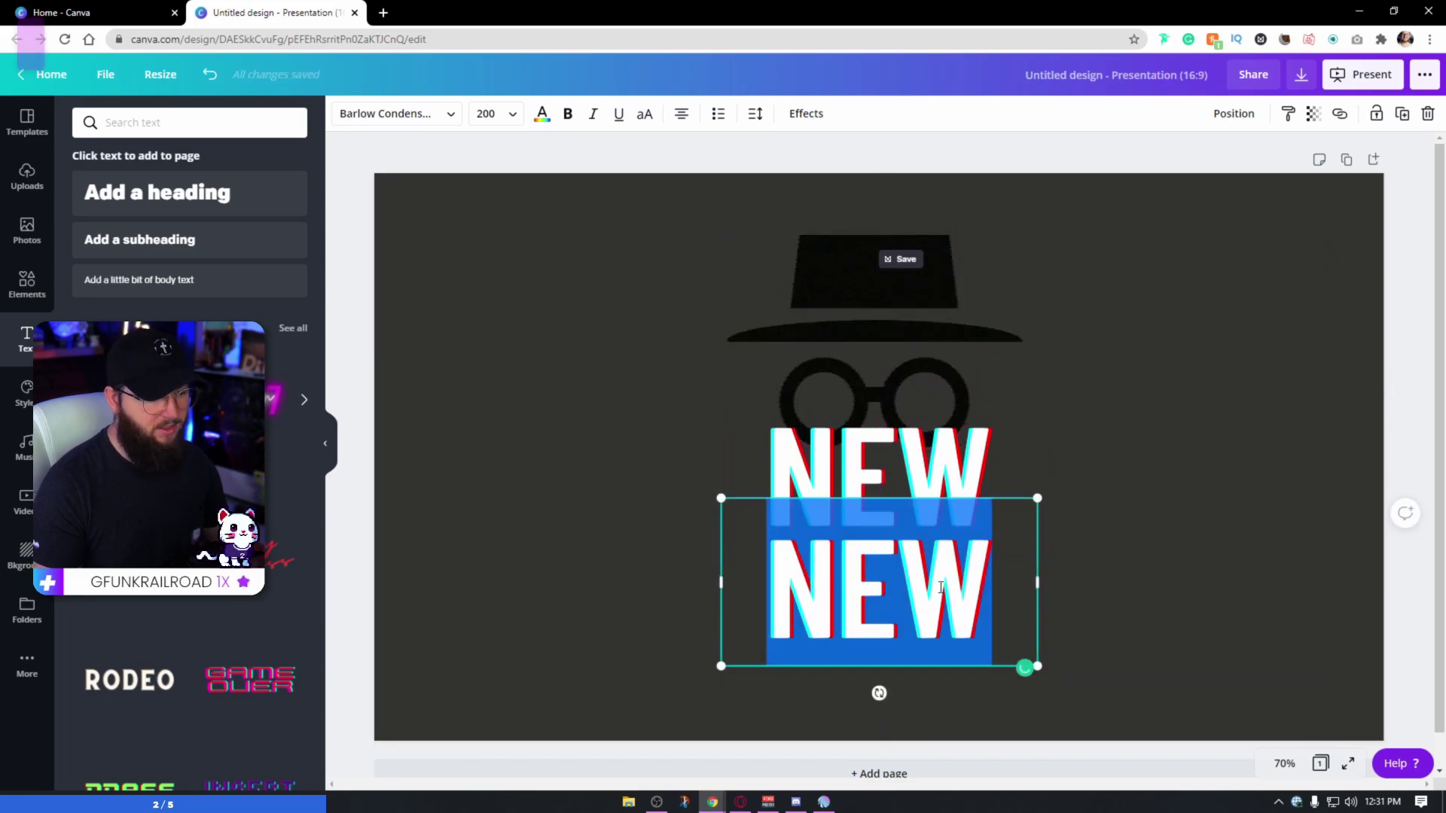
type("FOLLOWER")
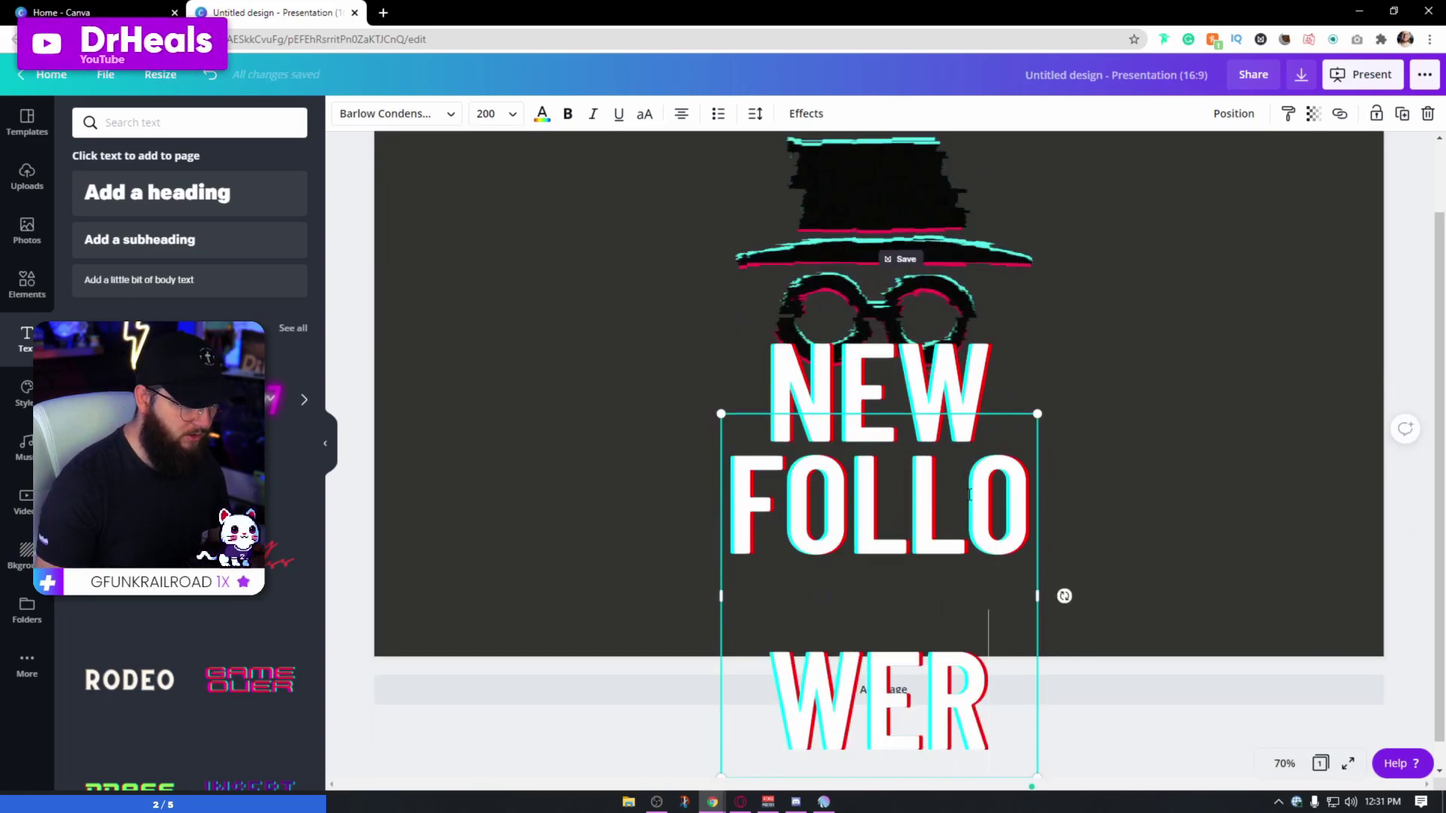
left_click_drag(1091, 589, 1276, 591)
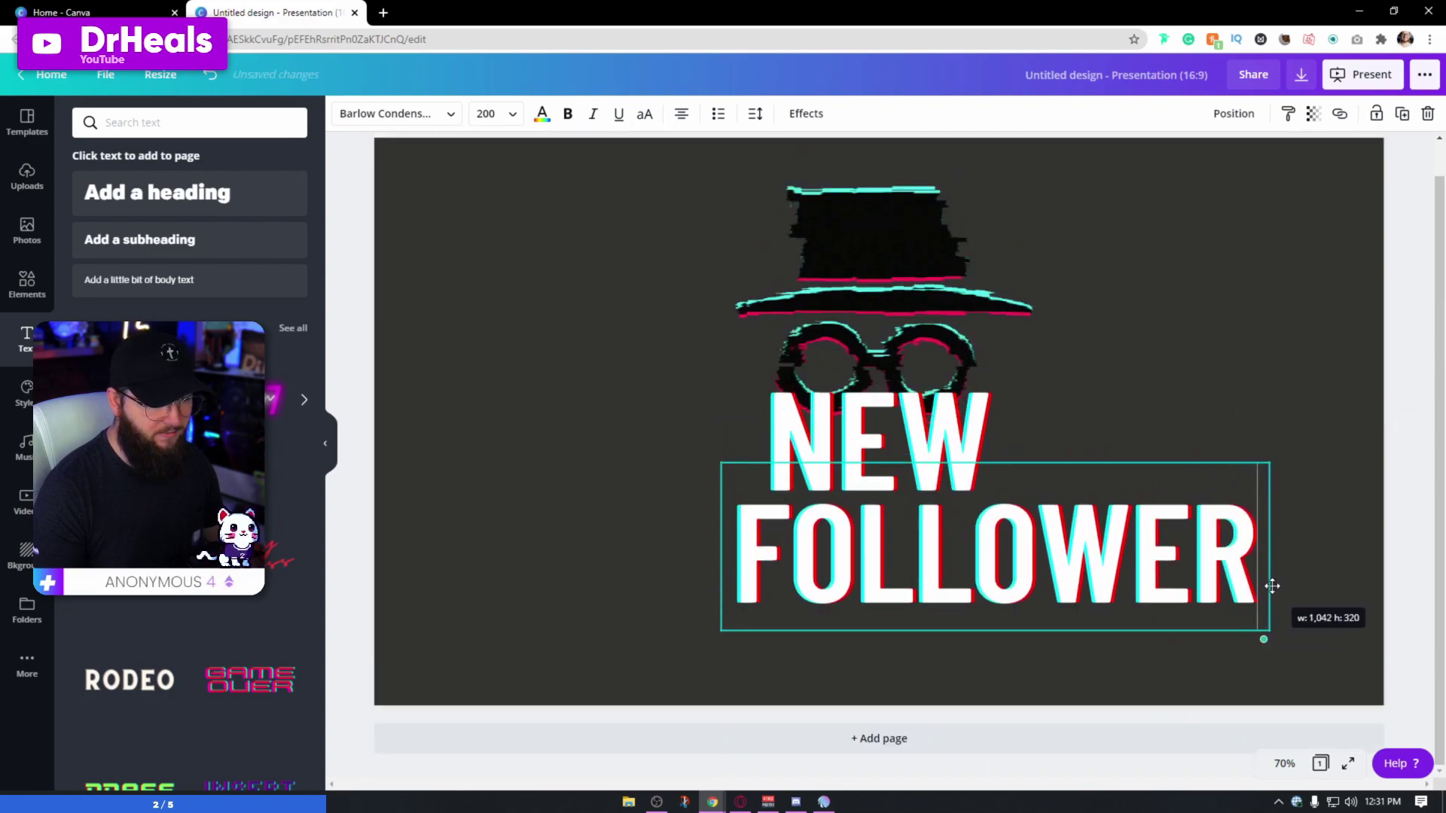
left_click_drag(1133, 545, 1026, 545)
left_click(1311, 582)
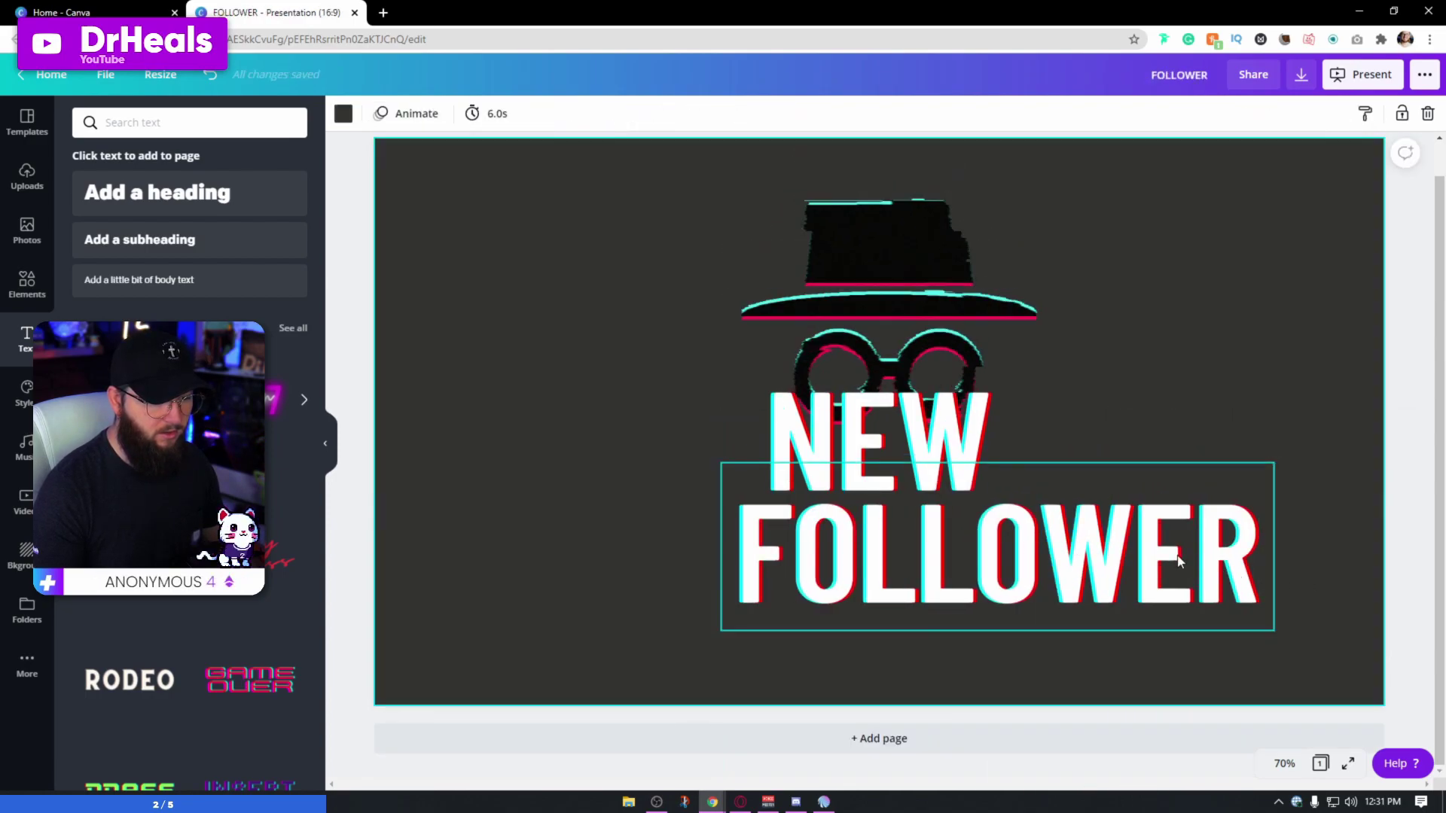
left_click_drag(1173, 555, 1055, 555)
Raise both text lines slightly and reposition the hat graphic above NEW
left_click(949, 451, "shift")
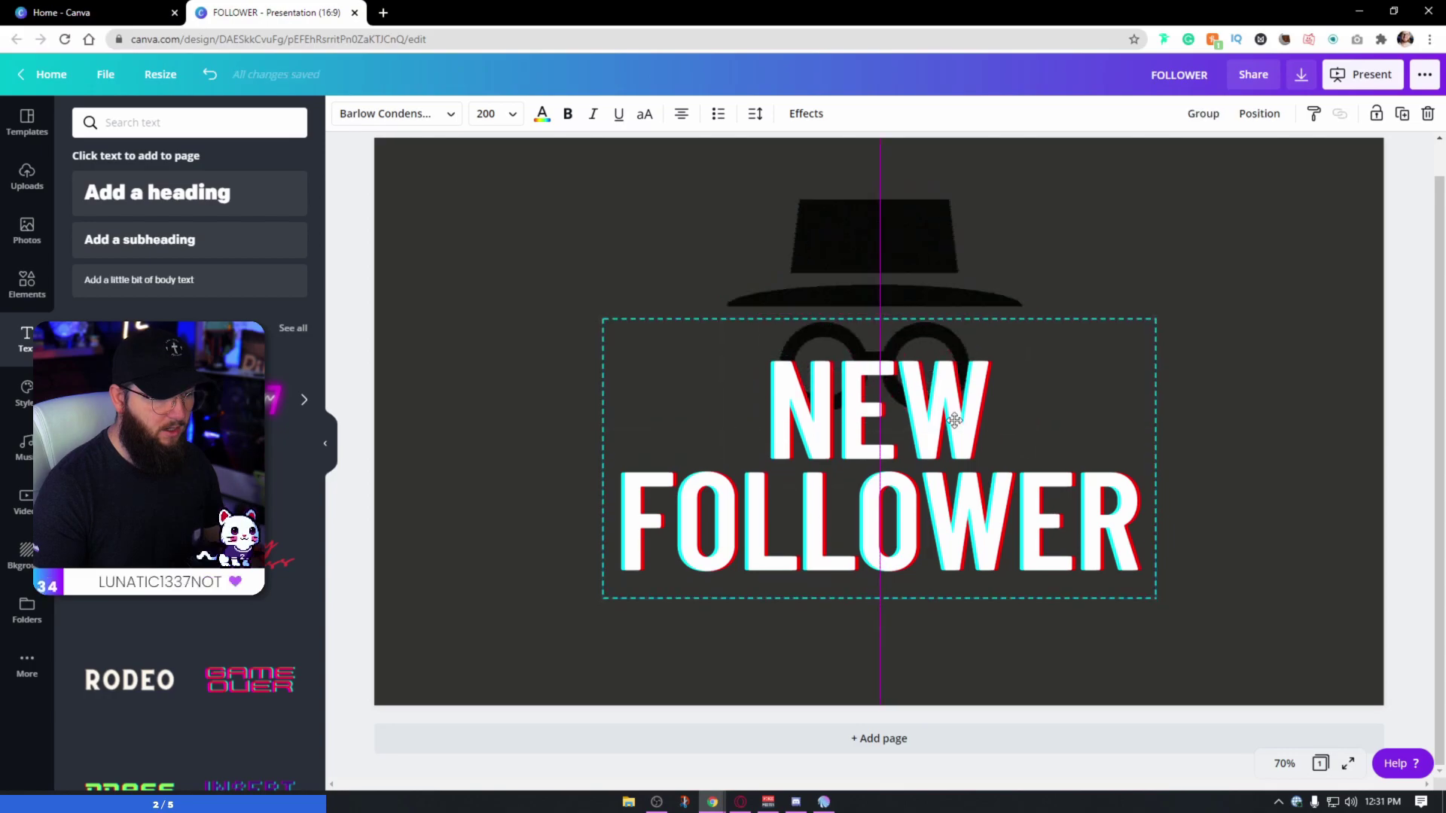
left_click_drag(949, 452, 949, 437)
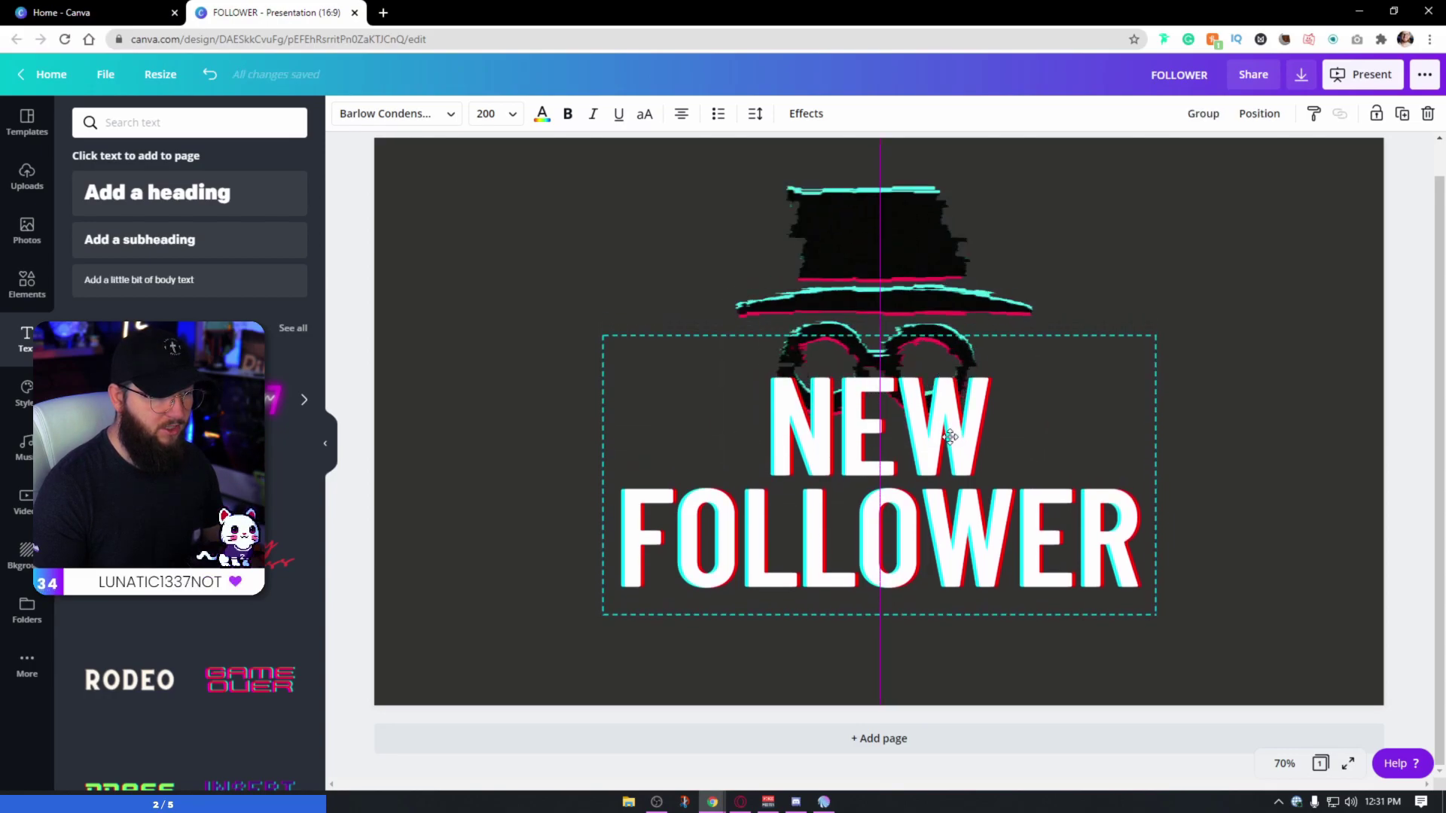
left_click(1280, 431)
left_click_drag(885, 303, 652, 334)
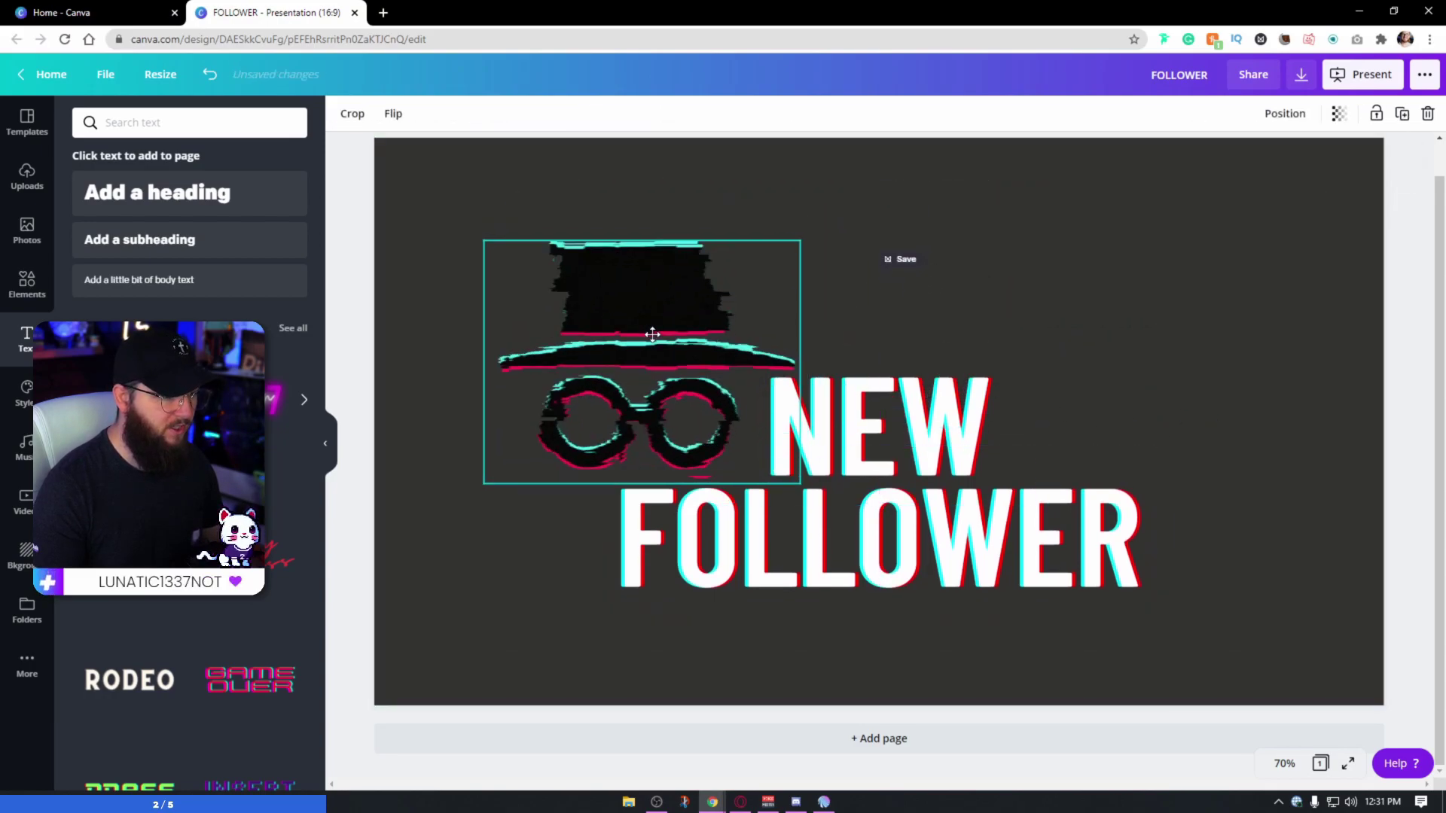
left_click(1064, 390)
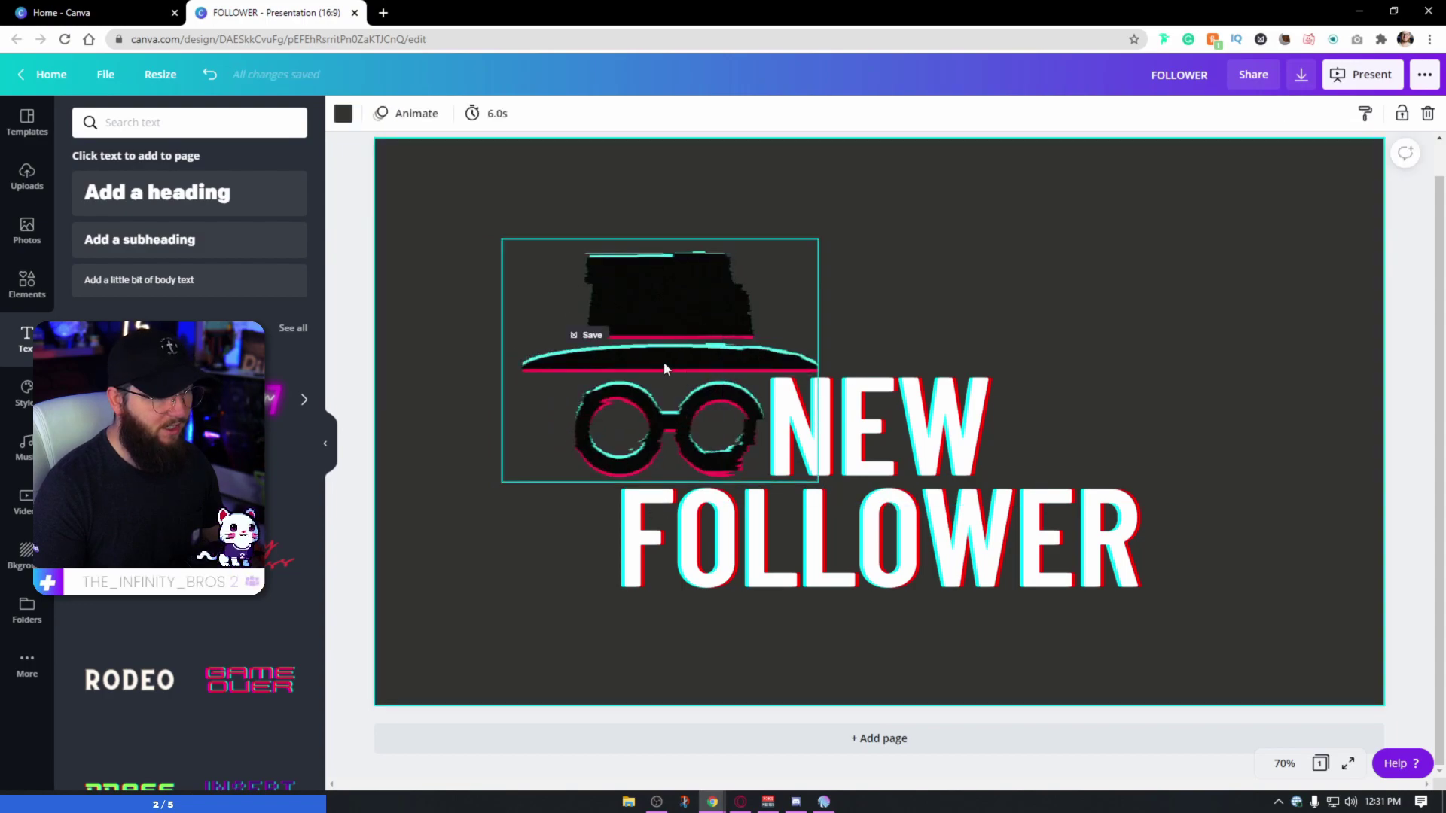
left_click_drag(652, 335, 866, 281)
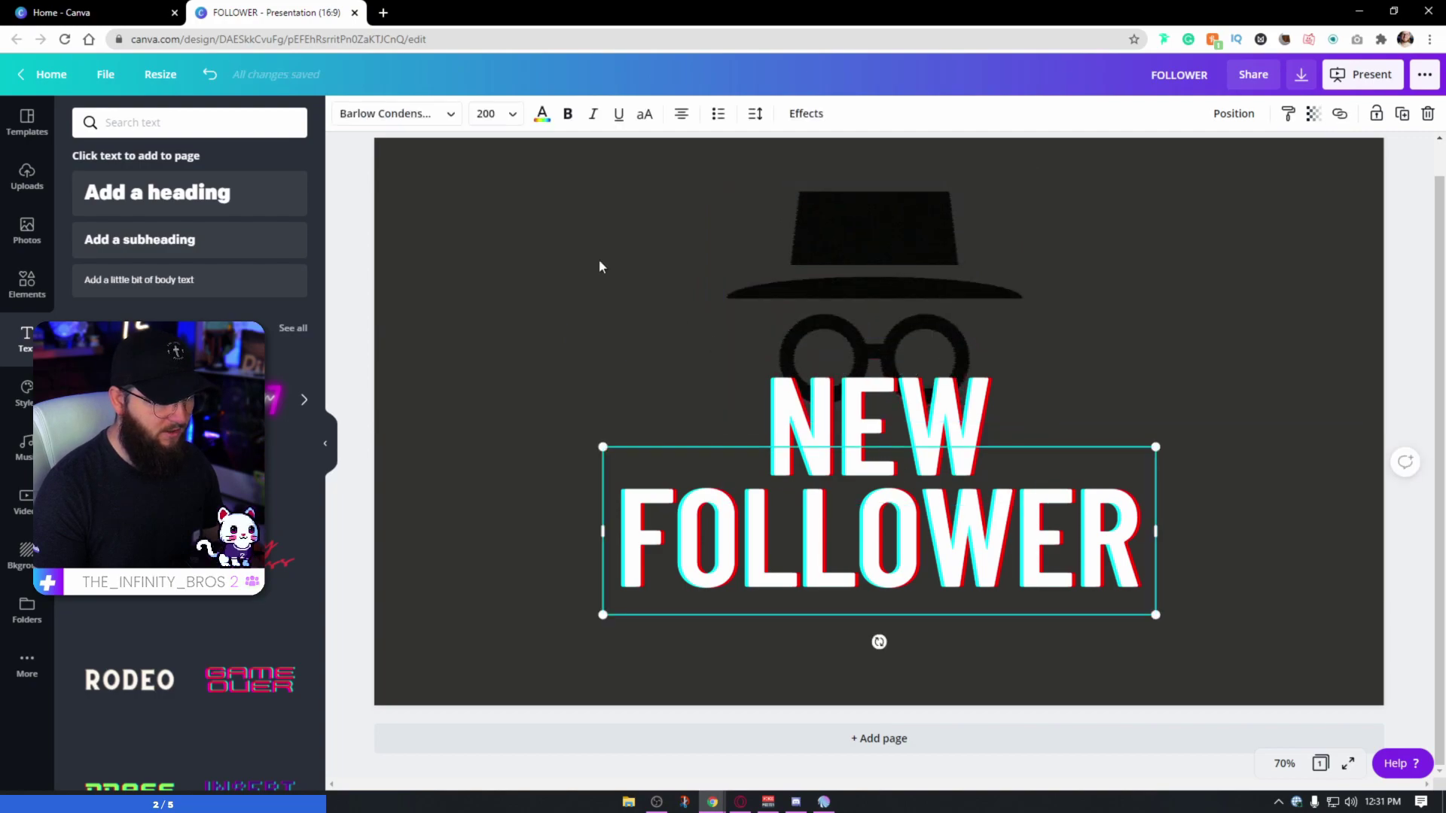
Reduce FOLLOWER to size 150 and shift the hat-and-text stack lower
left_click(474, 115)
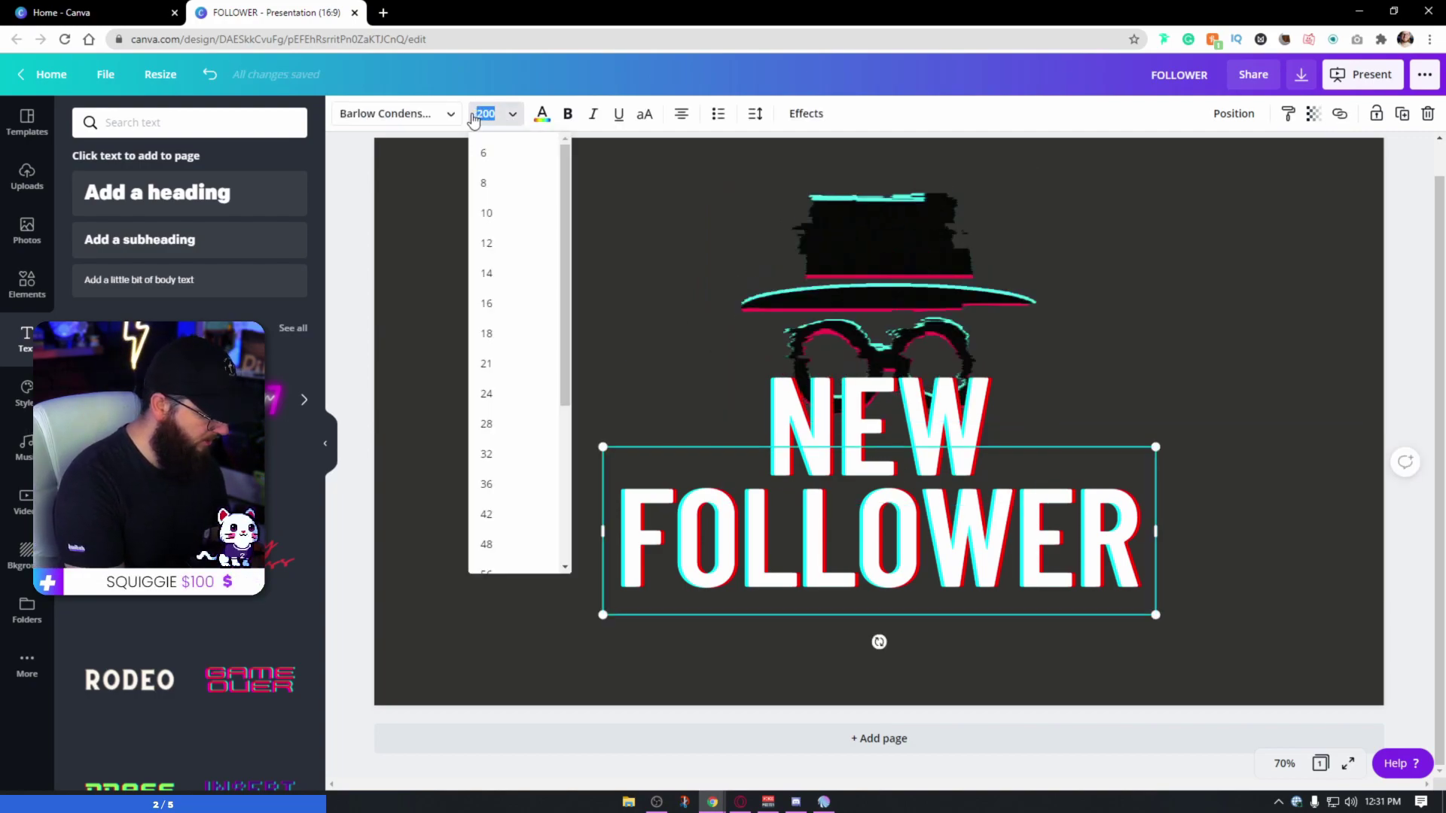
type("150")
key("Return")
left_click(671, 314)
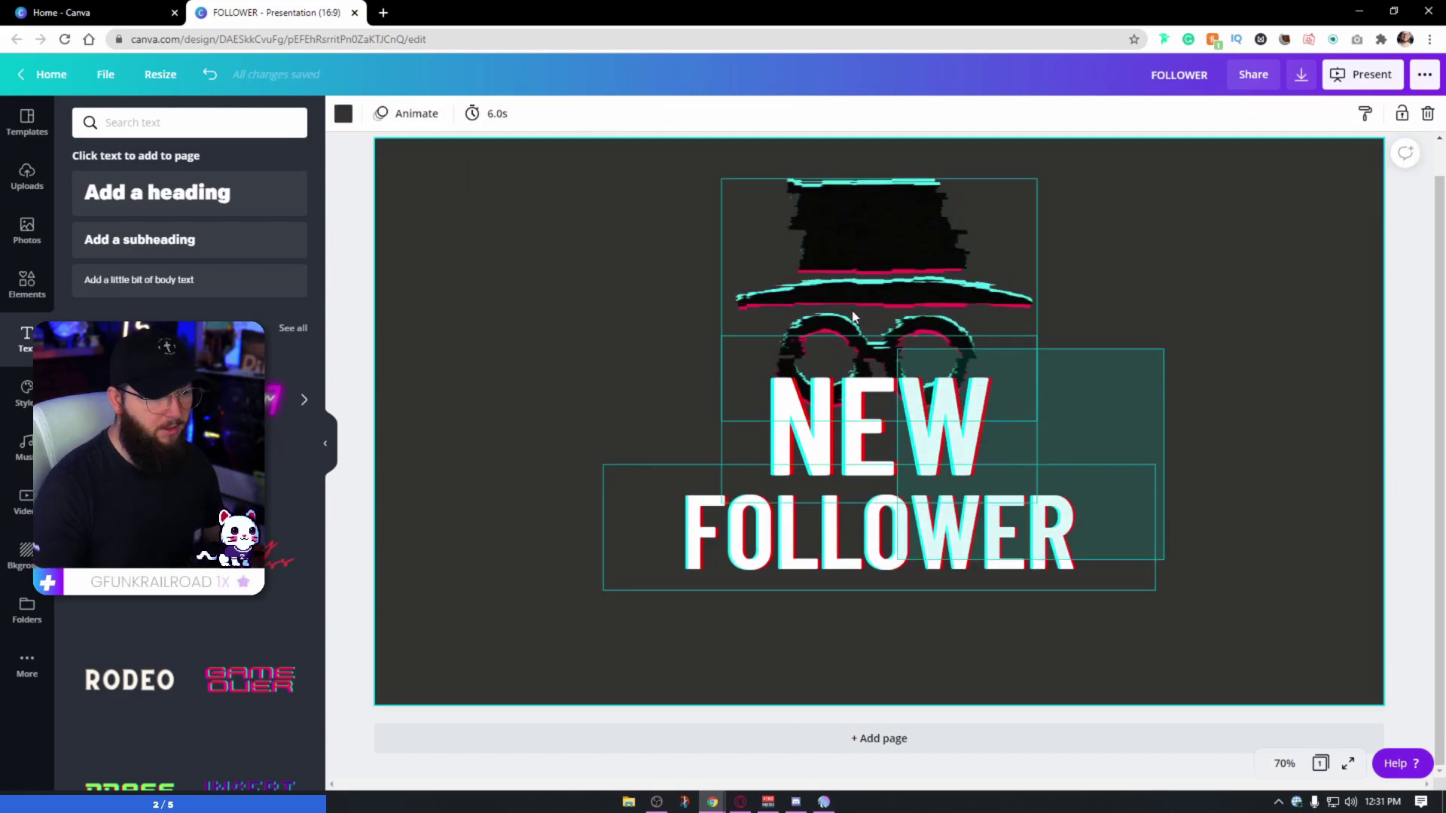
left_click(854, 317)
left_click_drag(890, 341, 884, 382)
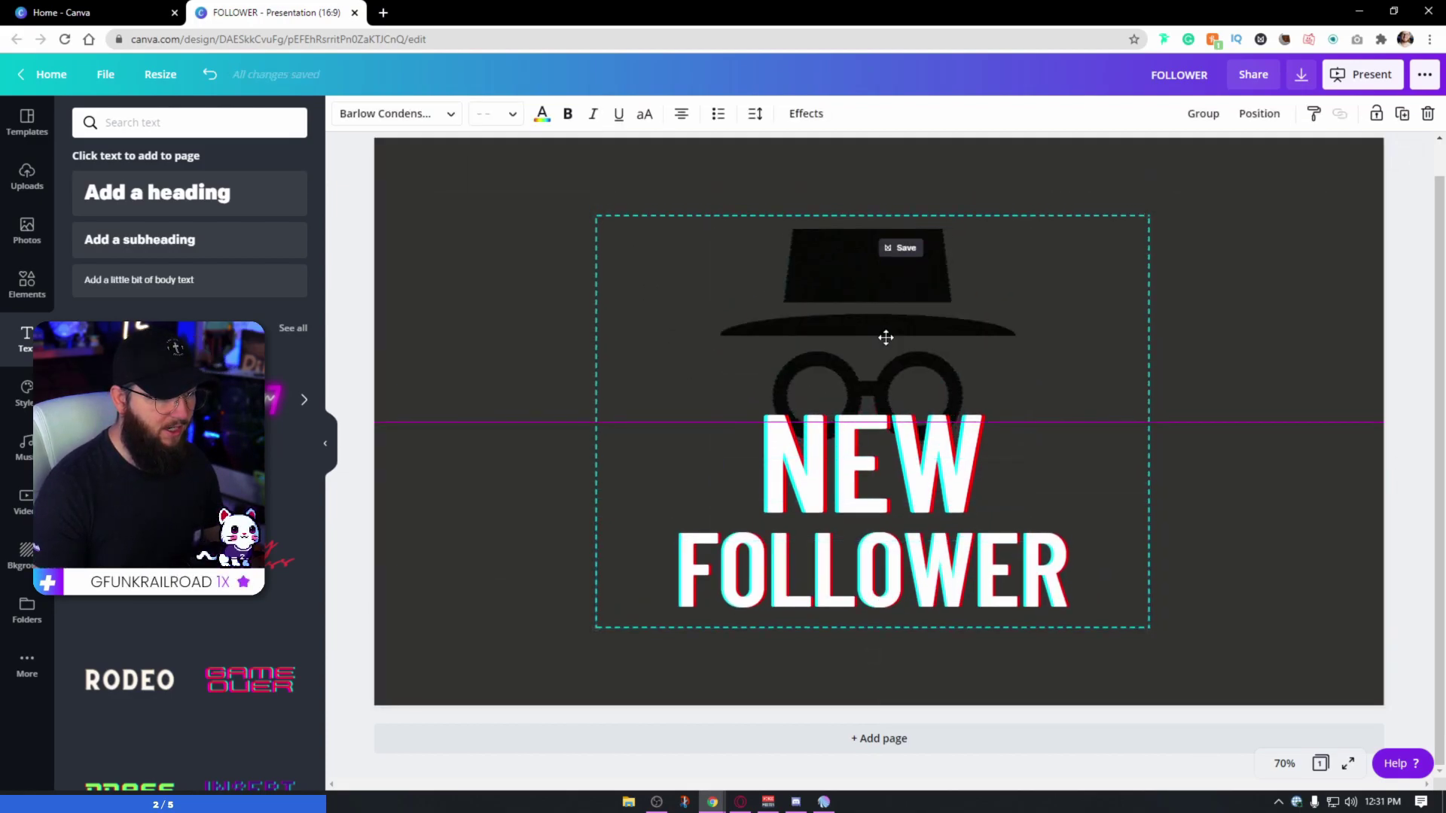
left_click(1210, 418)
left_click(915, 296)
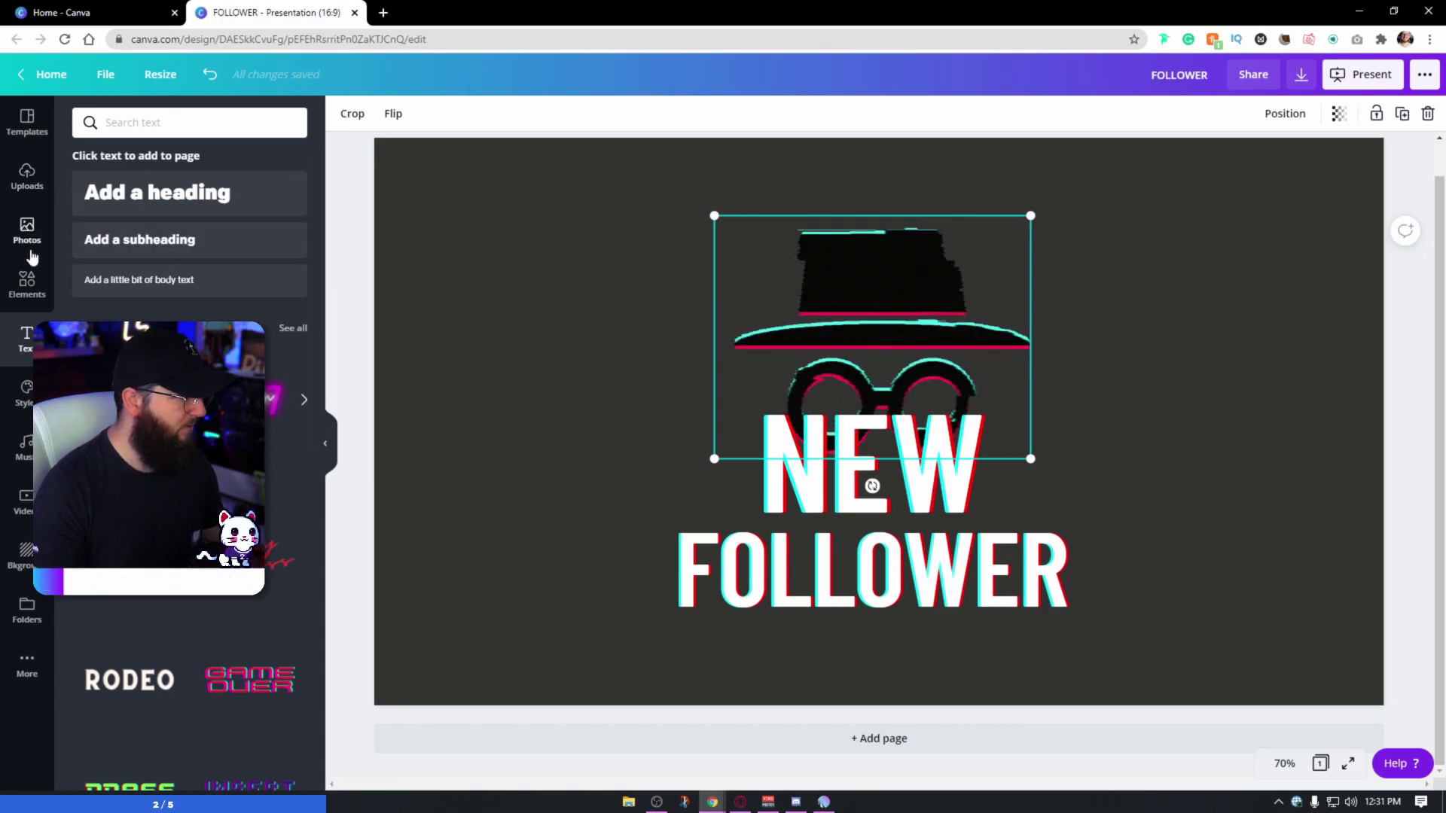
Replace the hat-and-glasses graphic with the glitch diamond frame sticker
left_click(27, 284)
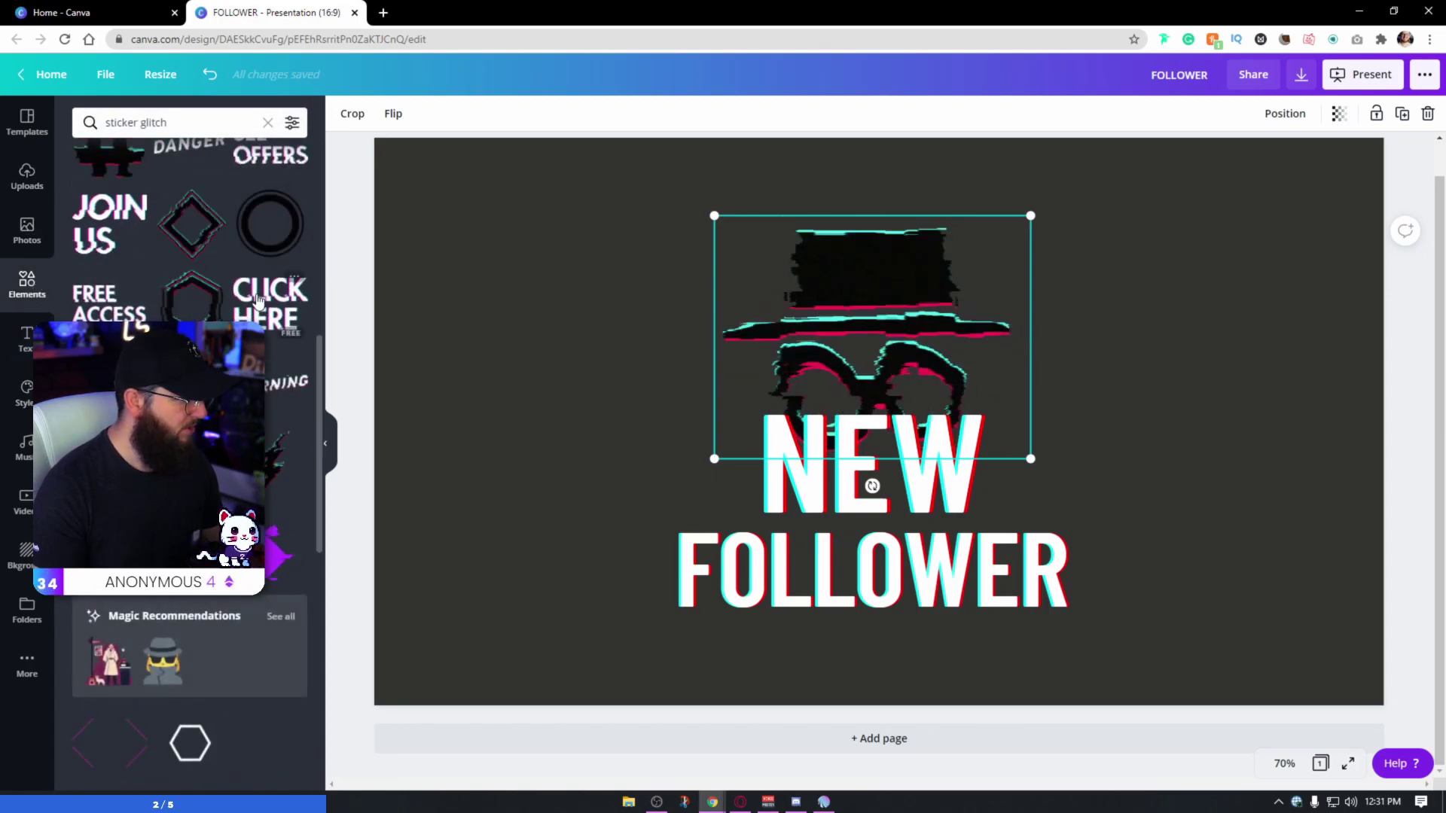
key("Escape")
left_click(906, 277)
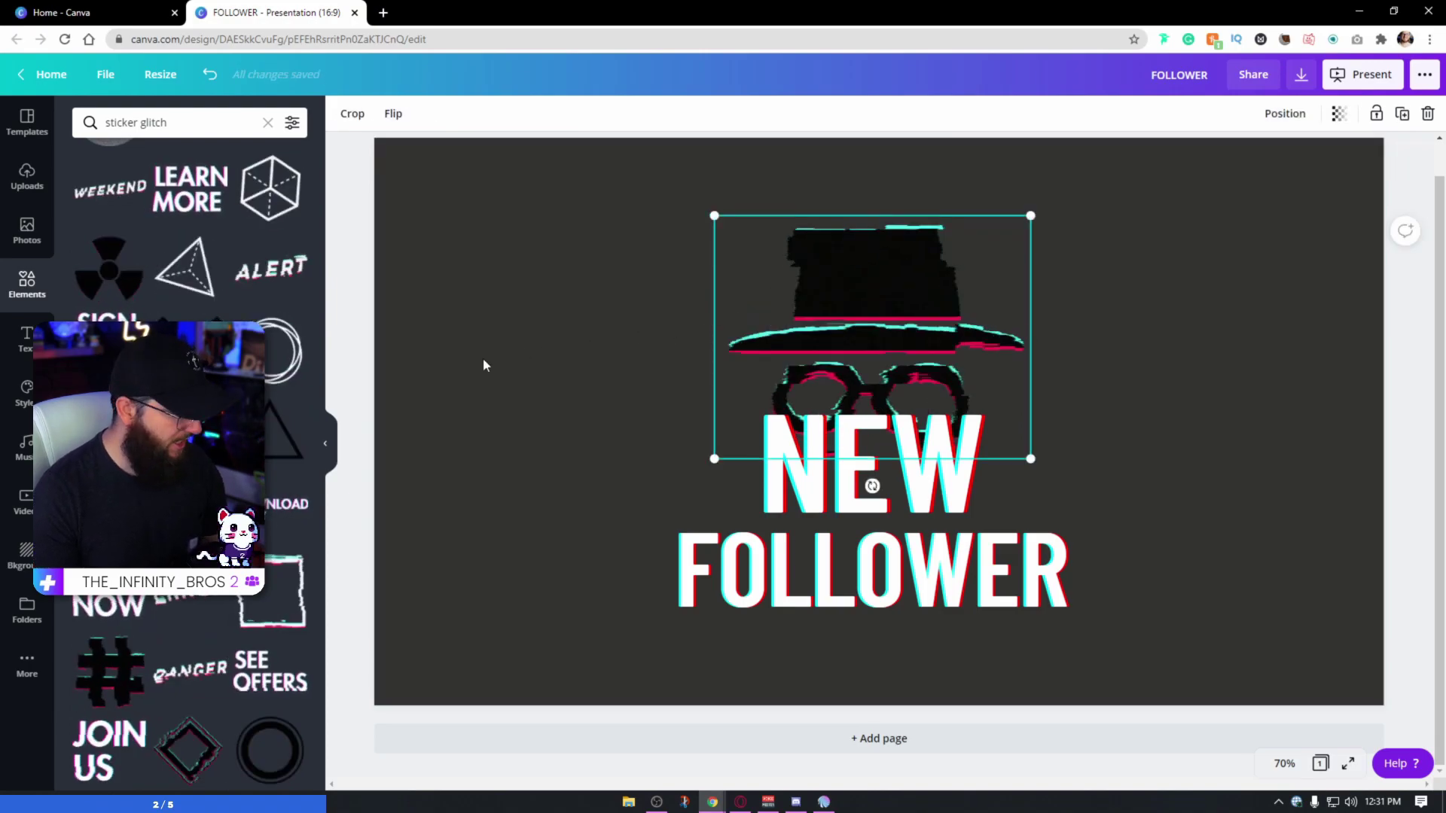
key("Delete")
left_click(188, 362)
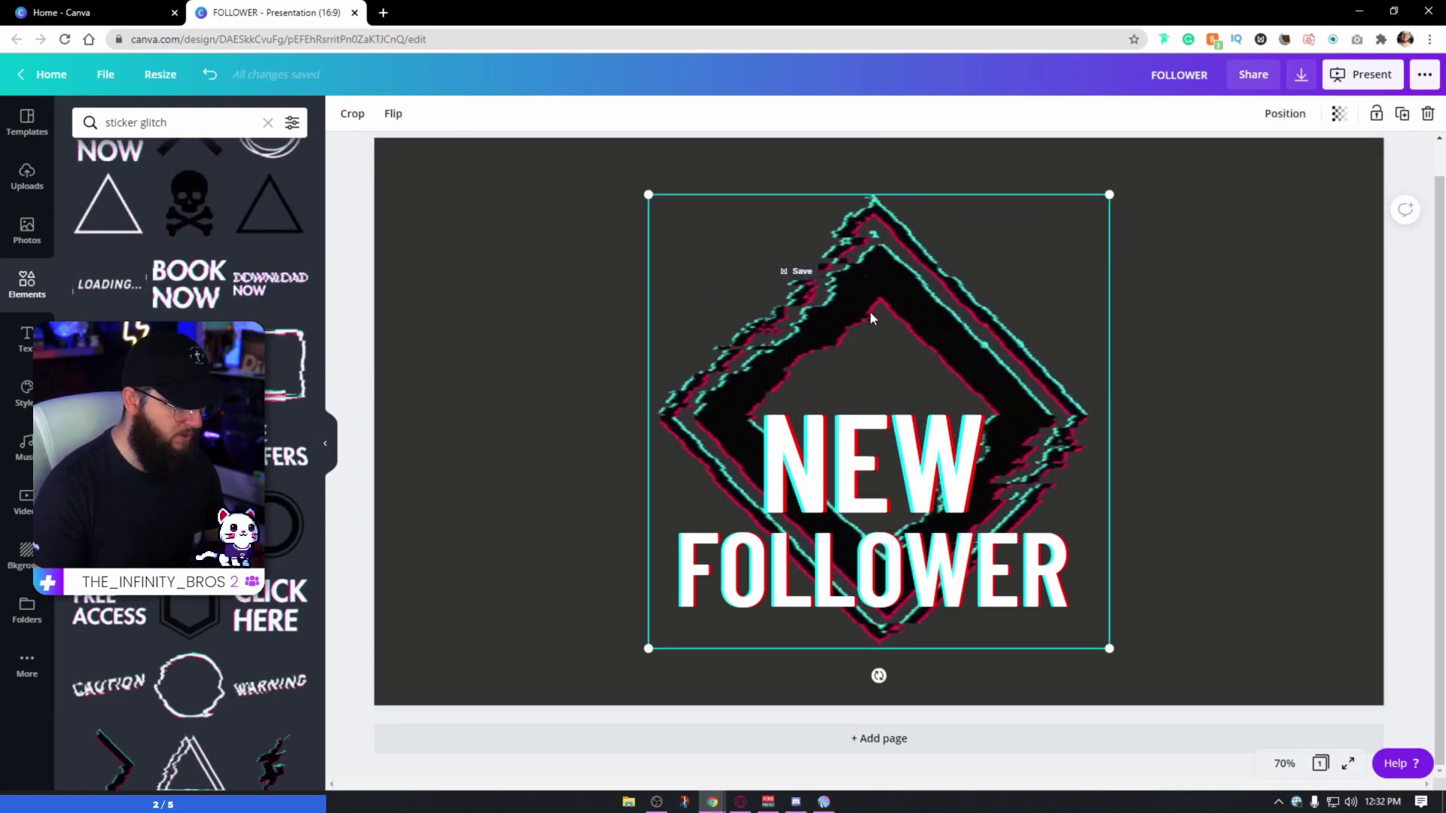
mouse_move(991, 329)
left_mouse_down()
mouse_move(969, 310)
mouse_move(980, 353)
left_mouse_up()
Enlarge the diamond sticker and move it up together with the NEW FOLLOWER text
left_click(950, 468)
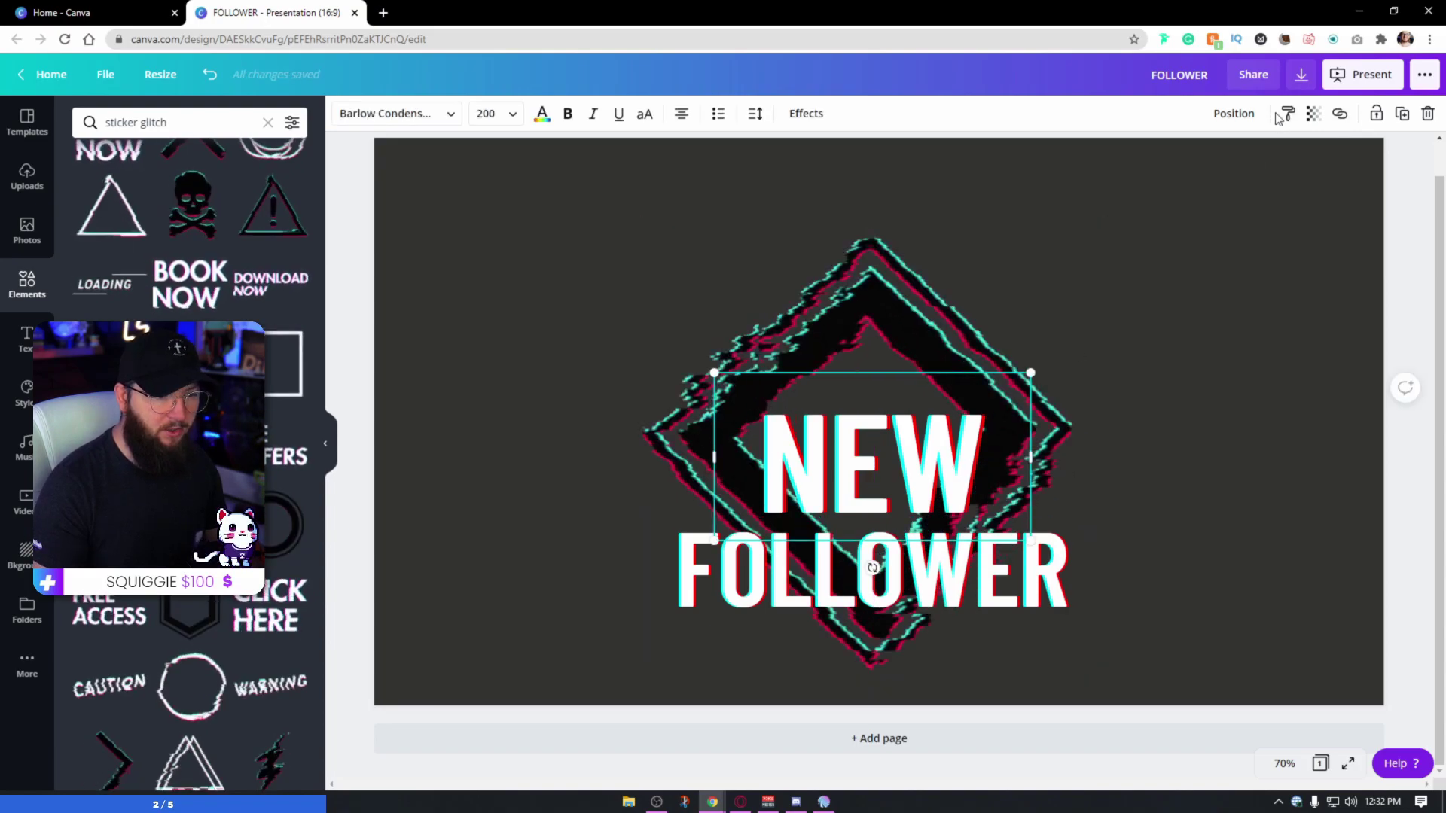
left_click(1235, 115)
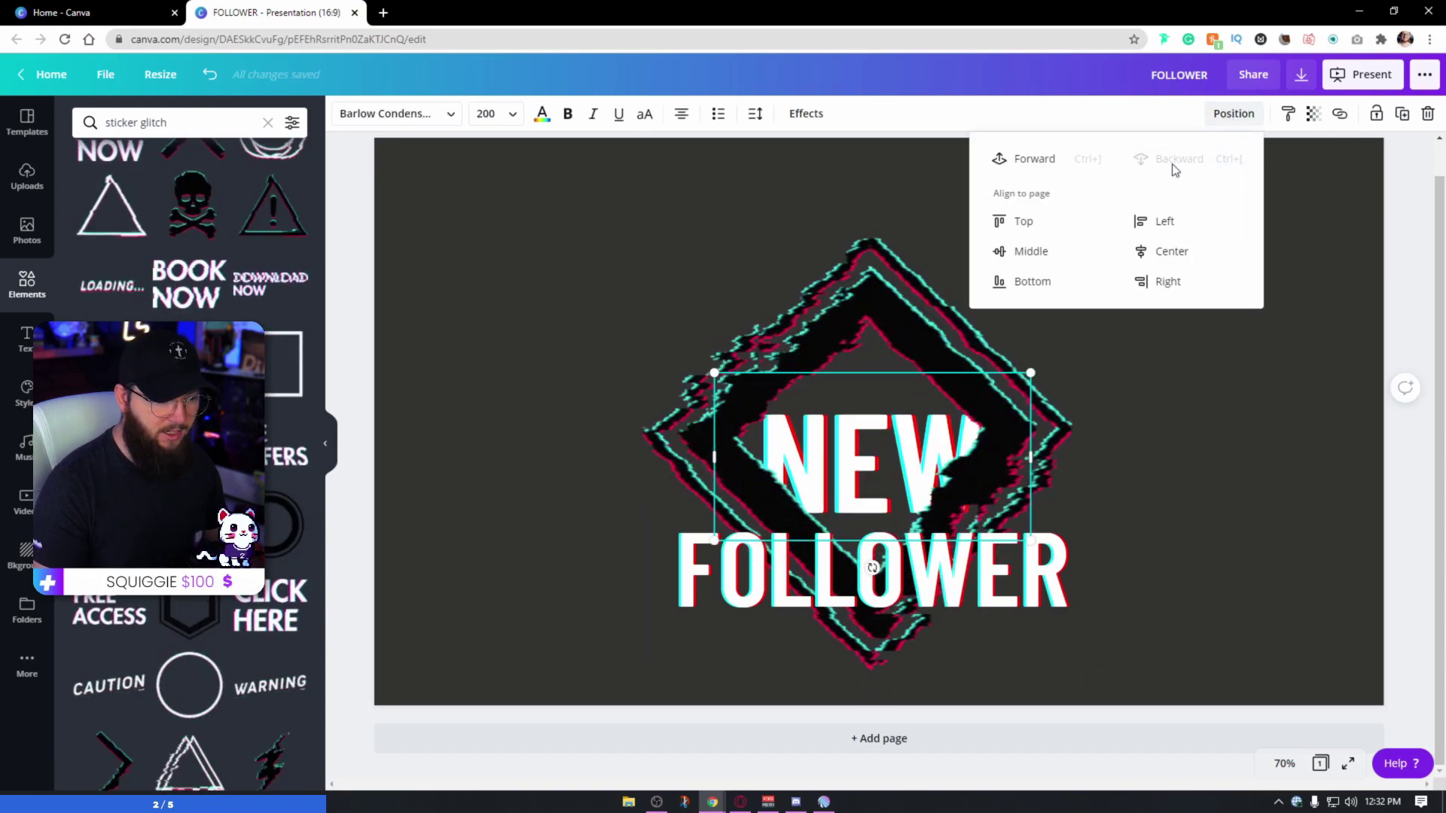
left_click(1119, 461)
left_click(1018, 445)
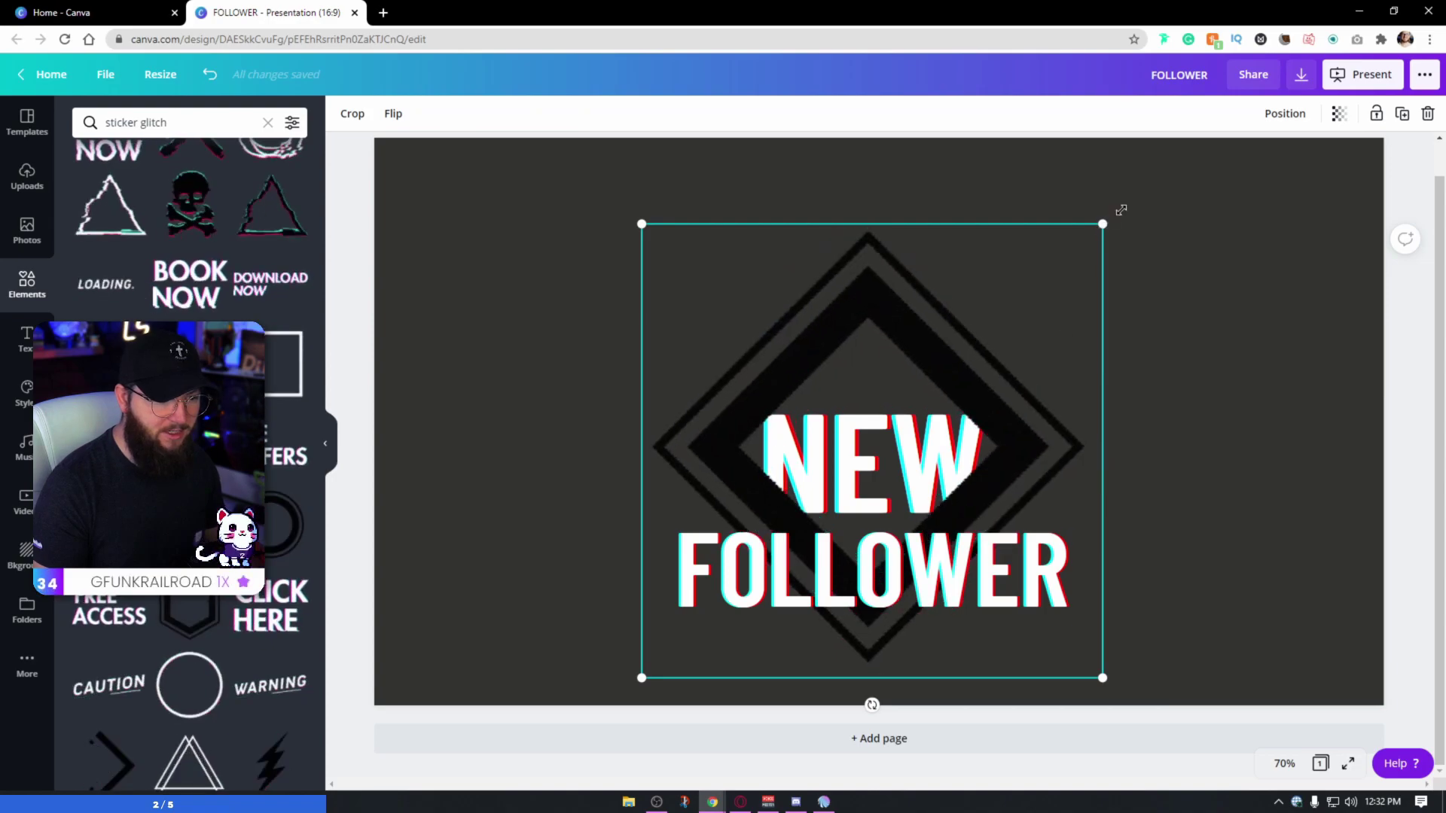
left_click_drag(1121, 210, 1134, 196)
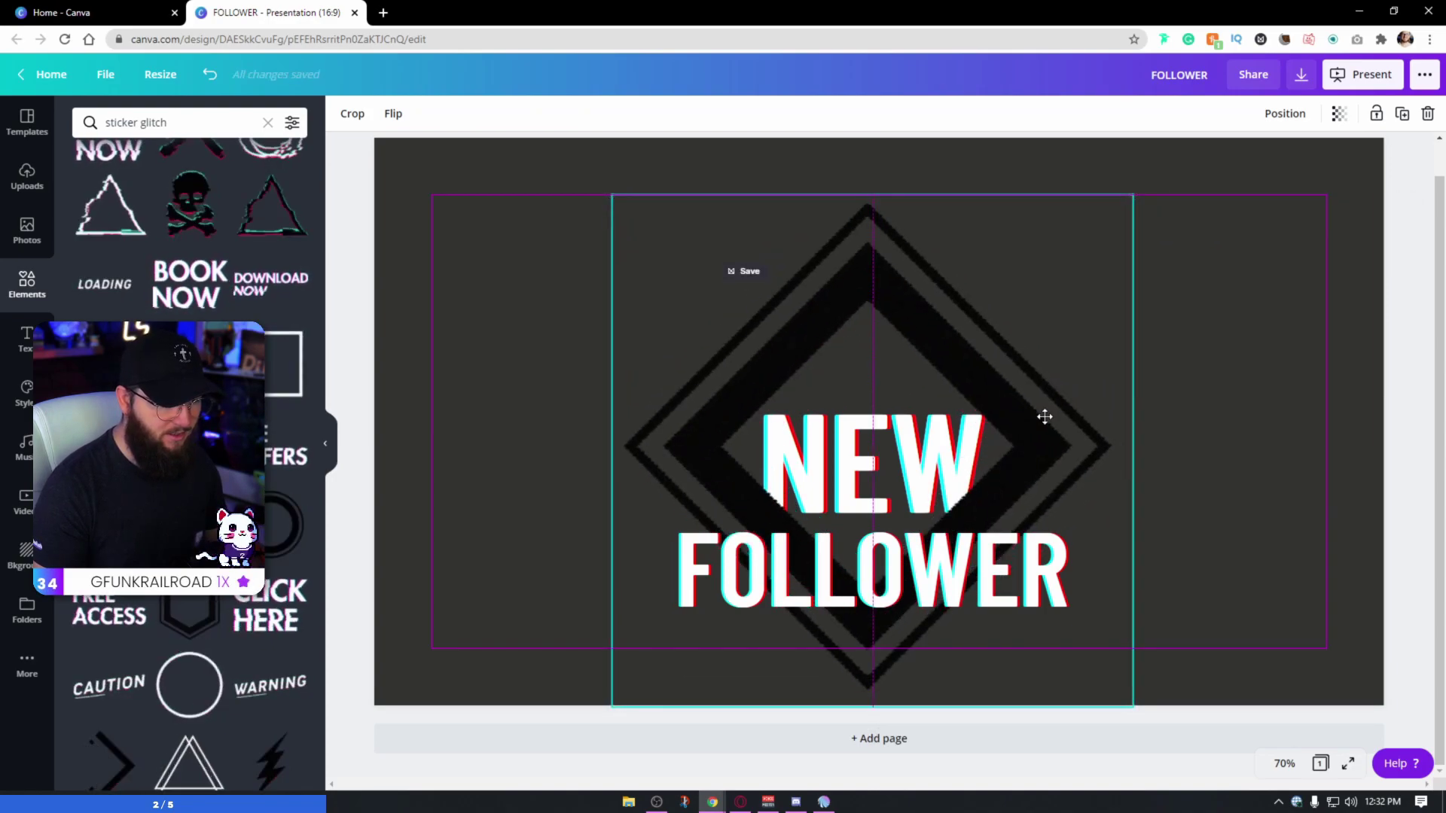
left_click(903, 473, "shift")
left_click_drag(904, 473, 890, 435)
left_click(1246, 457)
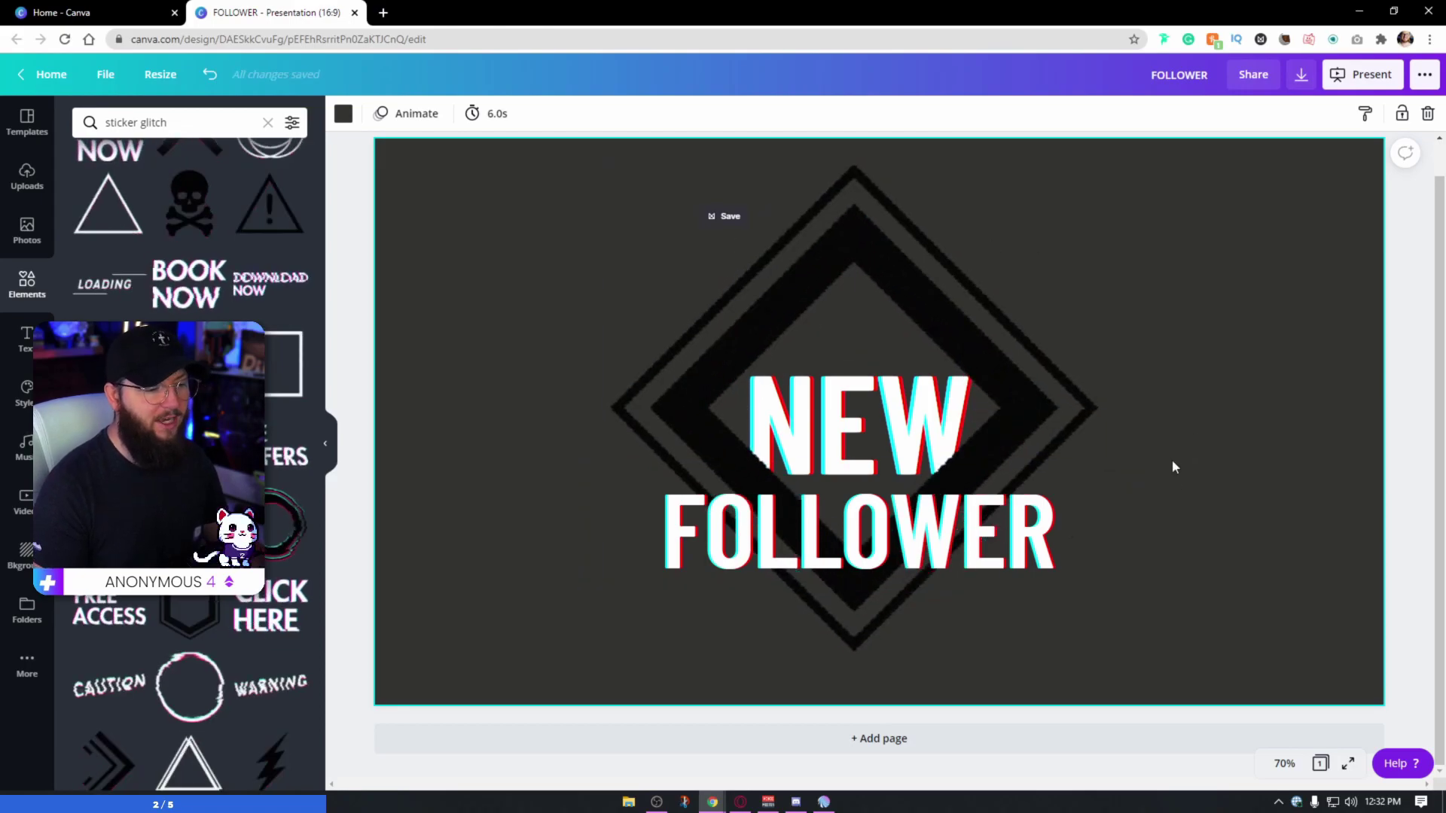
Preview Block, Fade, Pan, Rise and Tumble, settling on the Scrapbook page animation
left_click(412, 112)
left_click(192, 167)
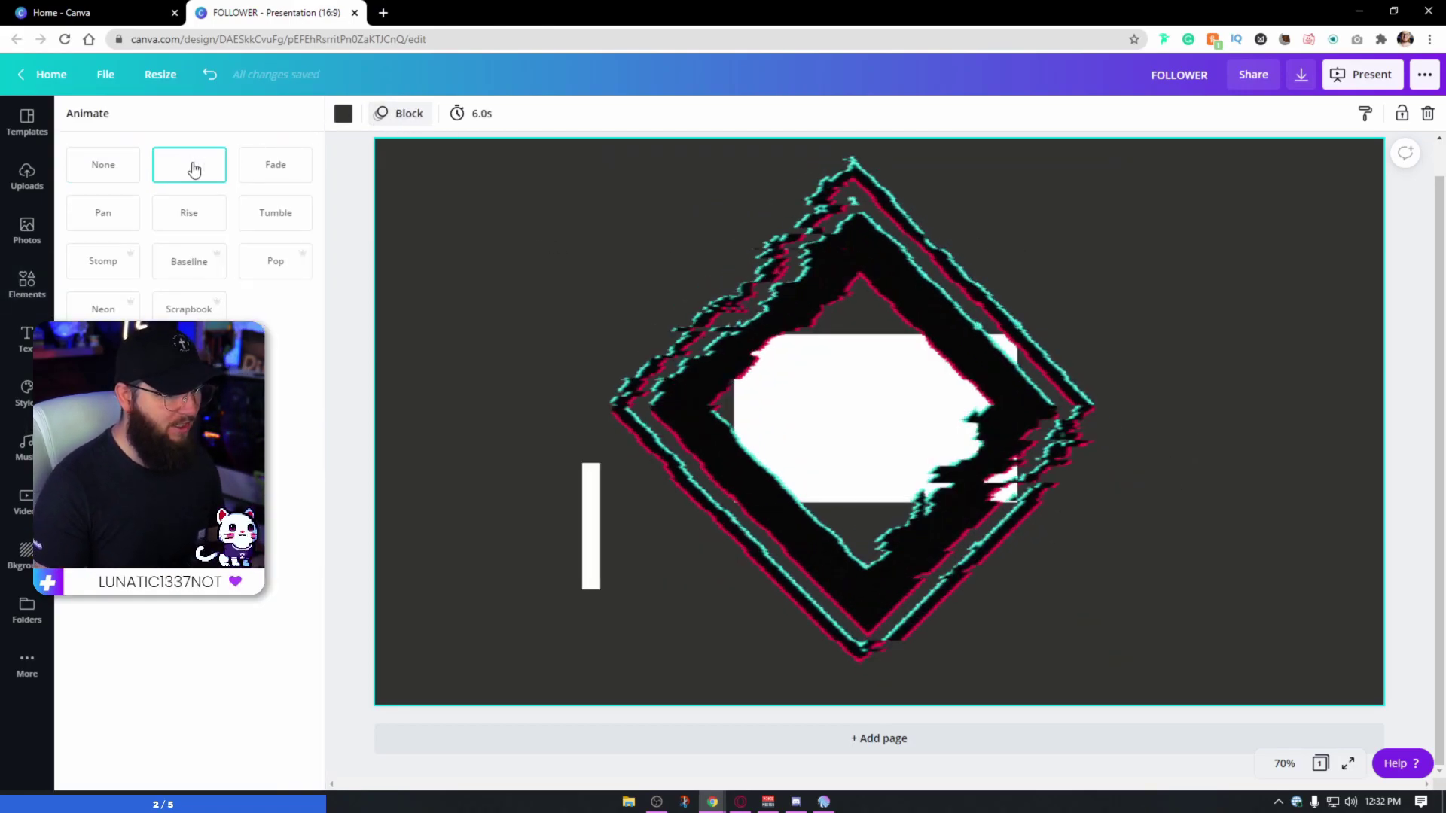
left_click(275, 168)
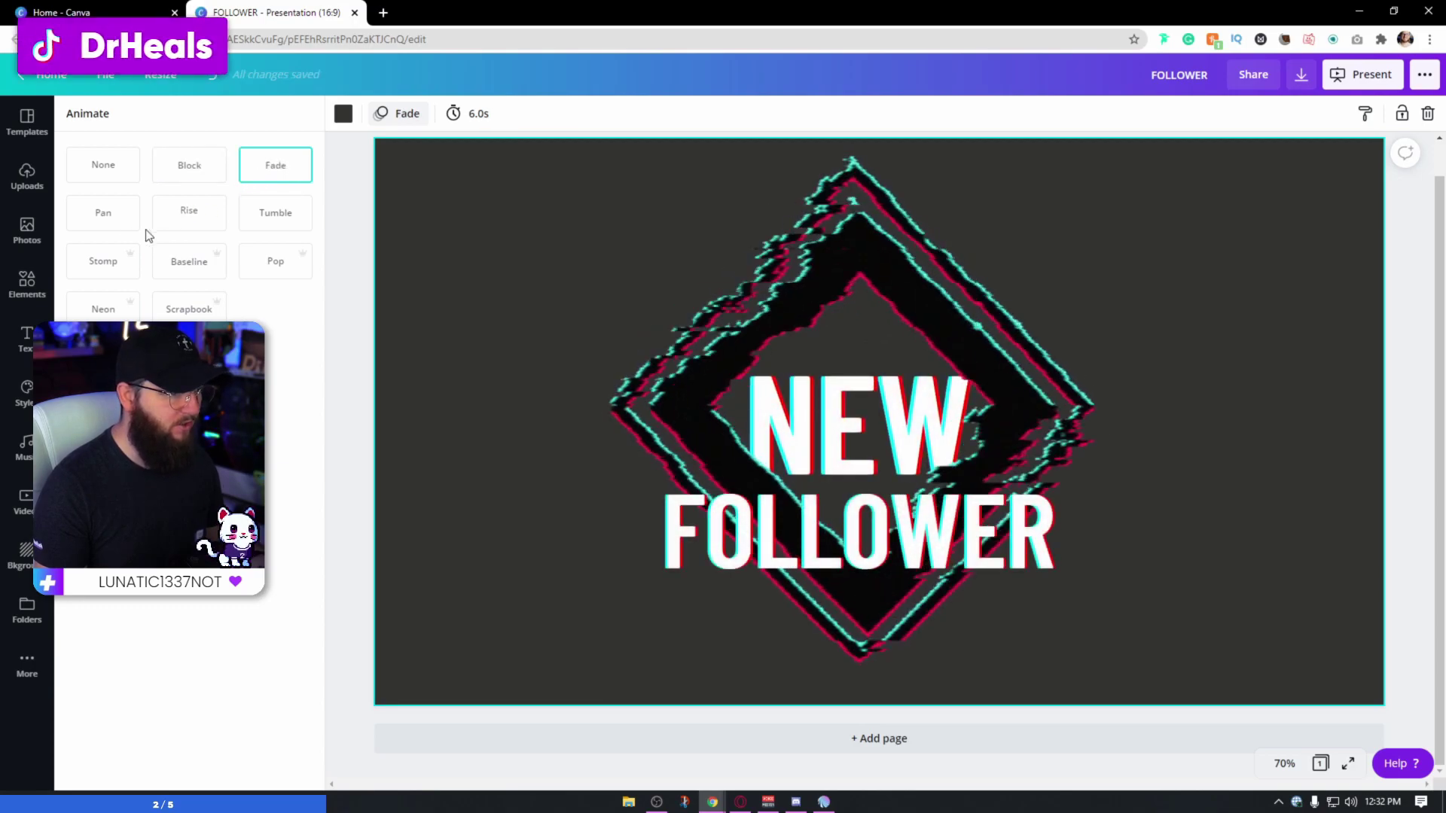
left_click(101, 216)
left_click(185, 218)
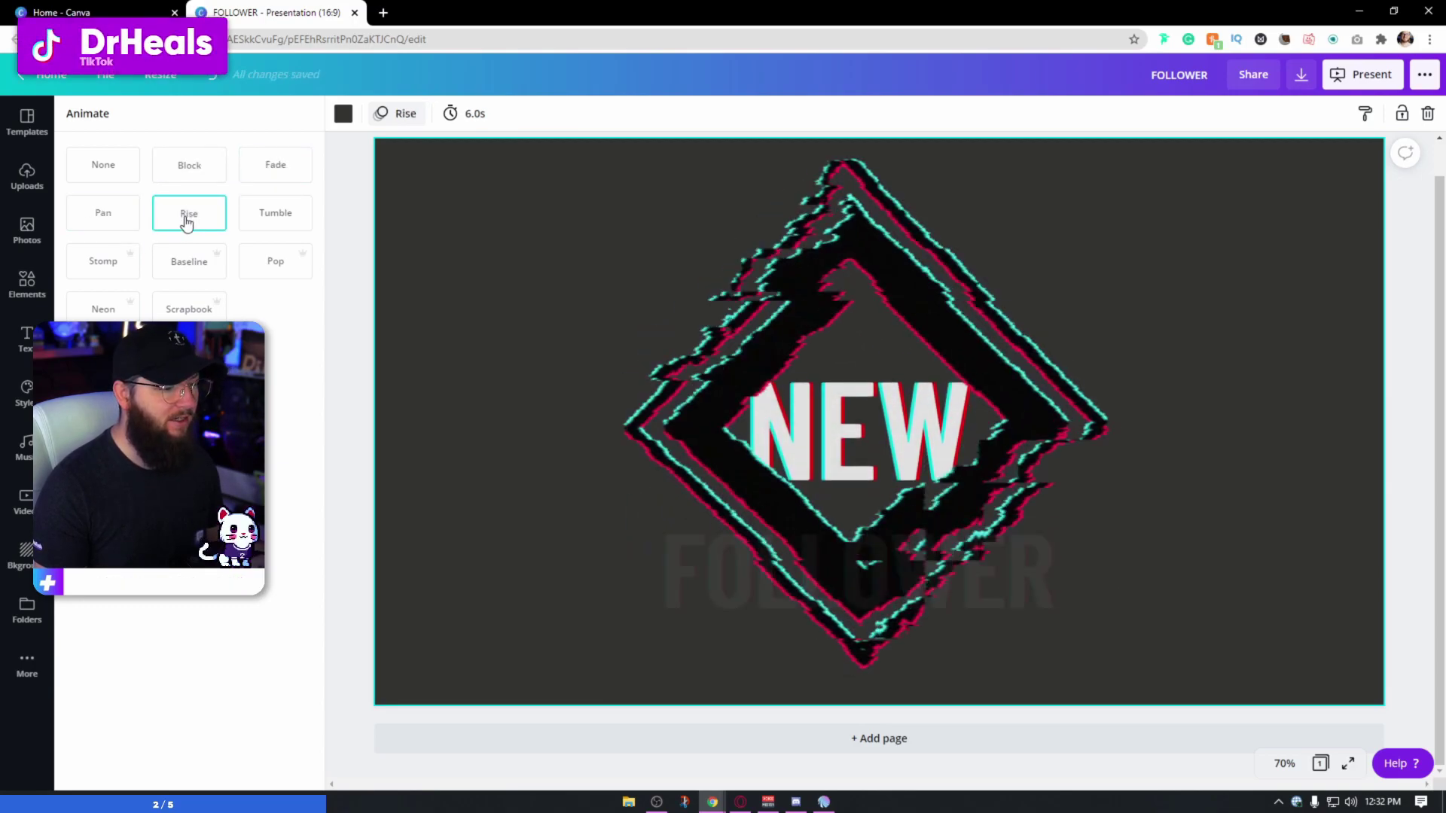
left_click(260, 219)
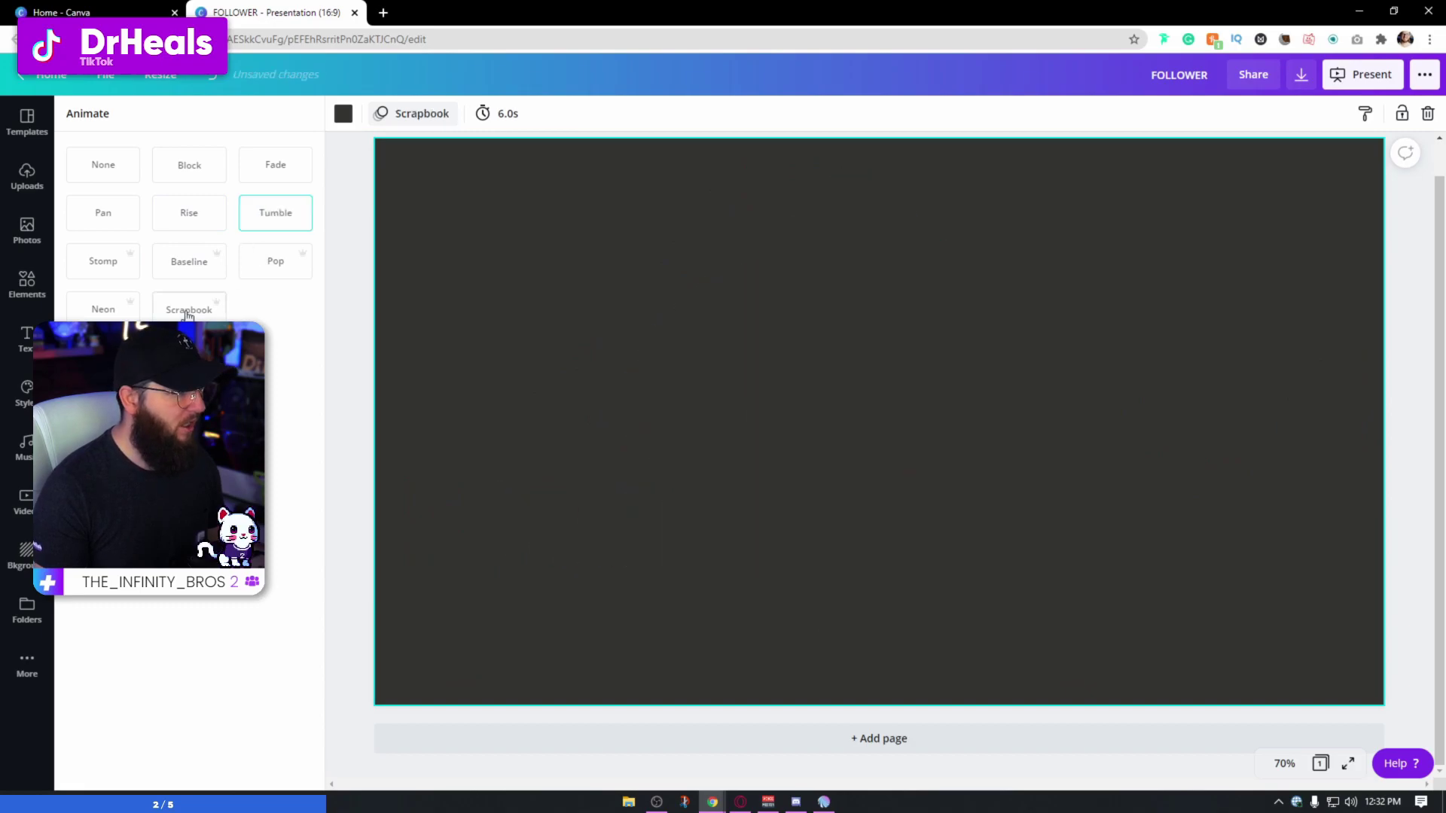
left_click(188, 313)
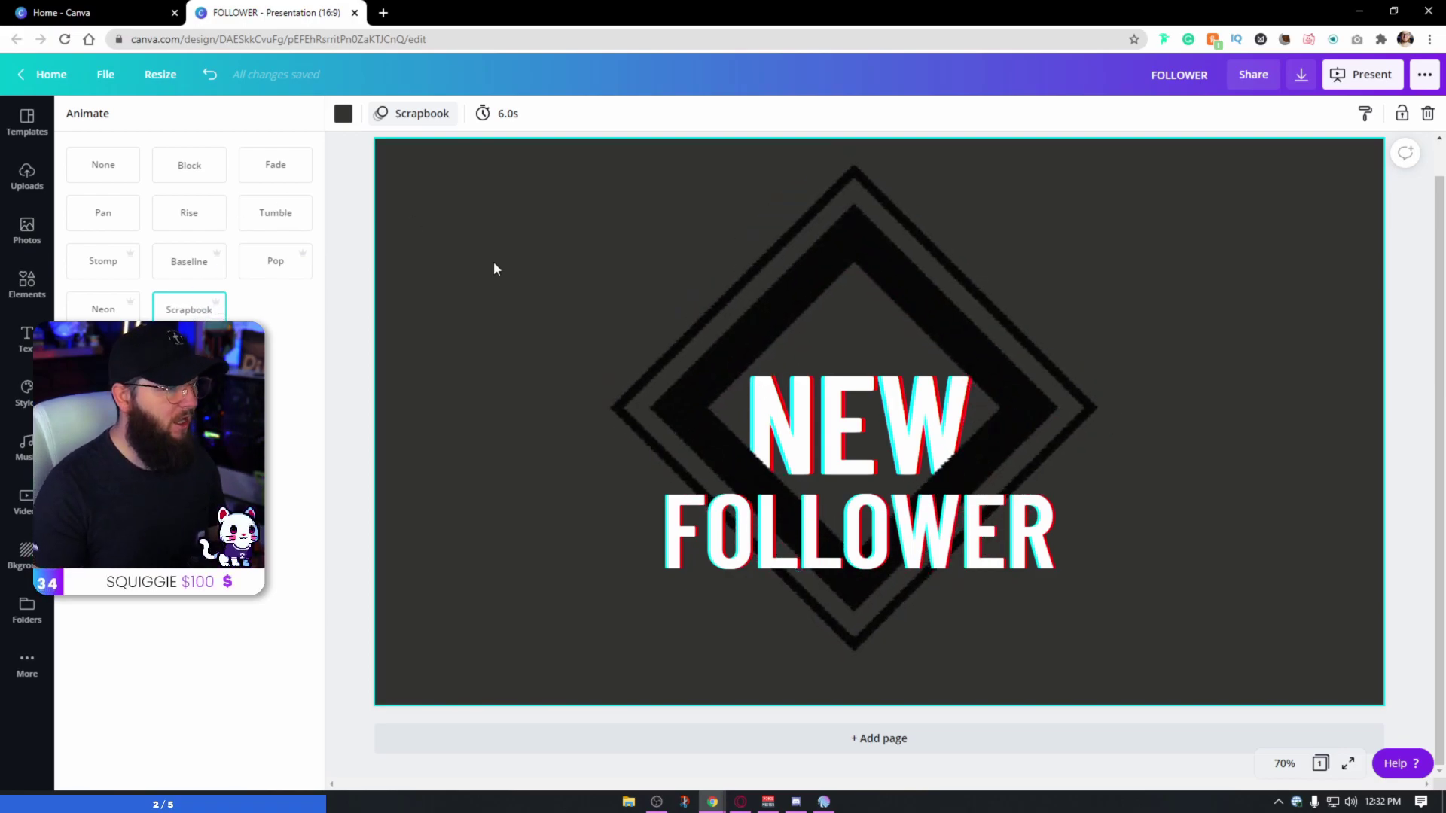
left_click_drag(1160, 258, 945, 595)
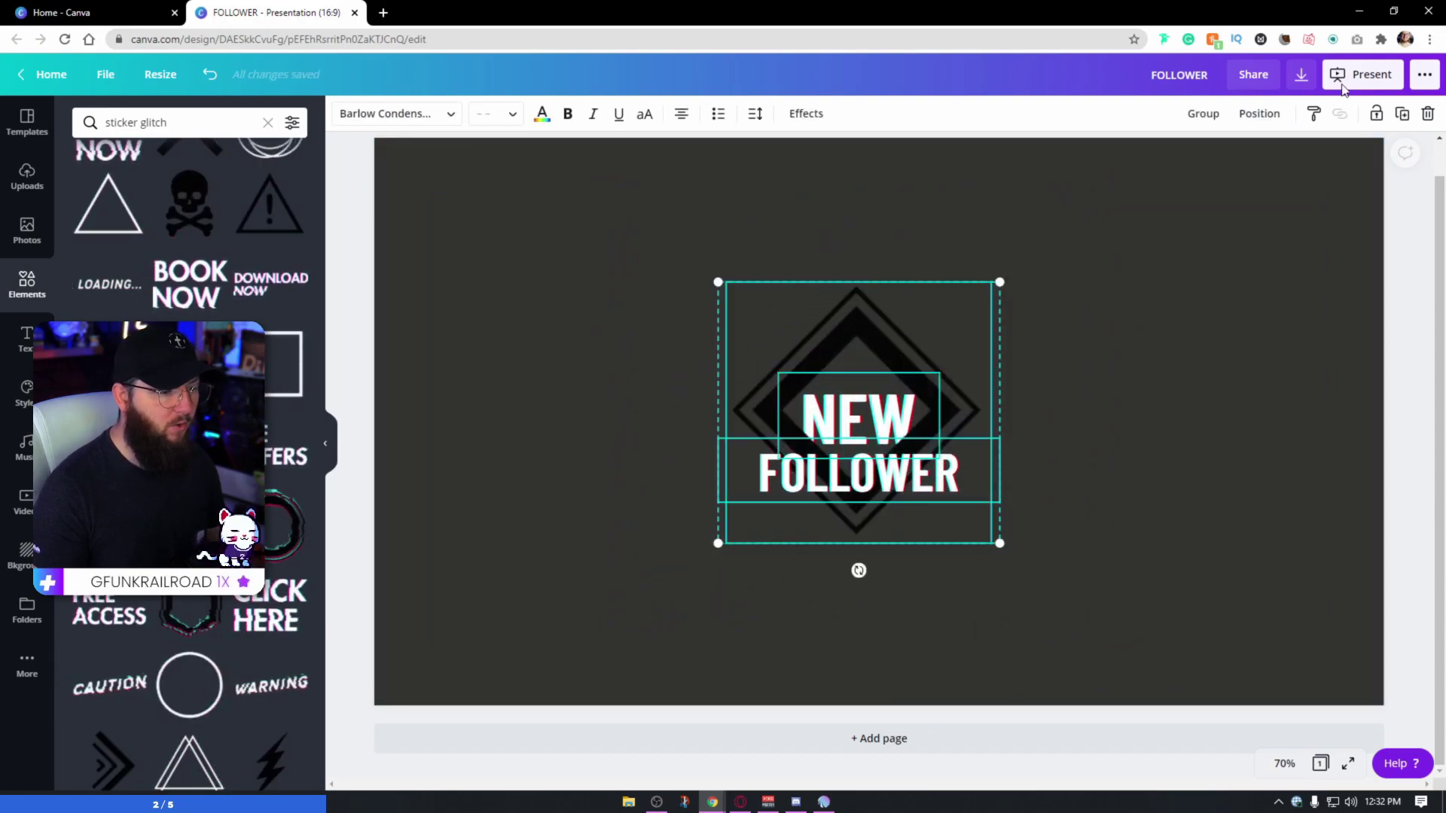
Scale the diamond and text group, then shrink and recentre it on the page
left_click(619, 182)
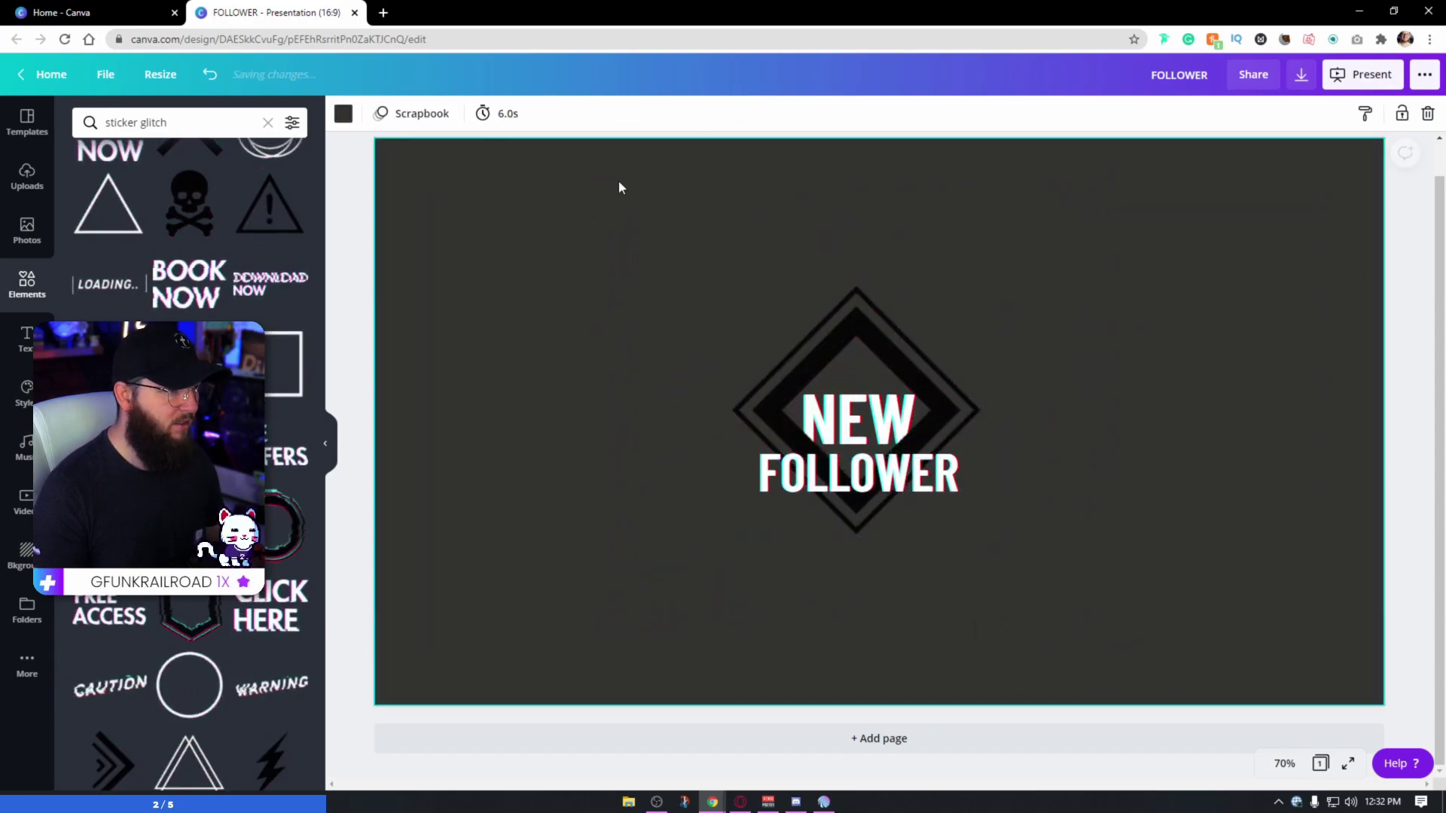
left_click(383, 119)
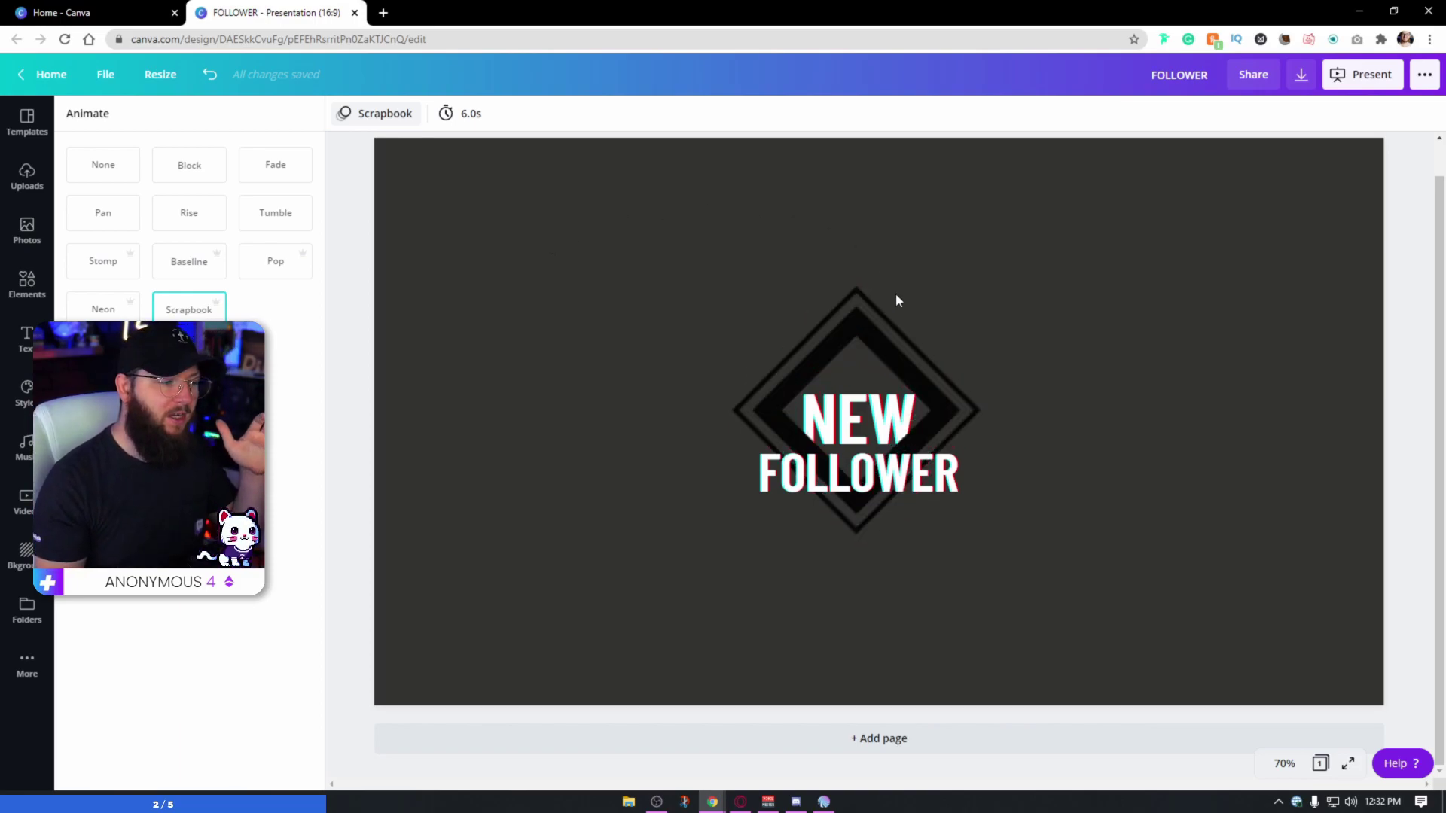
left_click(990, 292)
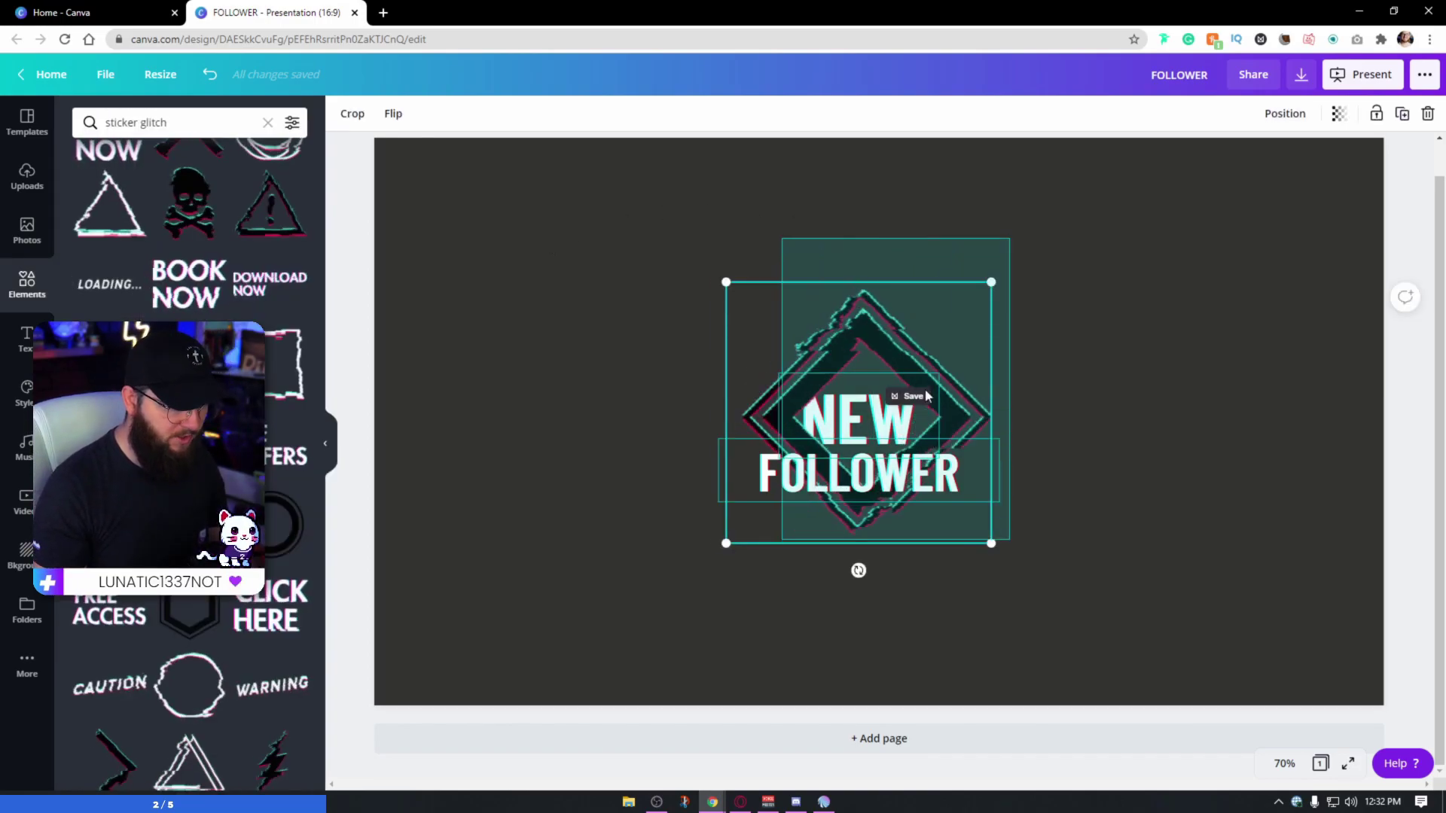
key("ctrl+a")
left_click_drag(995, 283, 1287, 97)
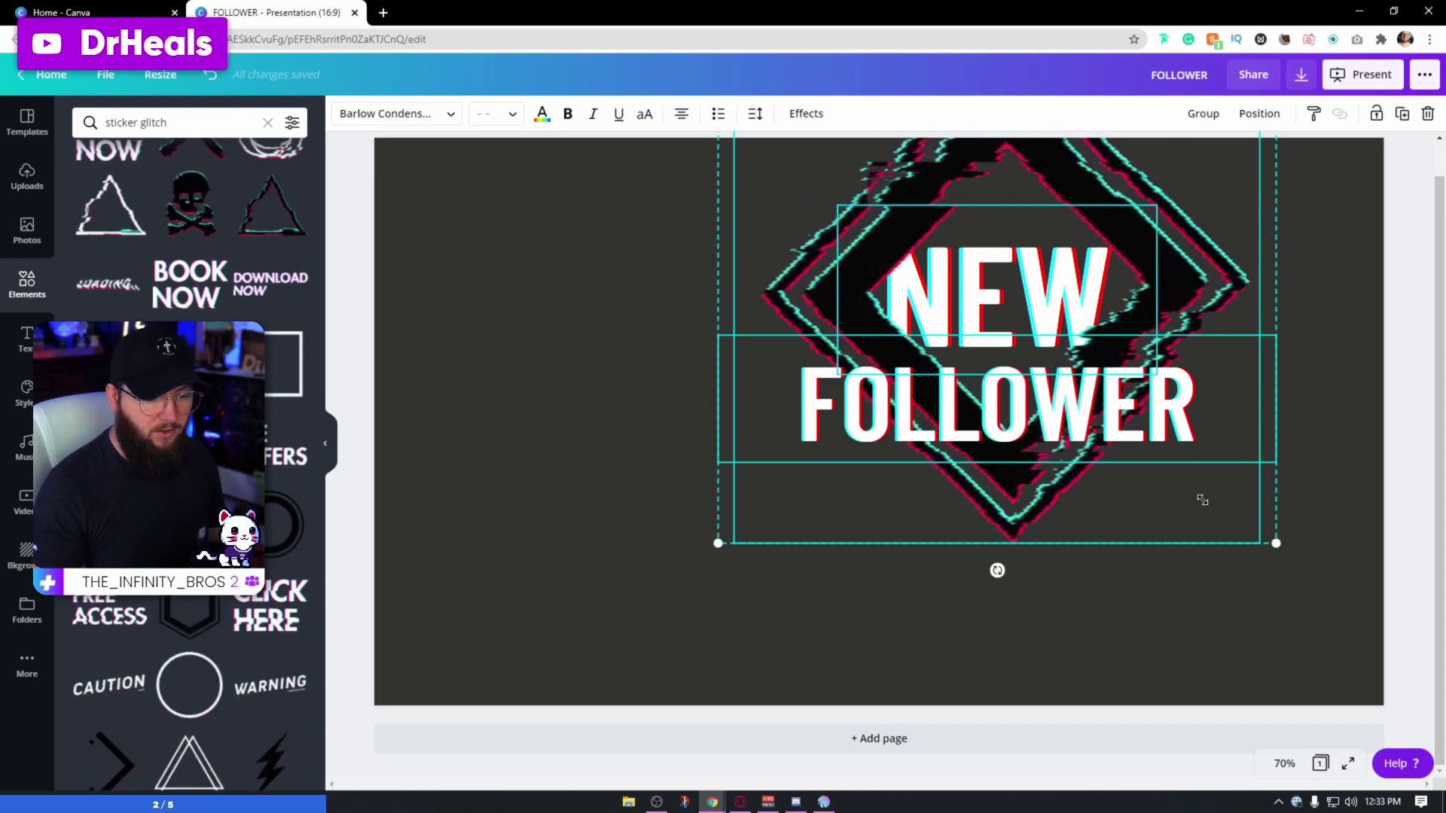
left_click_drag(1275, 543, 995, 282)
left_click_drag(903, 207, 870, 443)
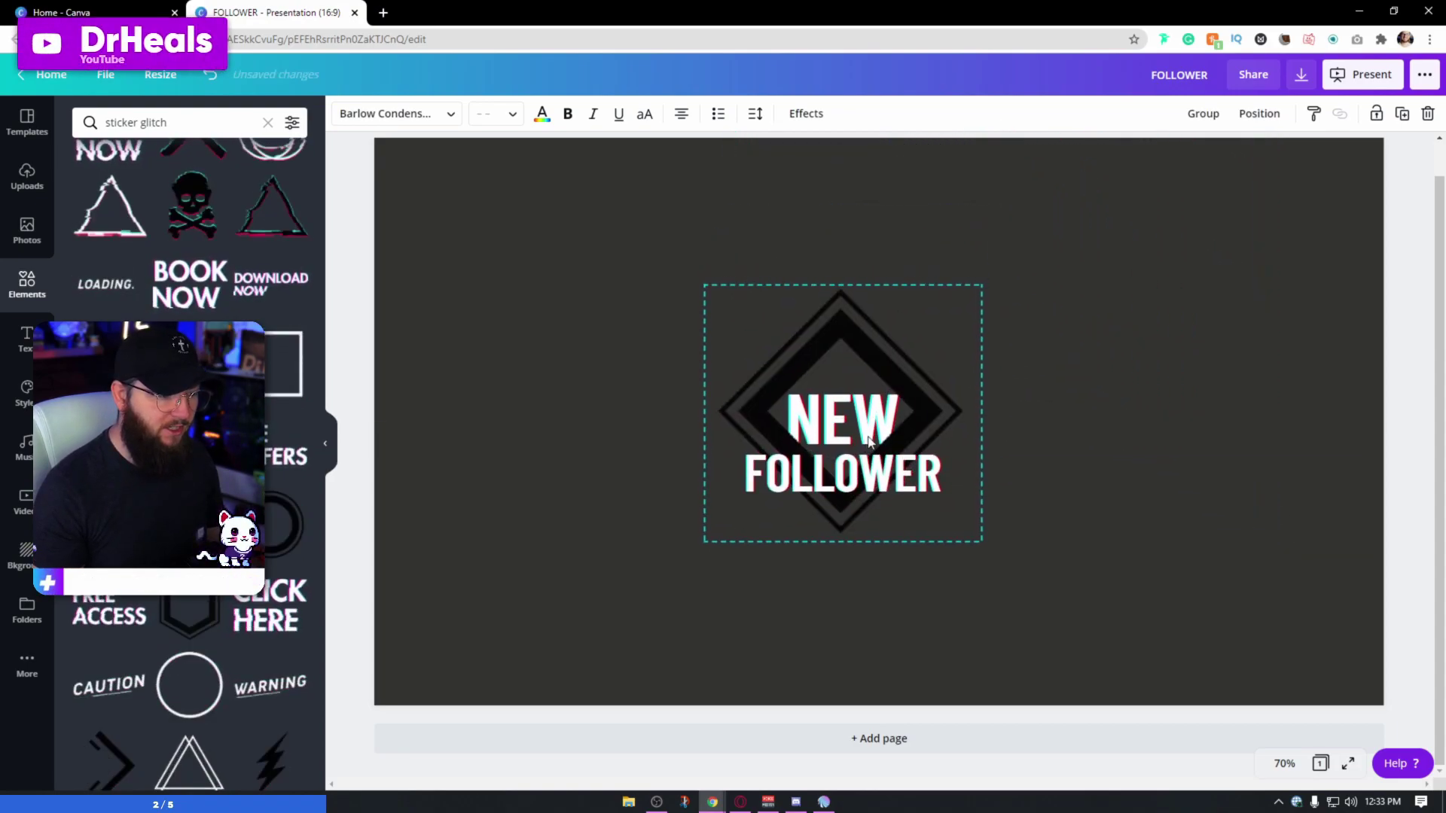
Switch the page animation to Neon
left_click(342, 197)
left_click(377, 113)
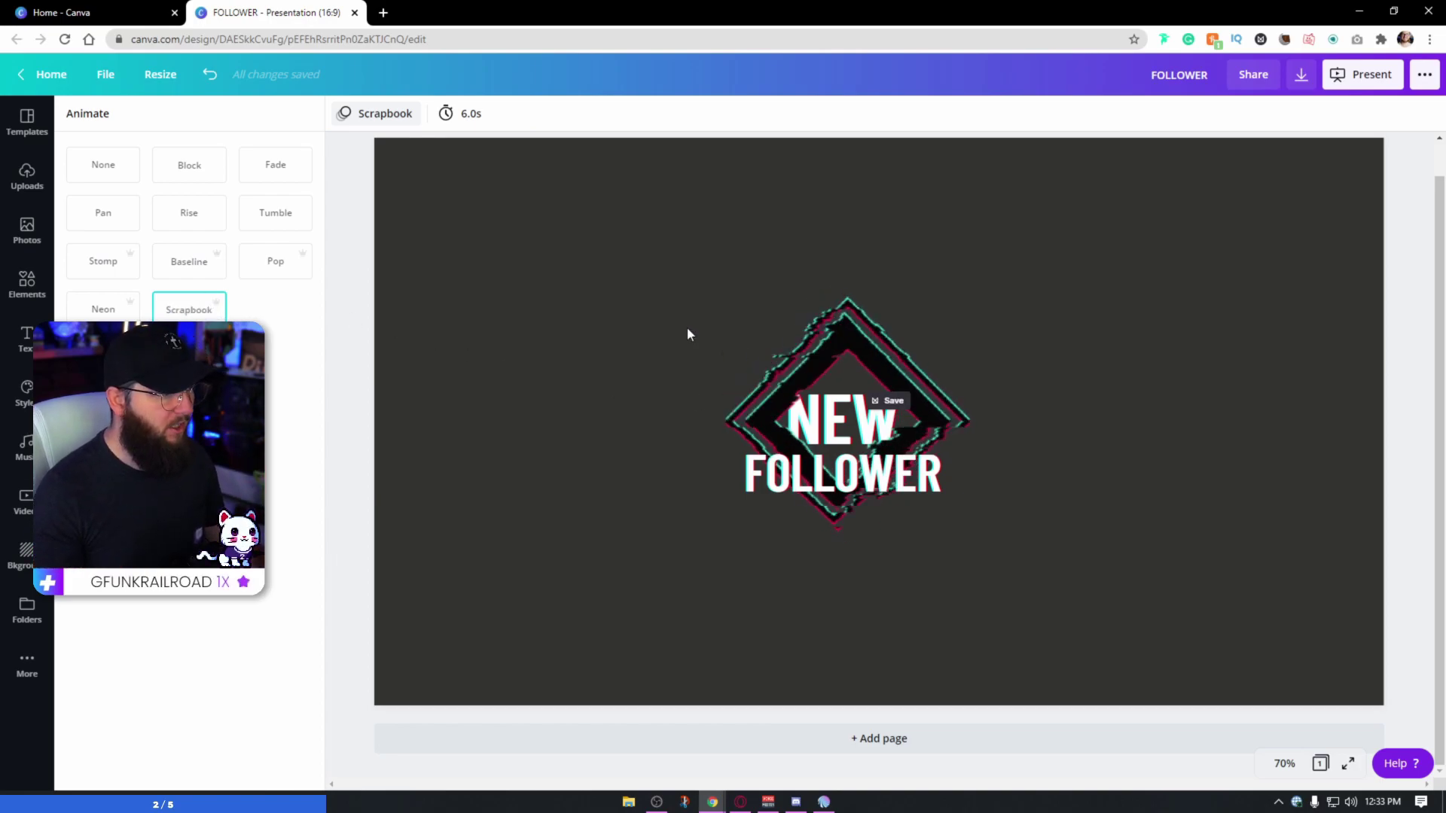
left_click(363, 317)
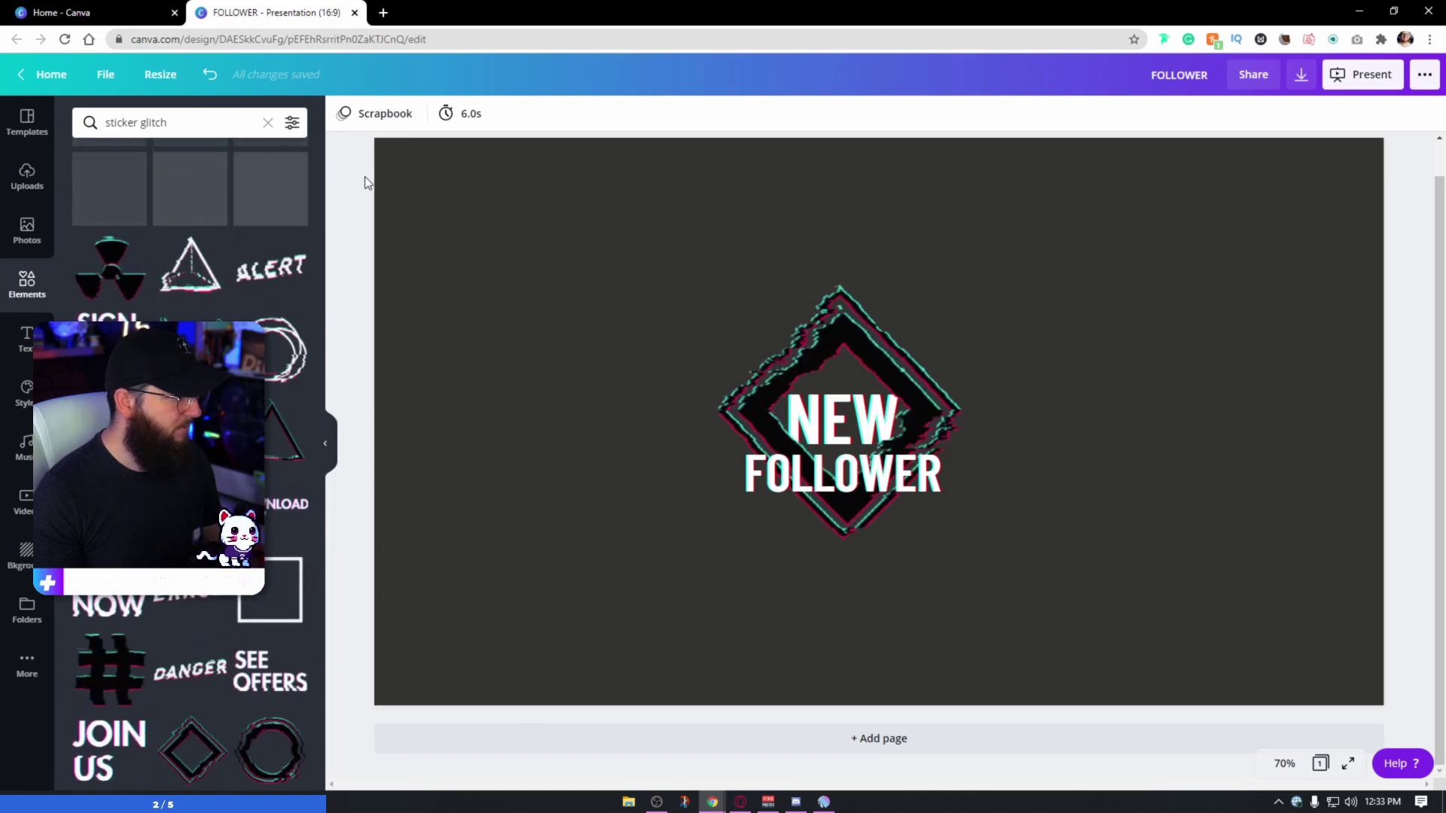
left_click(376, 113)
left_click(108, 315)
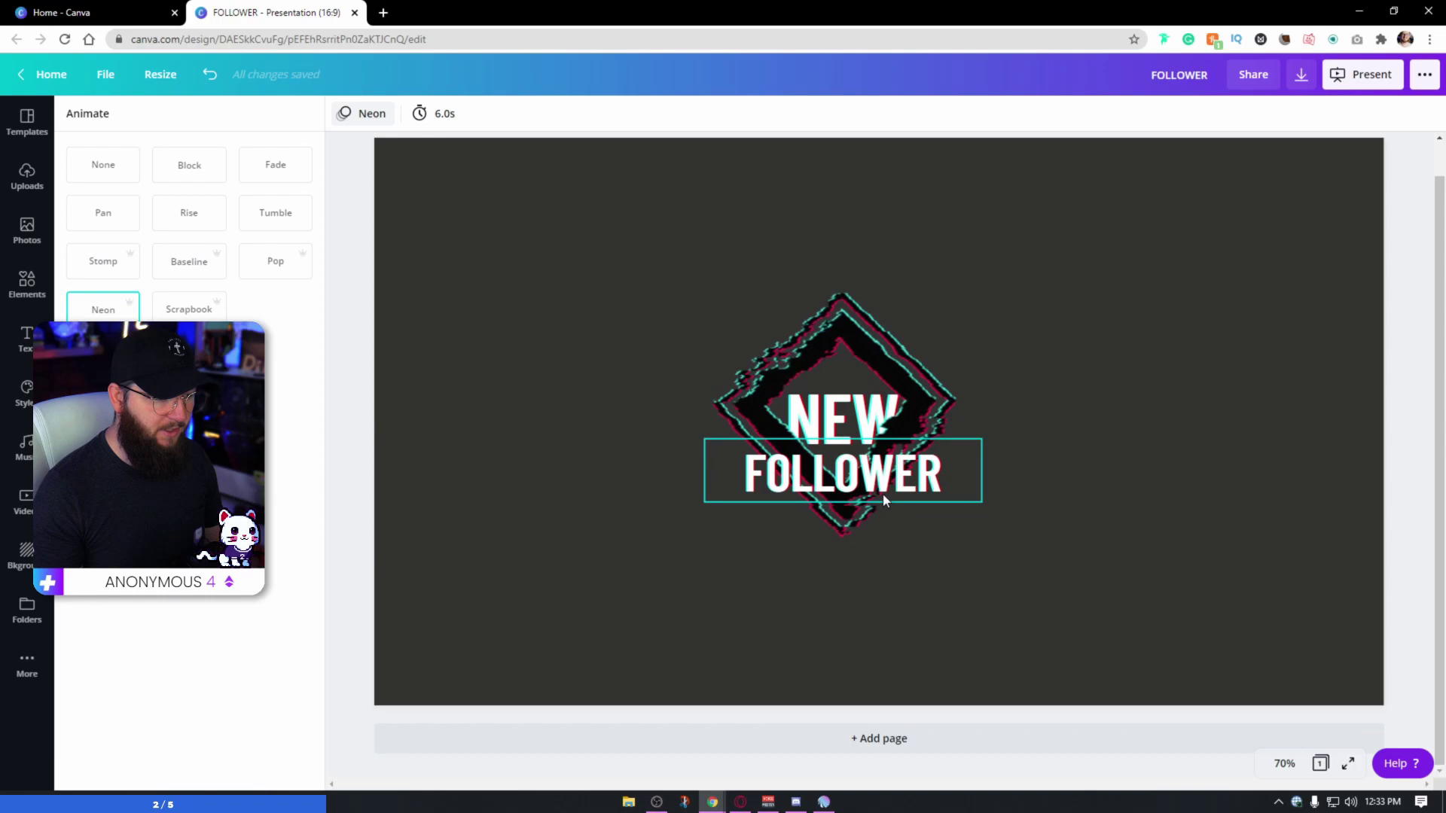
Enlarge the diamond and NEW FOLLOWER text together into a large centred block
left_click(960, 324)
left_click_drag(961, 323, 893, 432)
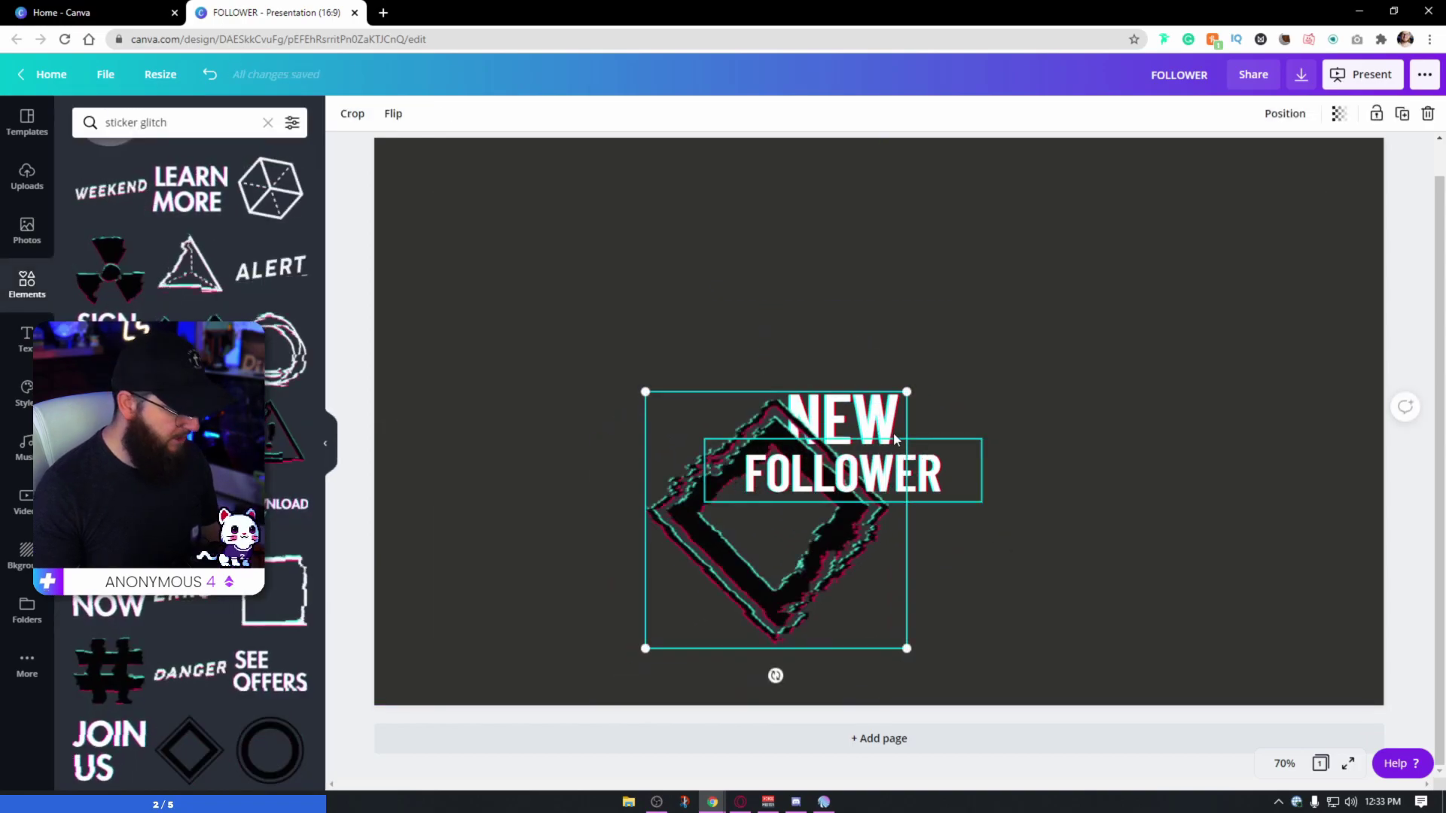
key("ctrl+z")
left_click(1036, 335)
key("ctrl+a")
left_click_drag(973, 541, 1104, 600)
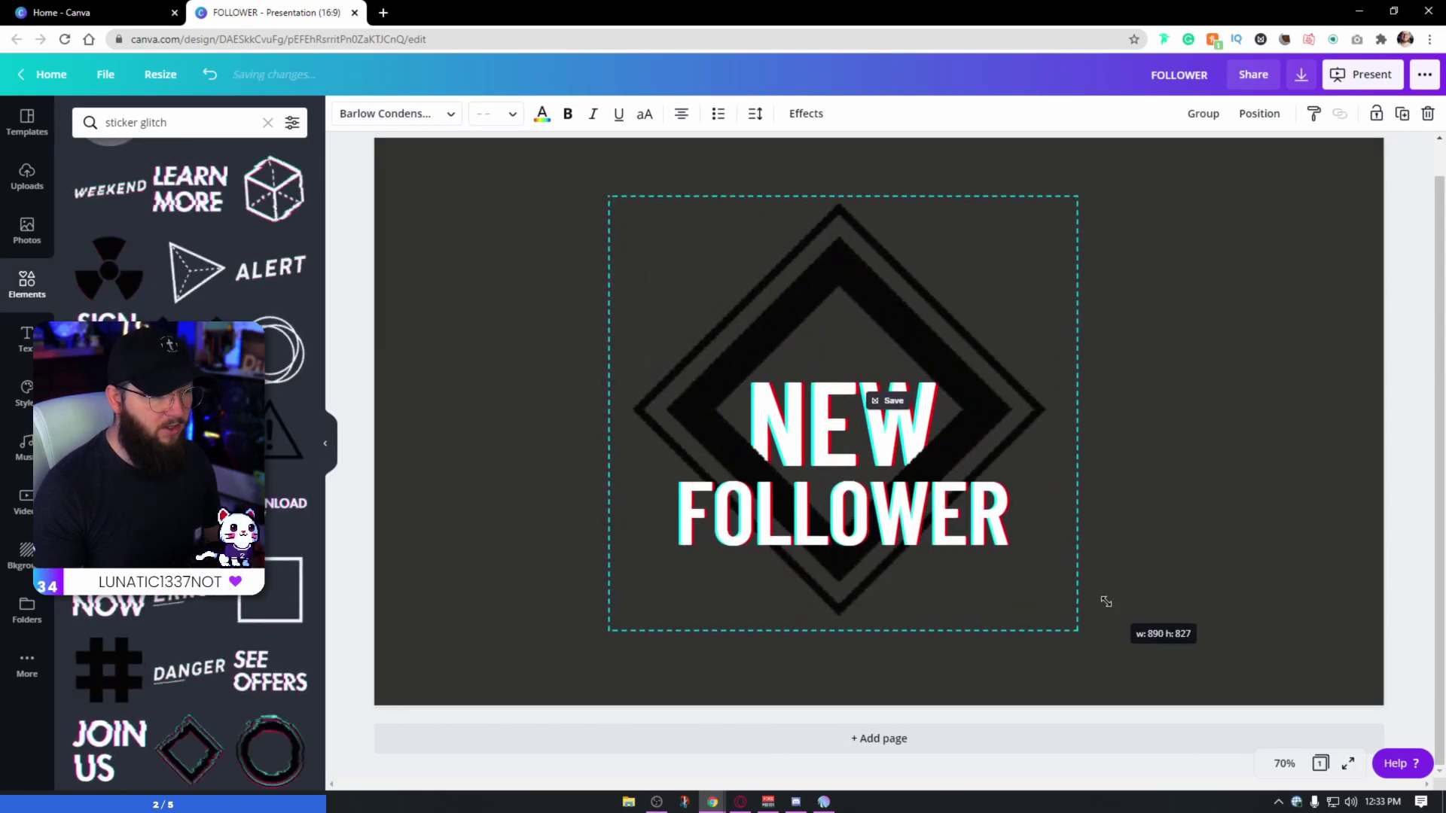
key("Escape")
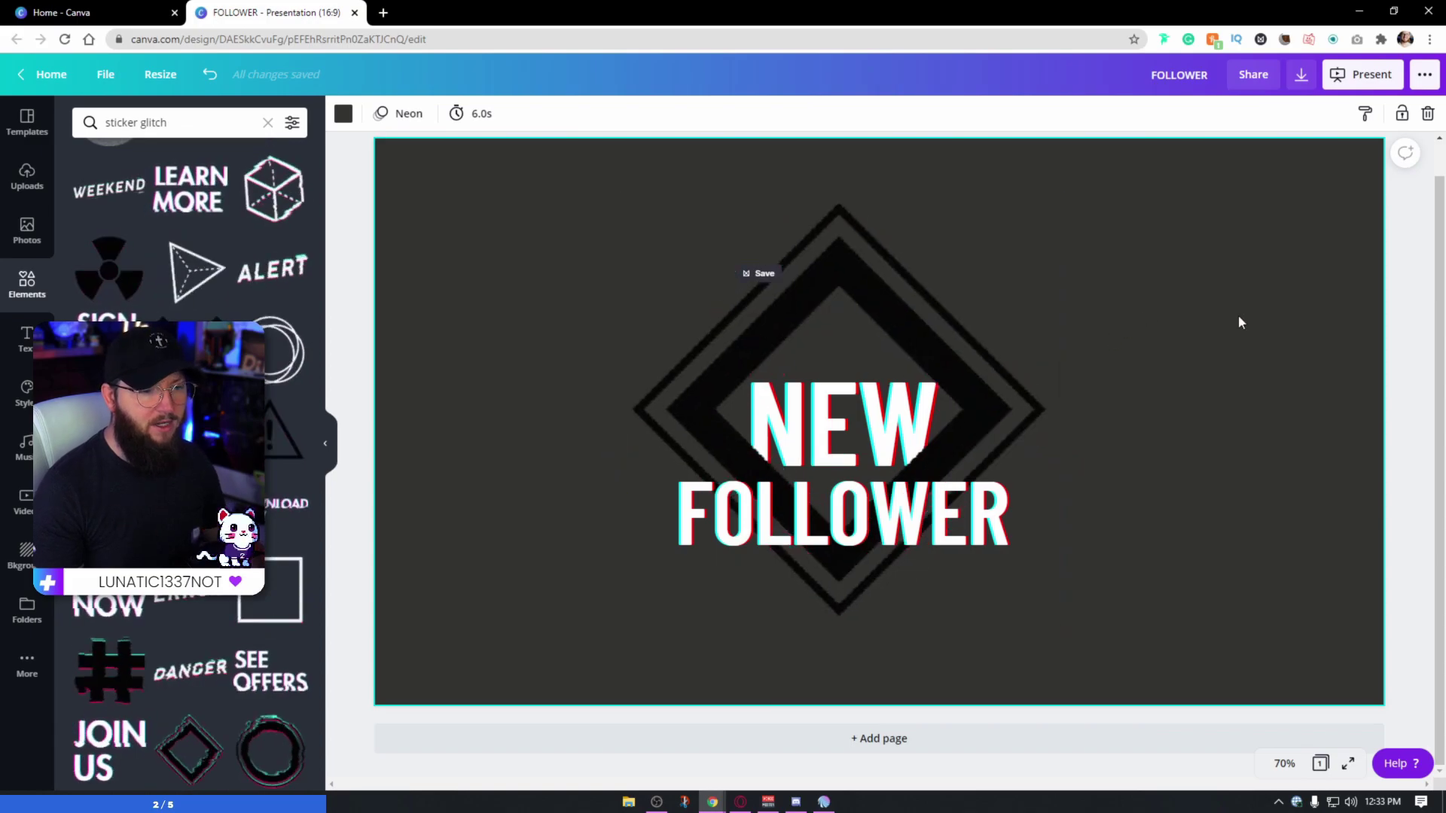
Set a custom bright green page background using the colour picker
scroll(1220, 294, "up", 1)
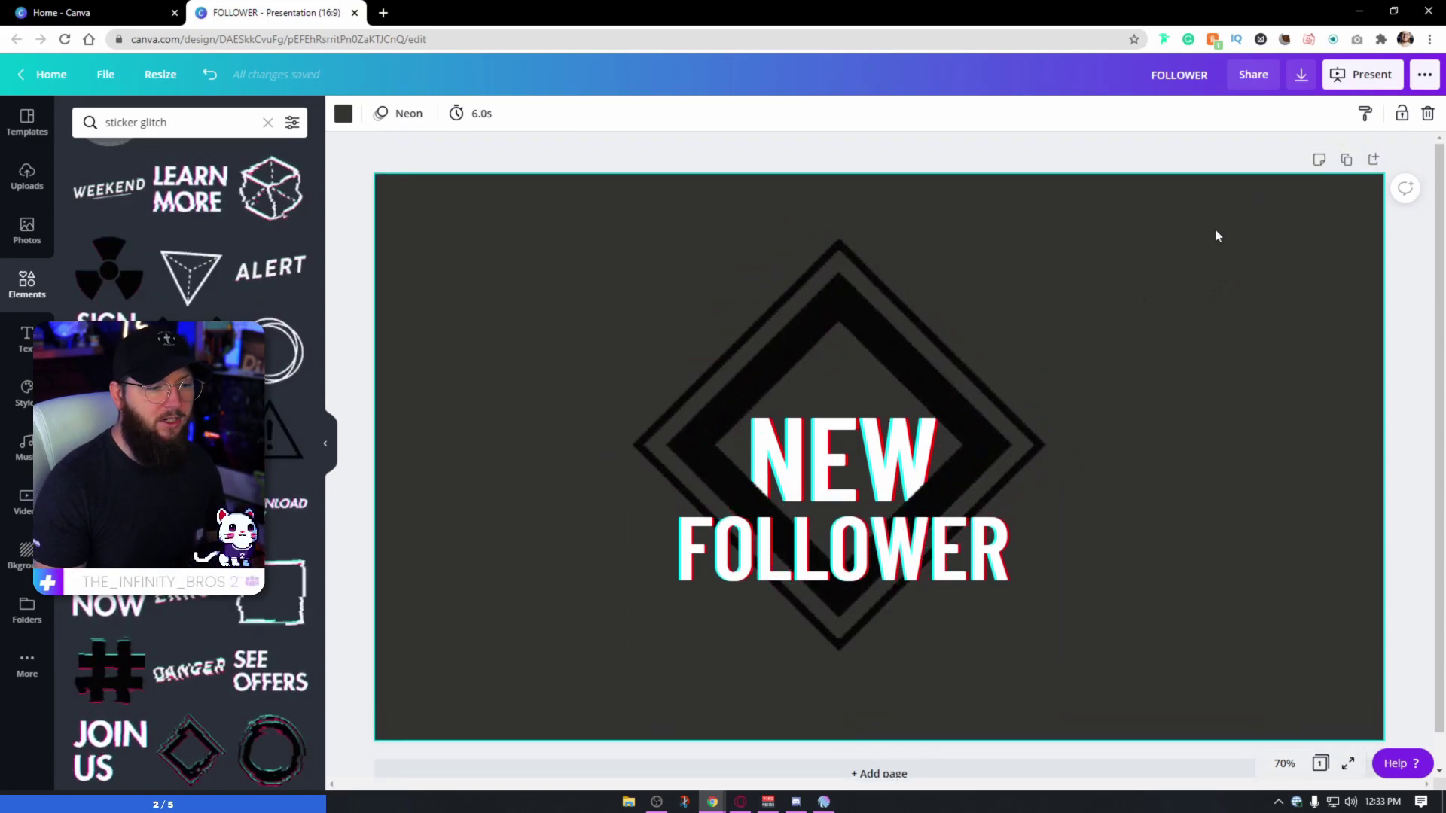
left_click(344, 113)
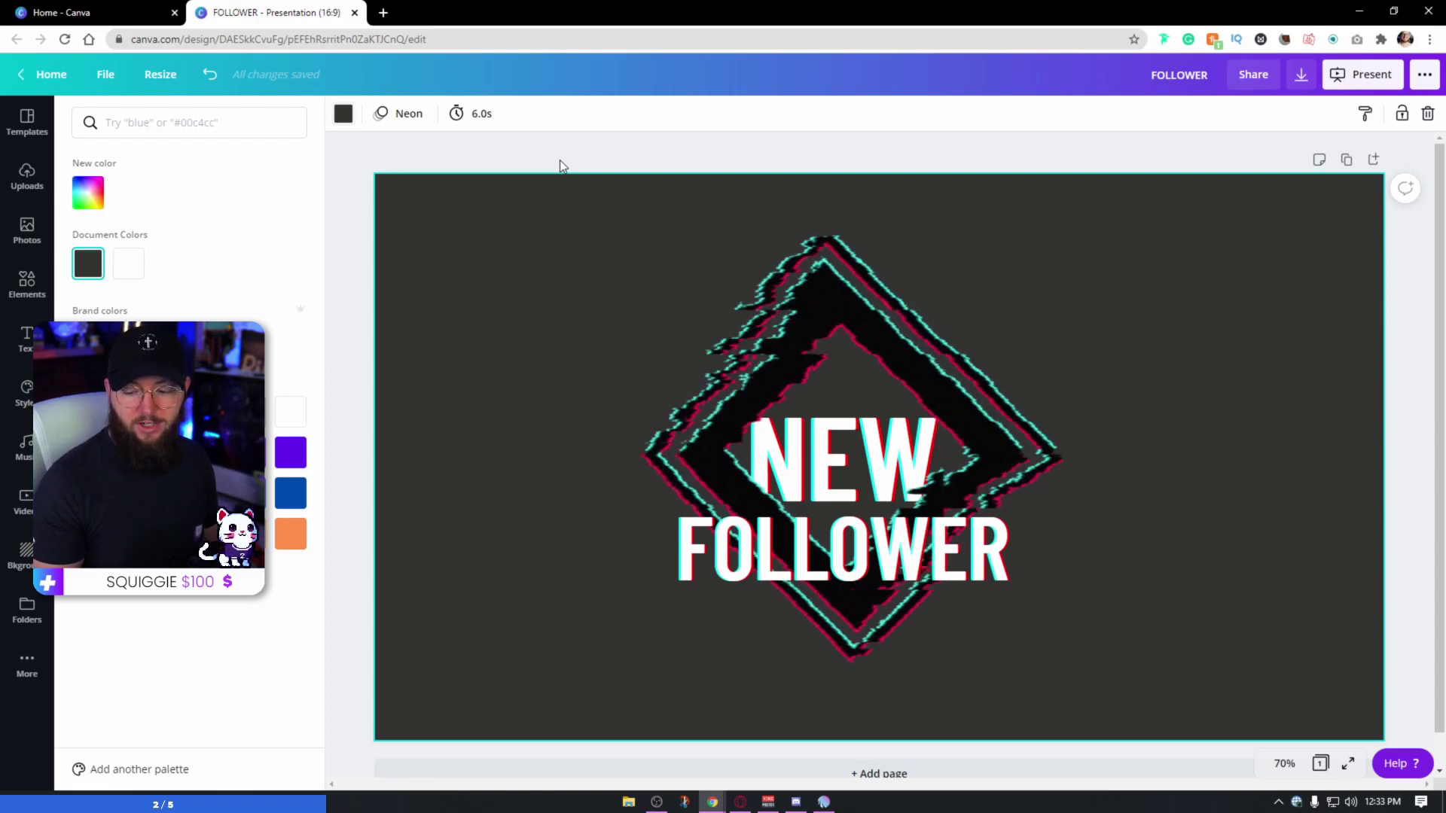
left_click(88, 192)
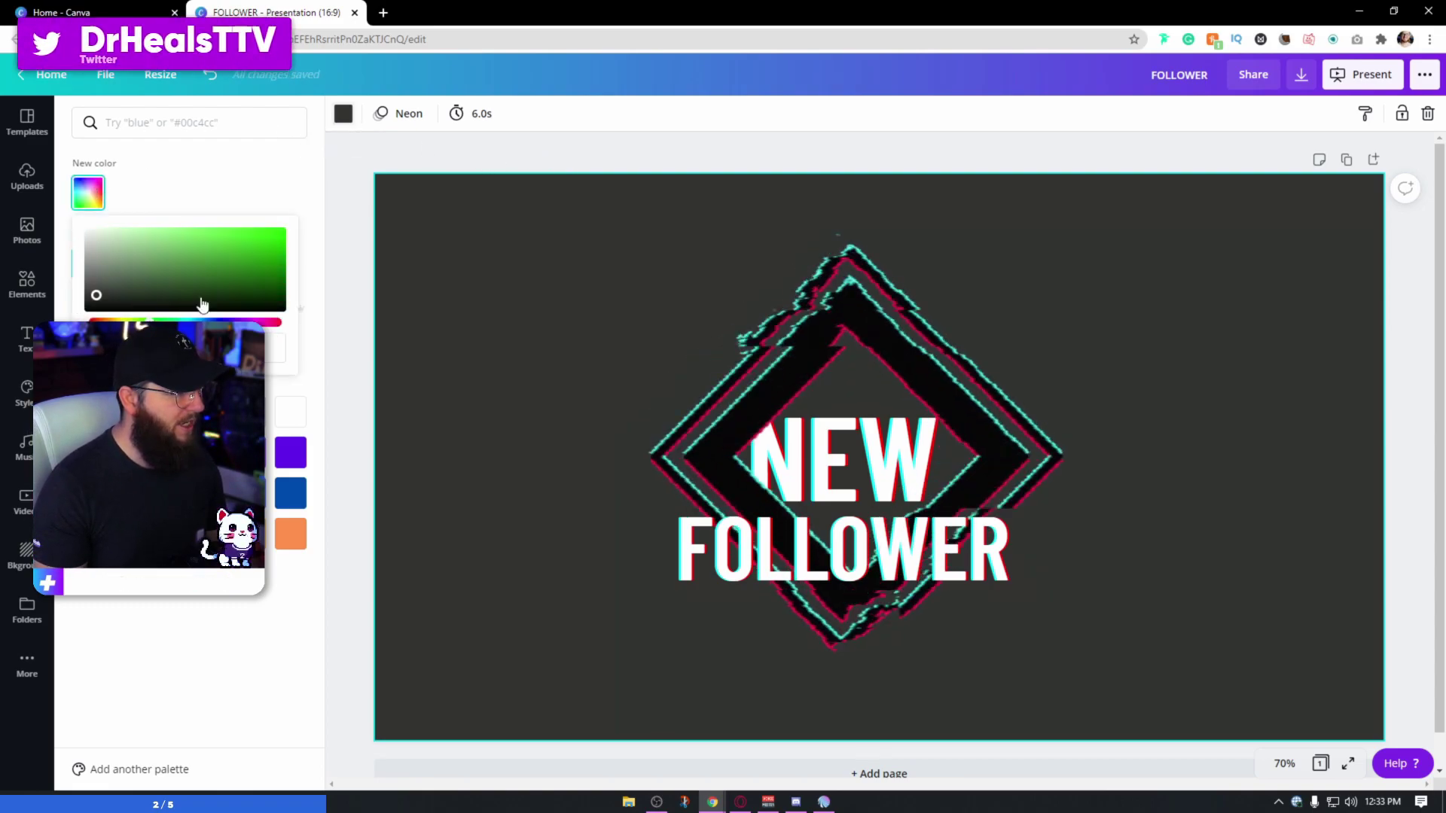
left_click_drag(202, 304, 294, 214)
left_click(721, 142)
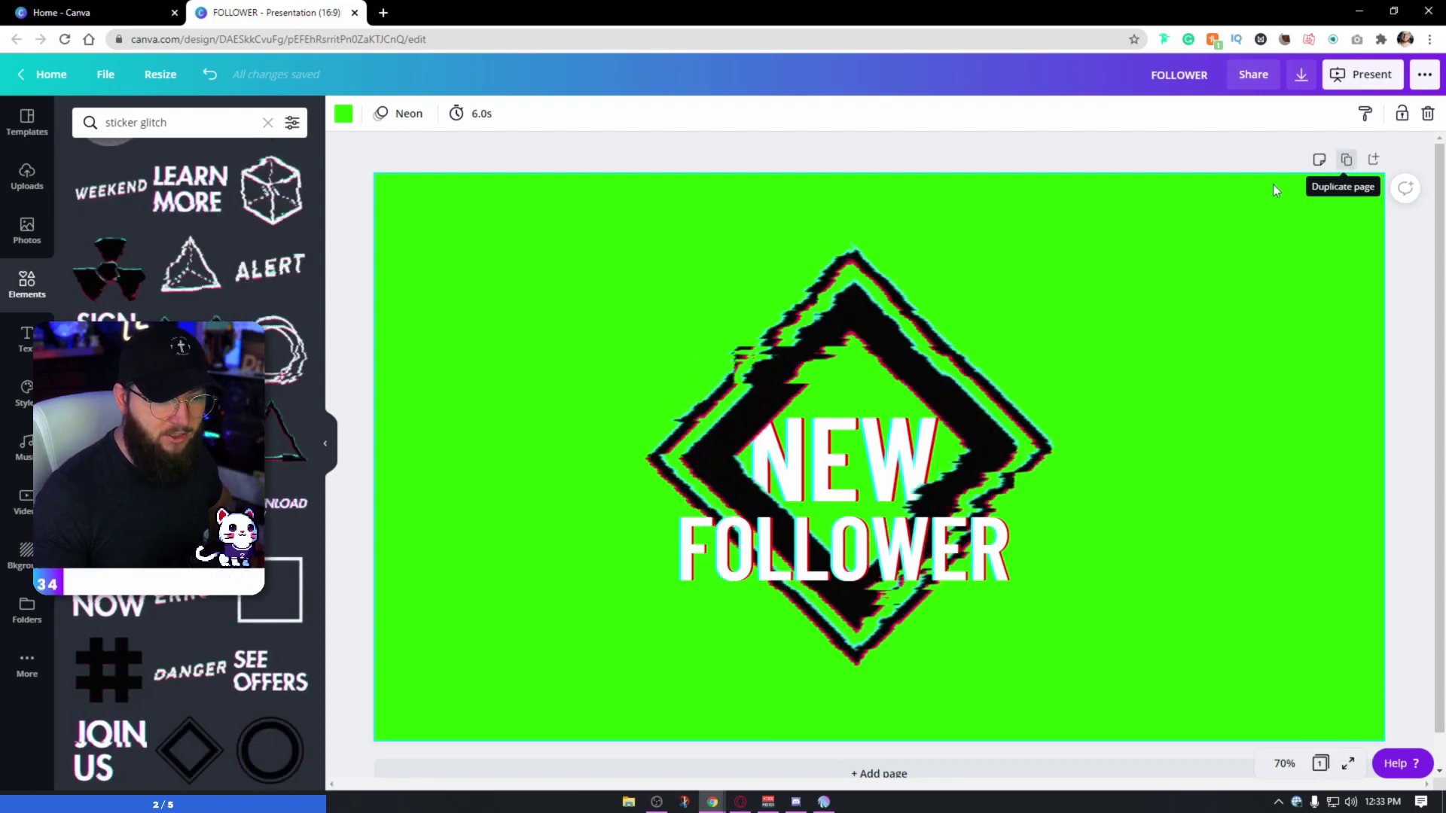
Duplicate the green page, change FOLLOWER to SUBSCRIBER and delete the glitch diamond sticker
left_click(1345, 161)
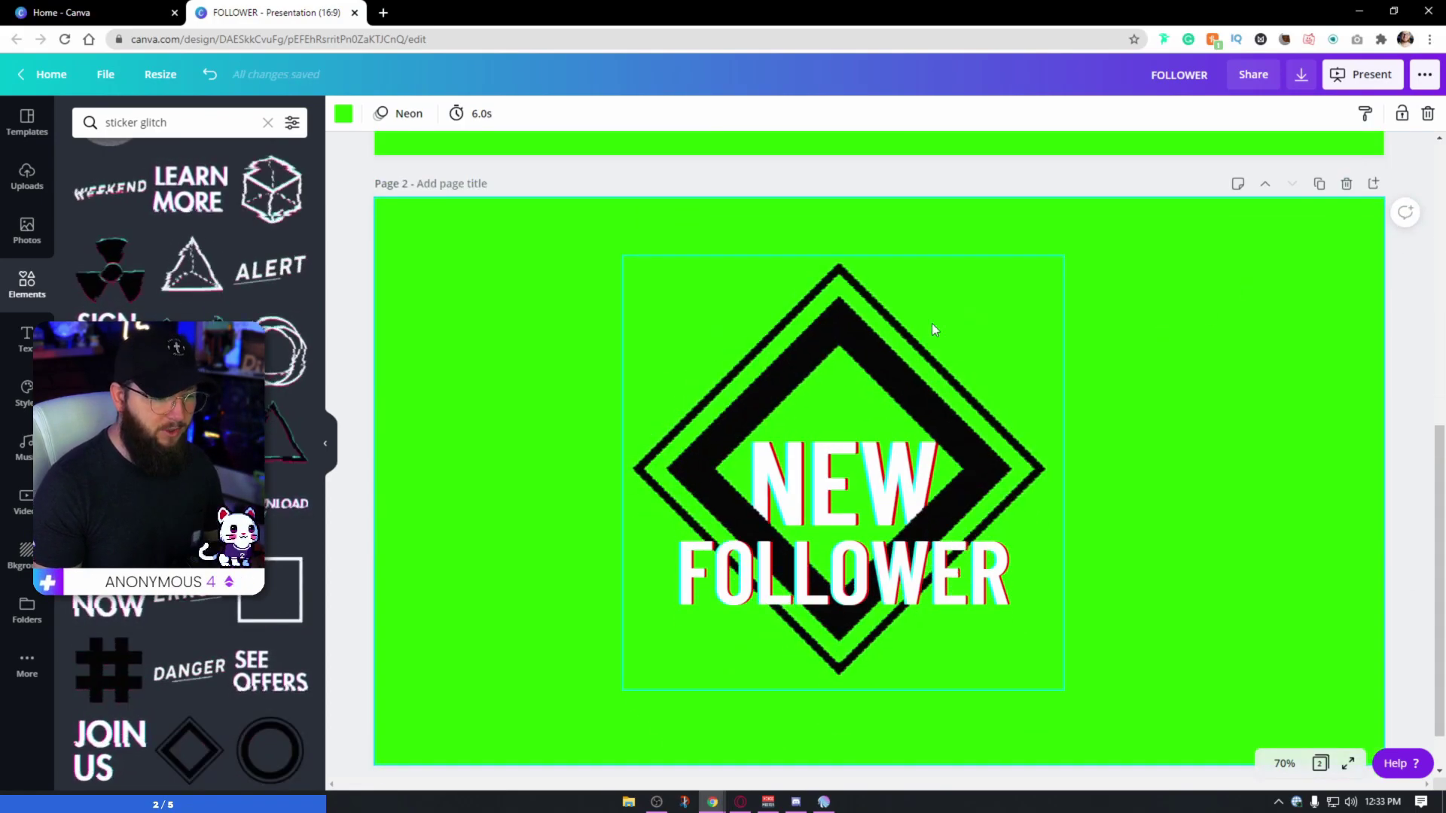
left_click(920, 509)
double_click(920, 509)
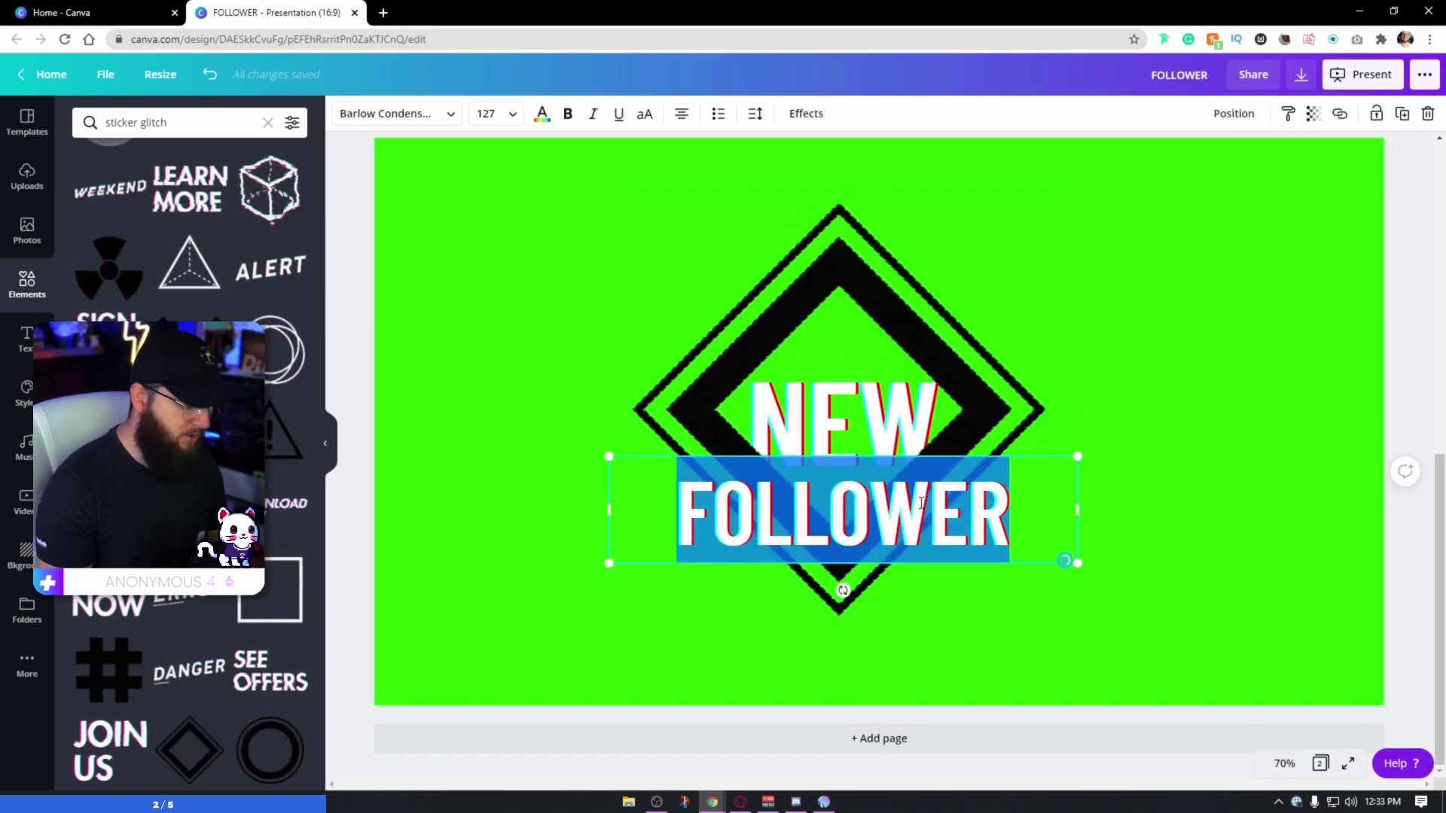
type("SUBSCRIBER")
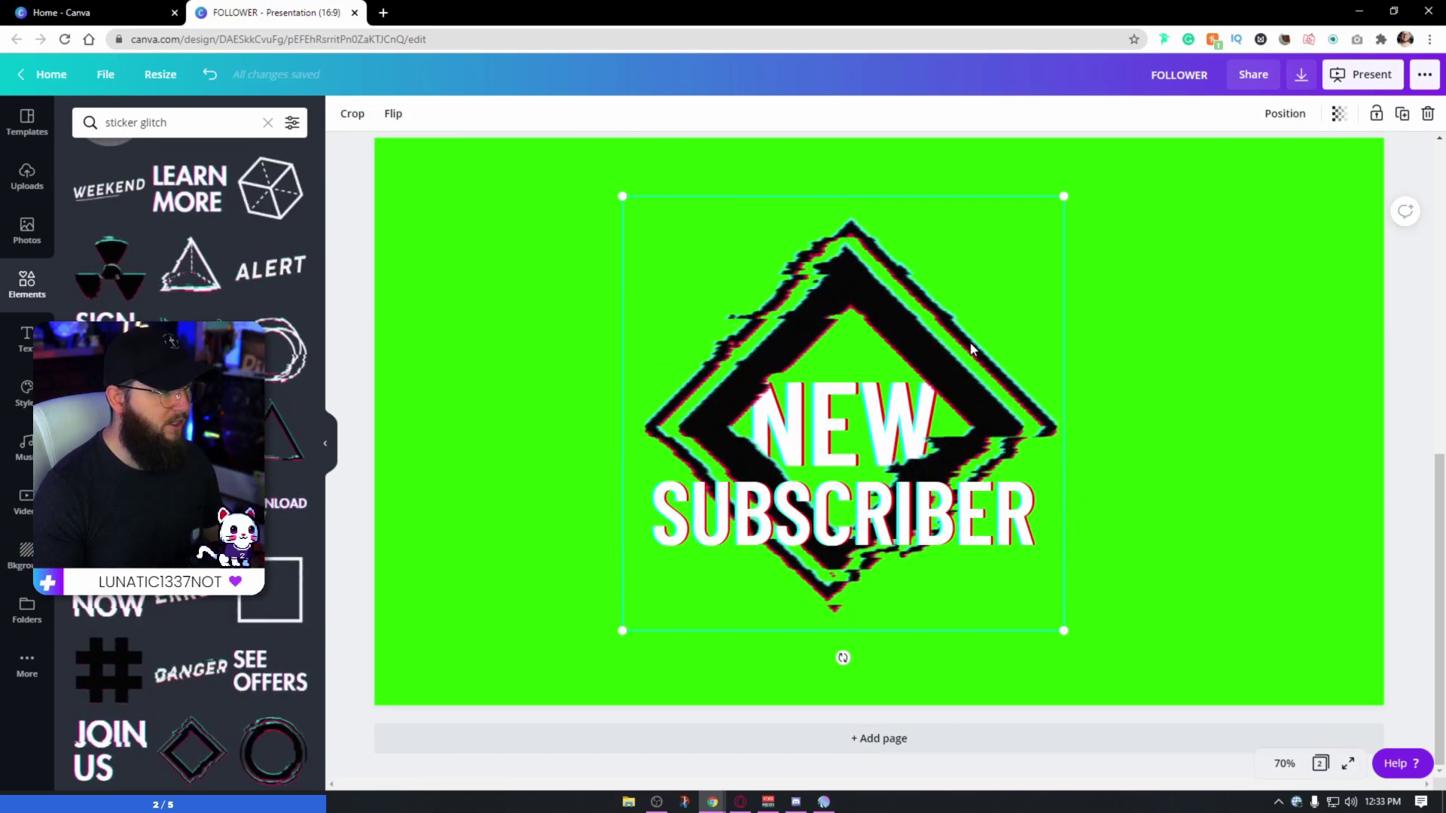
key("Delete")
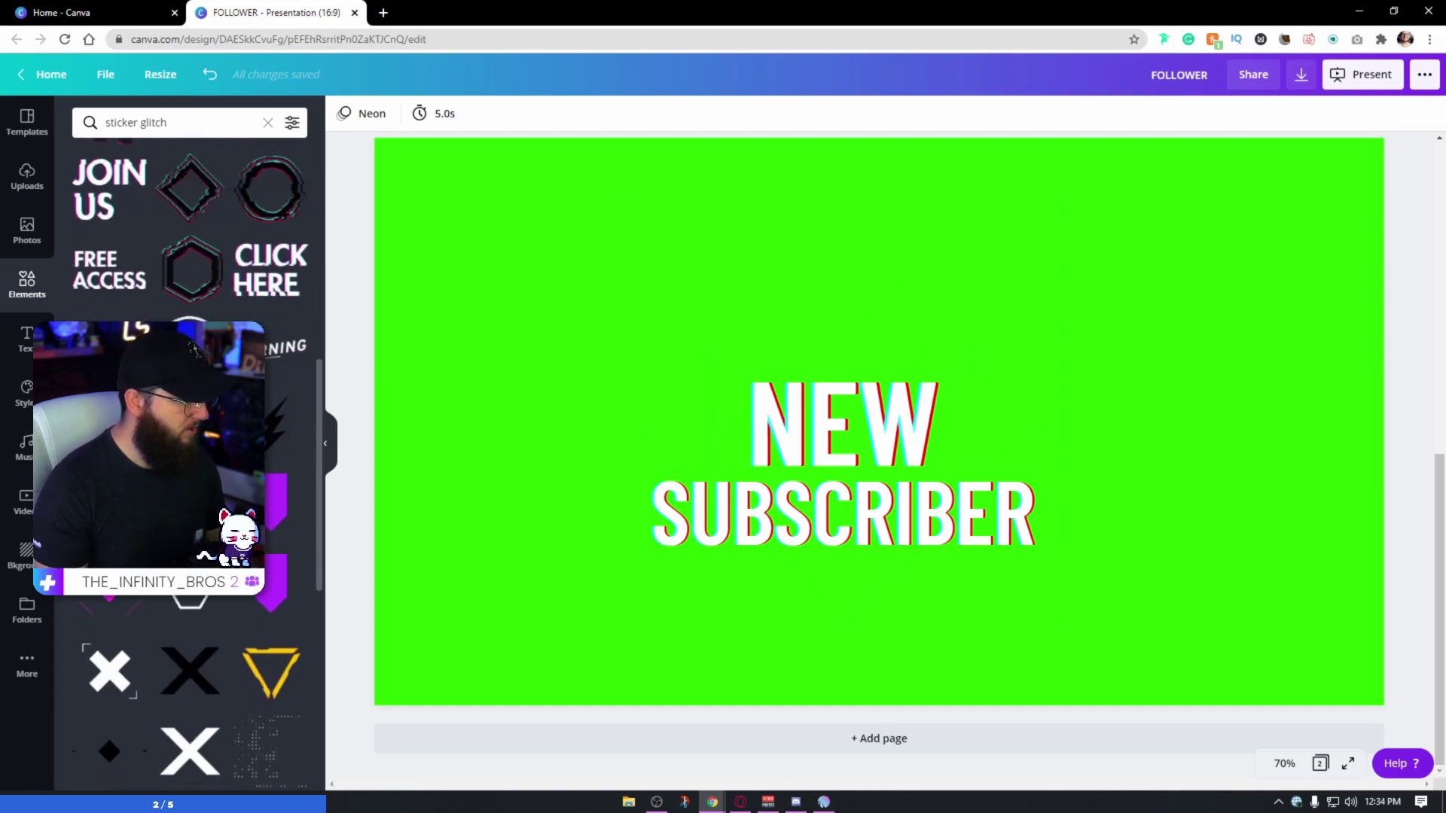
Move the lightning-bolt sticker up and right and shrink it
scroll(957, 433, "up", 3)
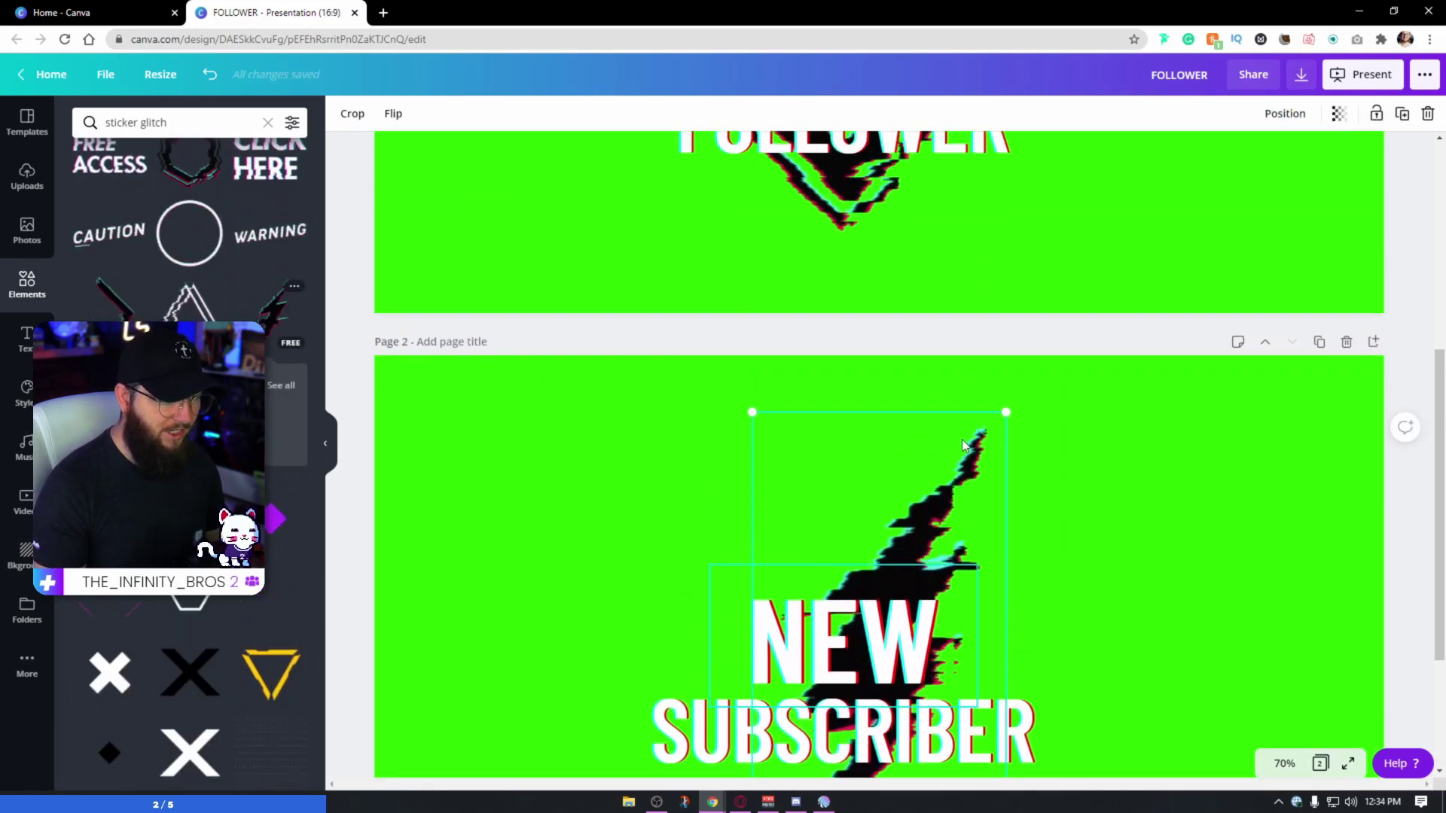
scroll(993, 544, "down", 3)
left_click_drag(919, 320, 990, 285)
left_click_drag(1076, 159, 1050, 201)
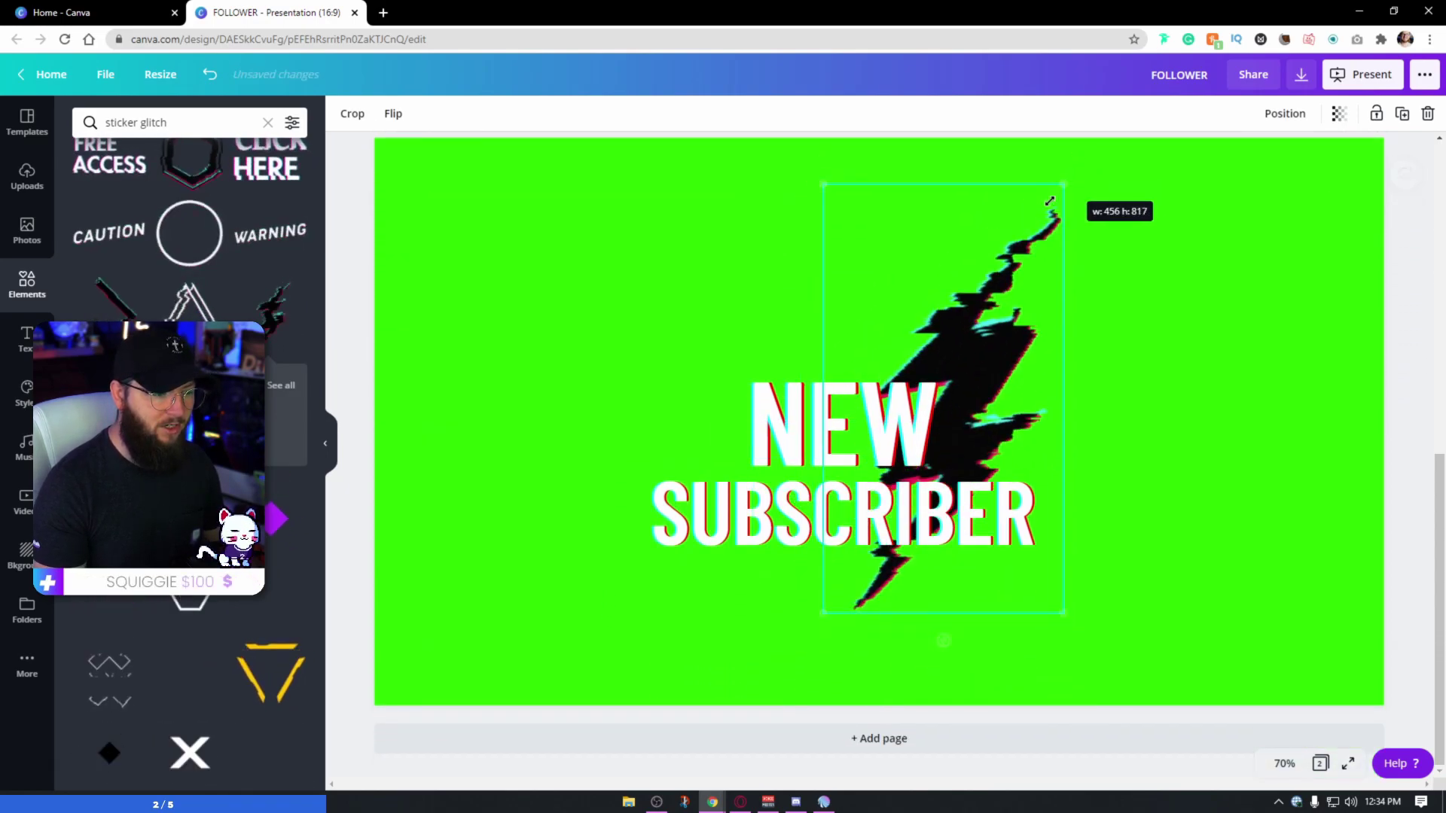
left_click(959, 369)
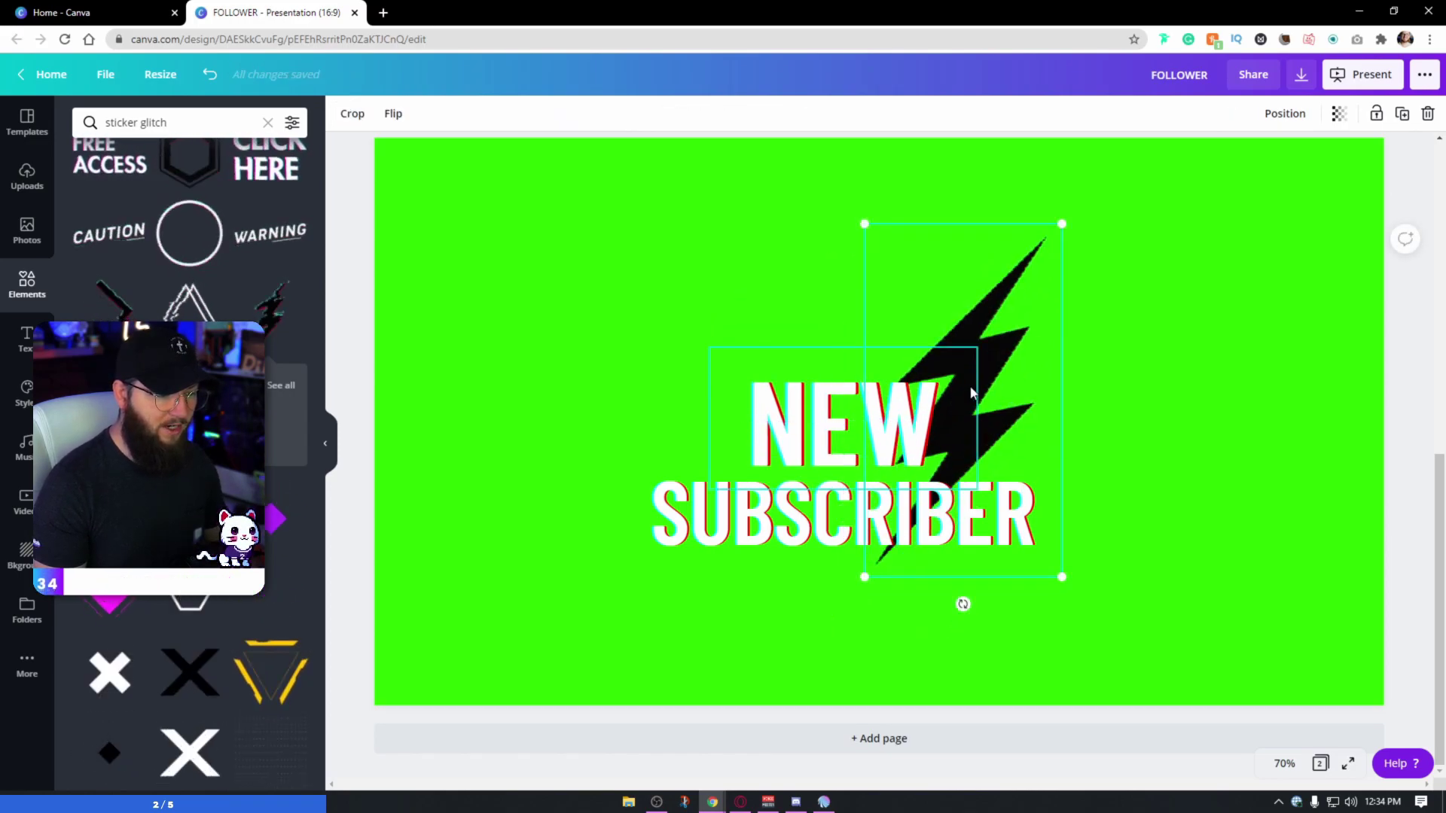
Duplicate the bolt and place a smaller copy just above the word NEW
key("ctrl+d")
left_click_drag(1007, 352, 820, 256)
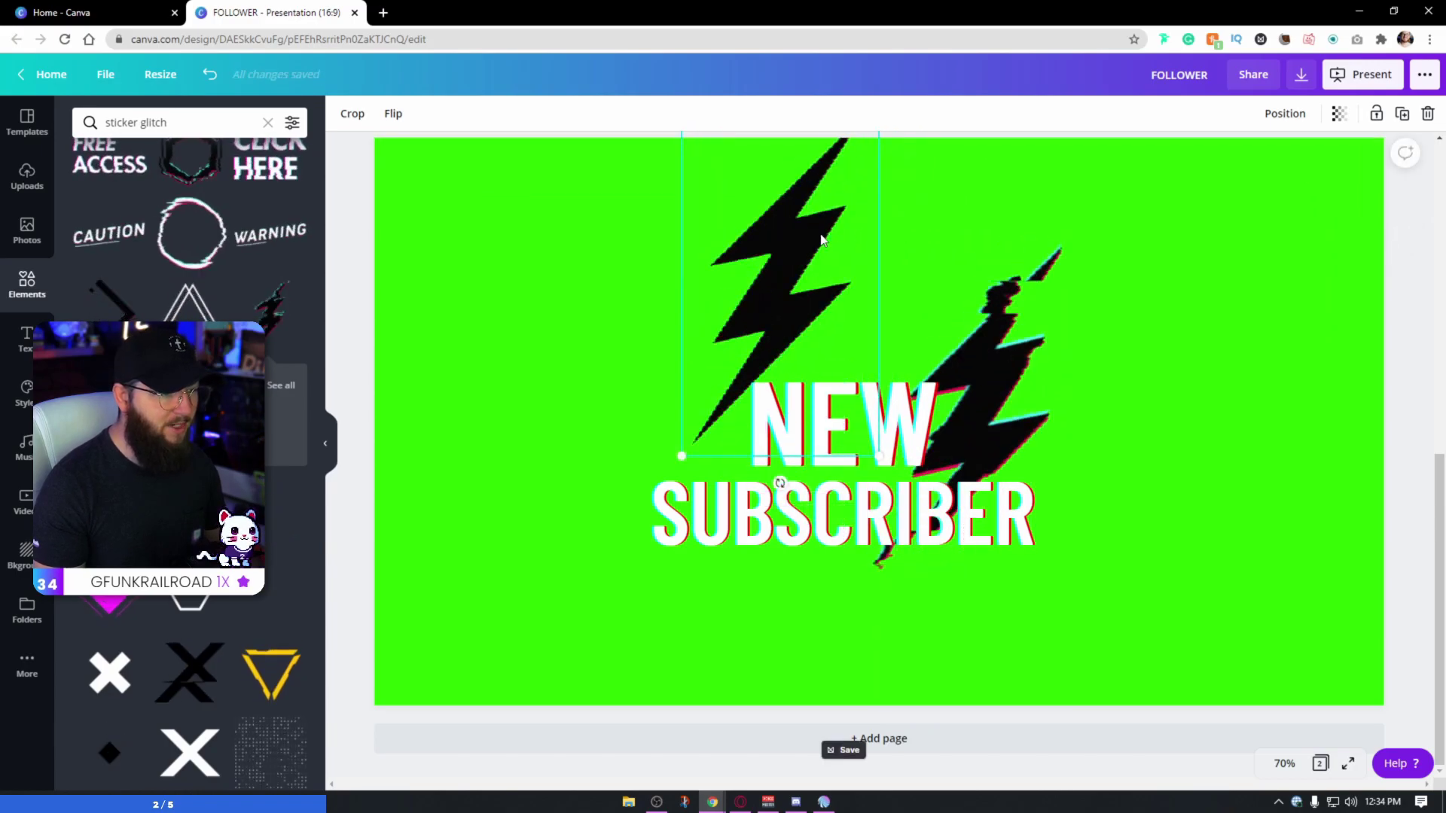
scroll(820, 256, "up", 2)
left_click_drag(682, 254, 787, 371)
left_click(394, 114)
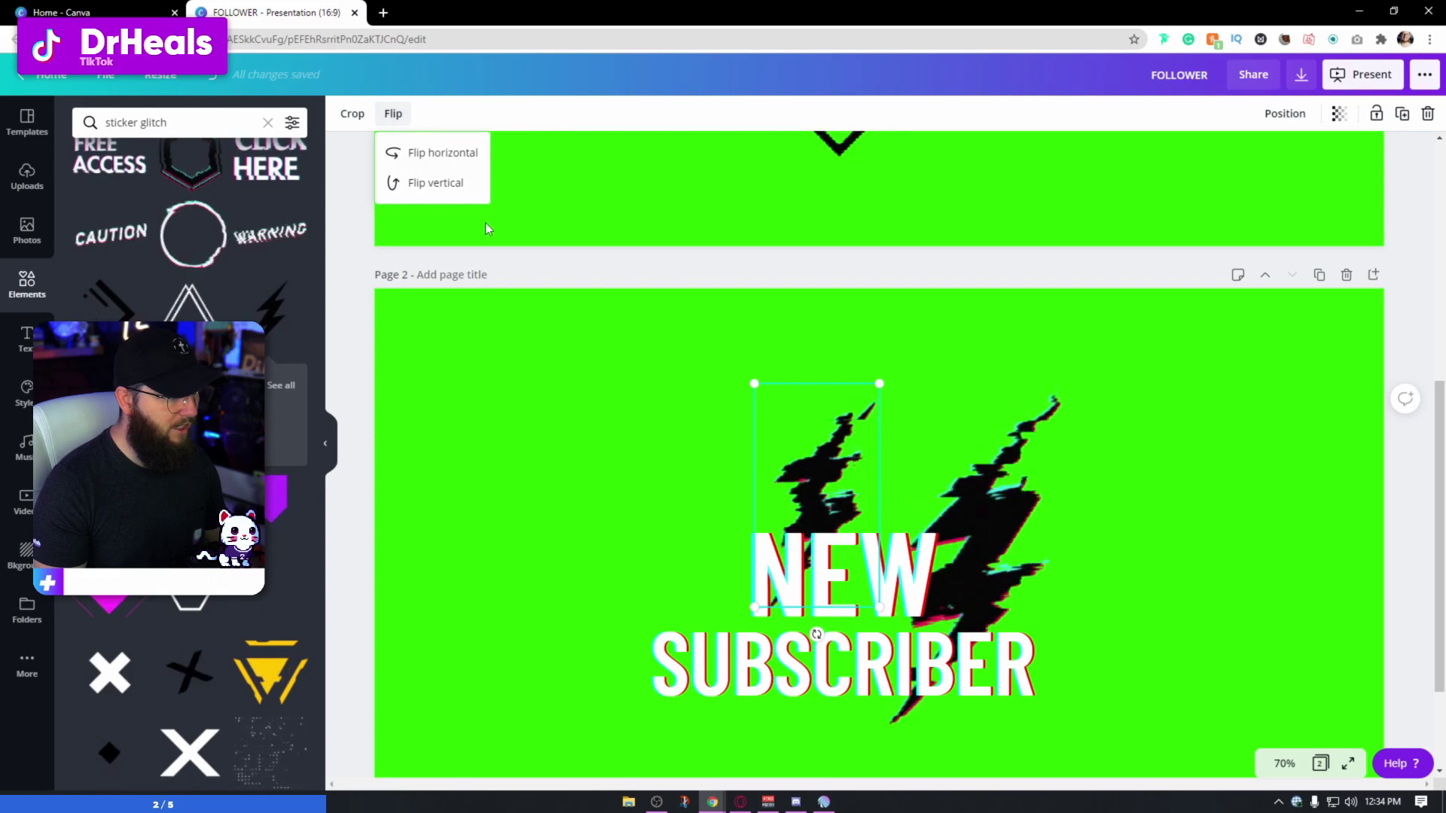
left_click_drag(819, 476, 793, 394)
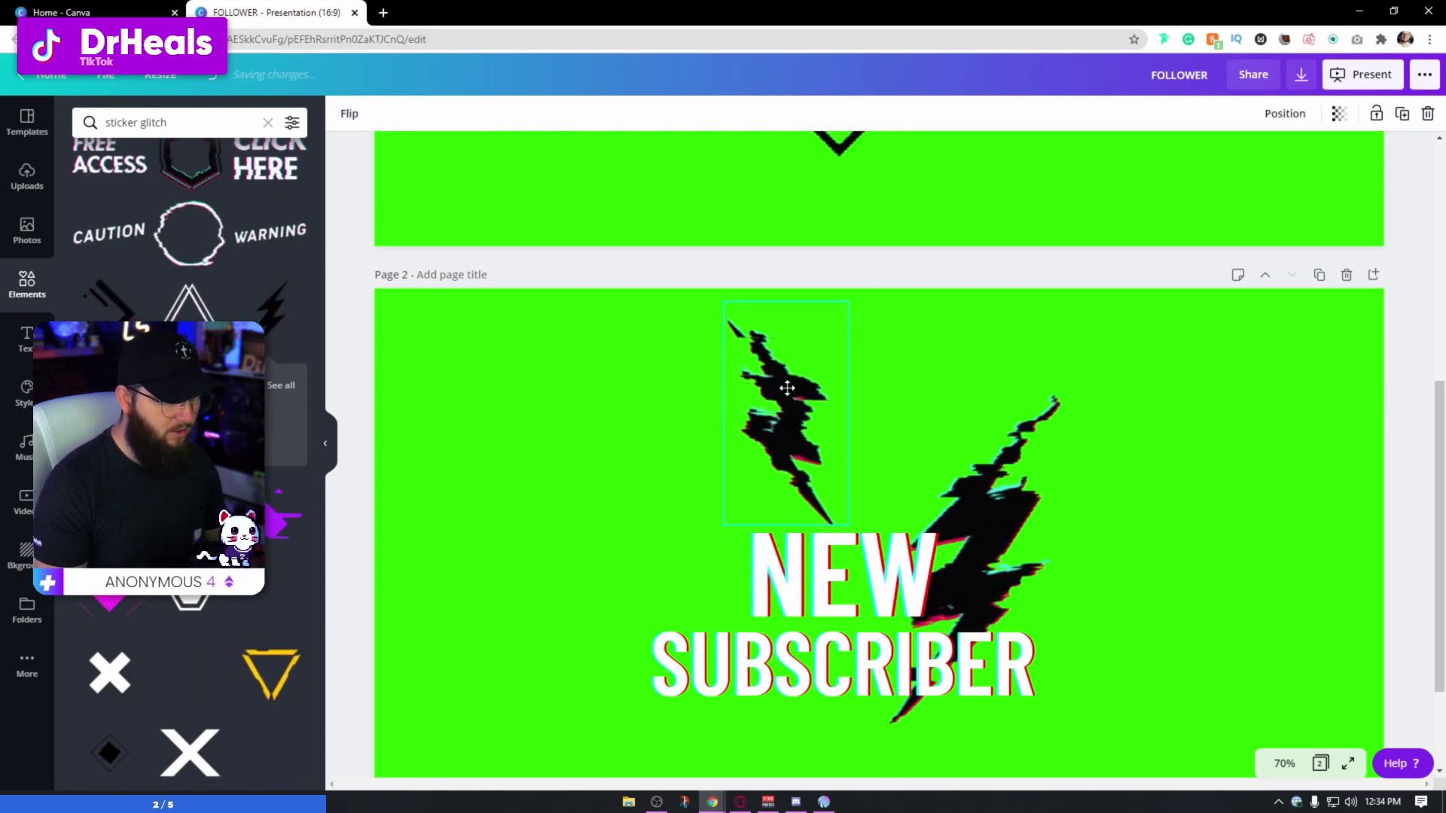
left_click_drag(725, 301, 763, 369)
left_click_drag(815, 445, 807, 420)
Flip the second bolt horizontally, shrink it, and lower the left bolt slightly
left_click(895, 366)
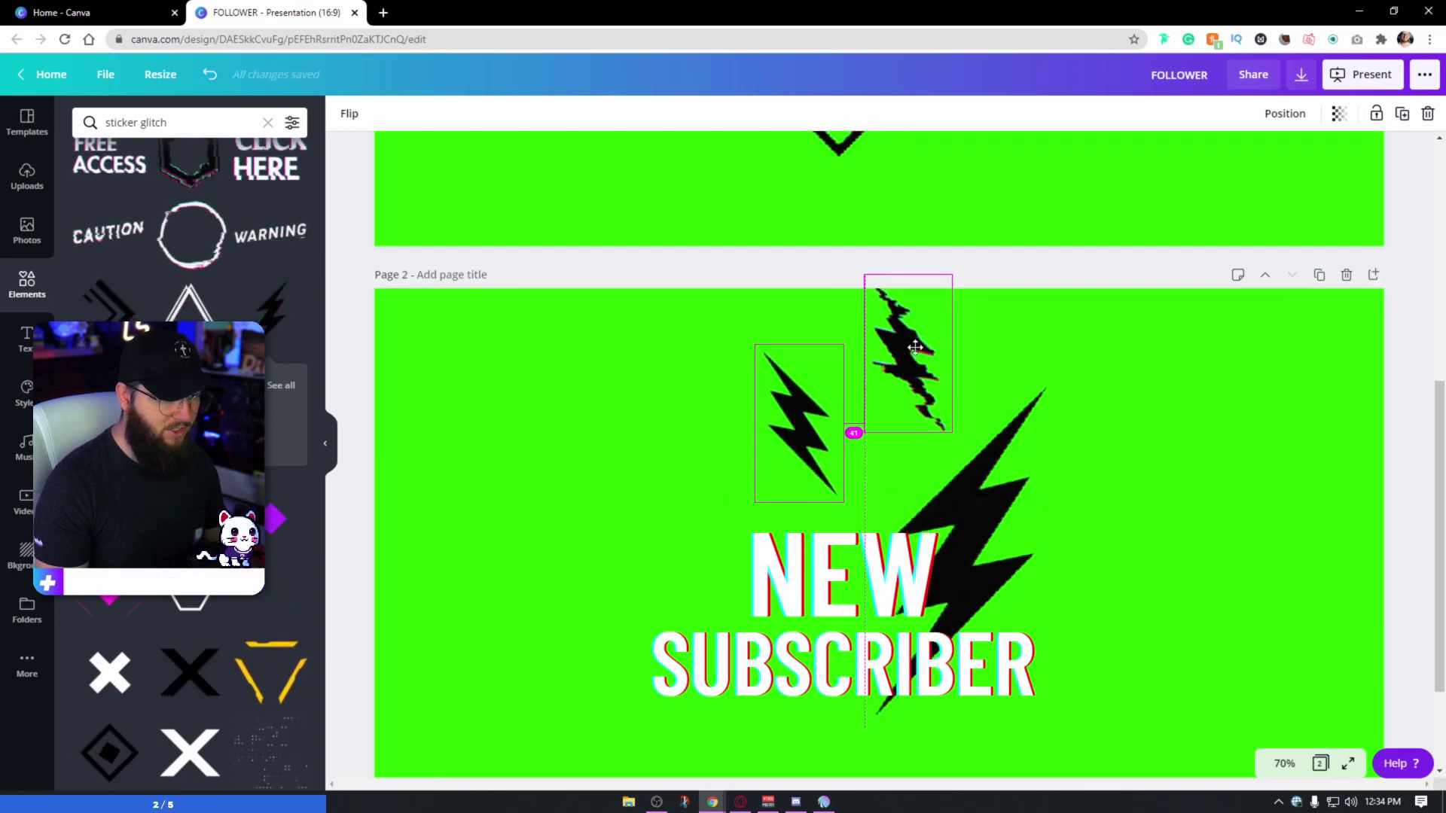
left_click(344, 121)
left_click(362, 154)
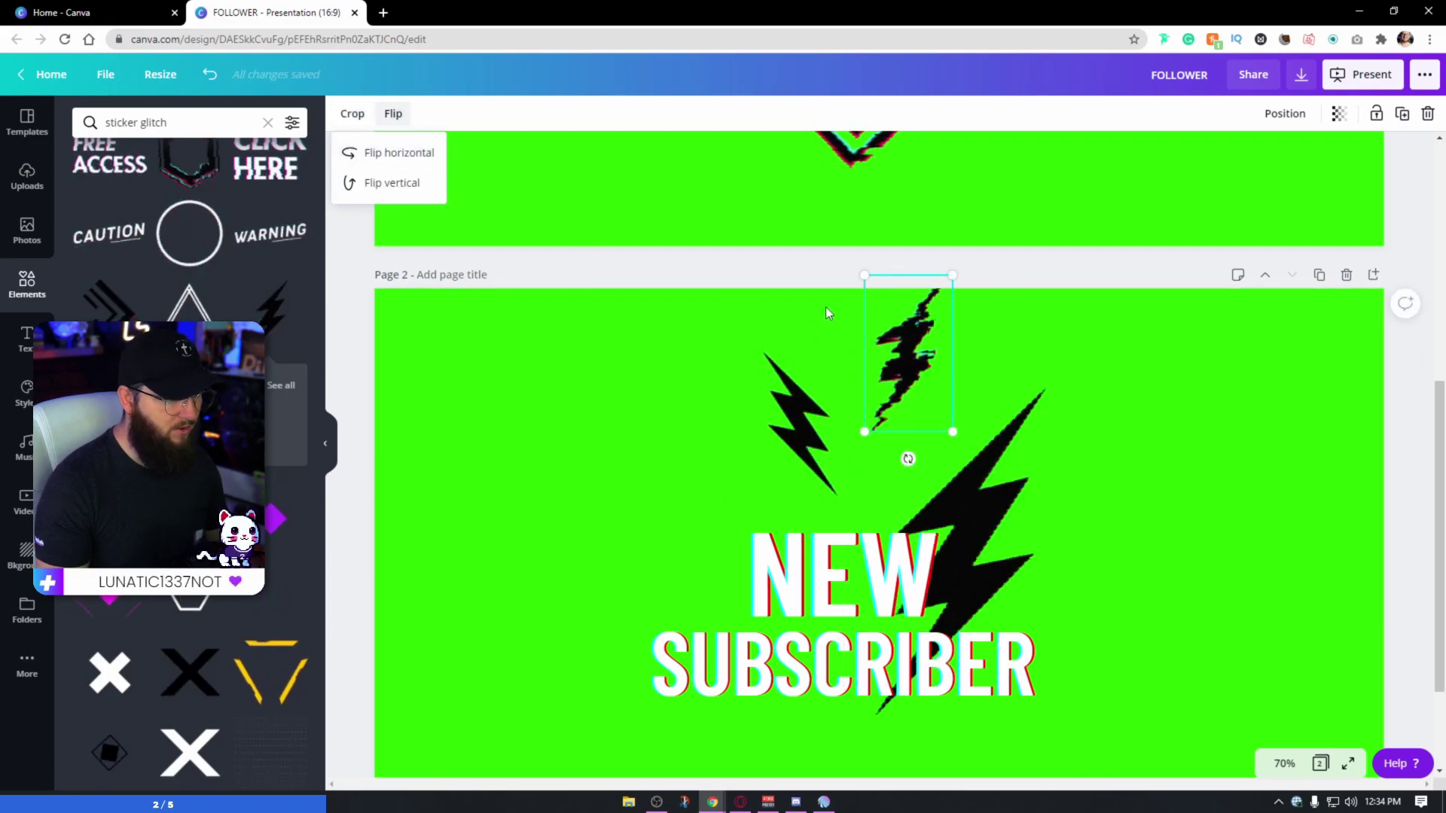
left_click_drag(953, 276, 938, 299)
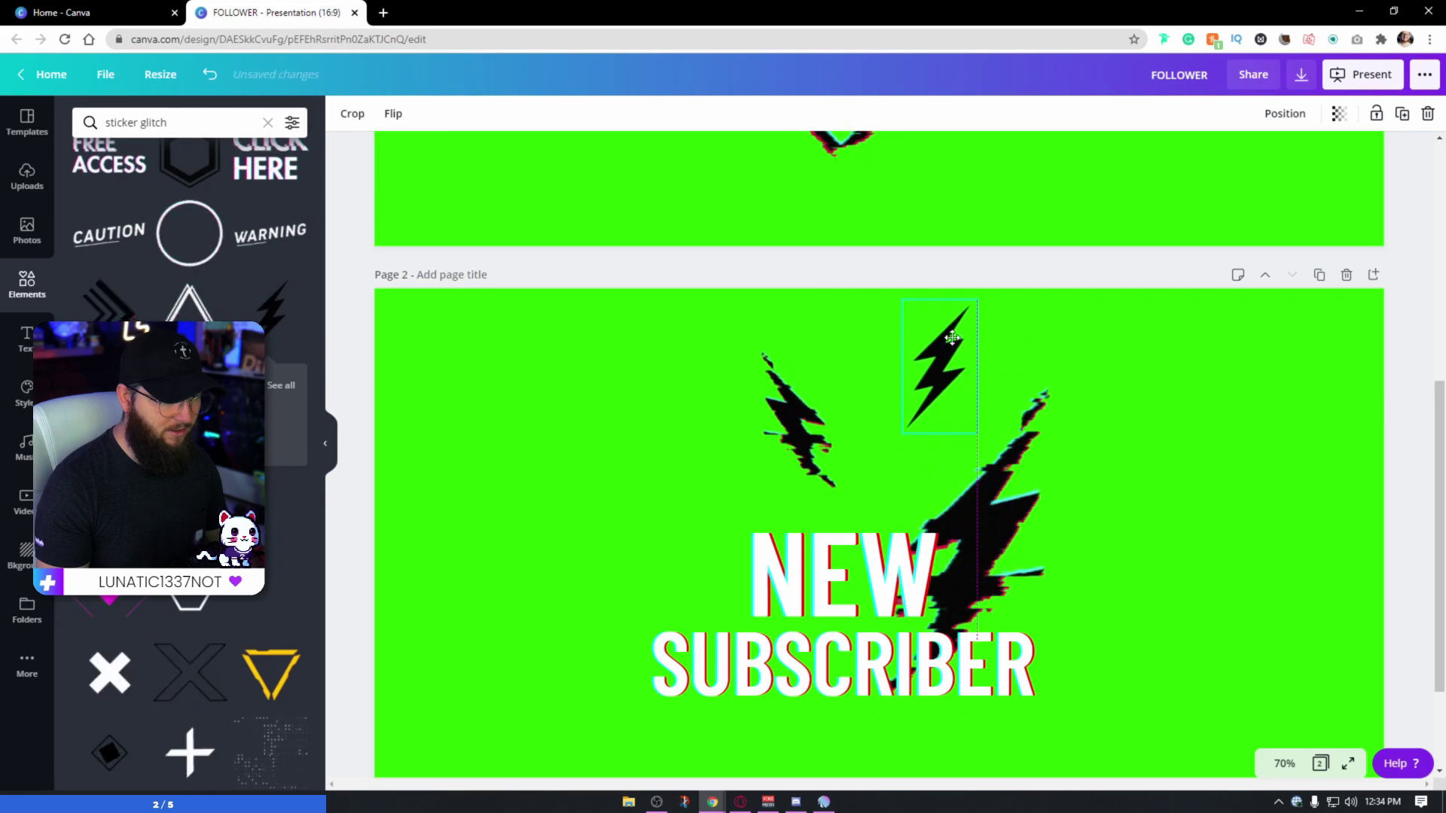
left_click_drag(792, 438, 791, 468)
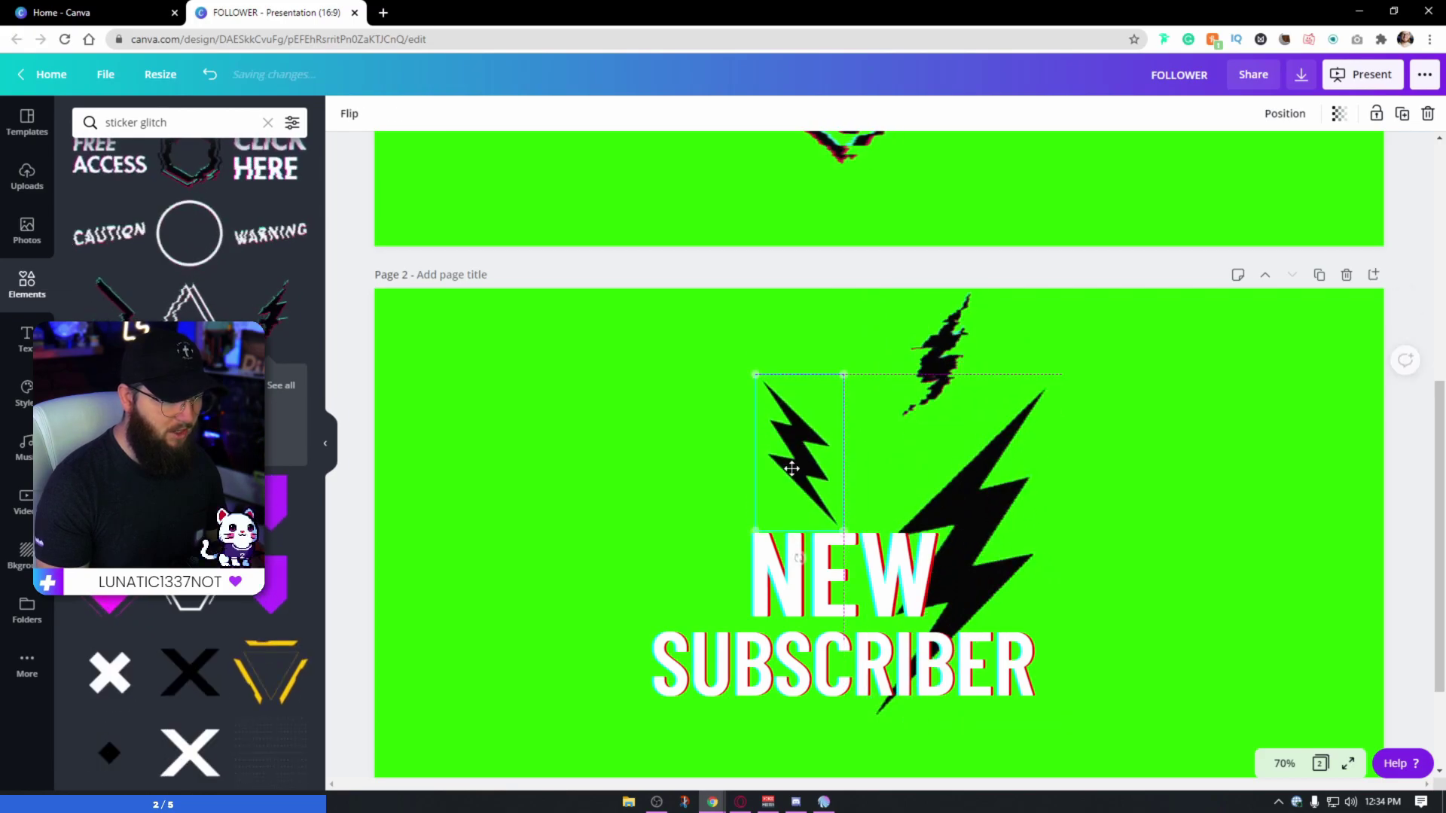
Nudge the bolts and text together, then keep the page's Neon animation
left_click(1213, 539)
scroll(1280, 568, "down", 2)
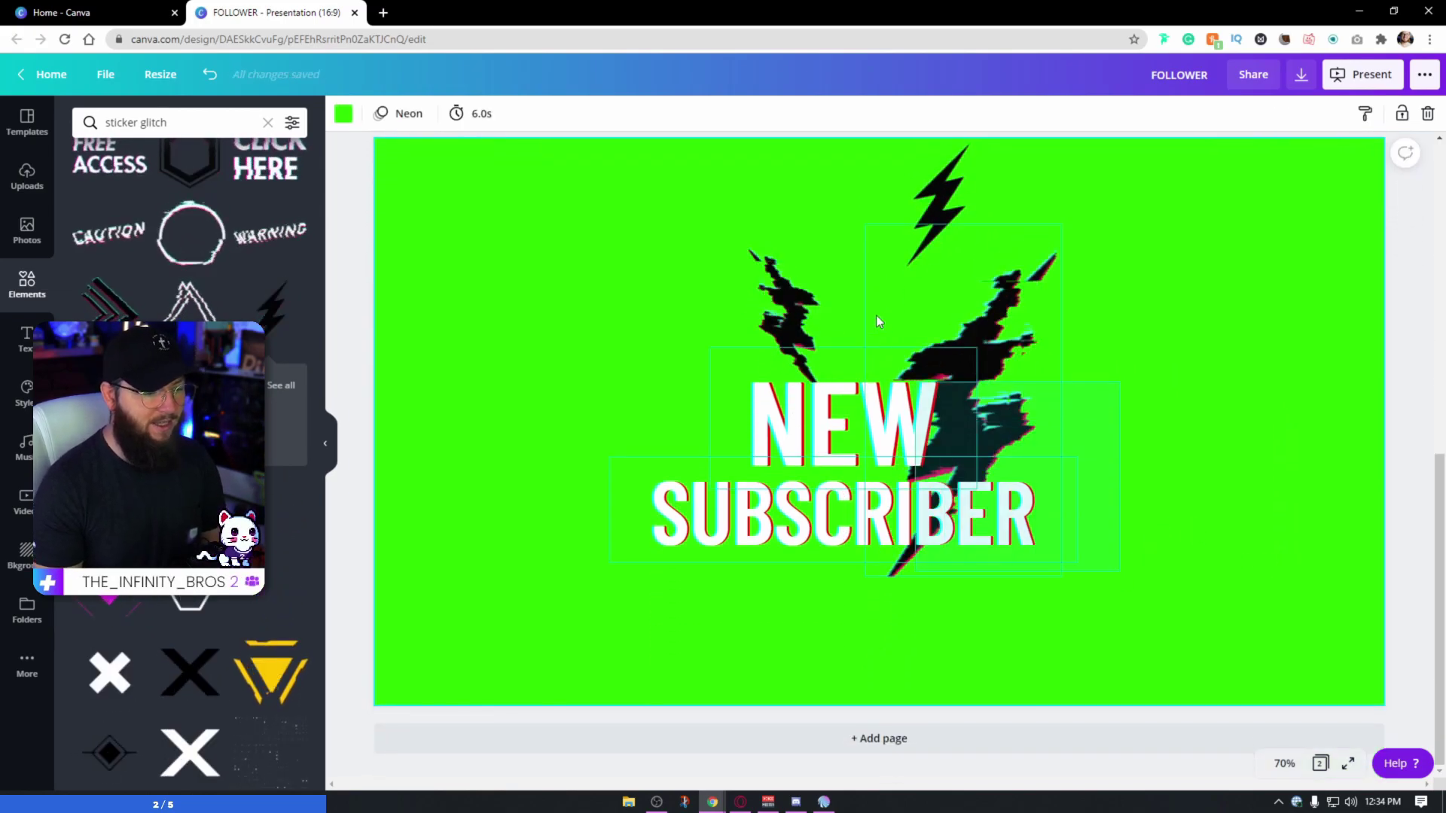
left_click_drag(765, 164, 924, 273)
left_click(1201, 361)
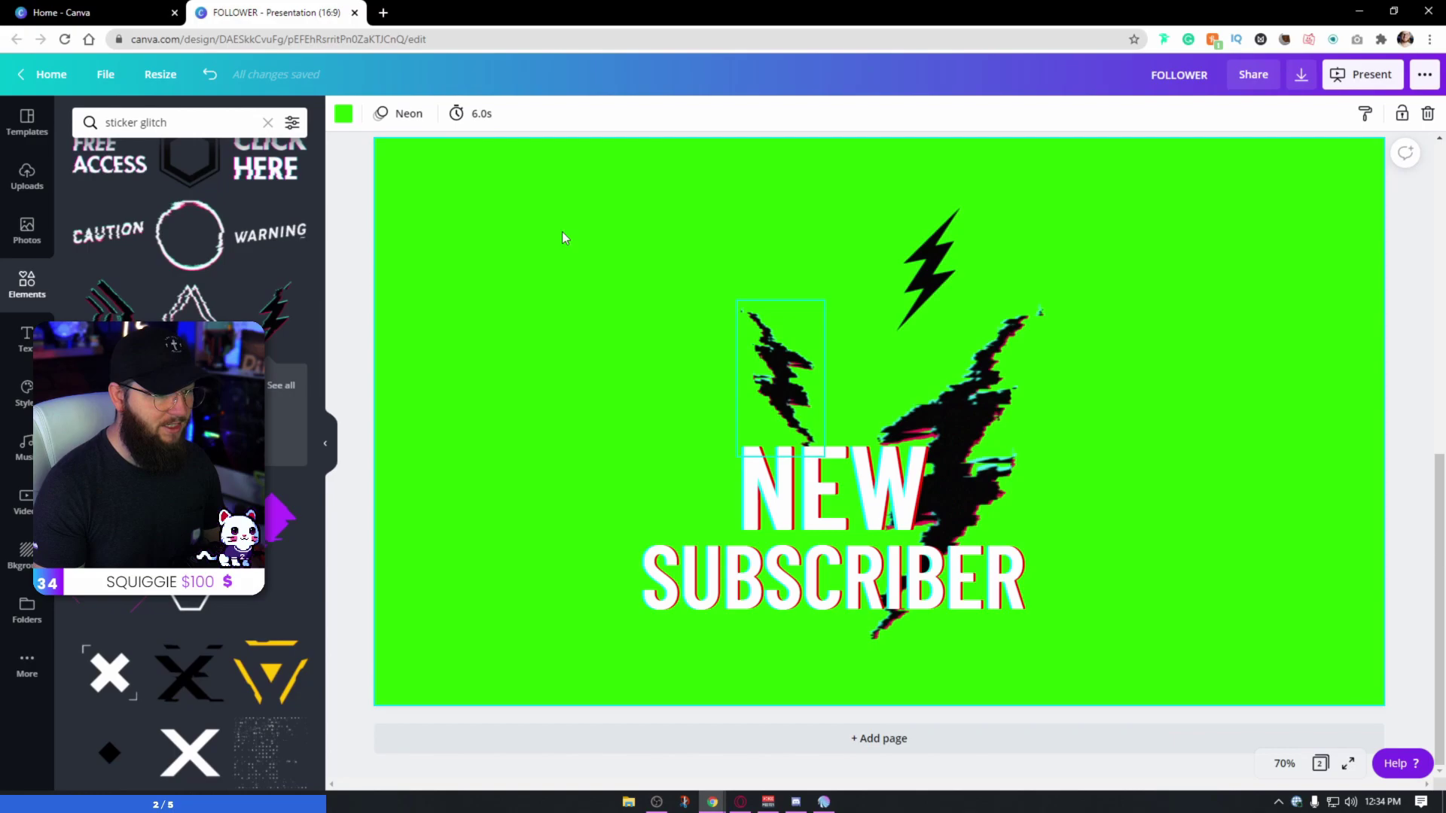
left_click(399, 113)
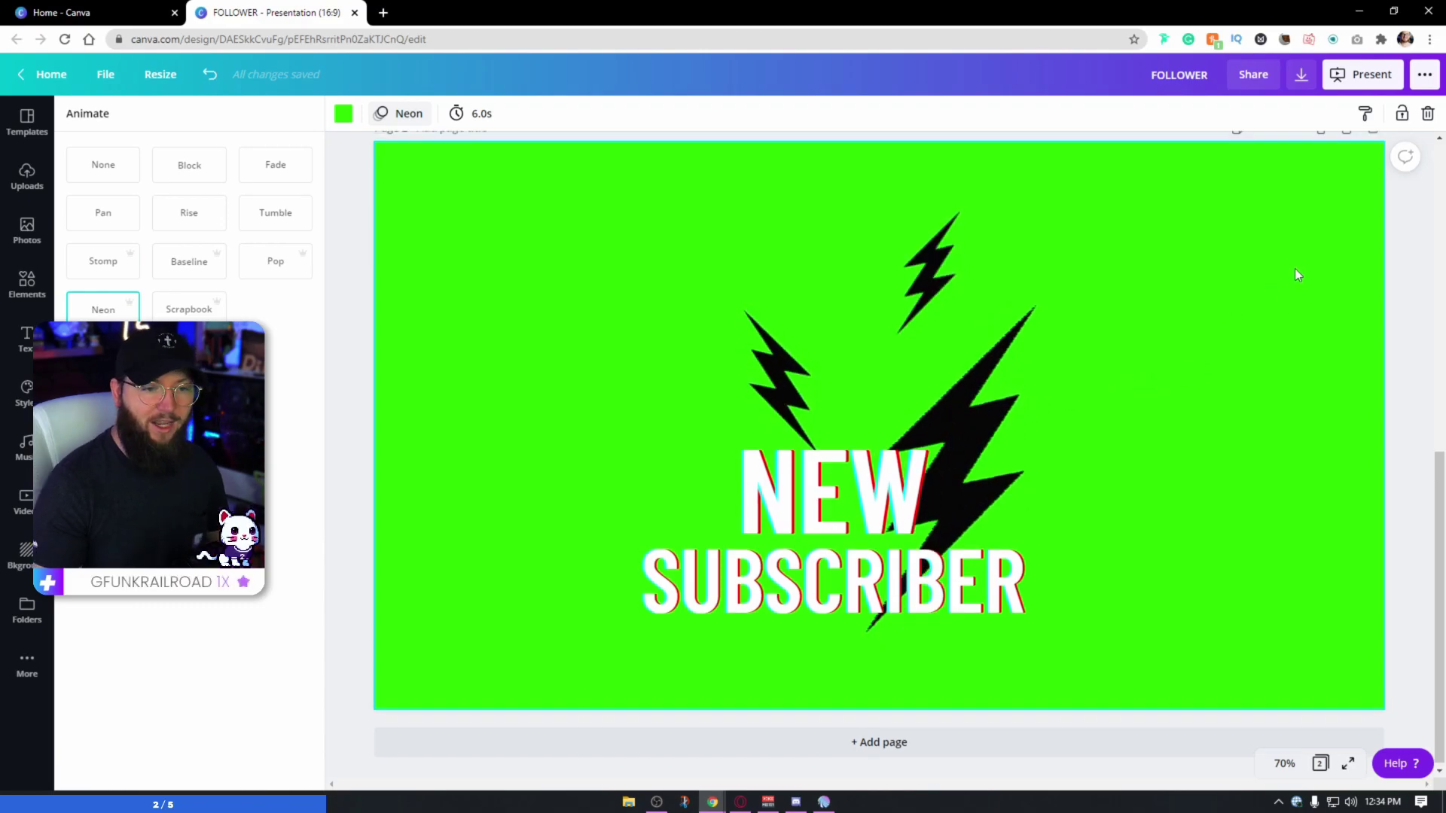
scroll(1297, 269, "up", 2)
Duplicate page 2, delete SUBSCRIBER and enlarge the RAID text to size 250
left_click(1319, 275)
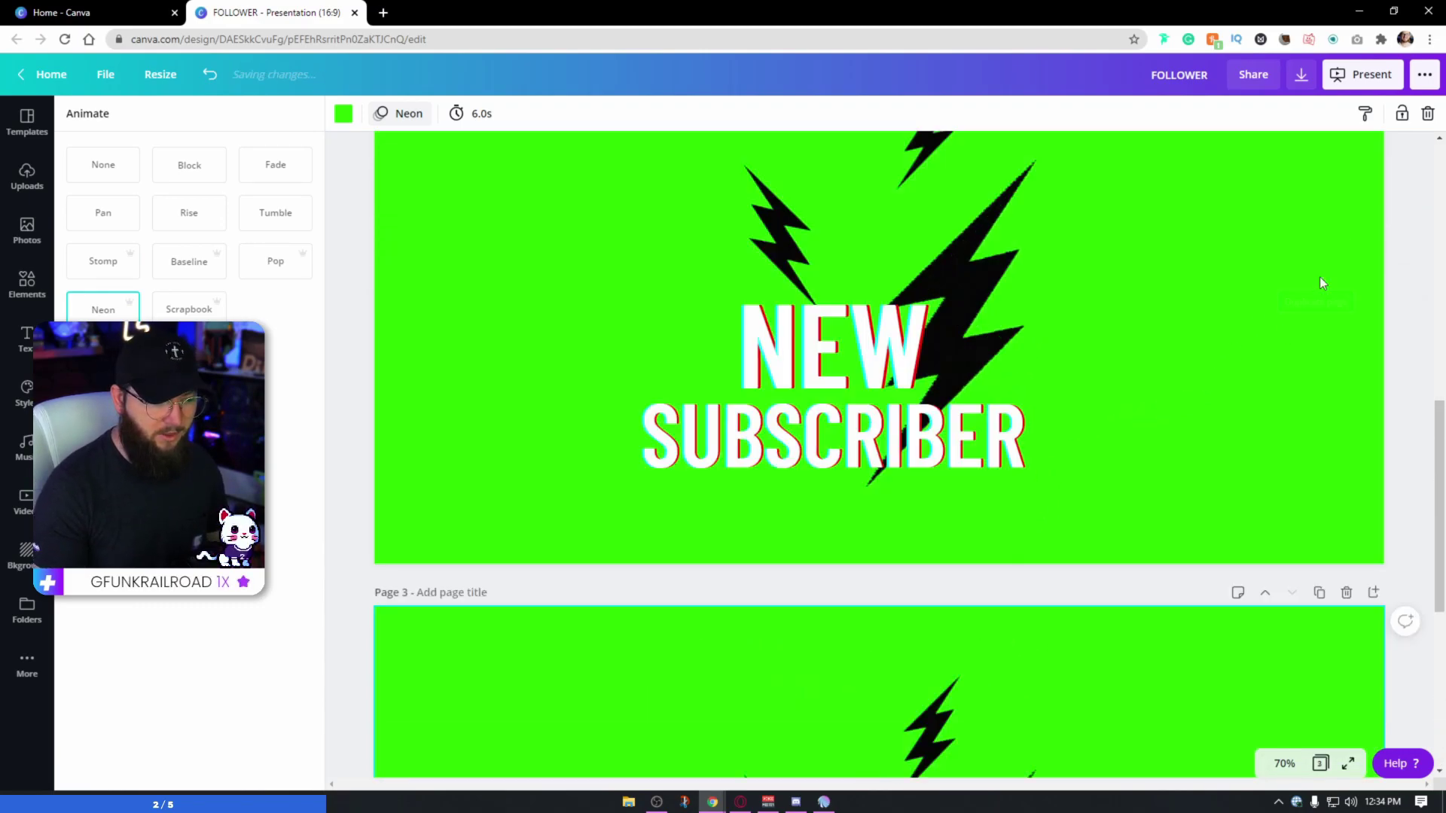
left_click(912, 582)
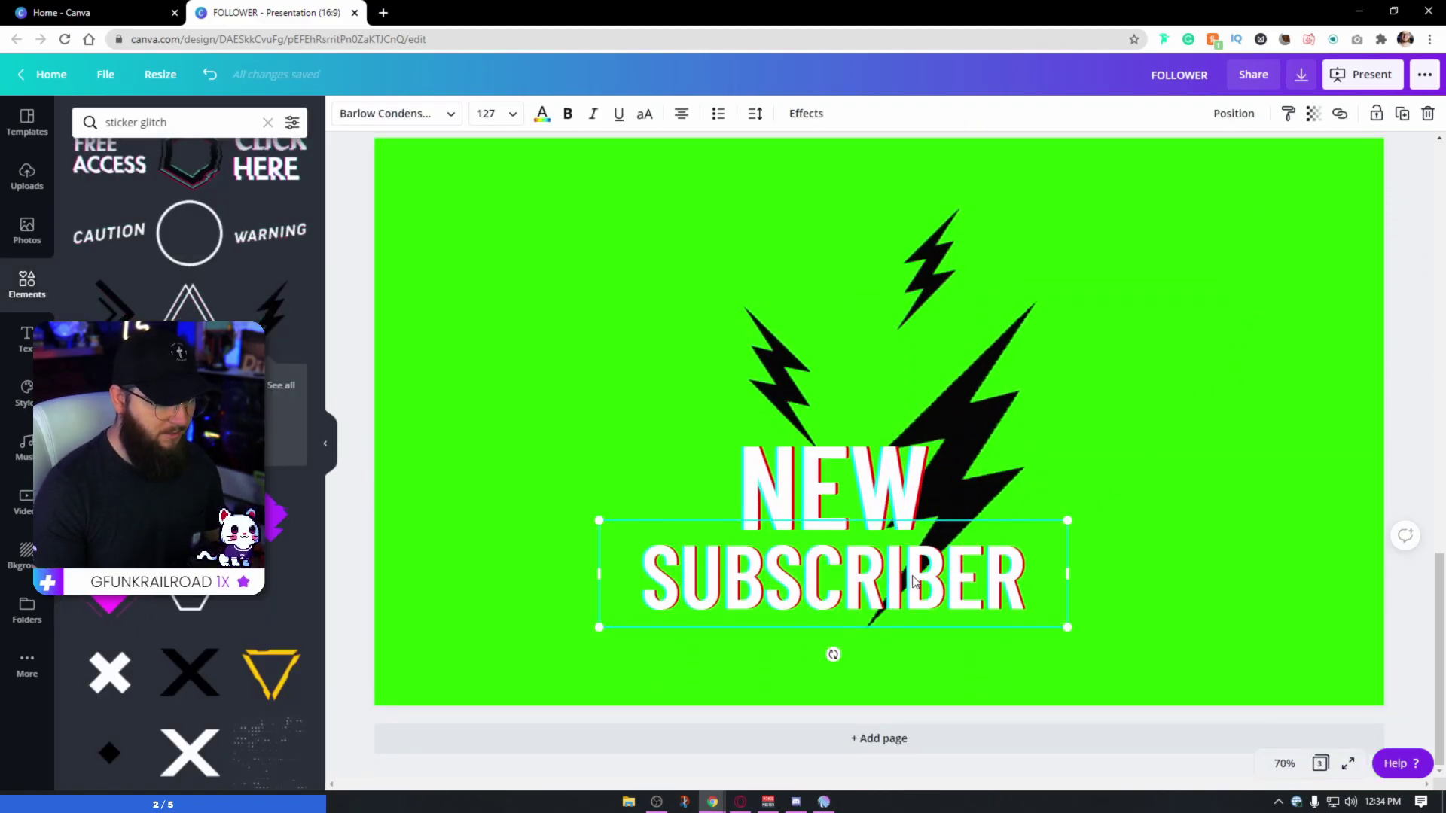
key("Delete")
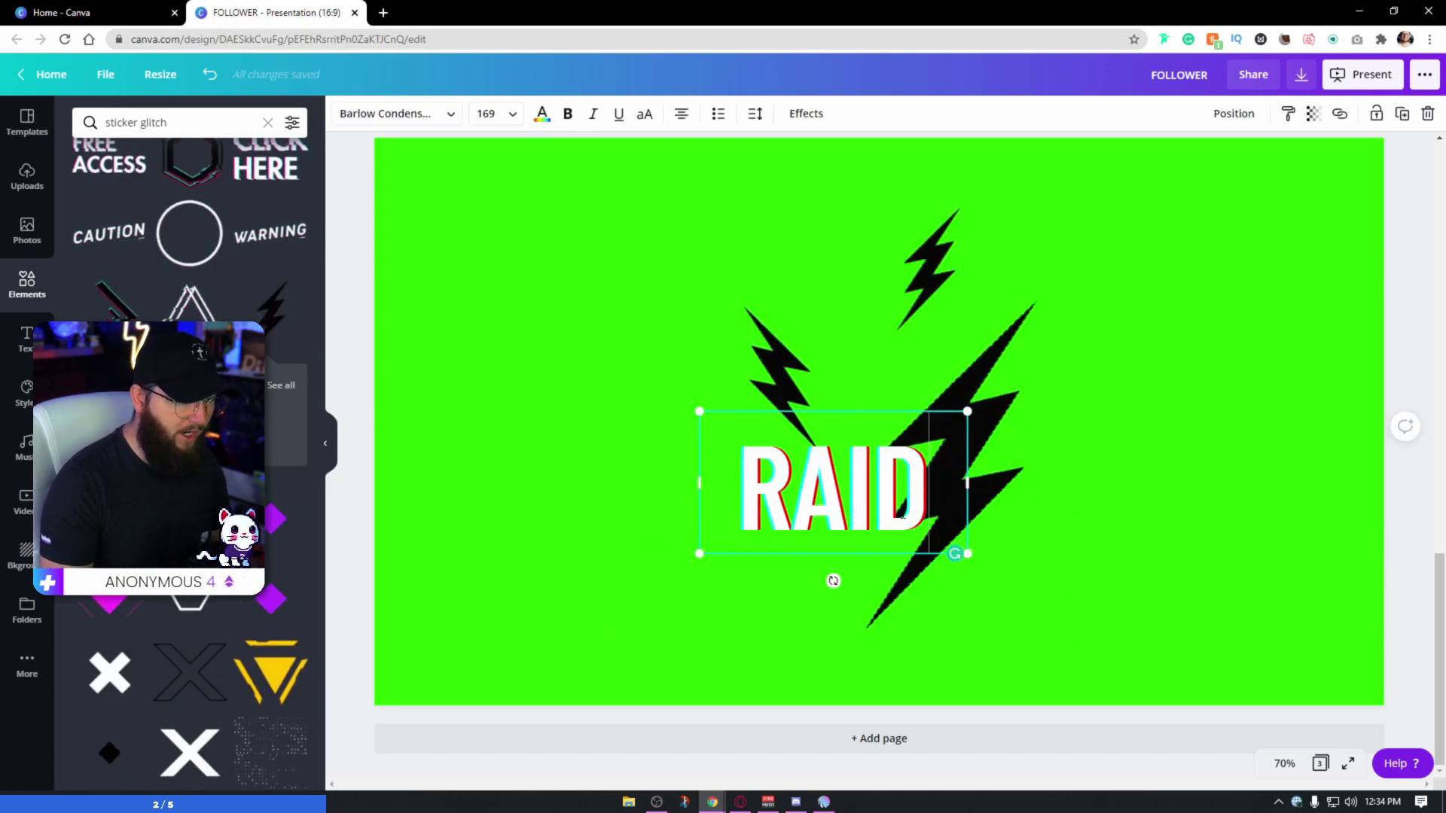
left_click(490, 114)
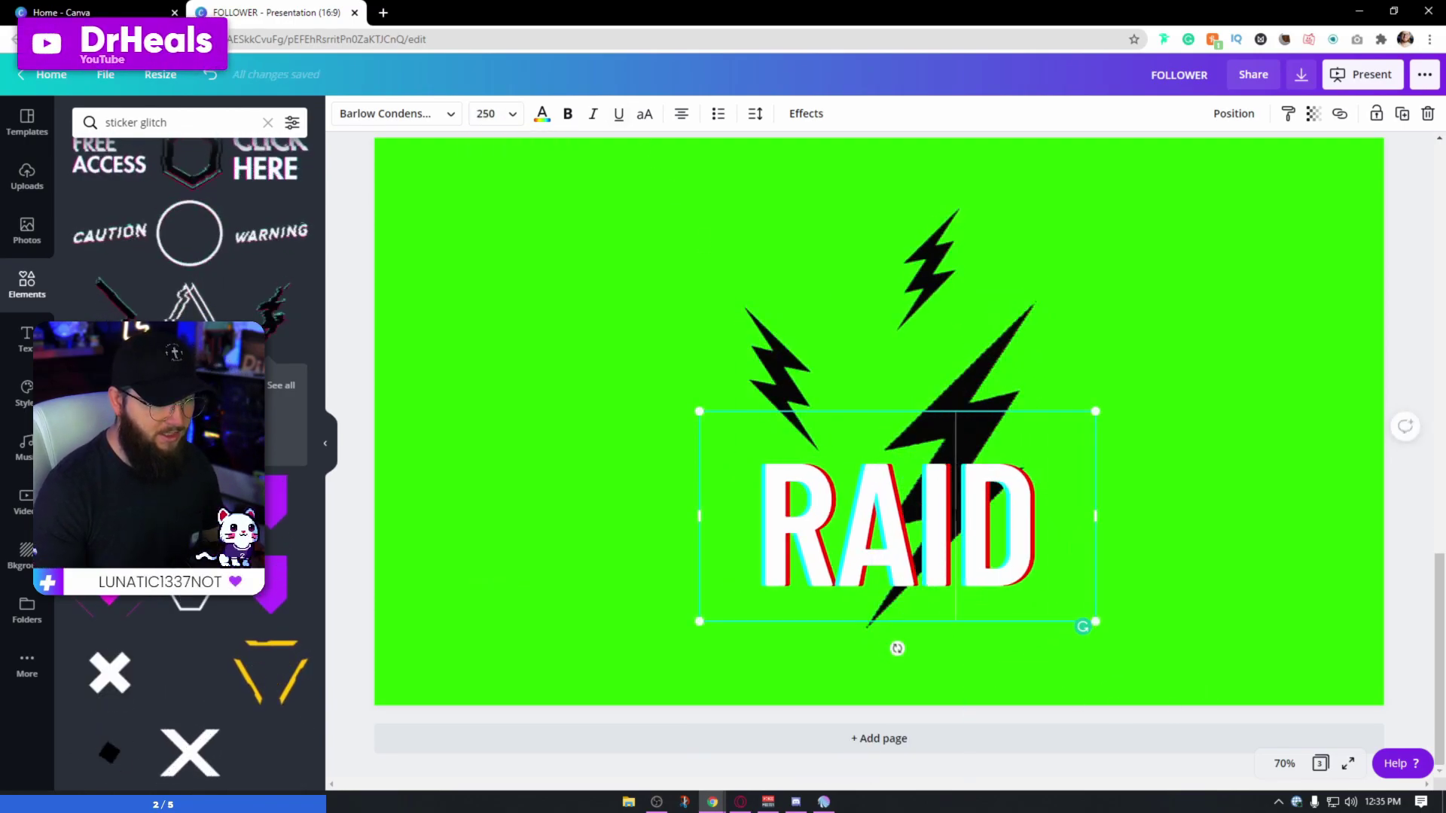
Replace the lightning bolt with a glitch warning triangle and shift it down with RAID
left_click(1001, 392)
key("Delete")
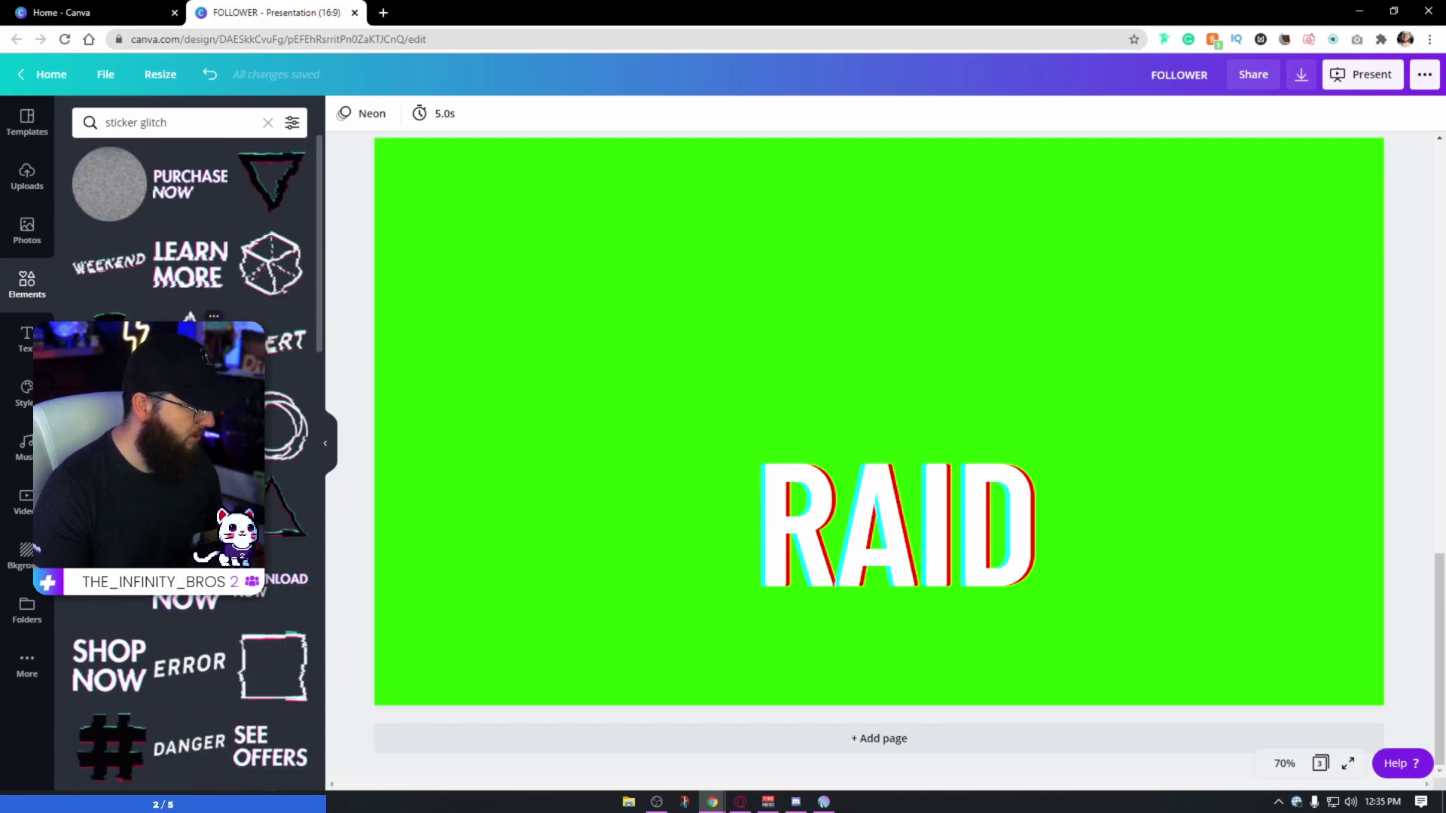
left_click(283, 519)
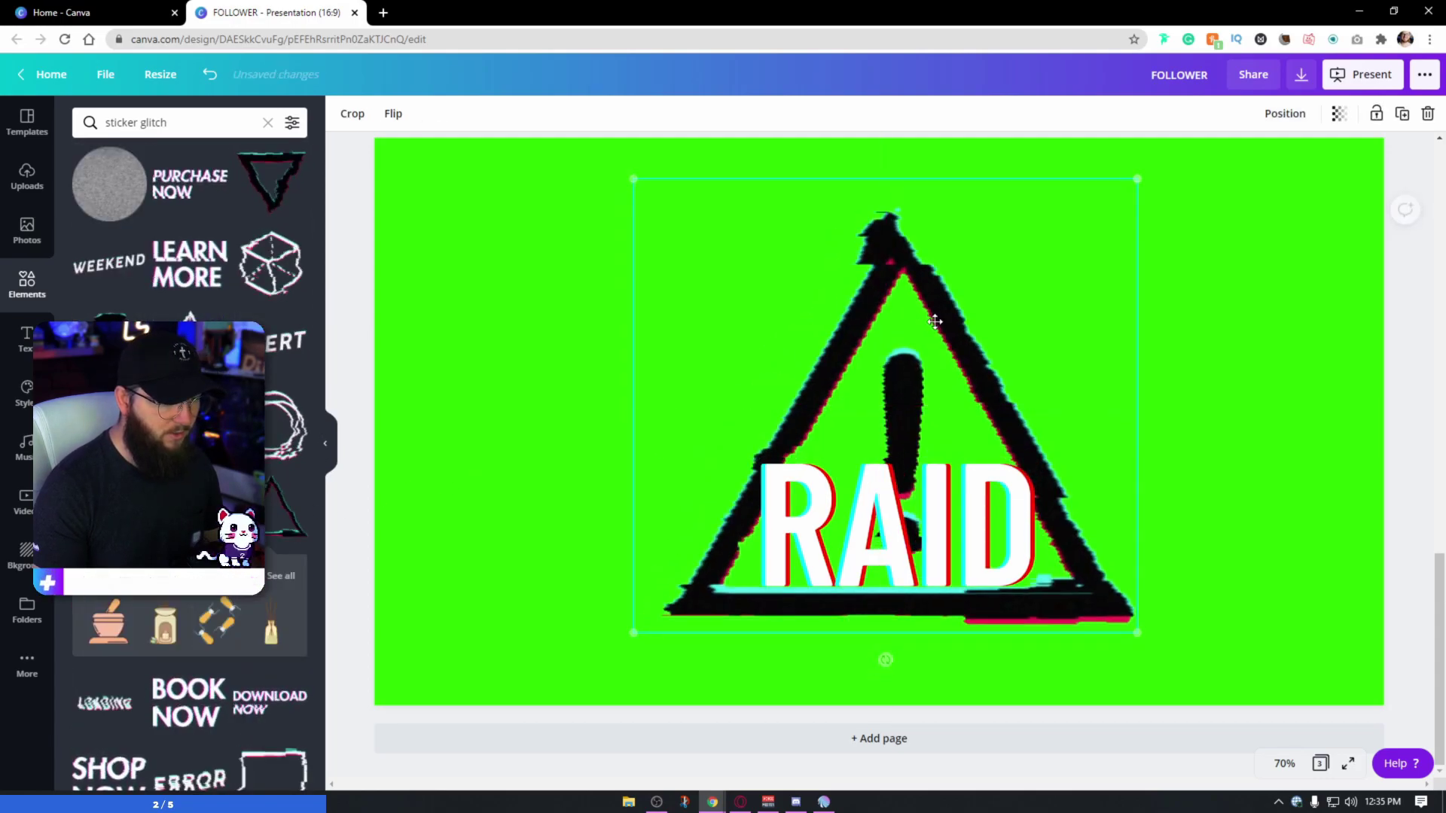
key("ctrl+a")
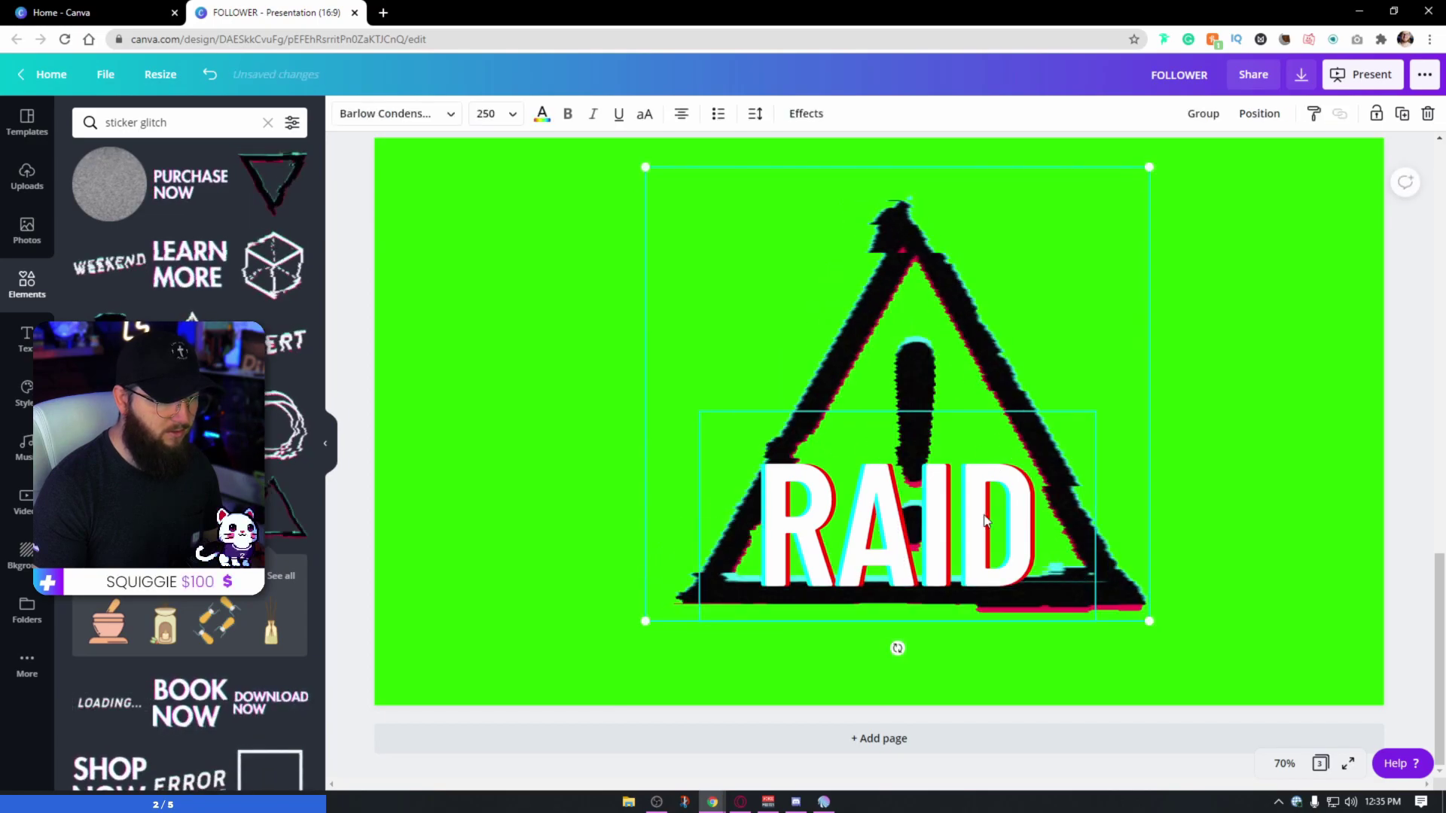
left_click_drag(981, 387, 978, 397)
scroll(1406, 443, "up", 1)
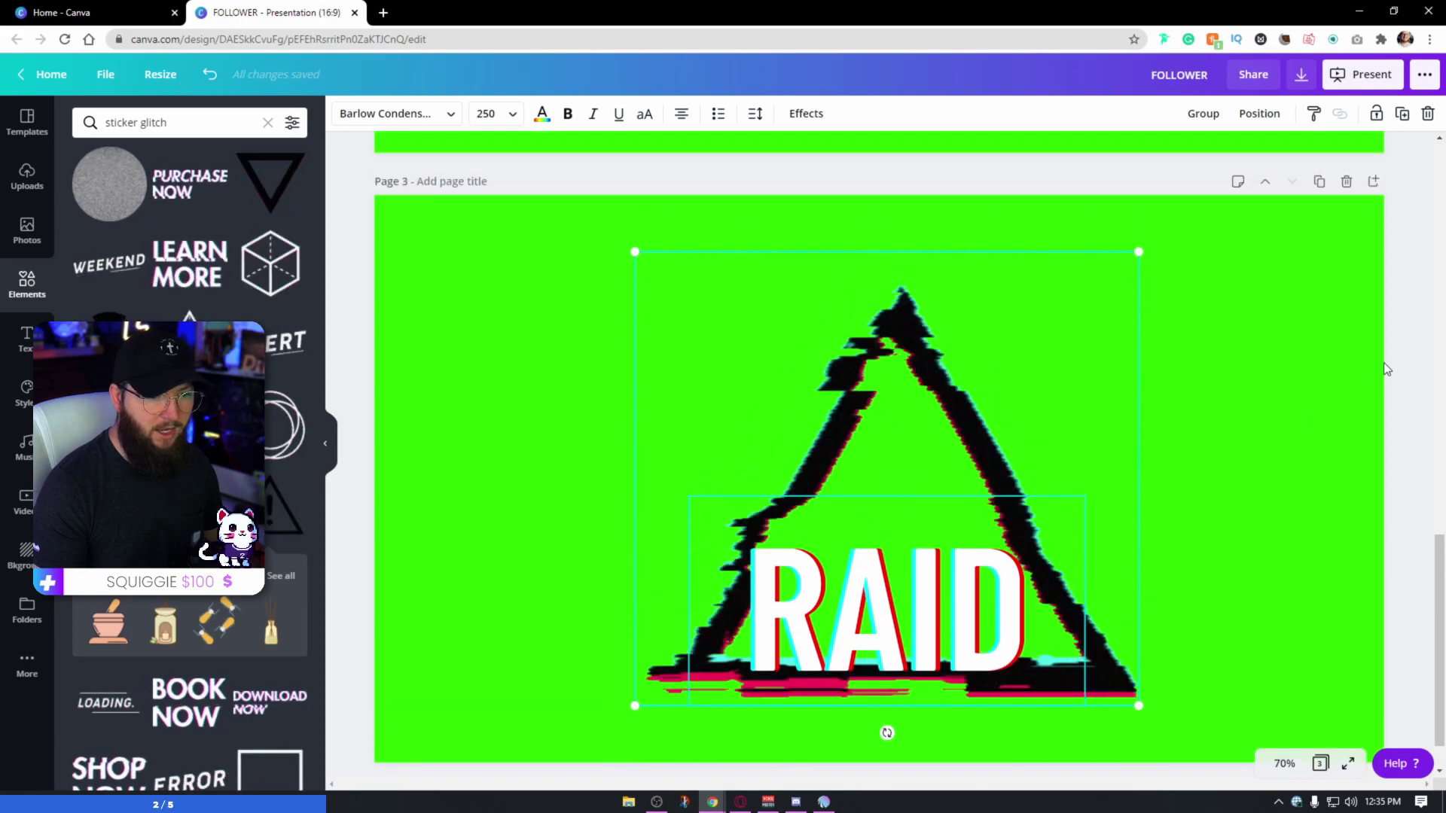
Duplicate the RAID page, retype RAID as BITS and delete the triangle sticker
left_click(1319, 198)
left_click(921, 617)
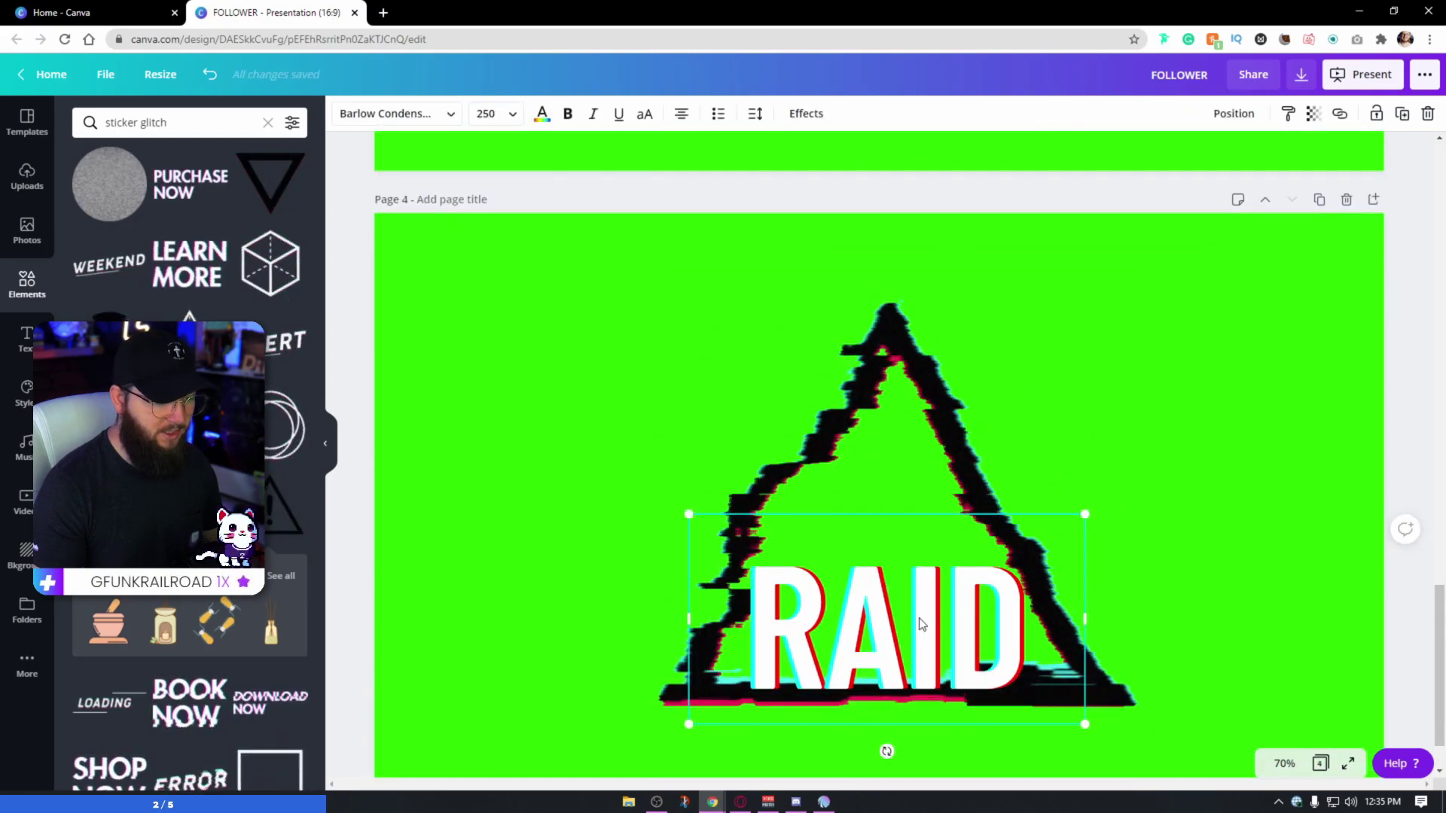
double_click(921, 617)
type("BITS")
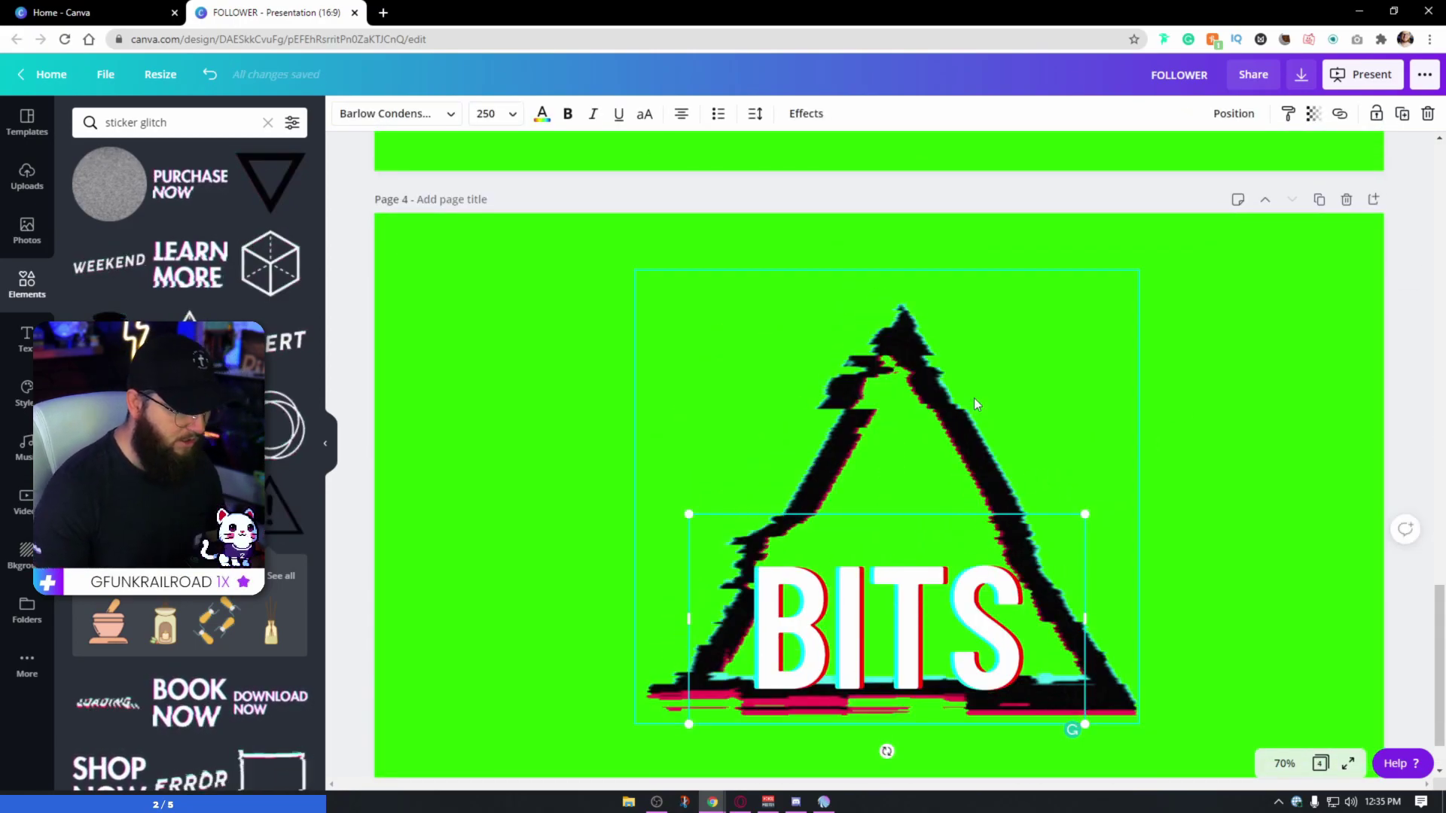
left_click(970, 395)
key("Delete")
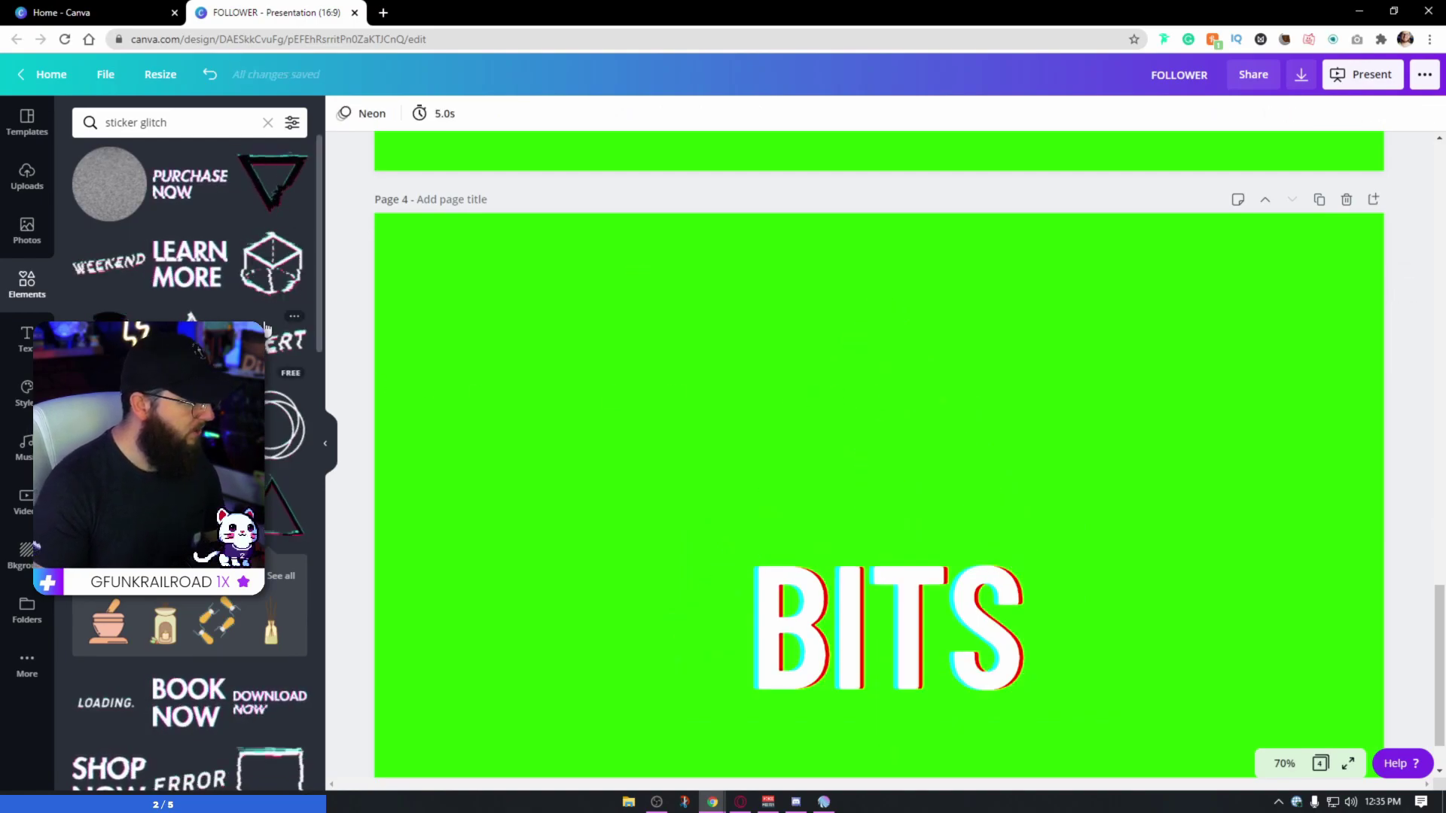
Add a glitch hexagon sticker, resize it and place it behind BITS
scroll(265, 325, "down", 7)
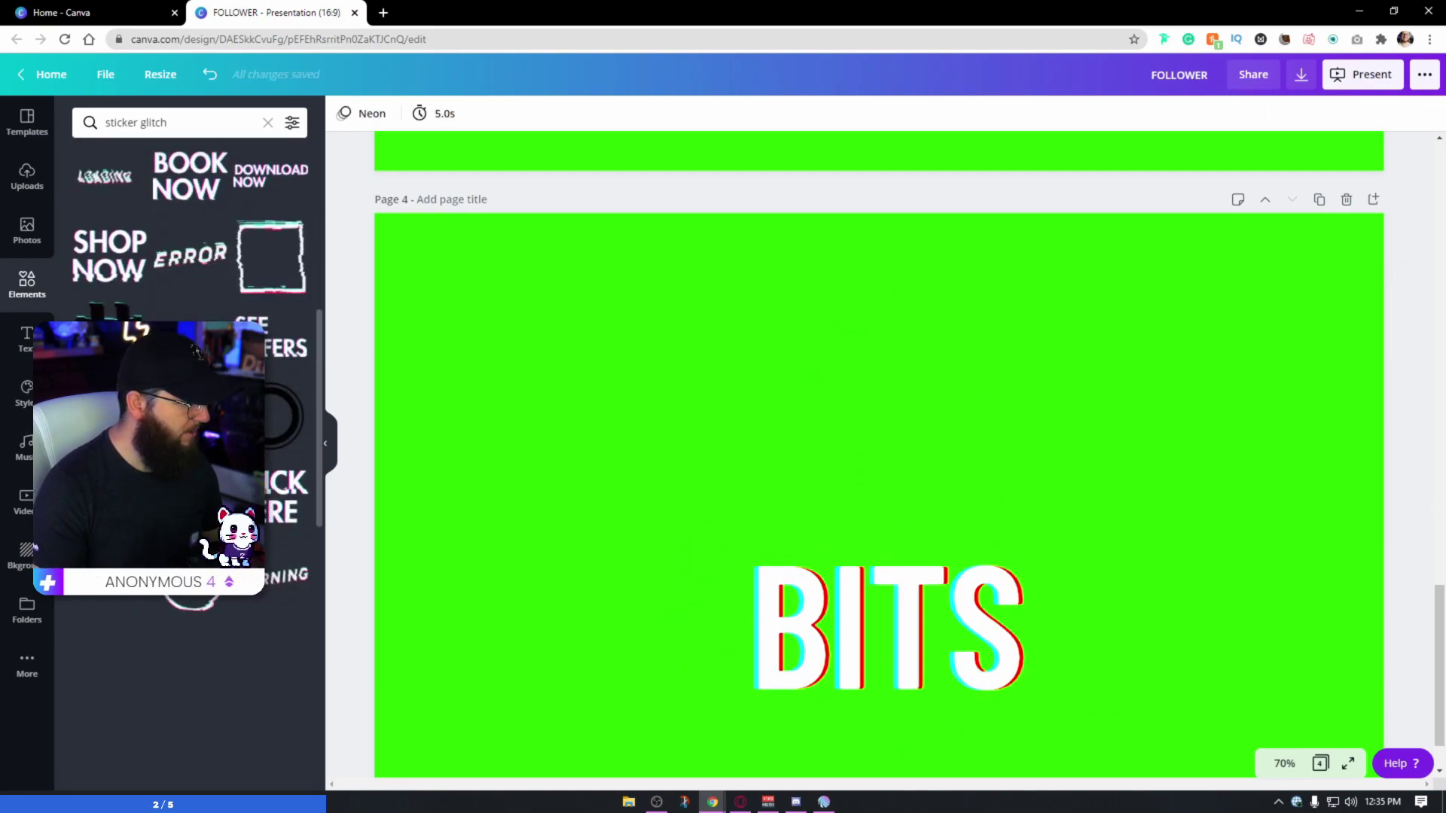
left_click(284, 414)
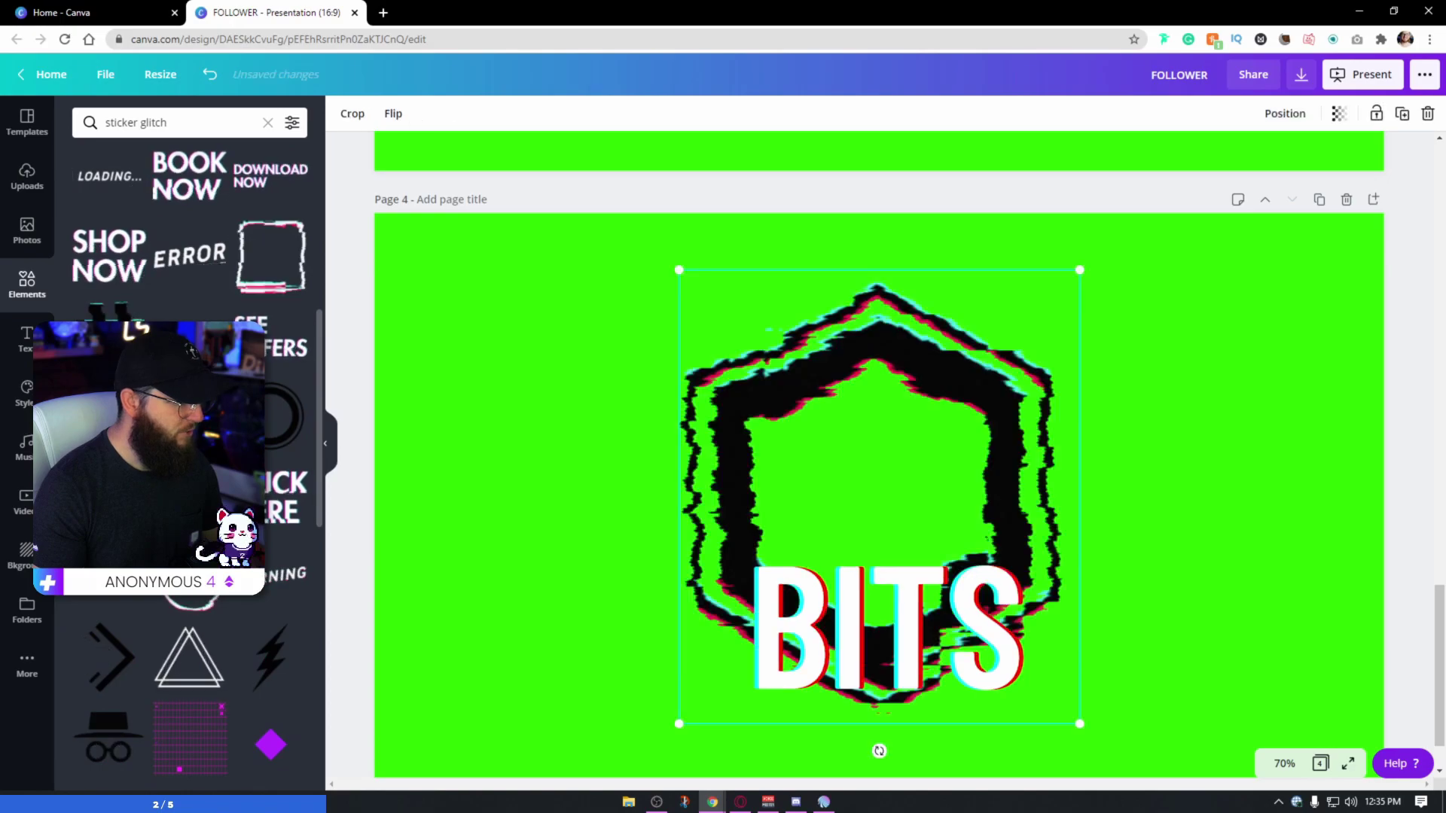
scroll(286, 414, "down", 2)
left_click_drag(1082, 269, 817, 527)
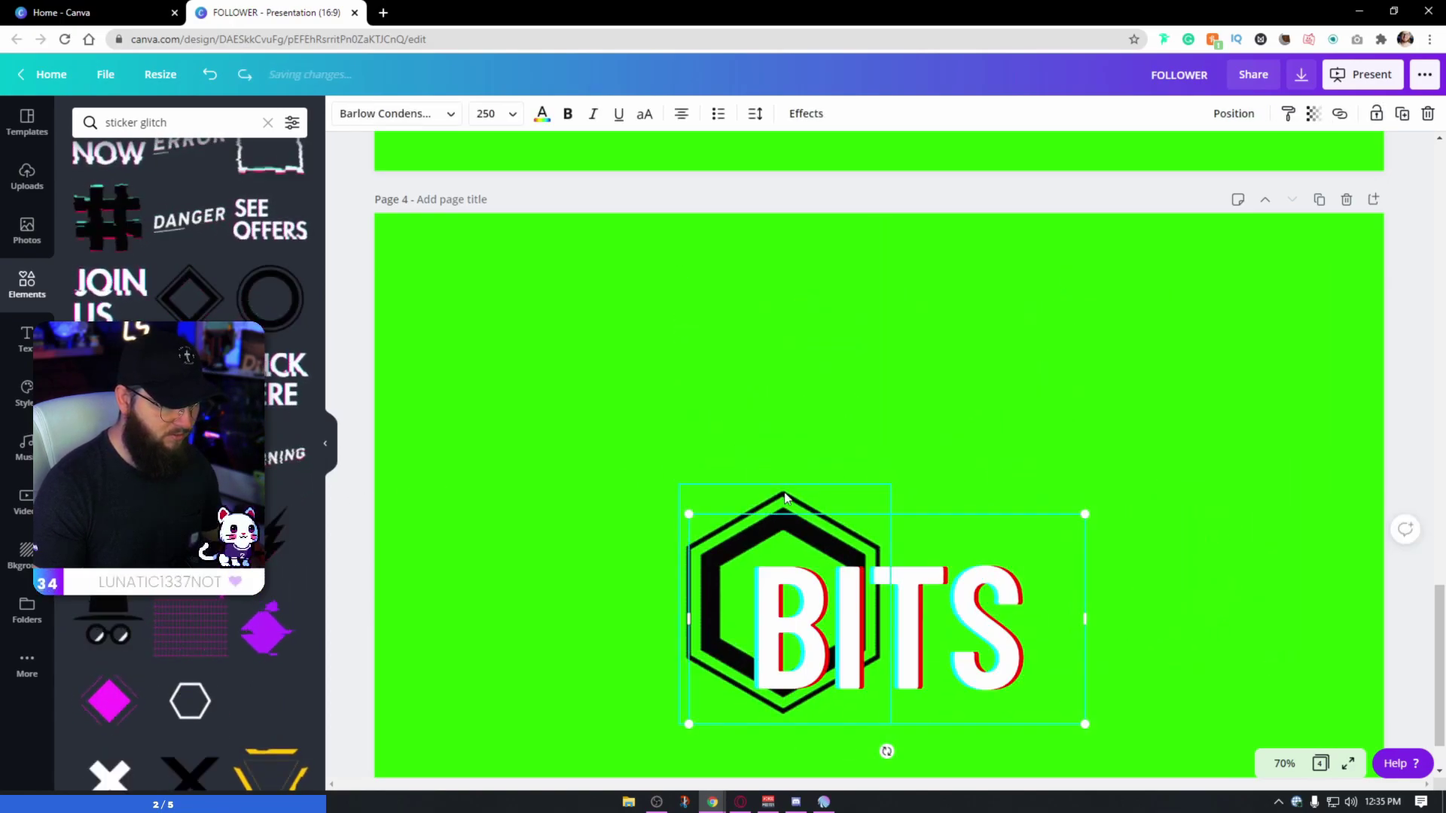
left_click(836, 501)
left_click_drag(843, 474, 824, 337)
Make two smaller hexagon copies and arrange all three with BITS, shifted left and down
key("ctrl+d")
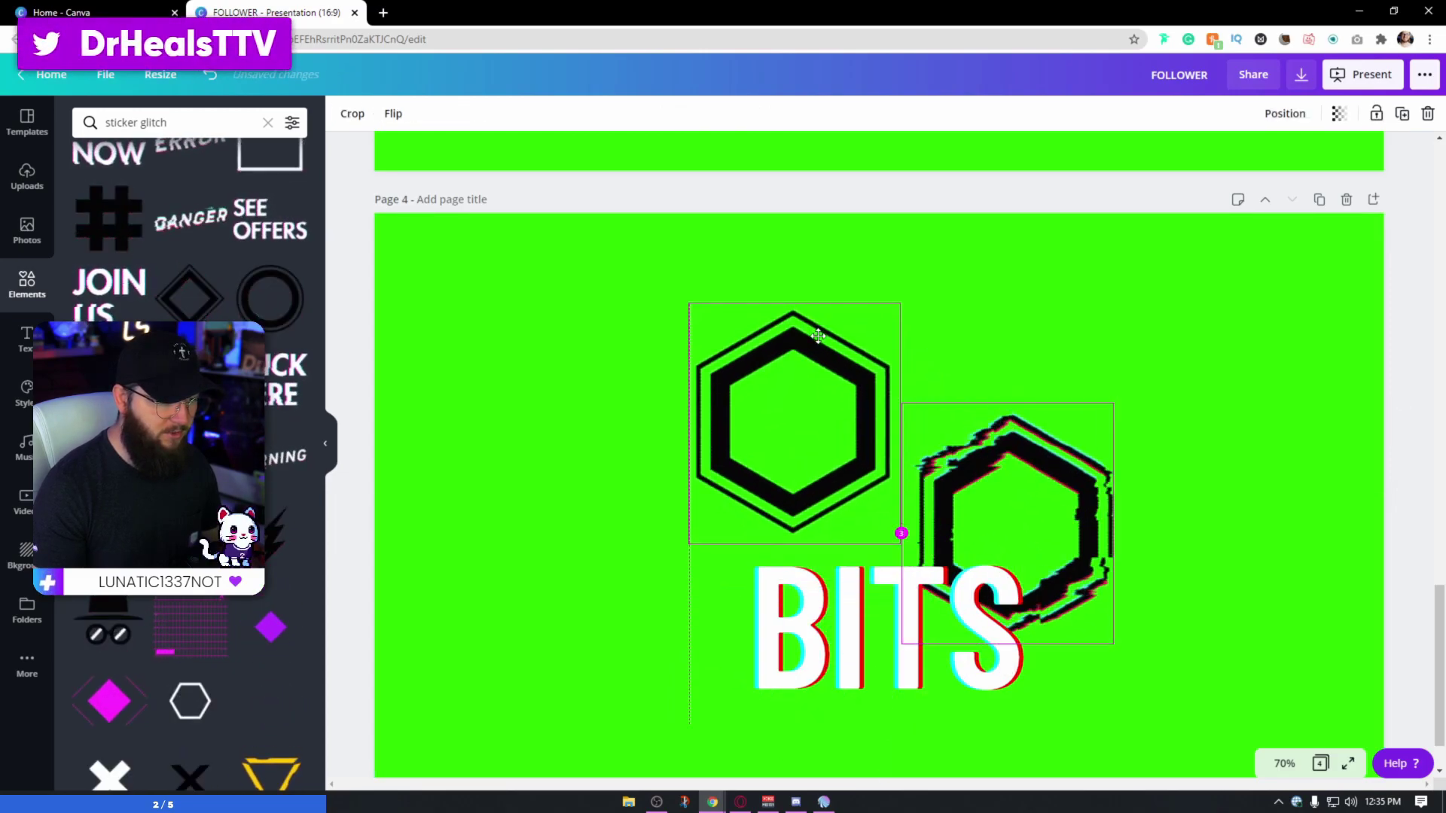
left_click_drag(897, 307, 1013, 248)
key("ctrl+d")
left_click(790, 361, "shift")
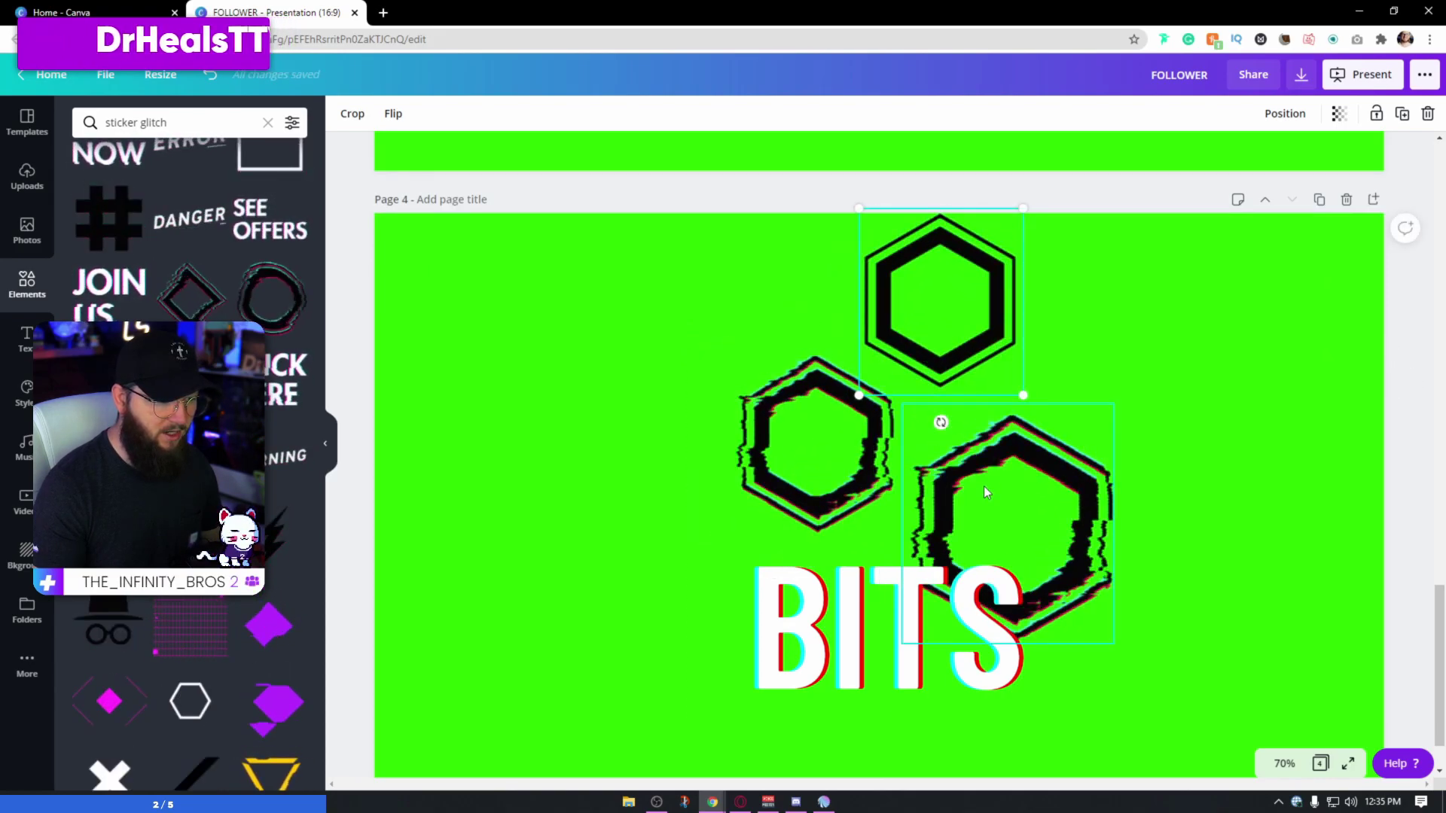
left_click(984, 486, "shift")
left_click(969, 500, "shift")
left_click_drag(969, 500, 920, 533)
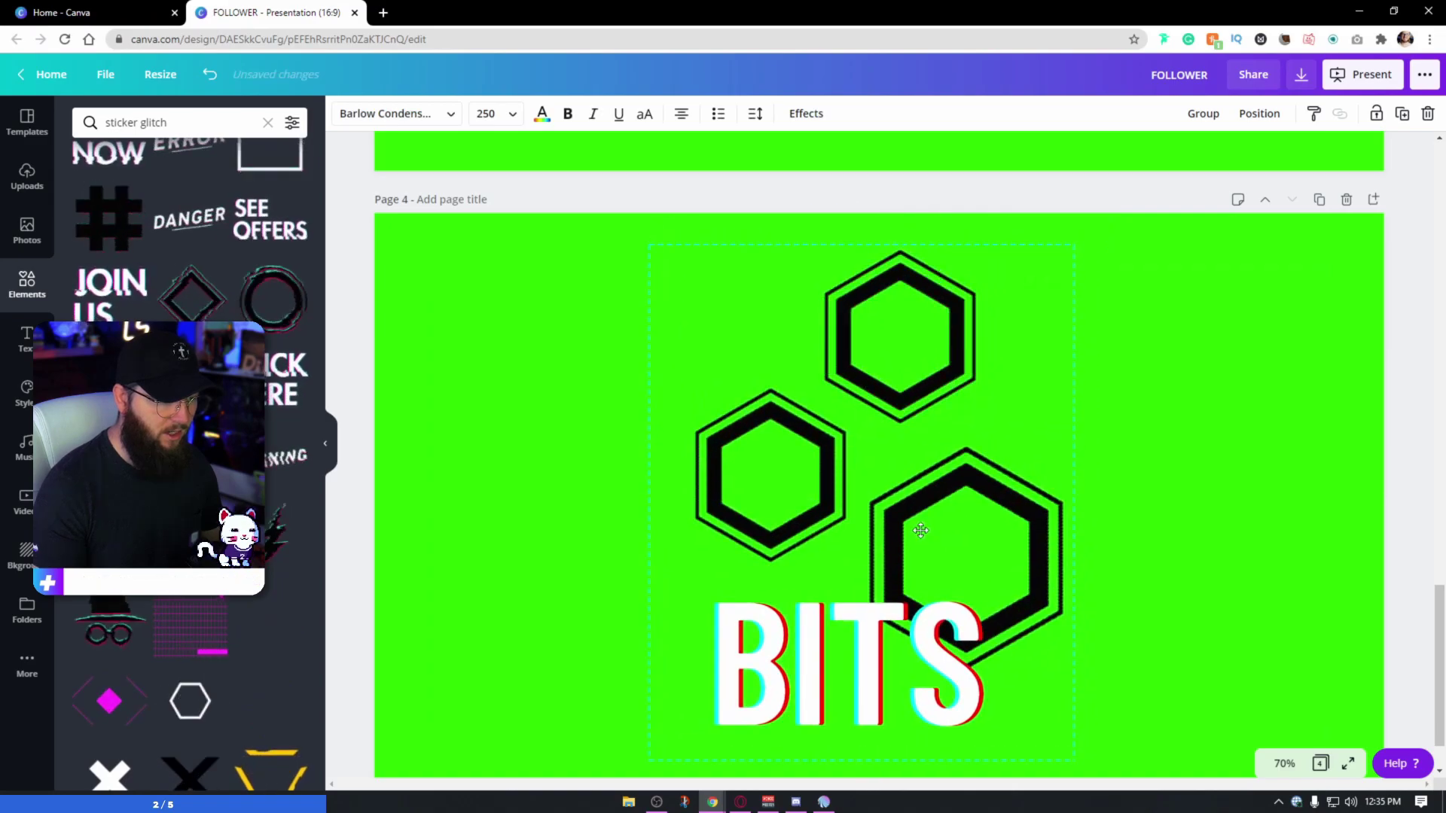
scroll(1005, 514, "down", 1)
Keep the page's Neon animation and duplicate the BITS page
left_click(349, 220)
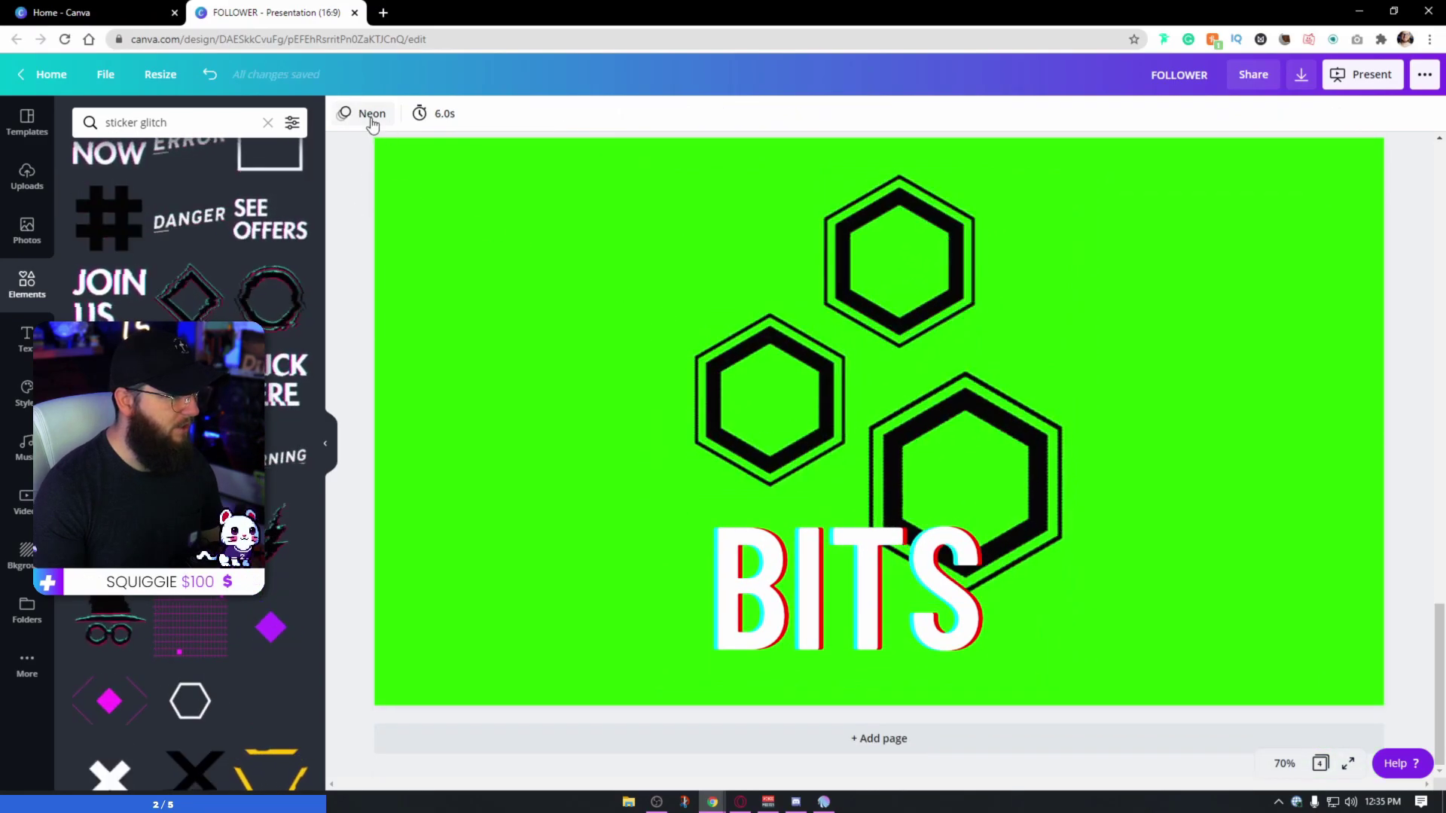
left_click(363, 114)
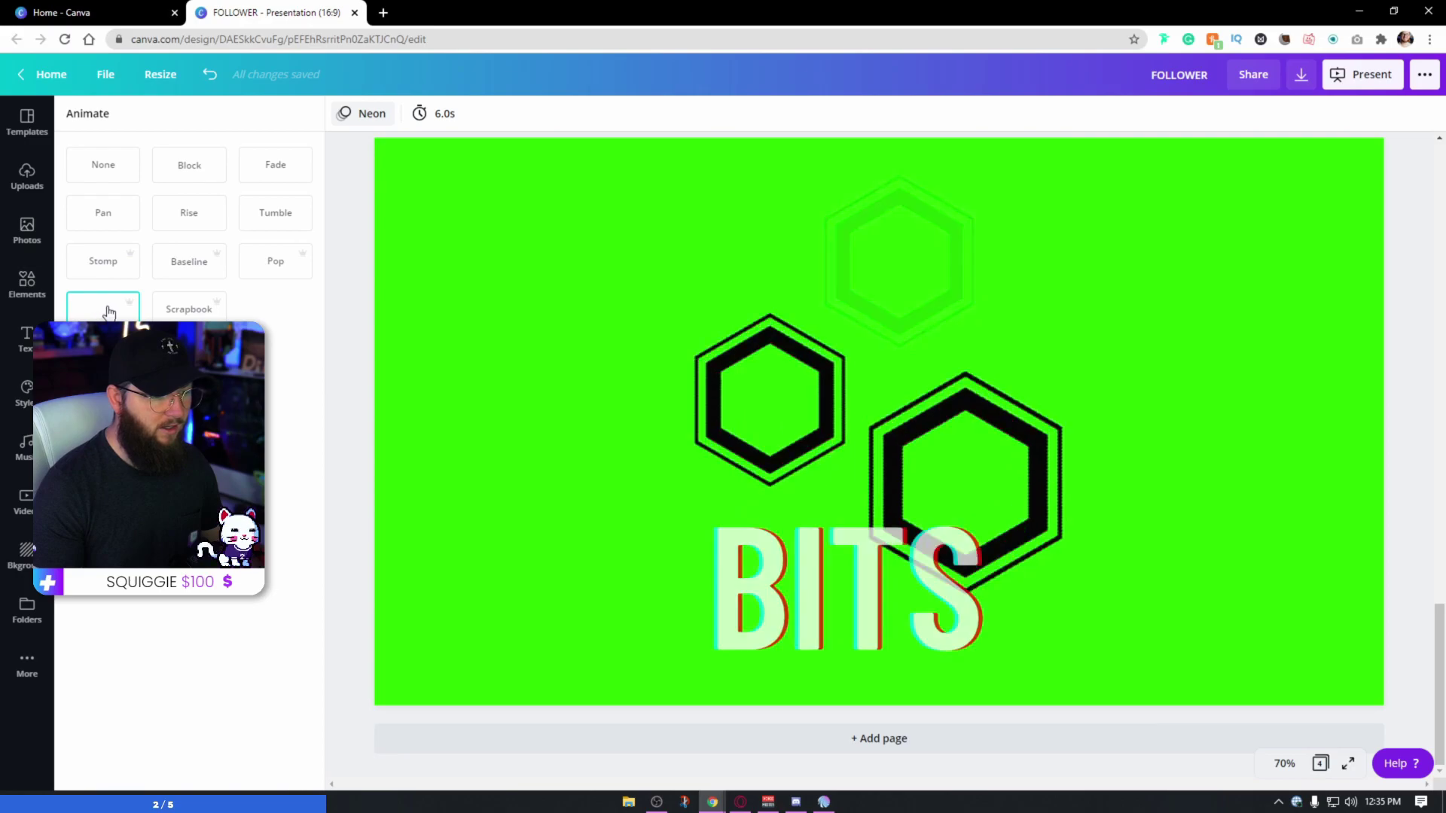
scroll(1265, 407, "up", 2)
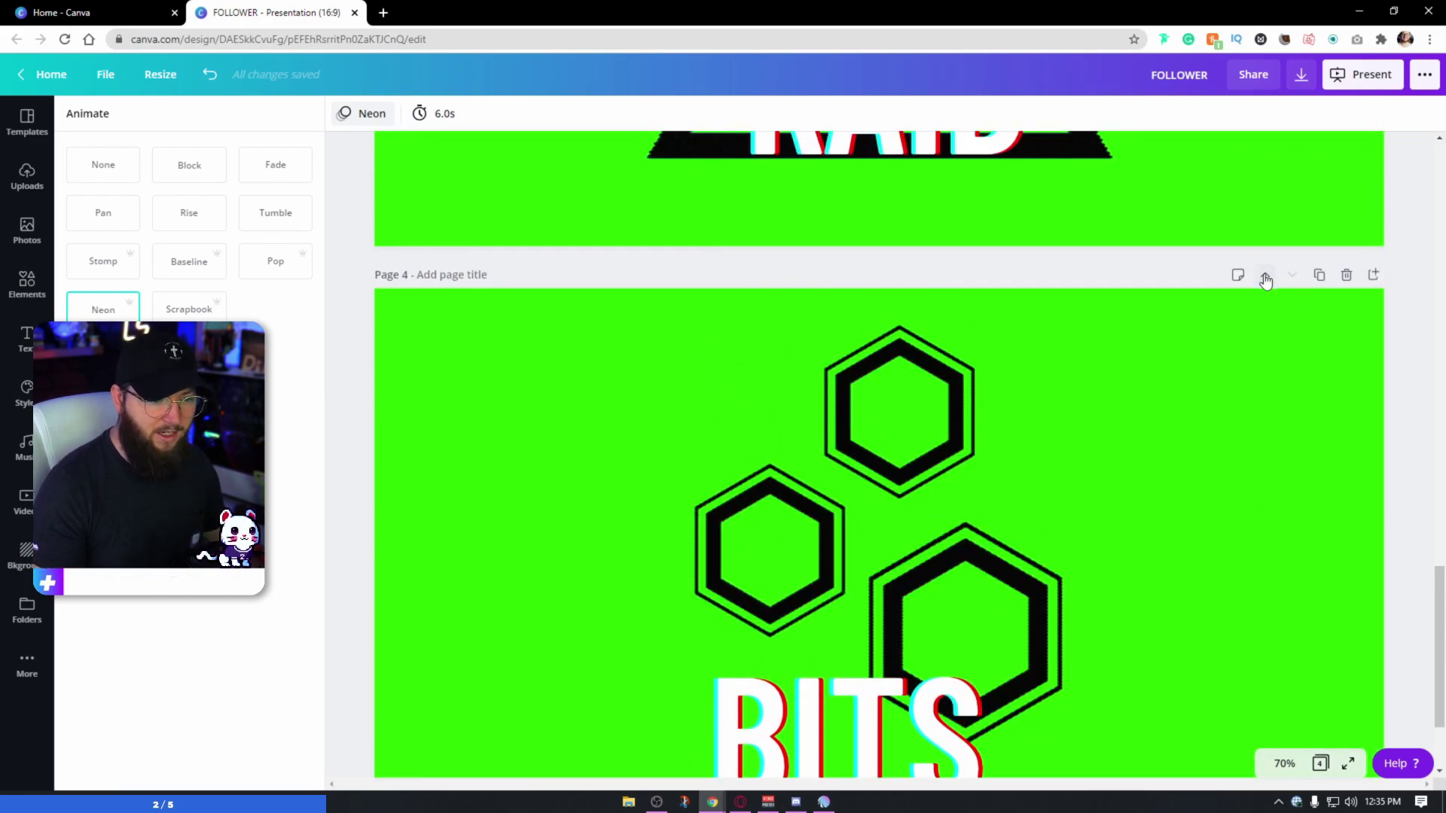
scroll(1141, 505, "down", 7)
left_click(1142, 505)
Change BITS to TIPS and delete all three glitch hexagons
scroll(1050, 545, "down", 2)
left_click(888, 580)
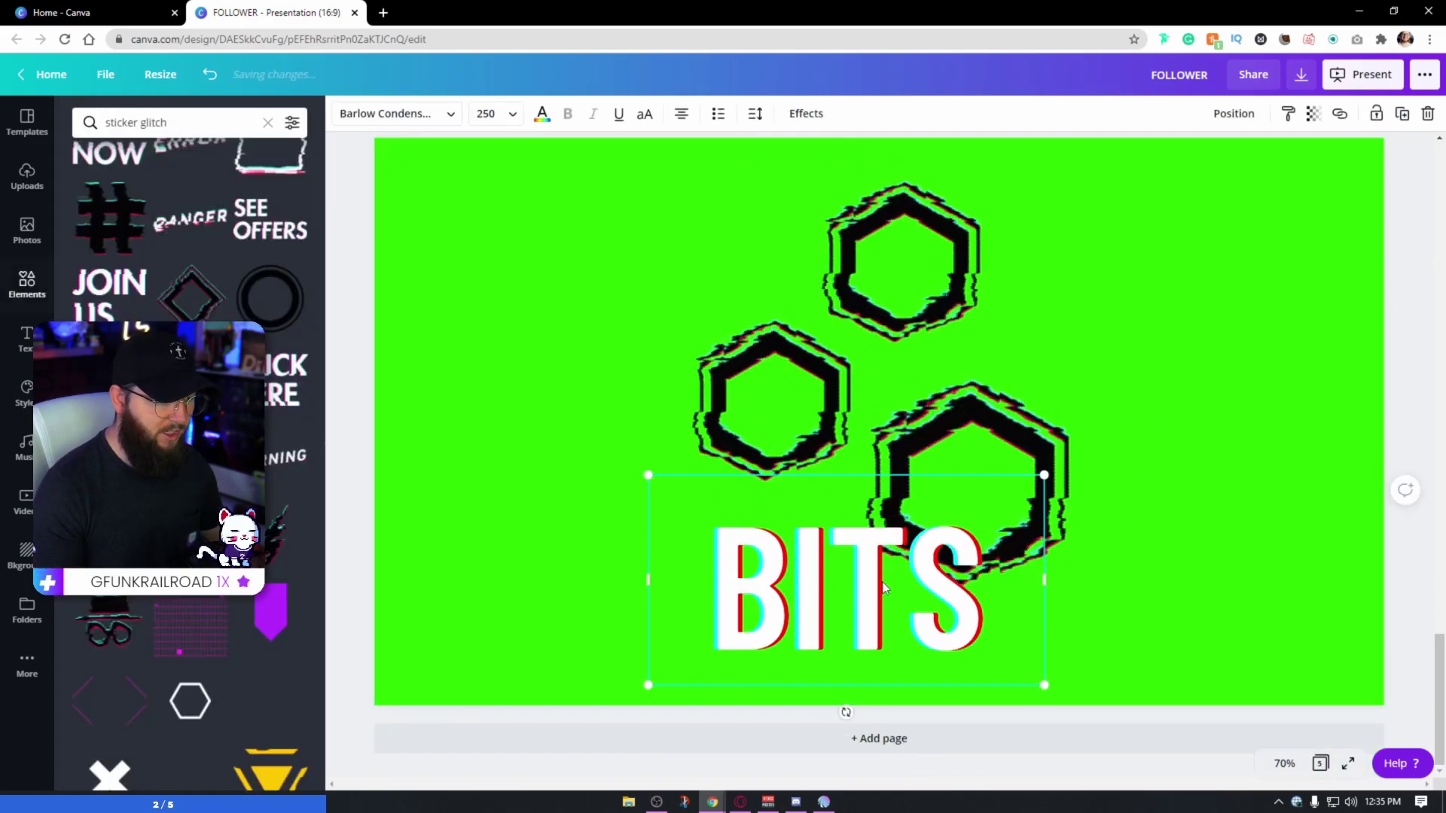
double_click(888, 581)
type("TIPS")
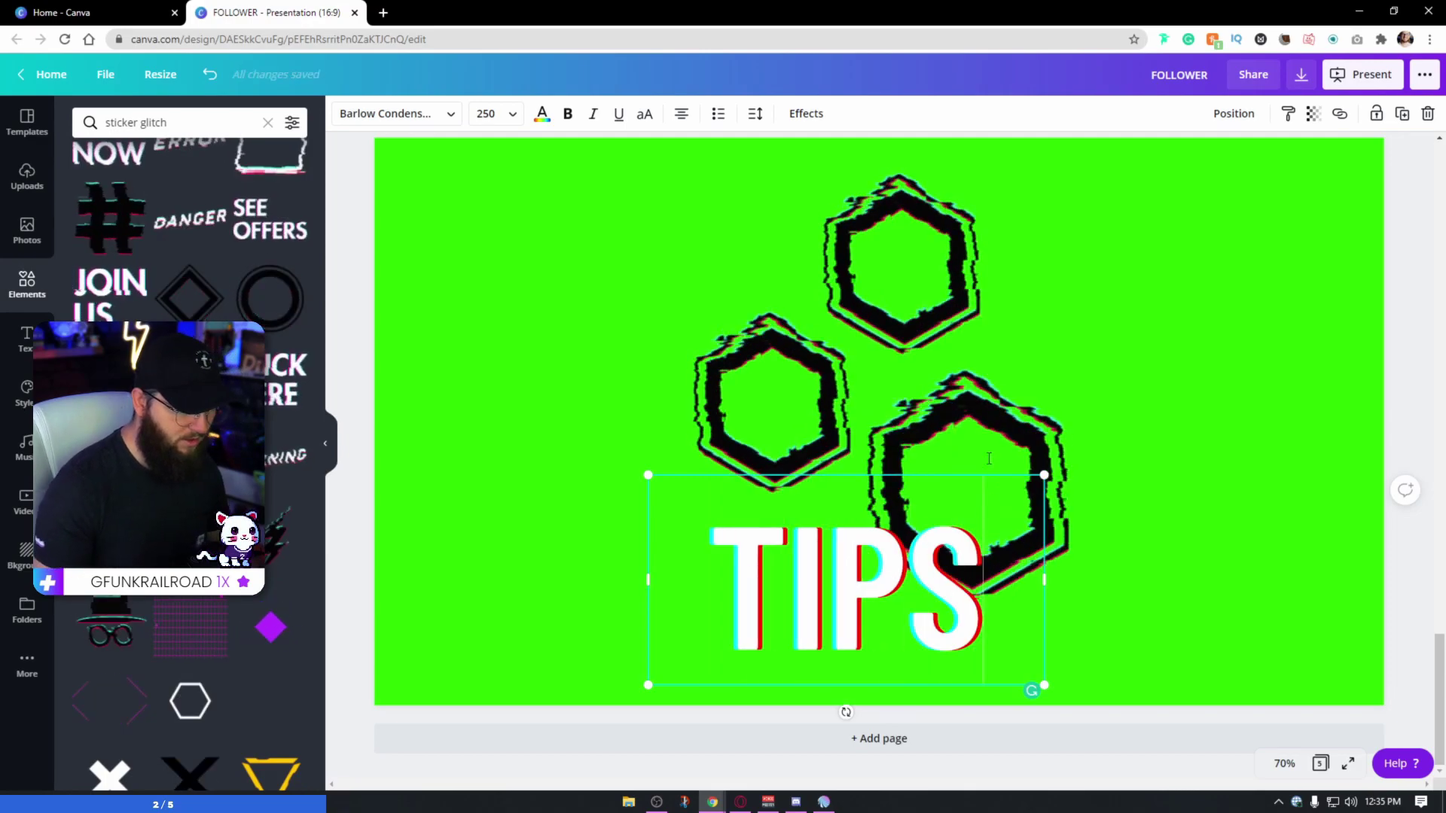
left_click(997, 403)
key("Delete")
left_click(790, 377)
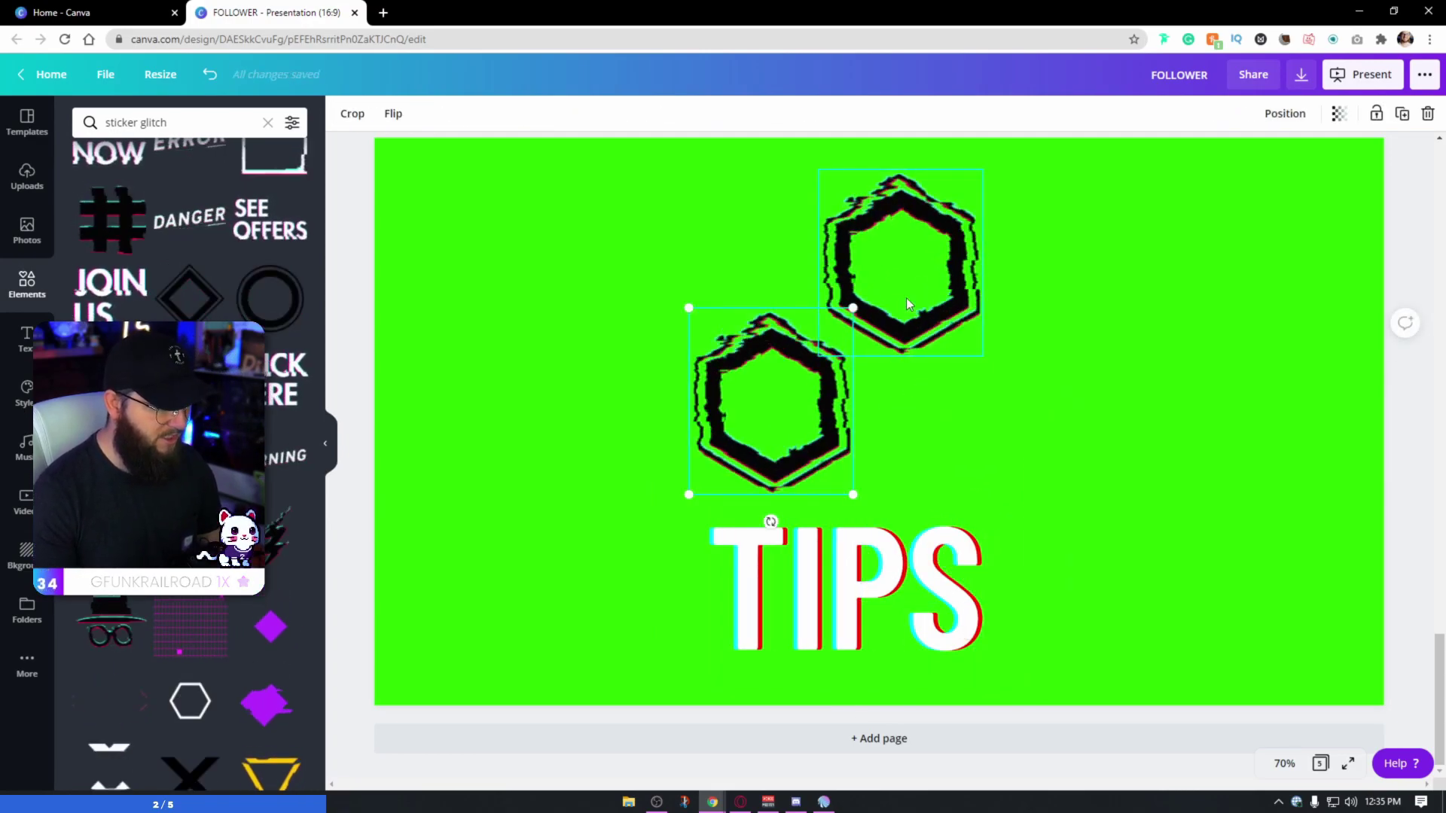
key("Delete")
left_click(906, 297)
key("Delete")
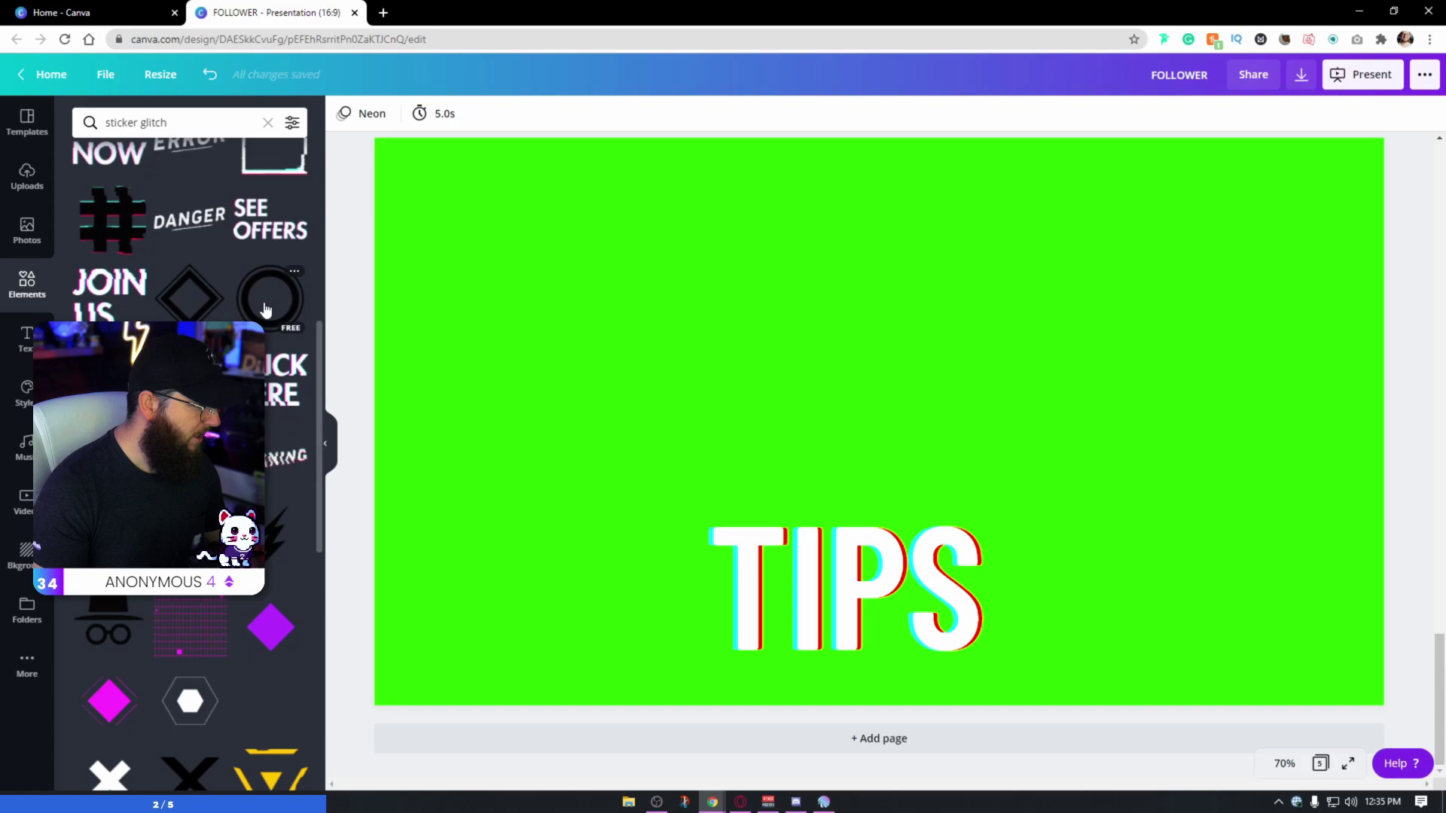
Add a glitch chevron sticker rotated to -42° and move TIPS up beneath it
left_click(279, 305)
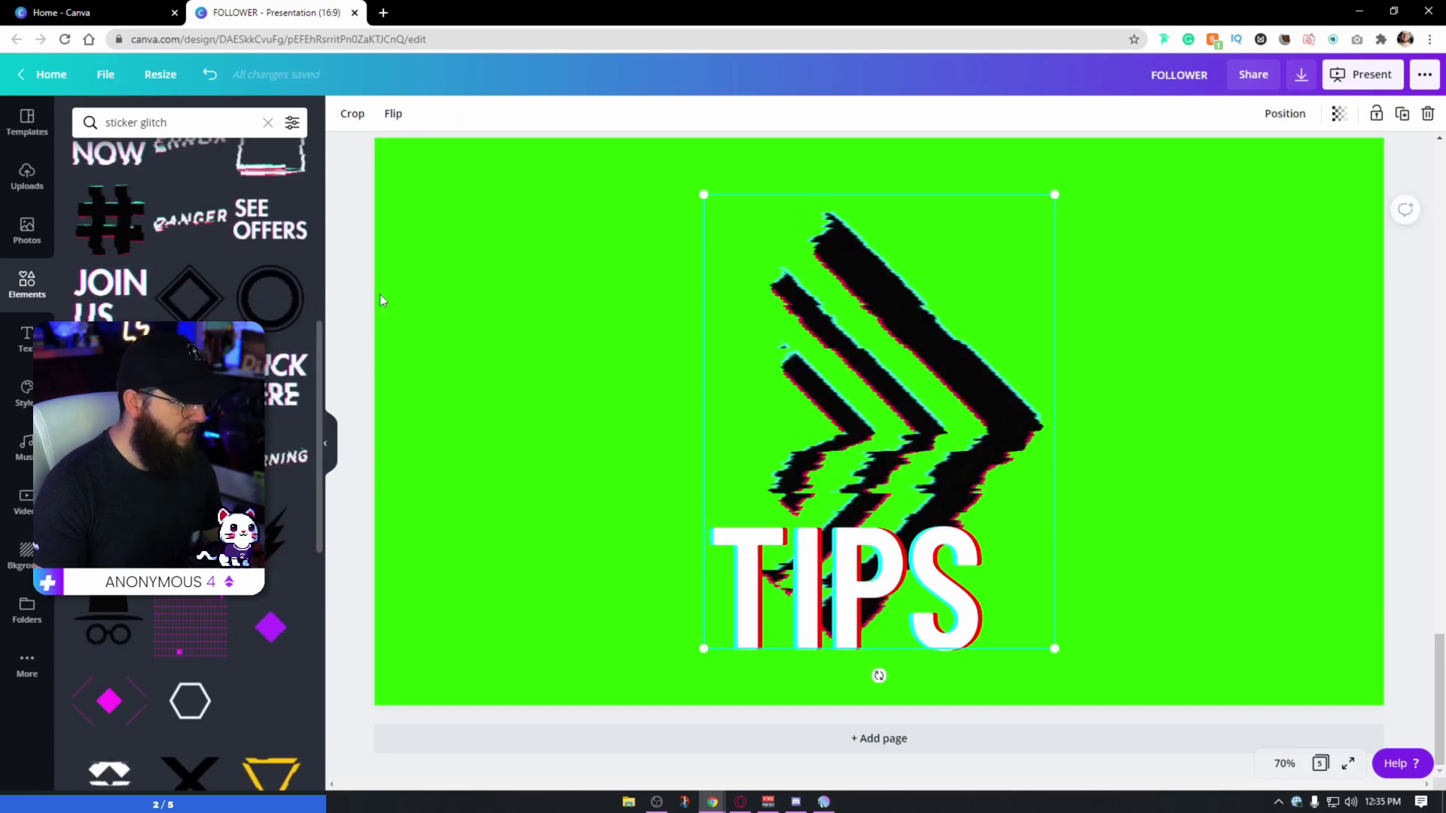
left_click(395, 114)
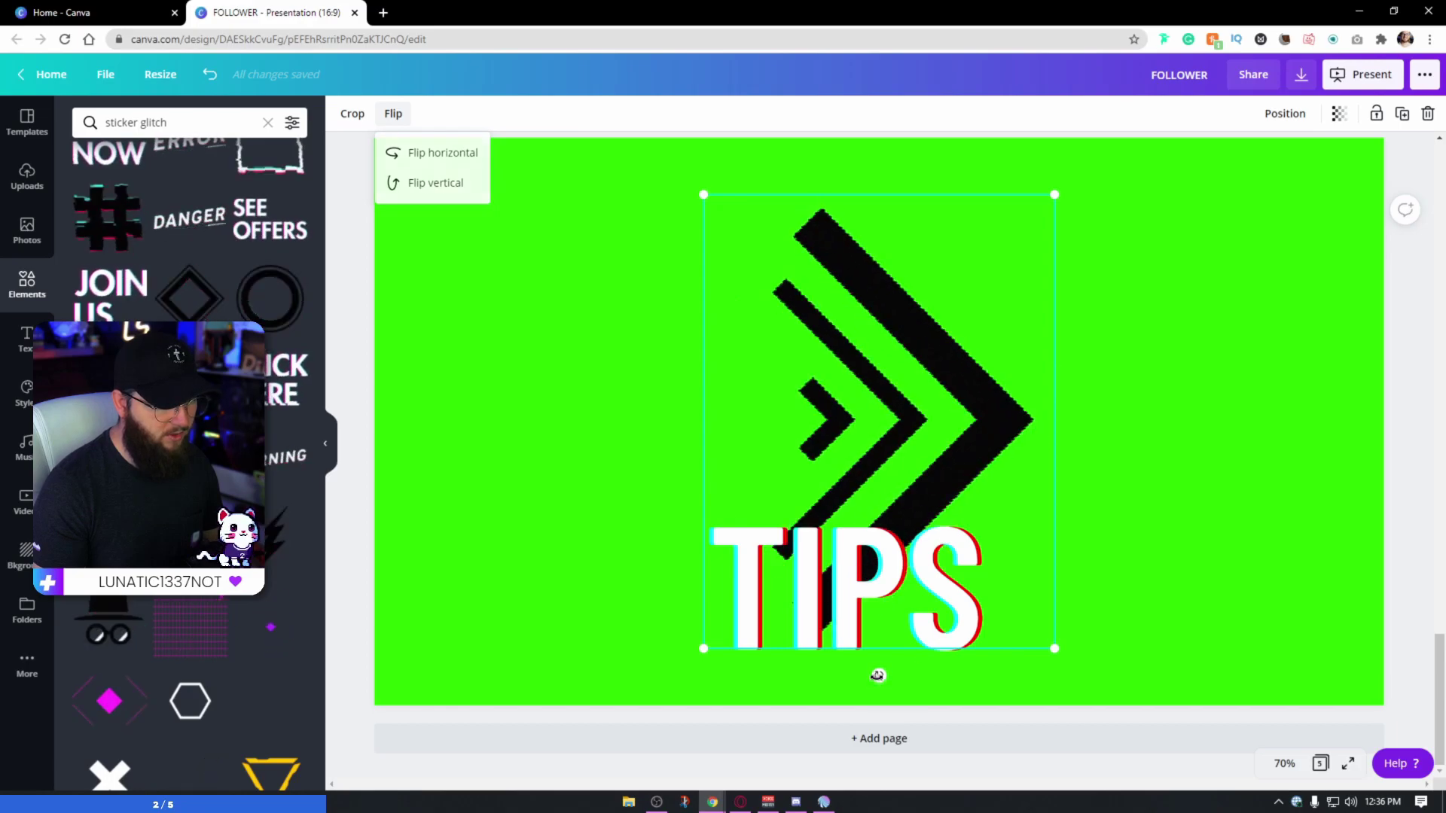
left_click_drag(878, 675, 1173, 429)
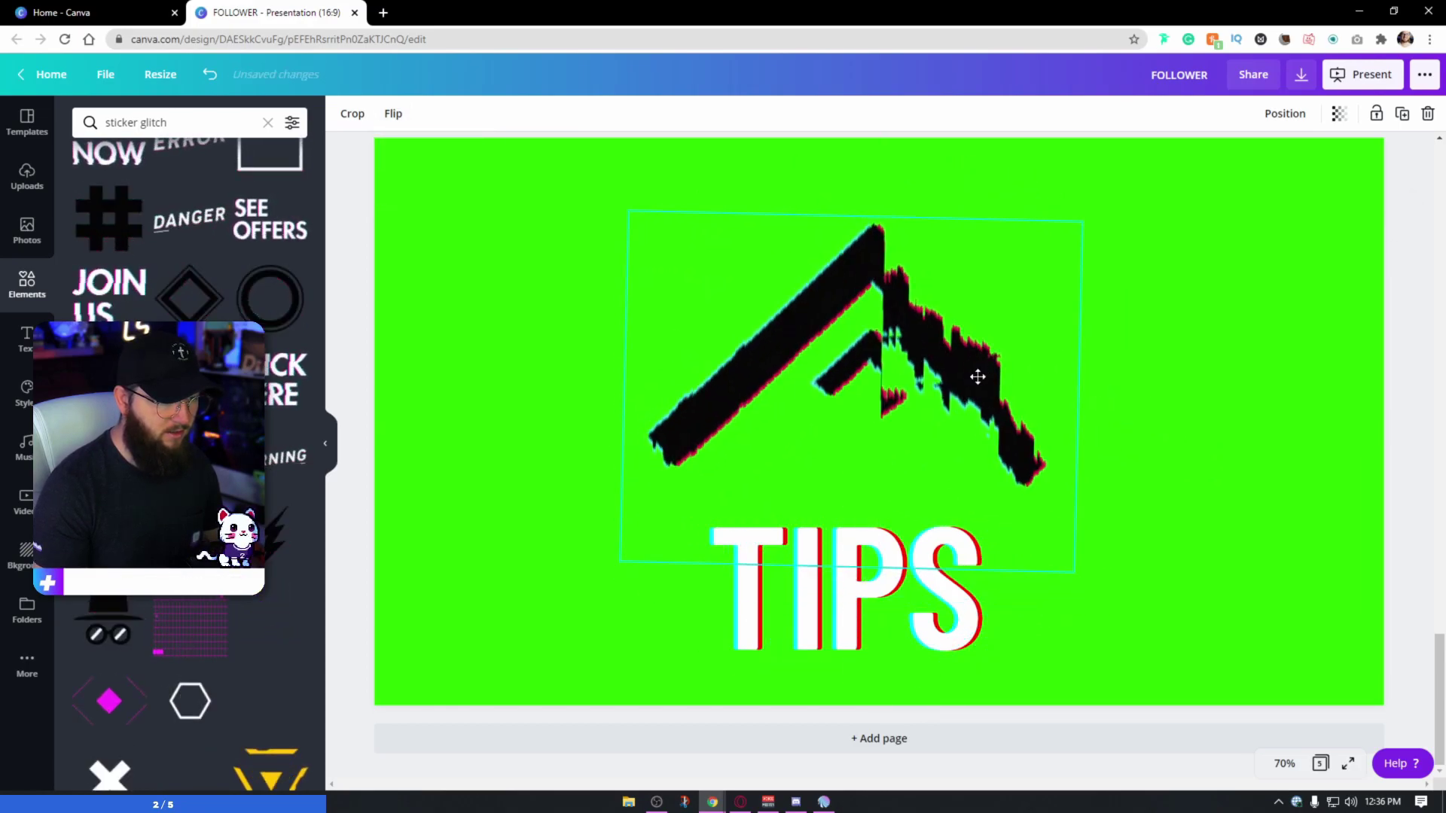
left_click(920, 592)
left_click_drag(919, 593, 915, 512)
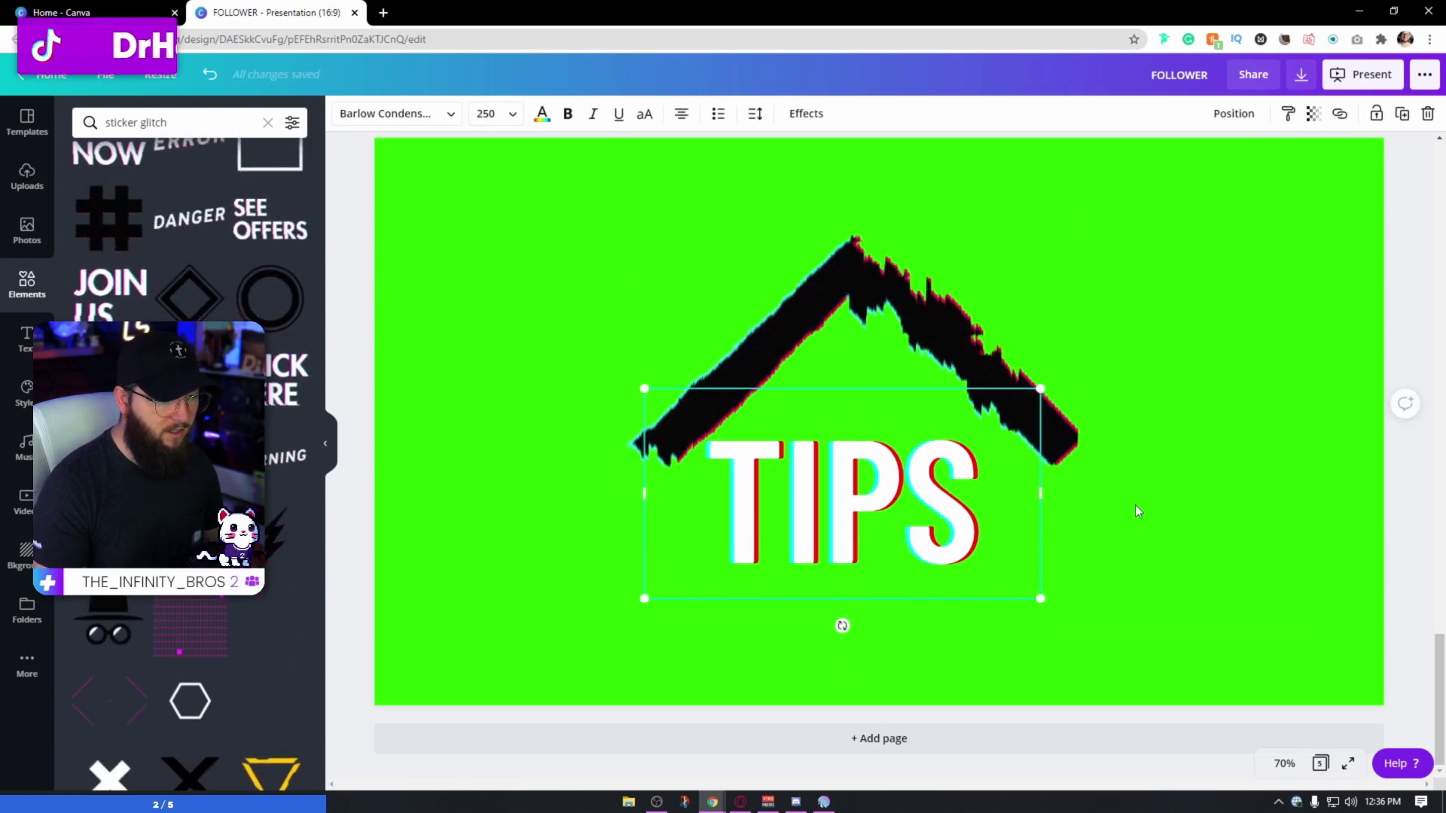
left_click(1182, 474)
scroll(1182, 474, "up", 1)
Open the download options with MP4 Video as the file type
scroll(1183, 475, "down", 1)
scroll(1190, 482, "up", 12)
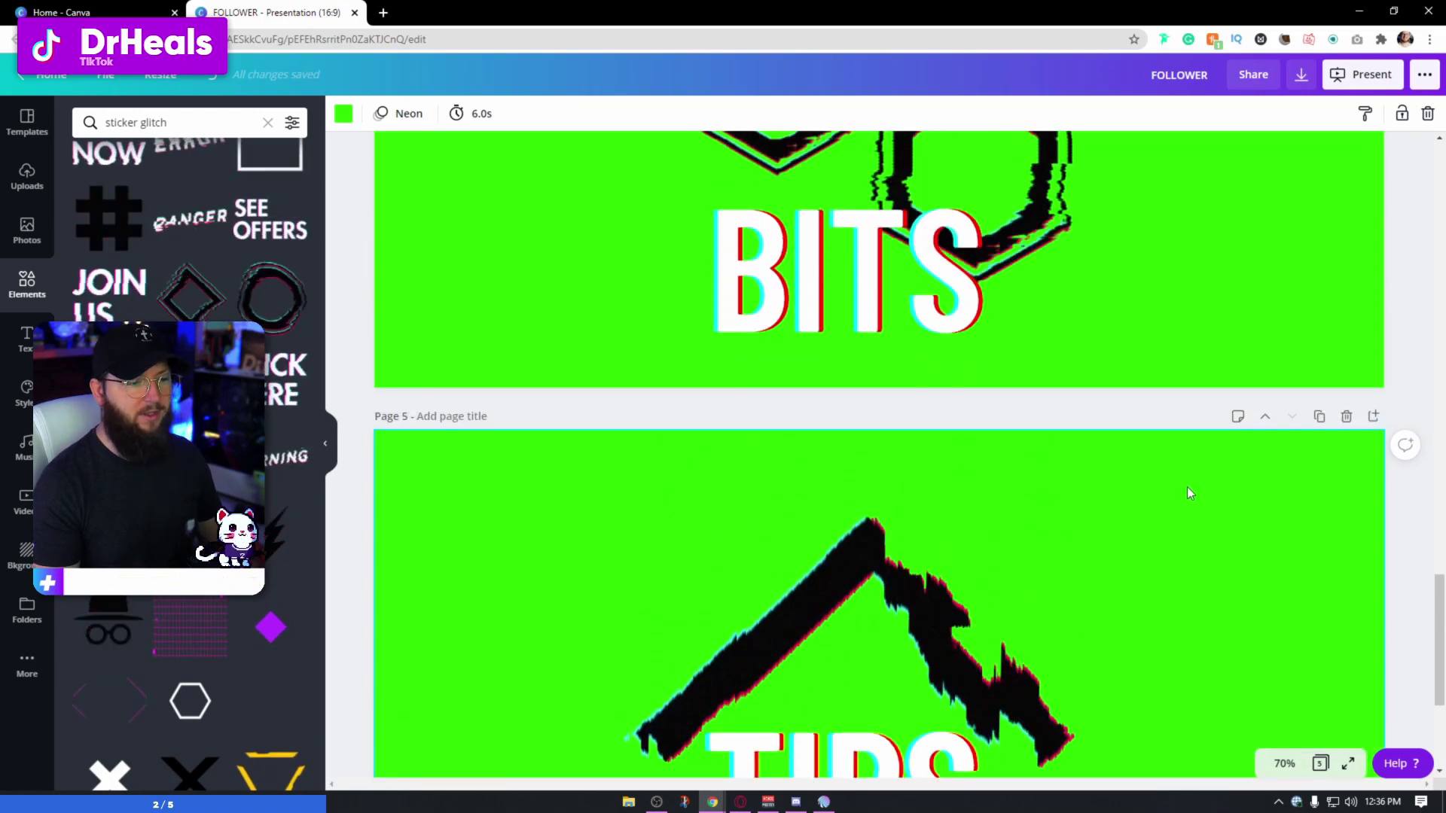
scroll(1200, 481, "up", 15)
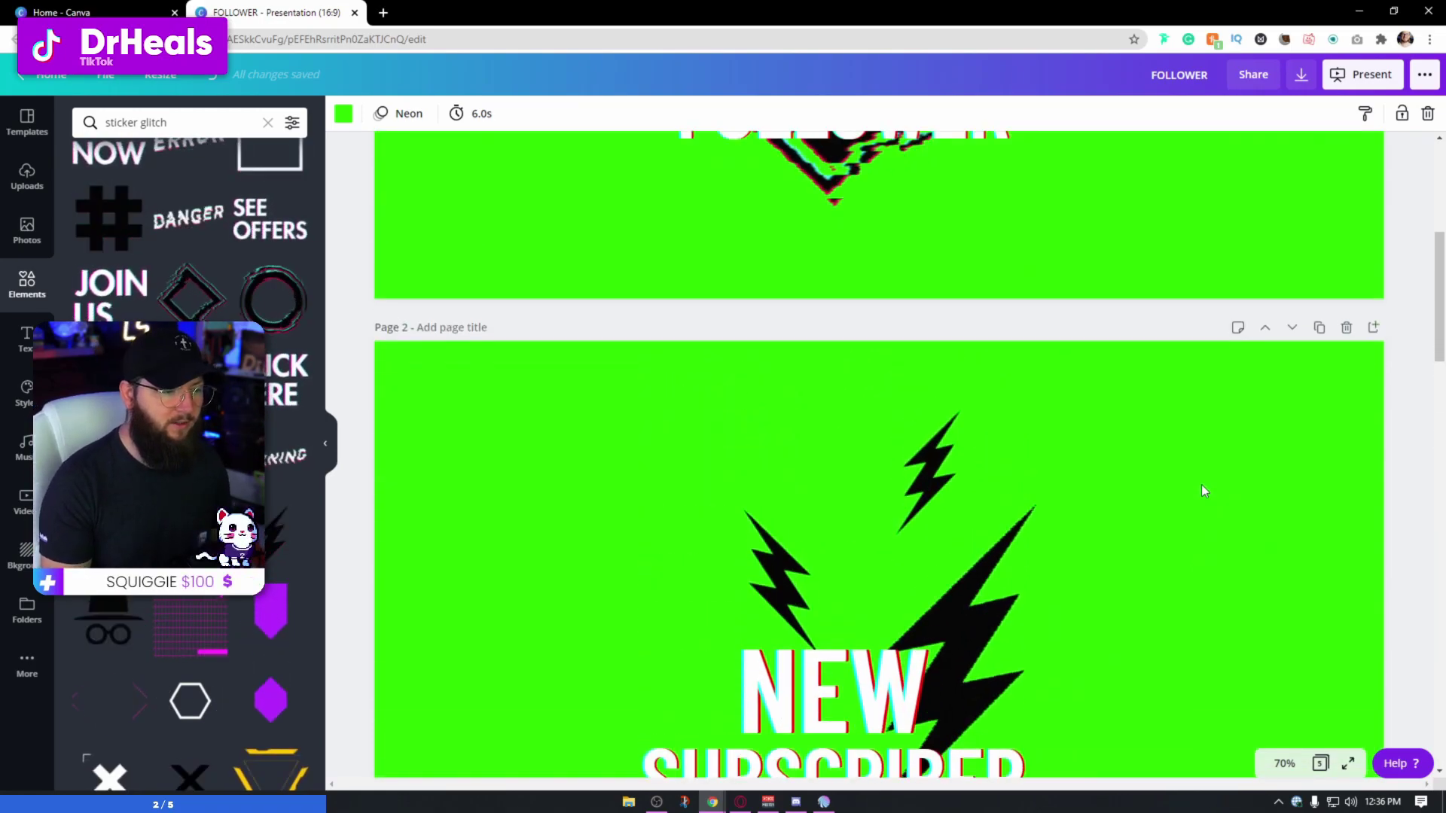
scroll(1305, 482, "up", 1)
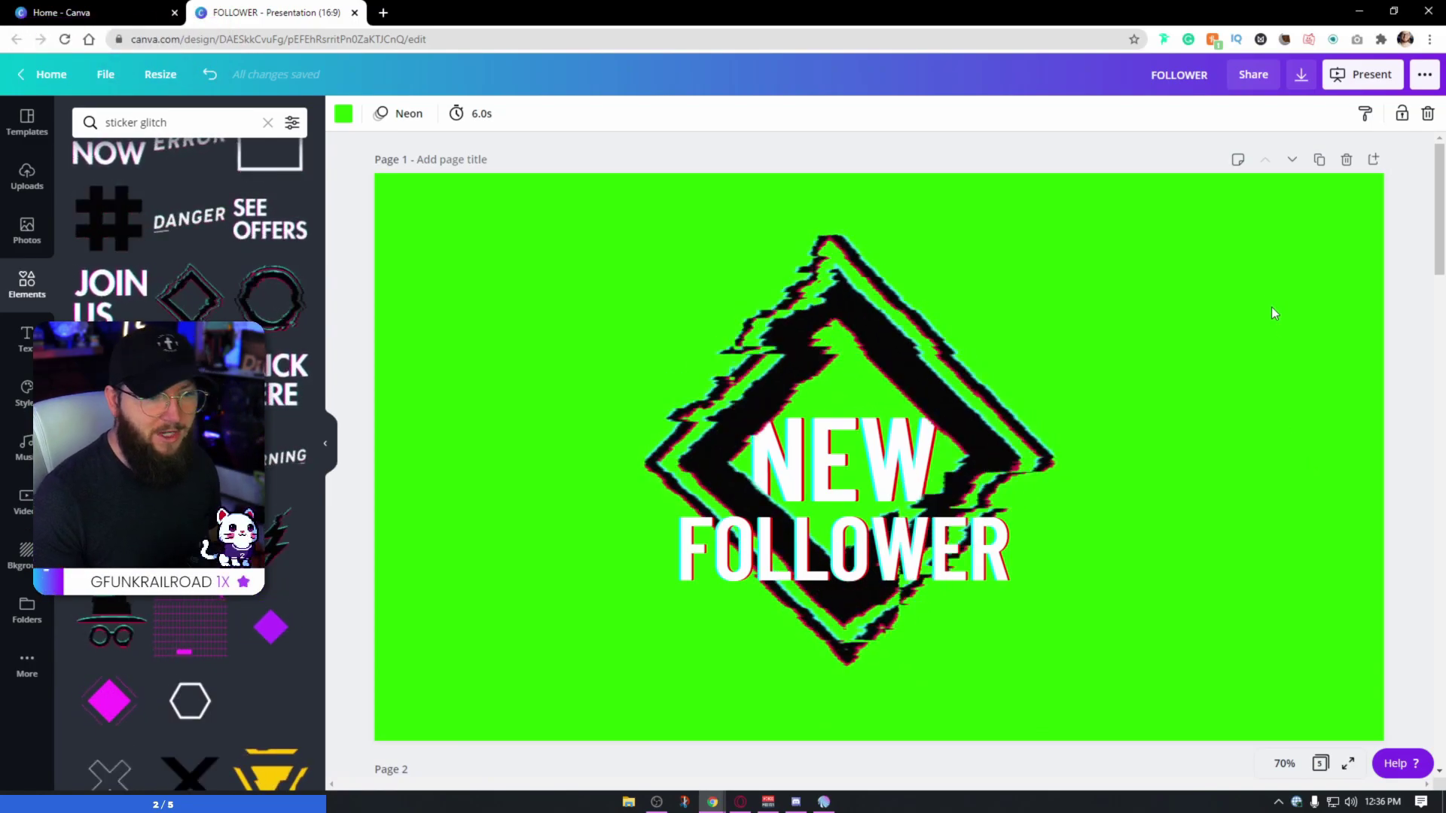
left_click(1302, 77)
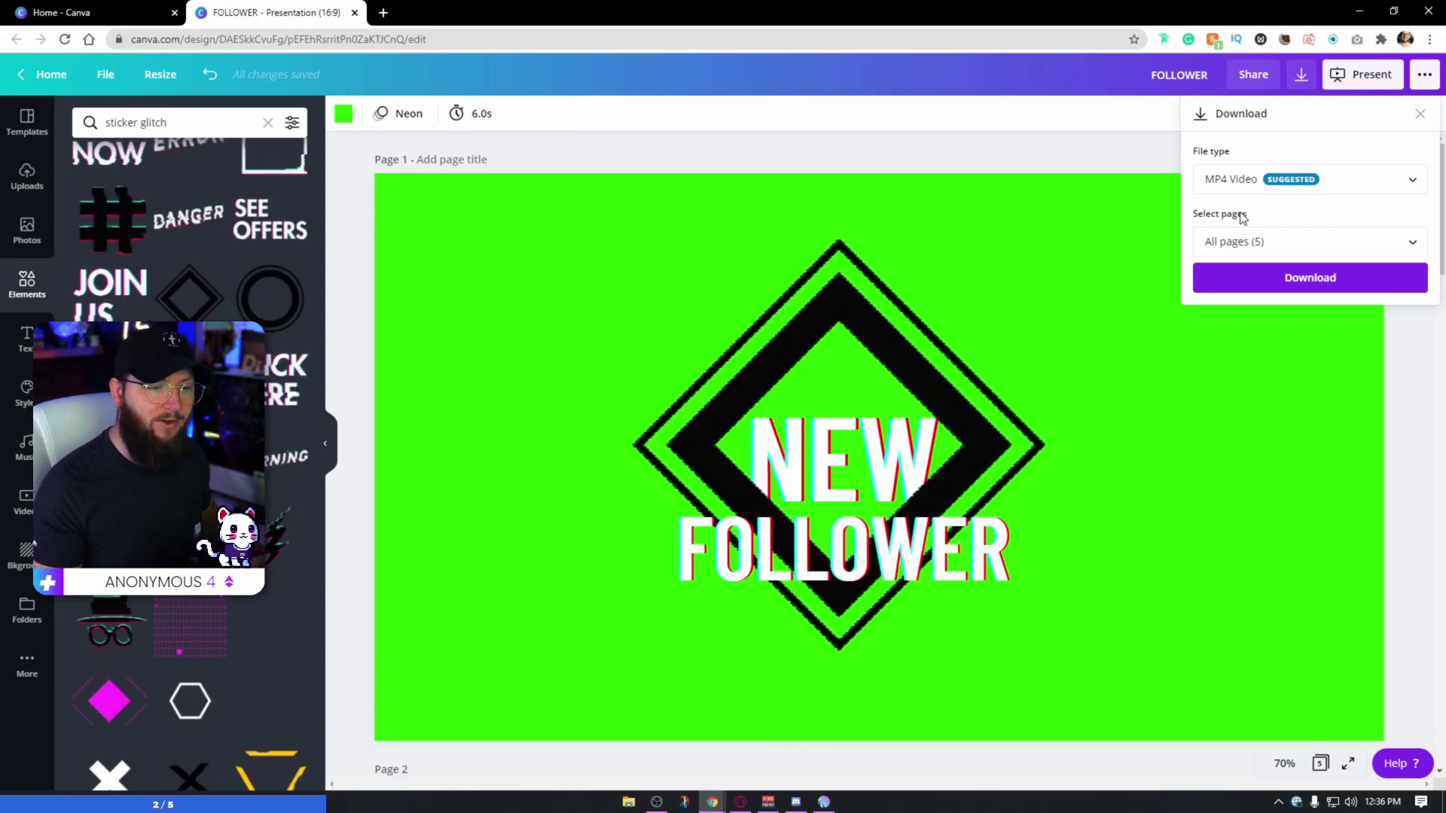
left_click(1252, 194)
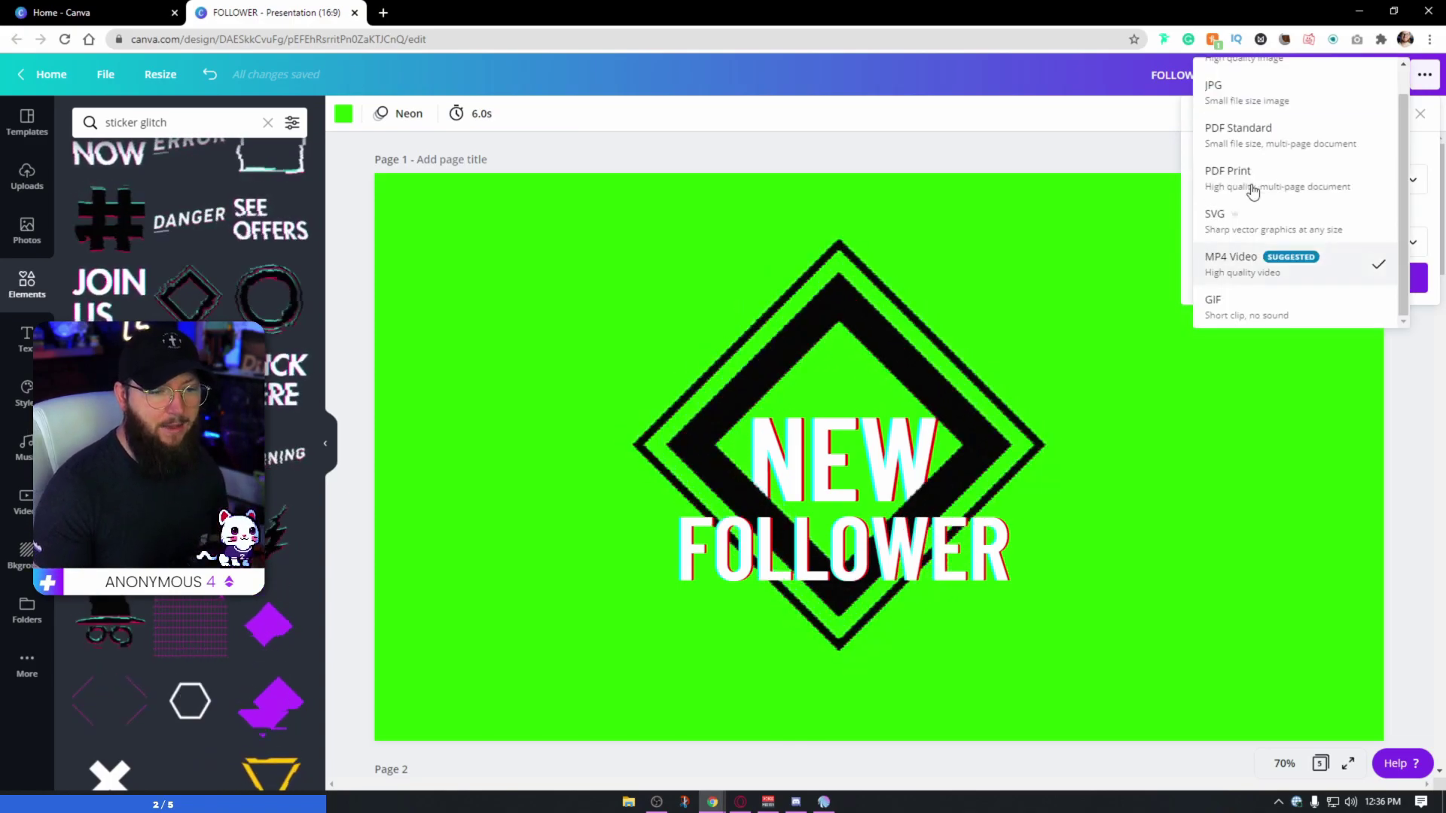
left_click(1308, 264)
Limit the download to Page 2 only, start it, and open a new browser tab
left_click(1305, 244)
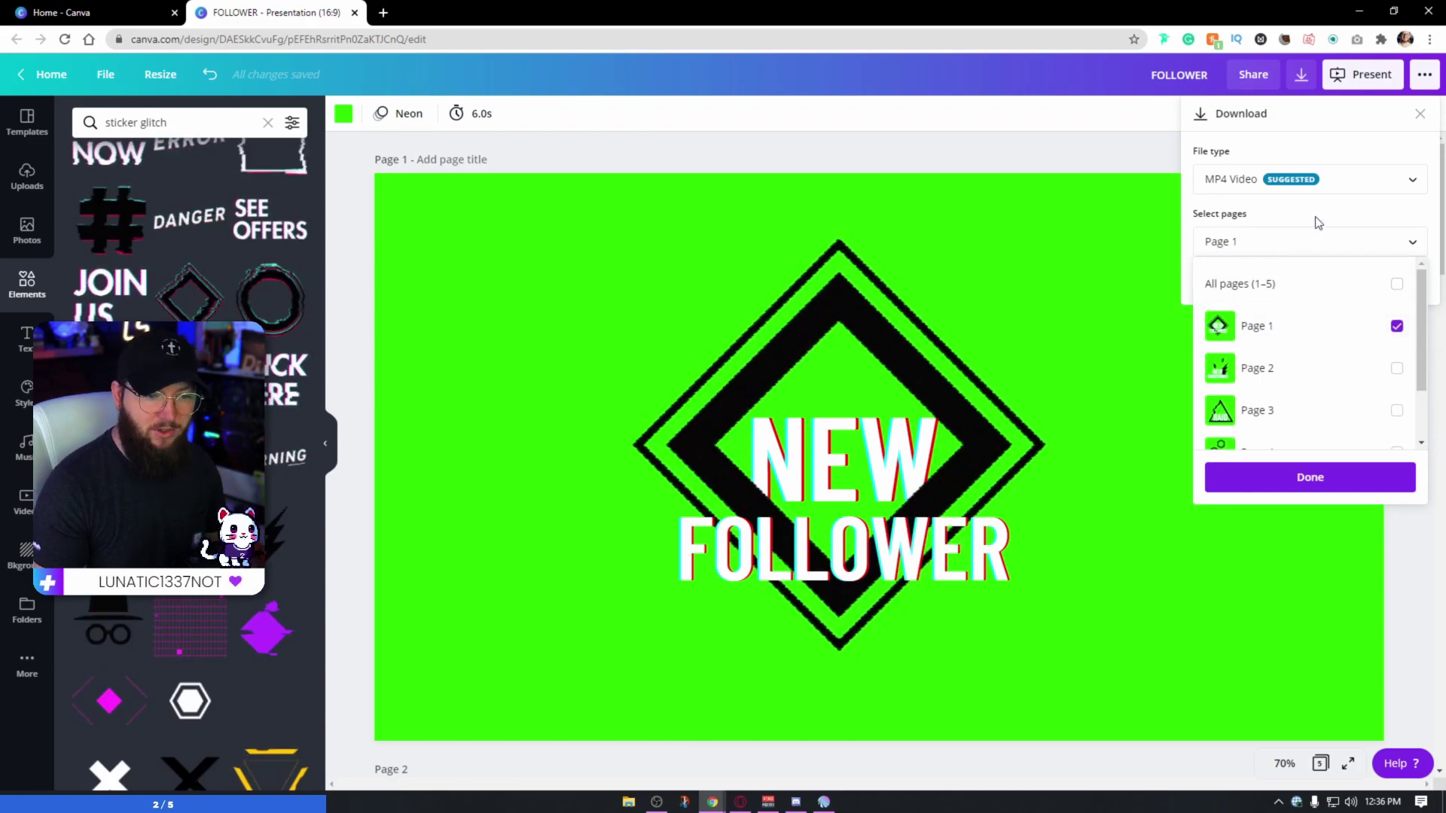
left_click(1321, 241)
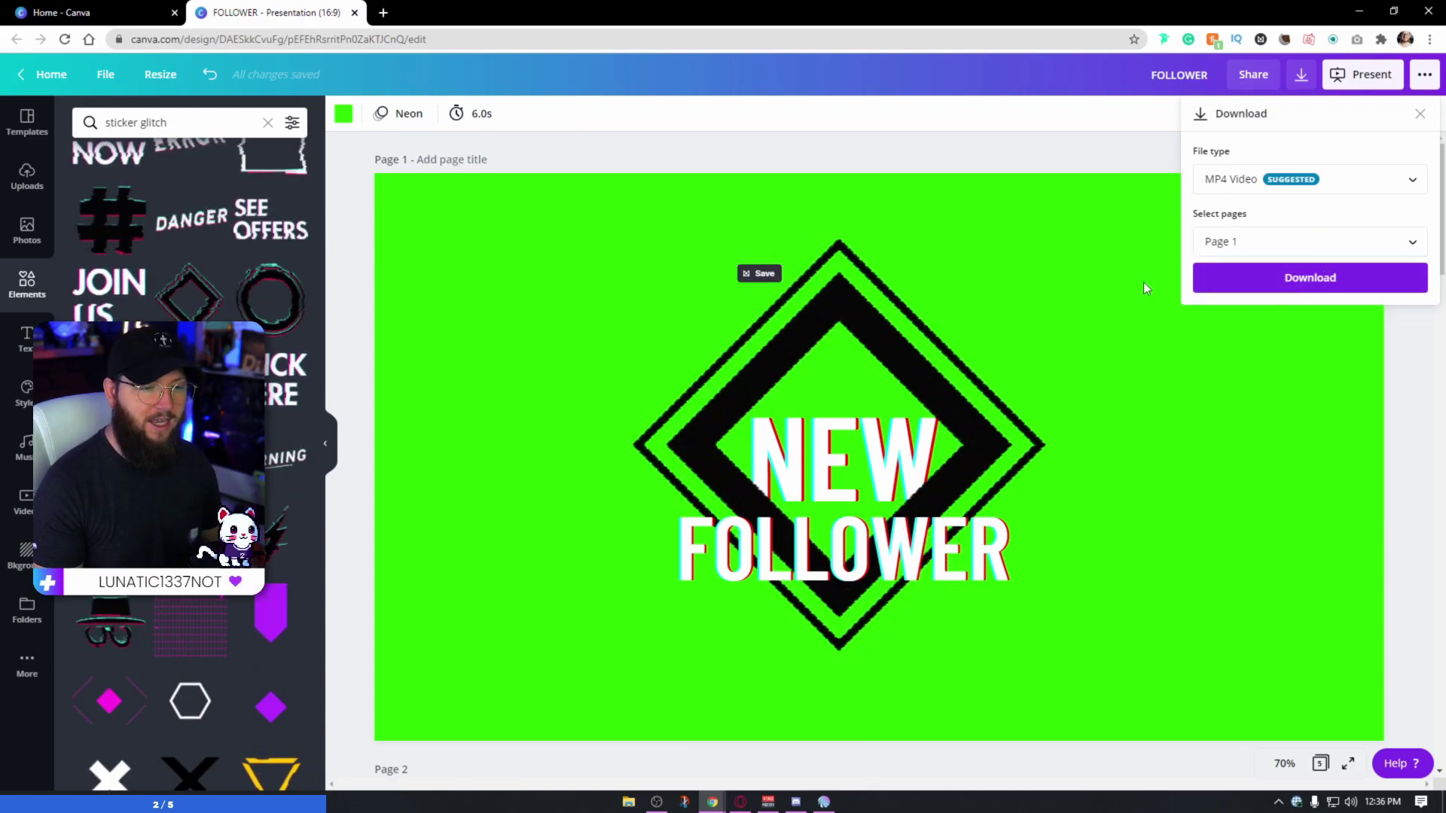
left_click(1277, 241)
left_click(1256, 367)
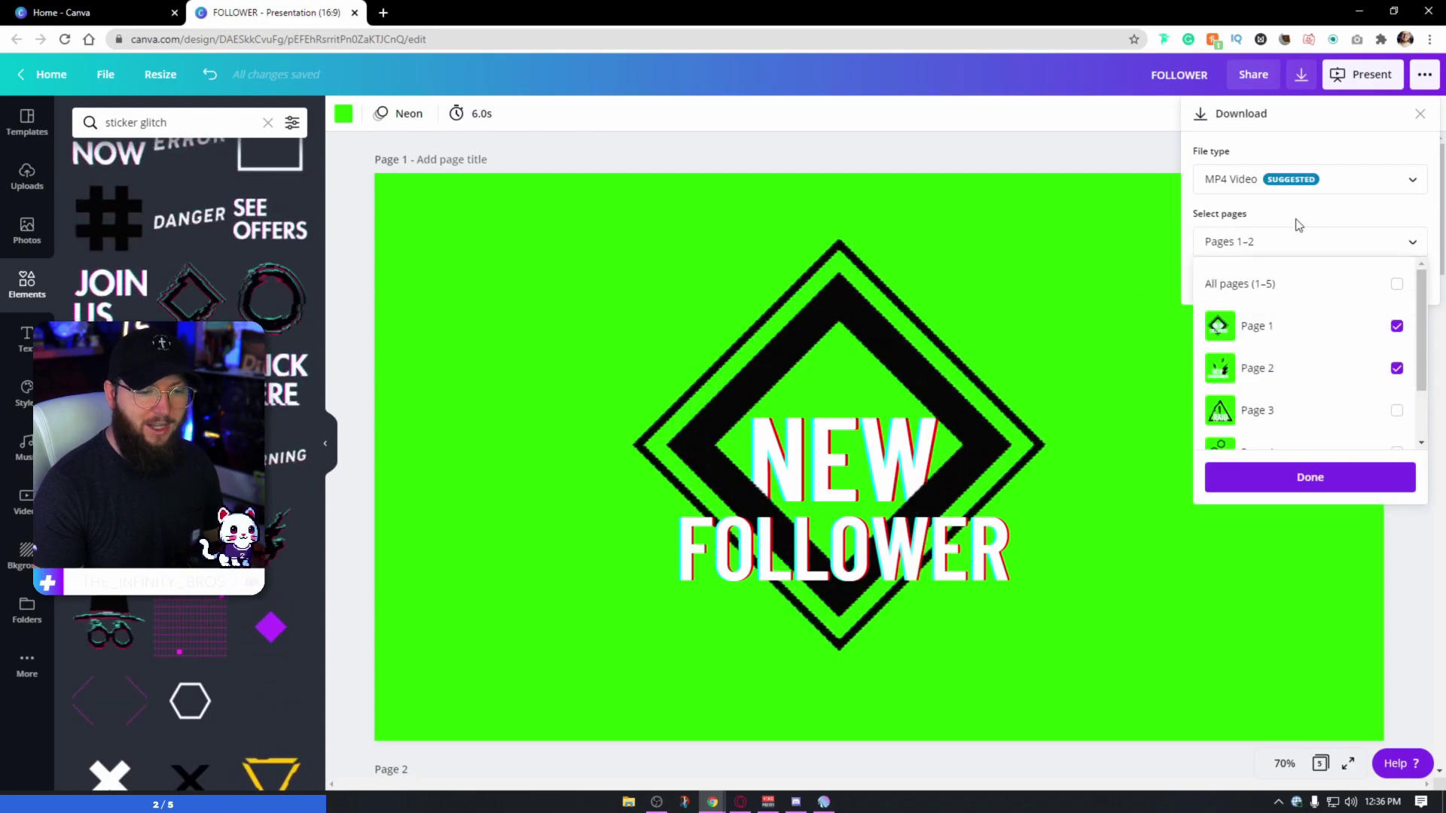
left_click(1396, 326)
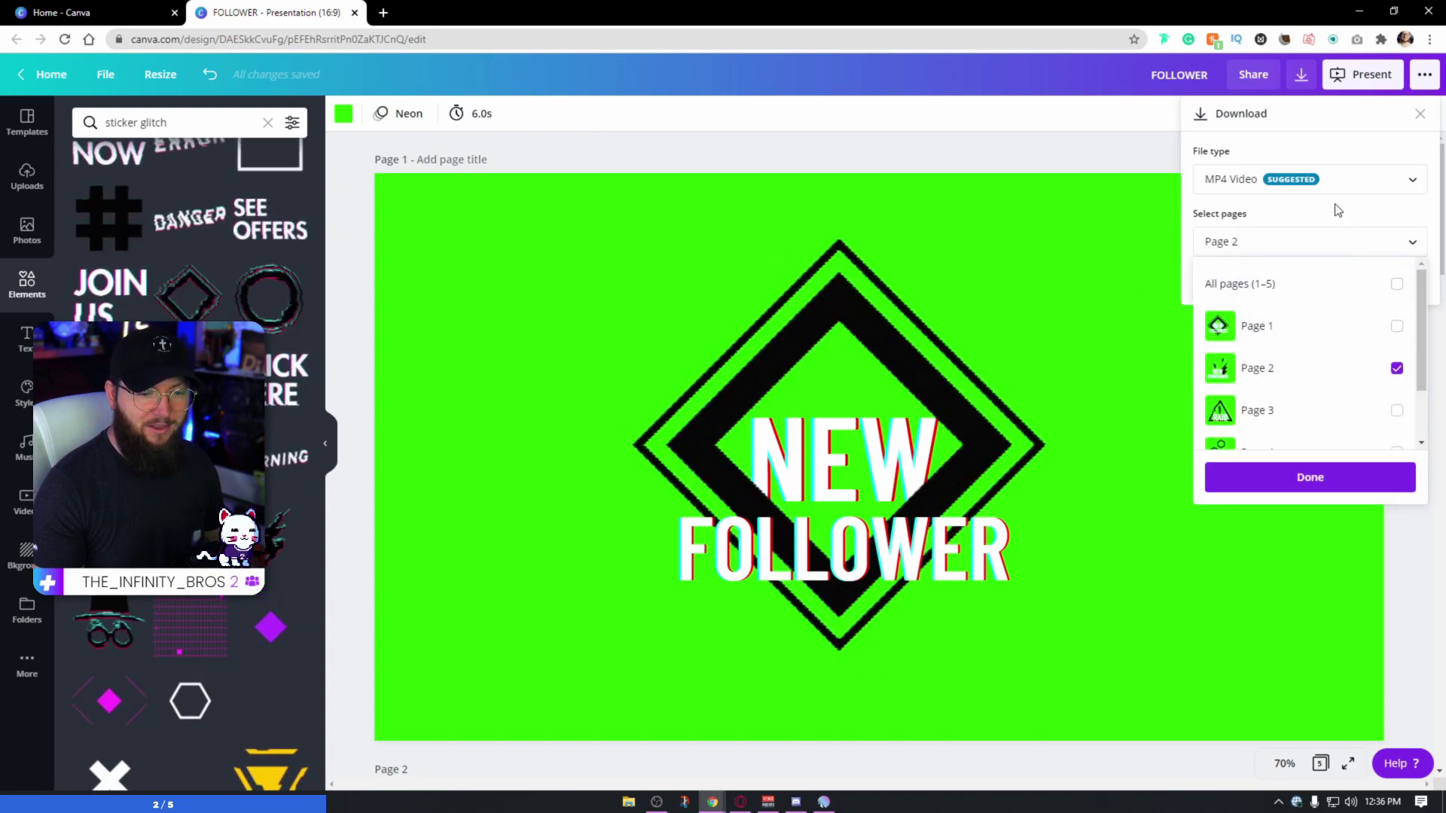
left_click(1291, 242)
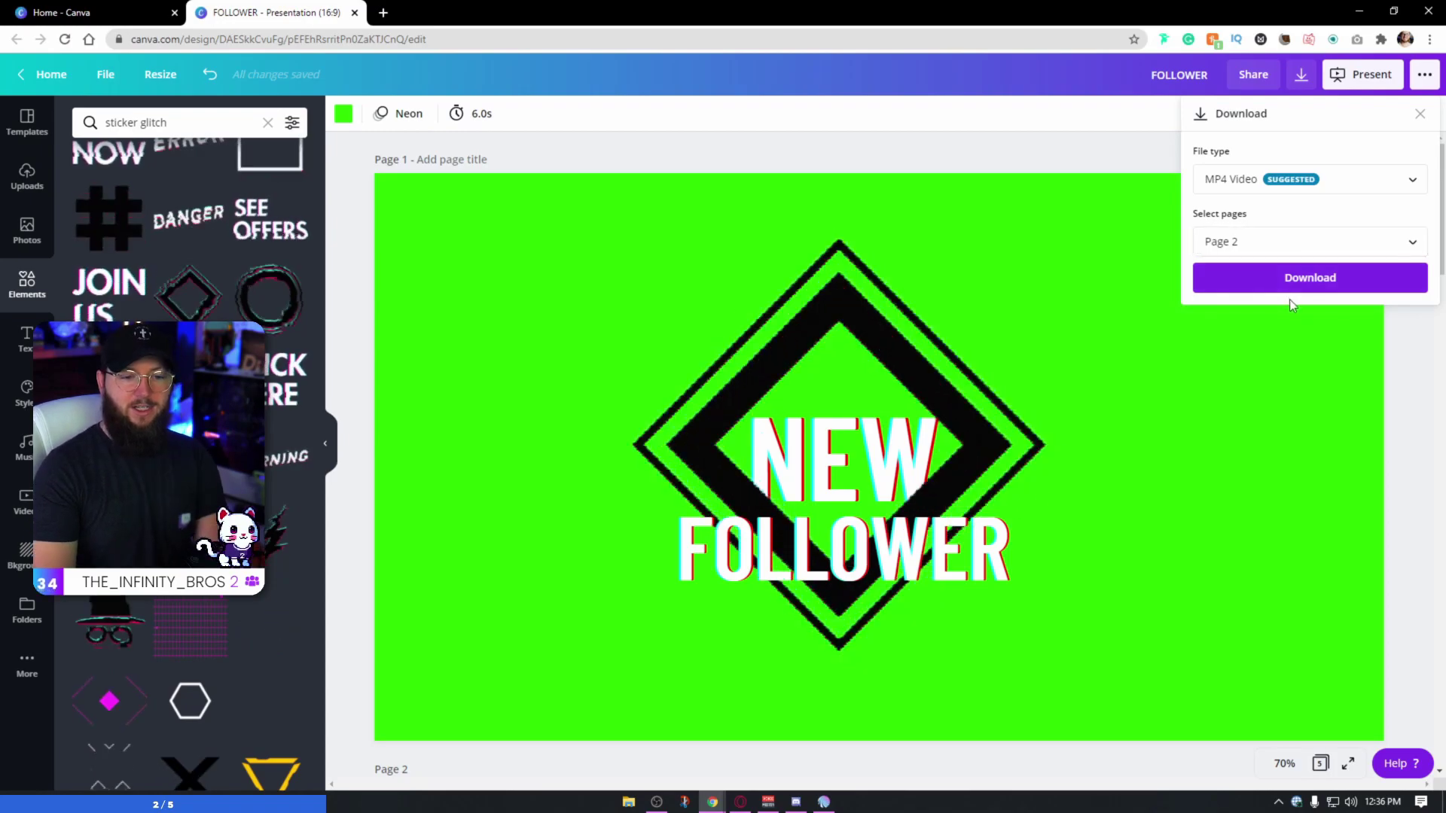
left_click(1289, 278)
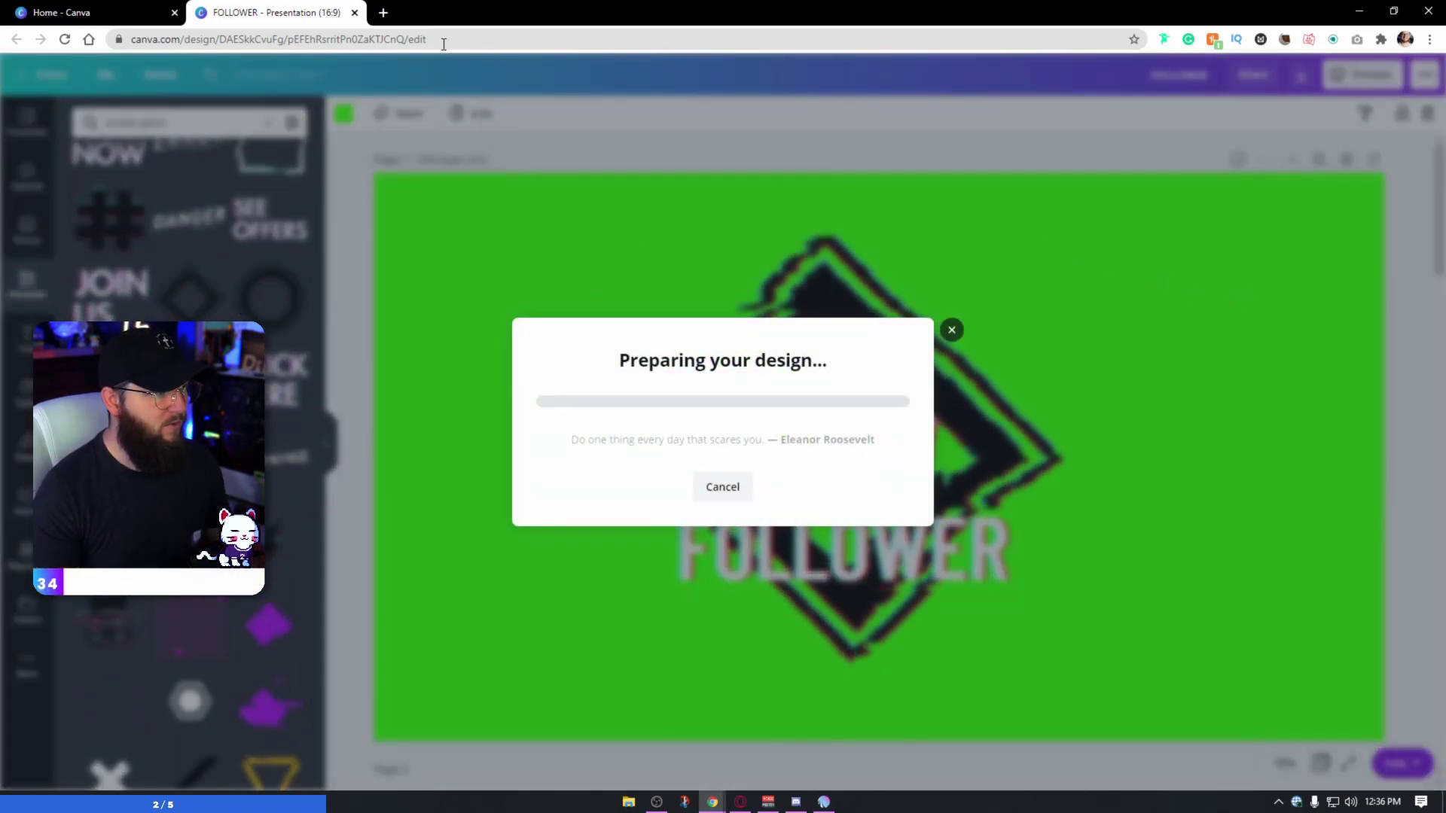
left_click(384, 12)
Go to StreamElements overlays, start a new 1080p overlay and show the widget categories
type("strea")
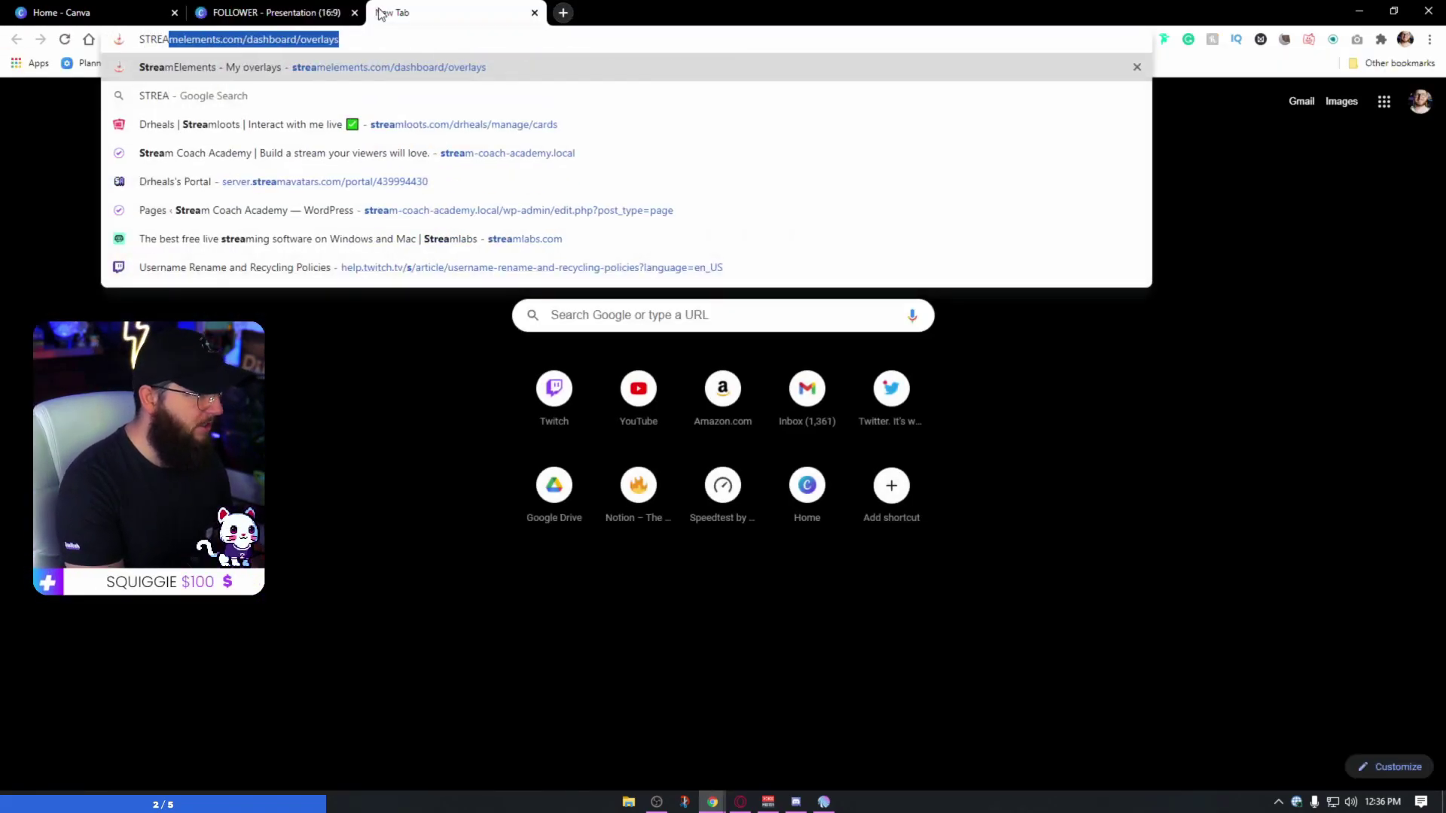
key("Return")
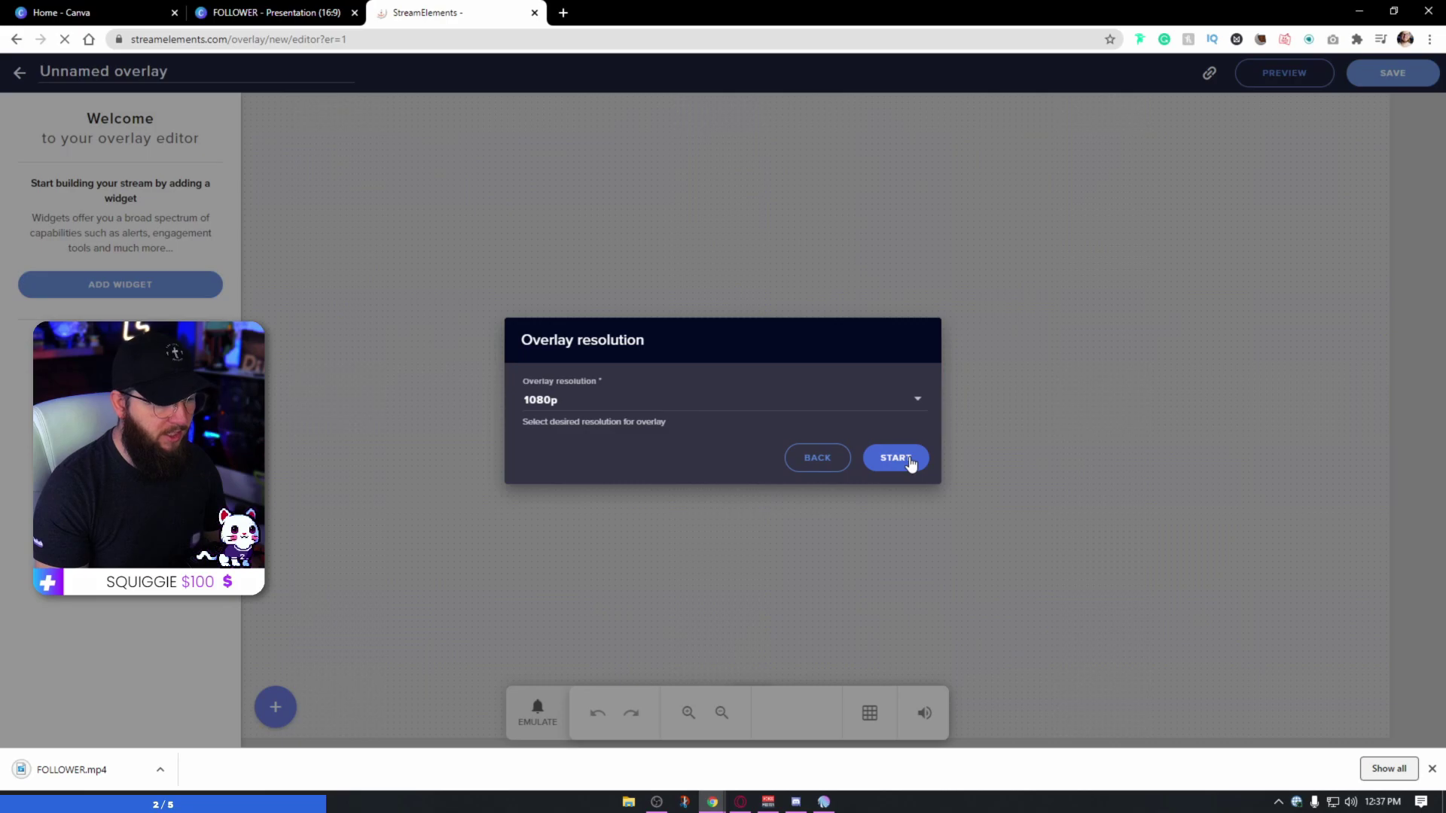
left_click(1082, 444)
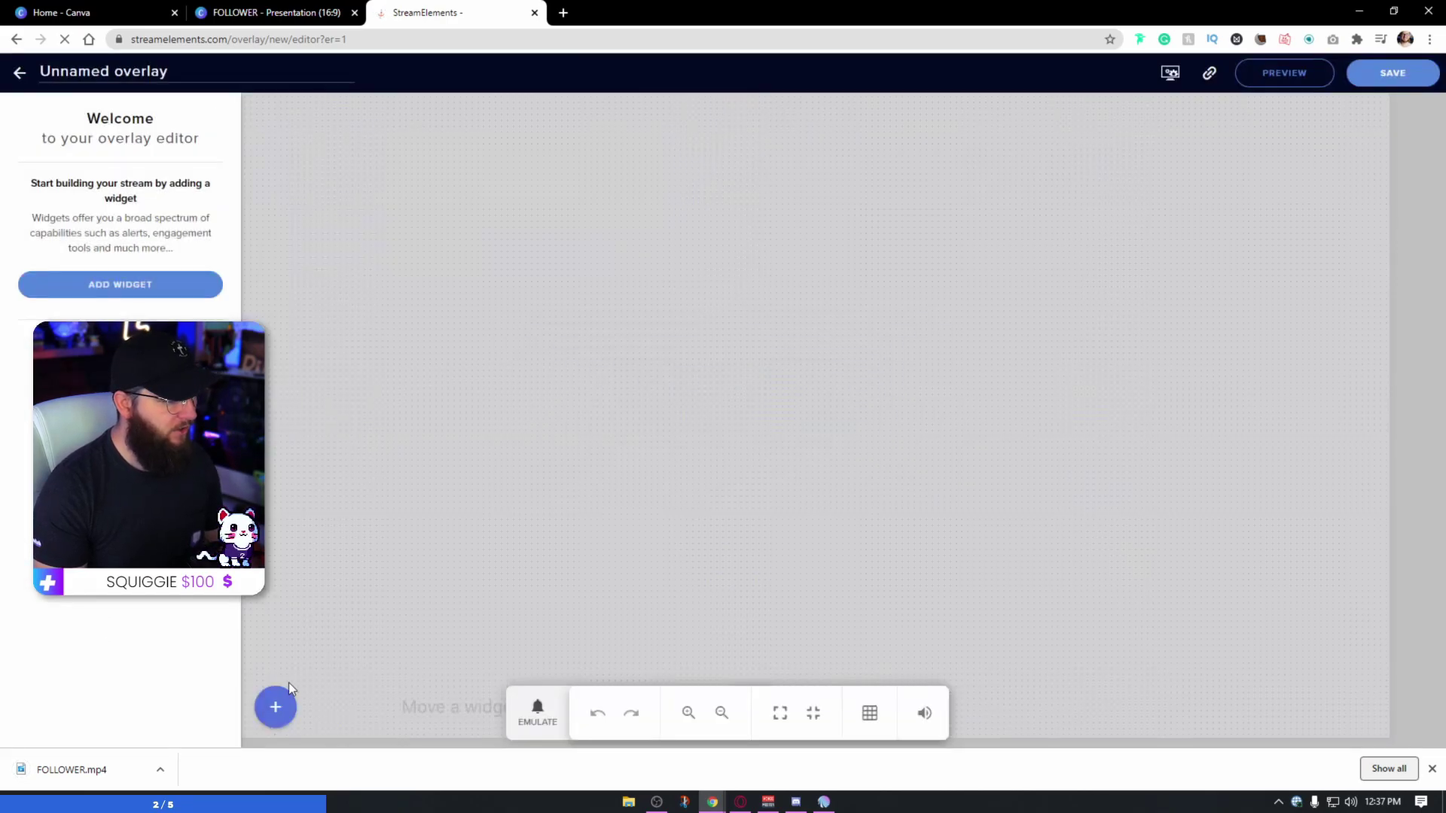
left_click(269, 703)
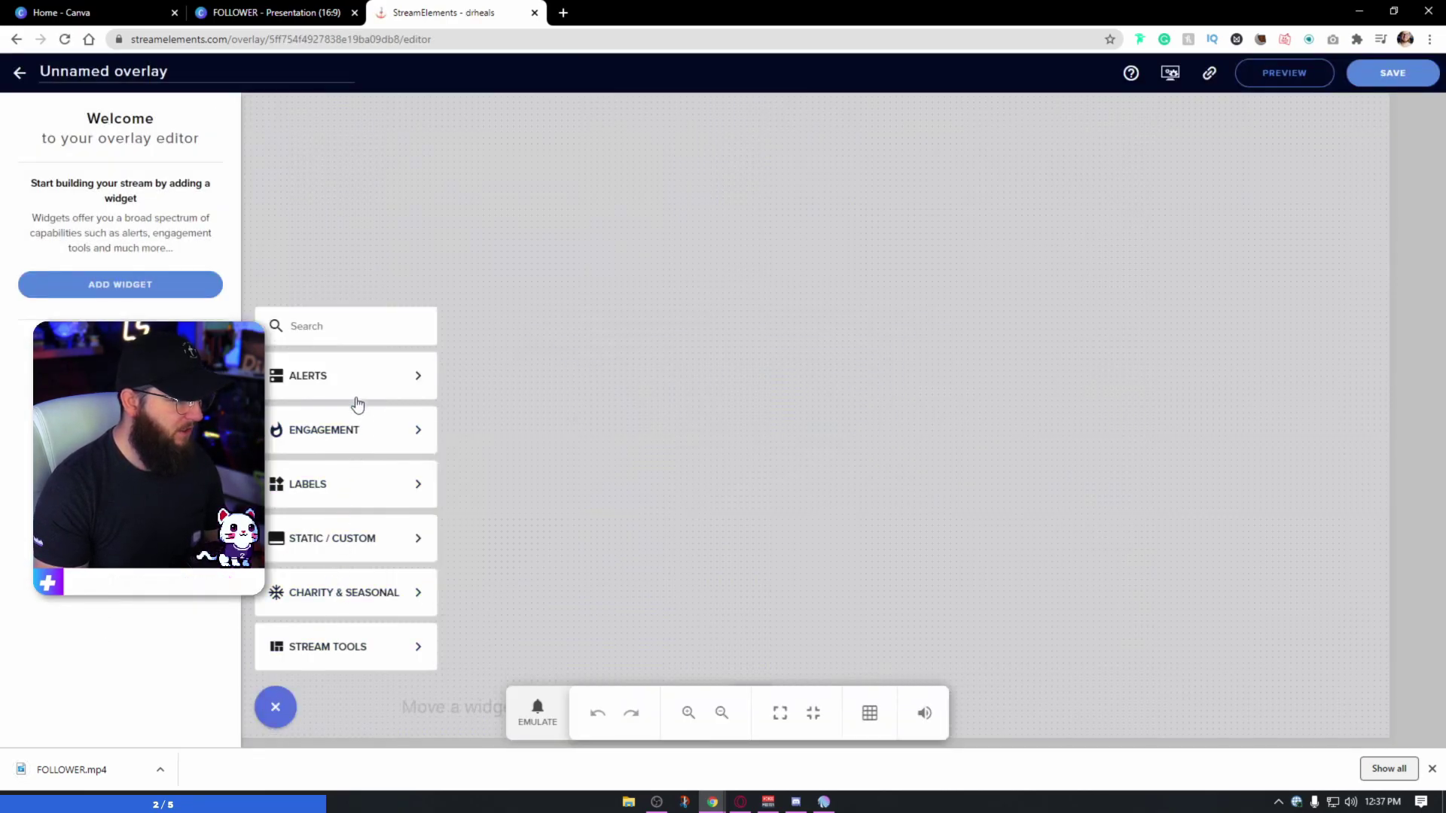
Add an AlertBox widget and turn off the Follower, Tip, Cheer and following alert types
mouse_move(374, 384)
left_click(543, 361)
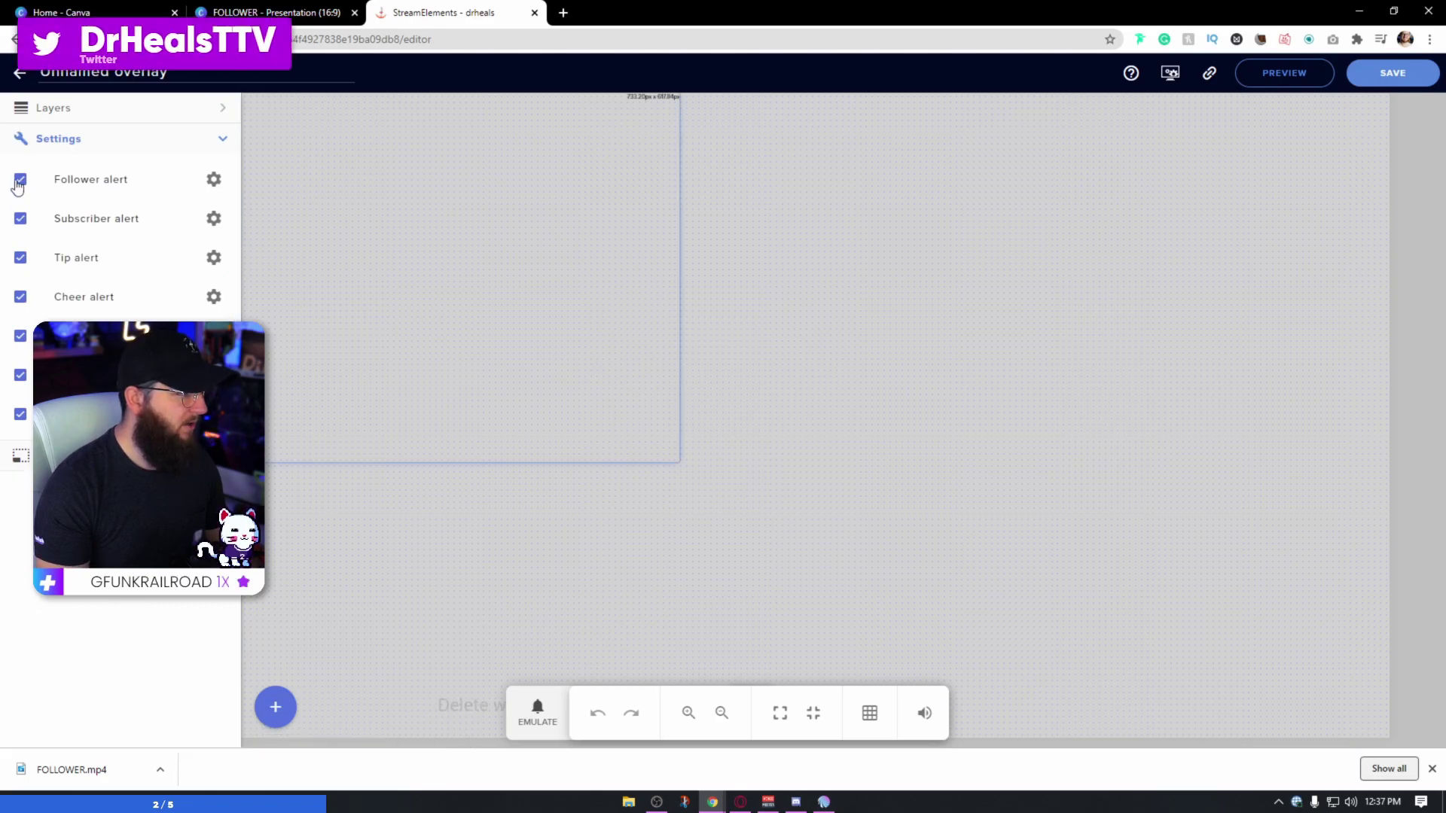
left_click(19, 181)
left_click(20, 258)
left_click(20, 298)
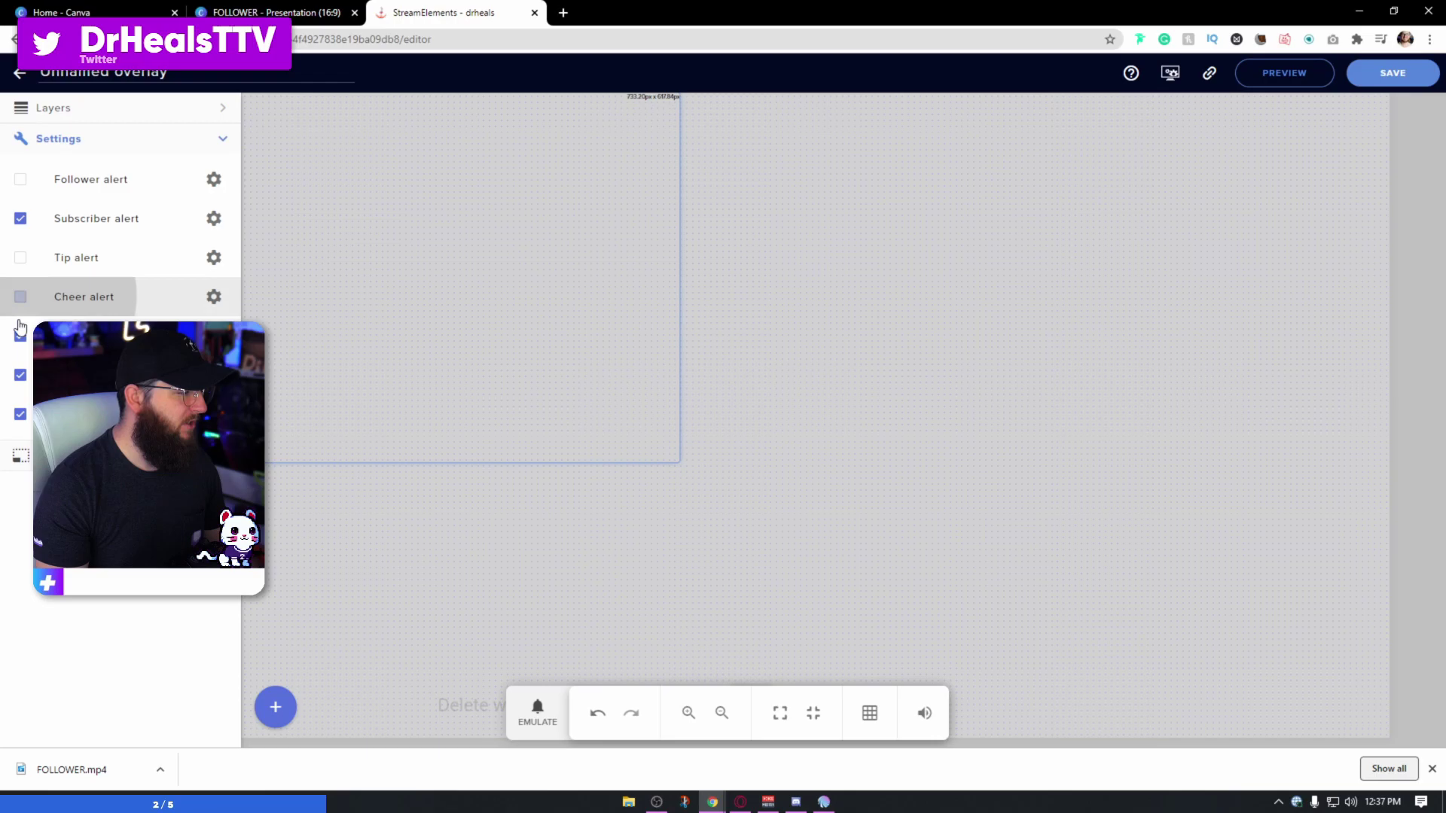
left_click(21, 336)
Keep Subscriber alert enabled and glance at its gear settings
left_click(98, 220)
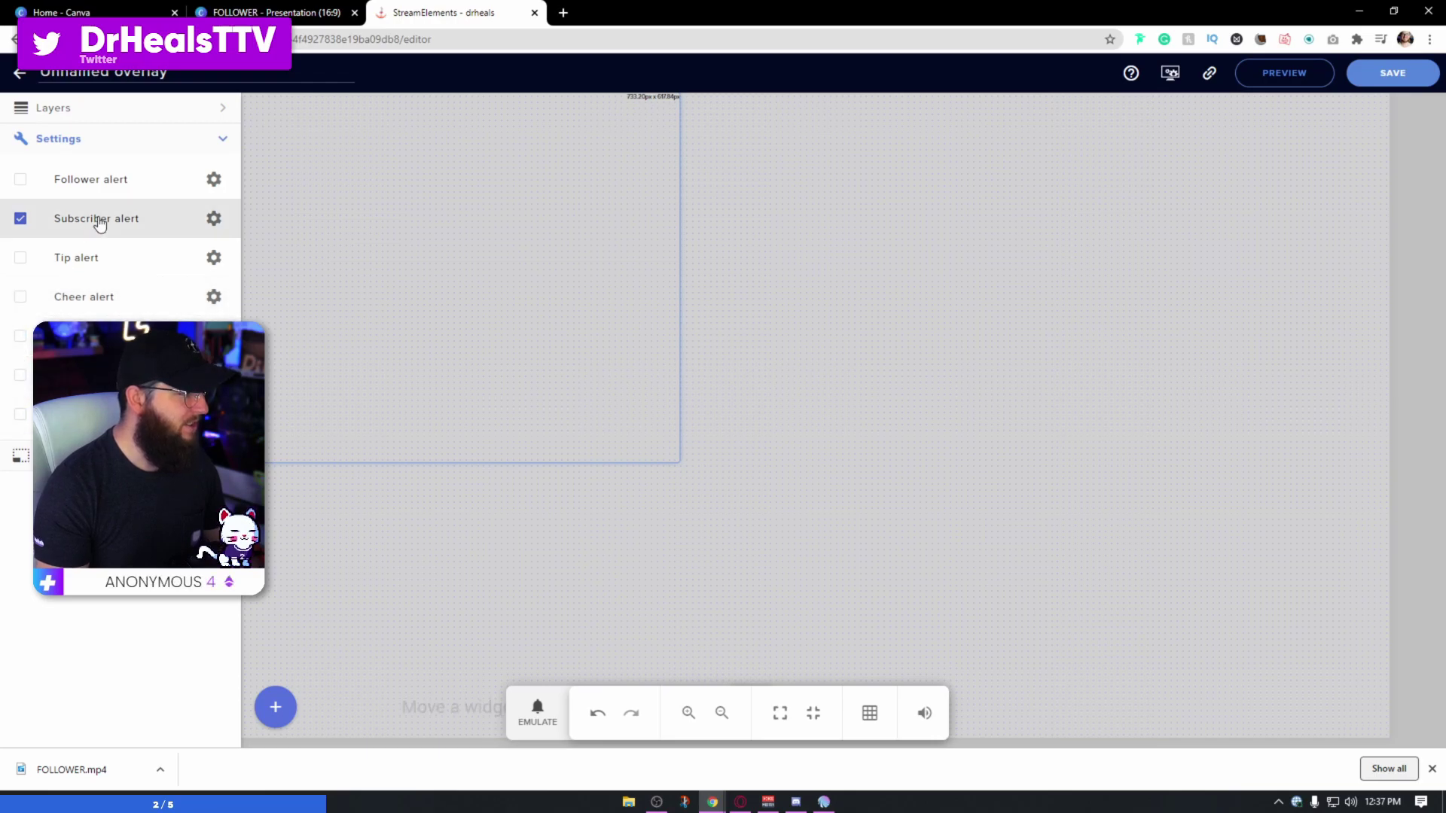
left_click(98, 220)
left_click(215, 221)
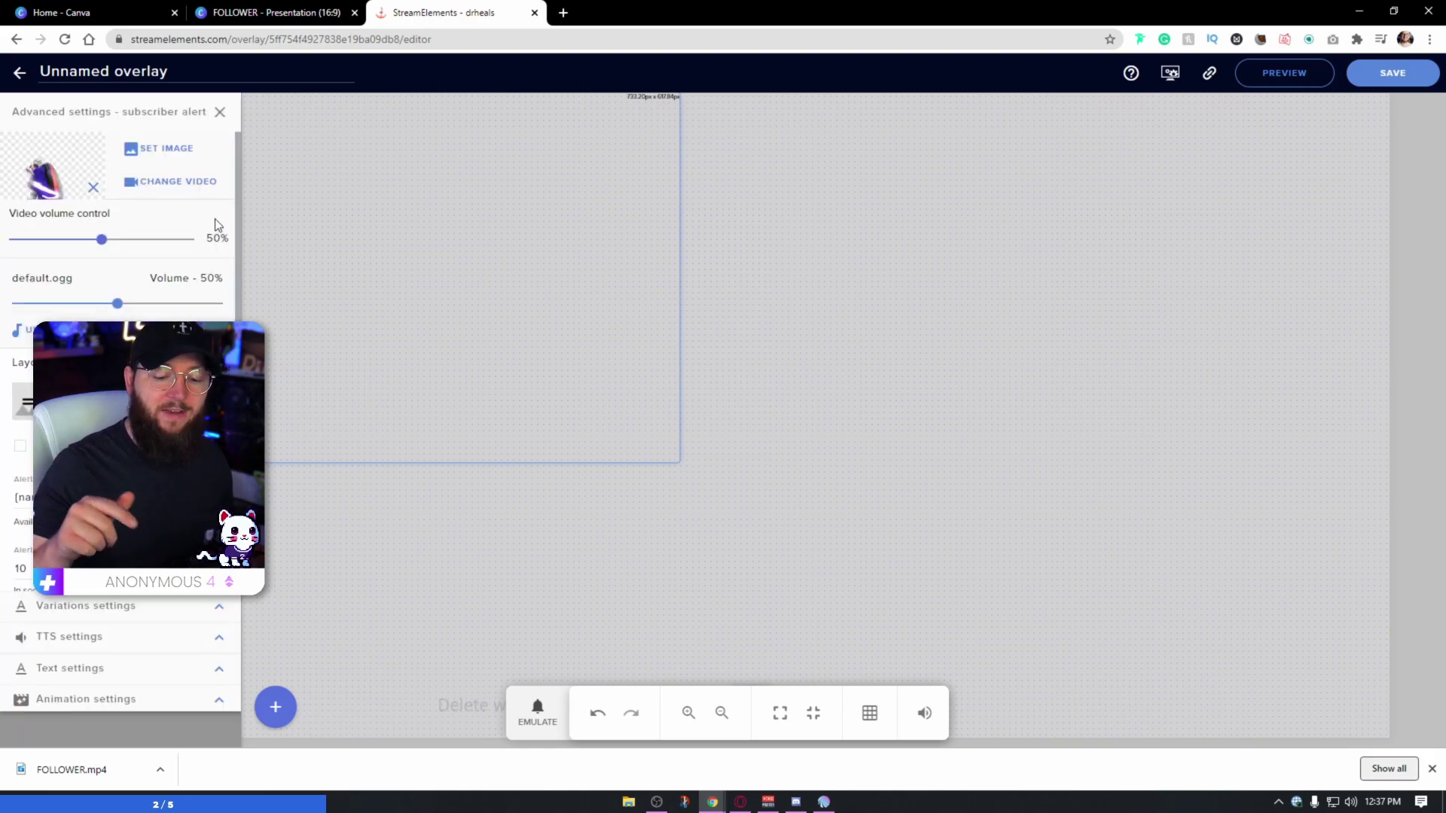
left_click(548, 355)
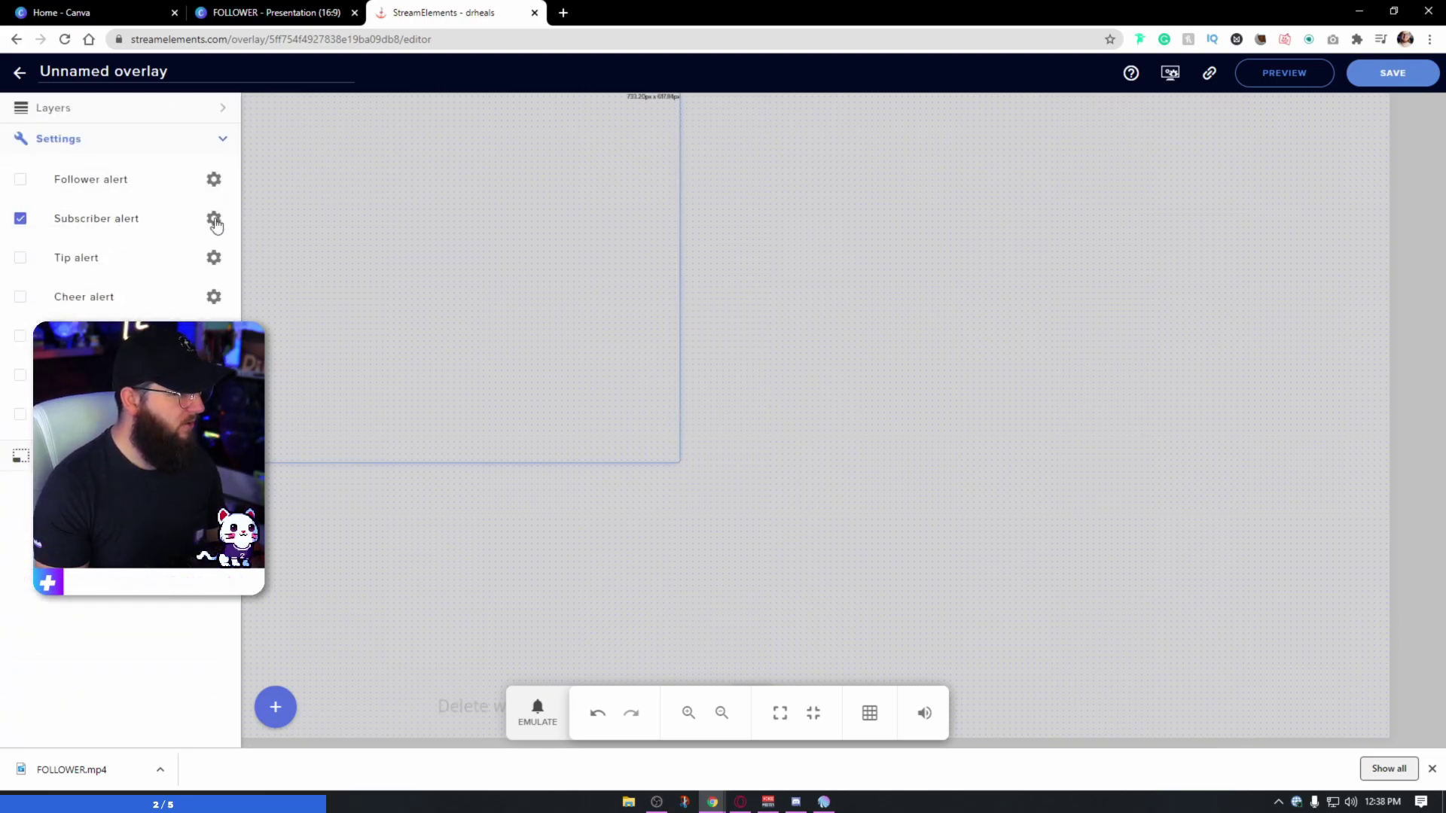
Upload FOLLOWER.mp4 and set it as the subscriber alert's video
left_click(215, 221)
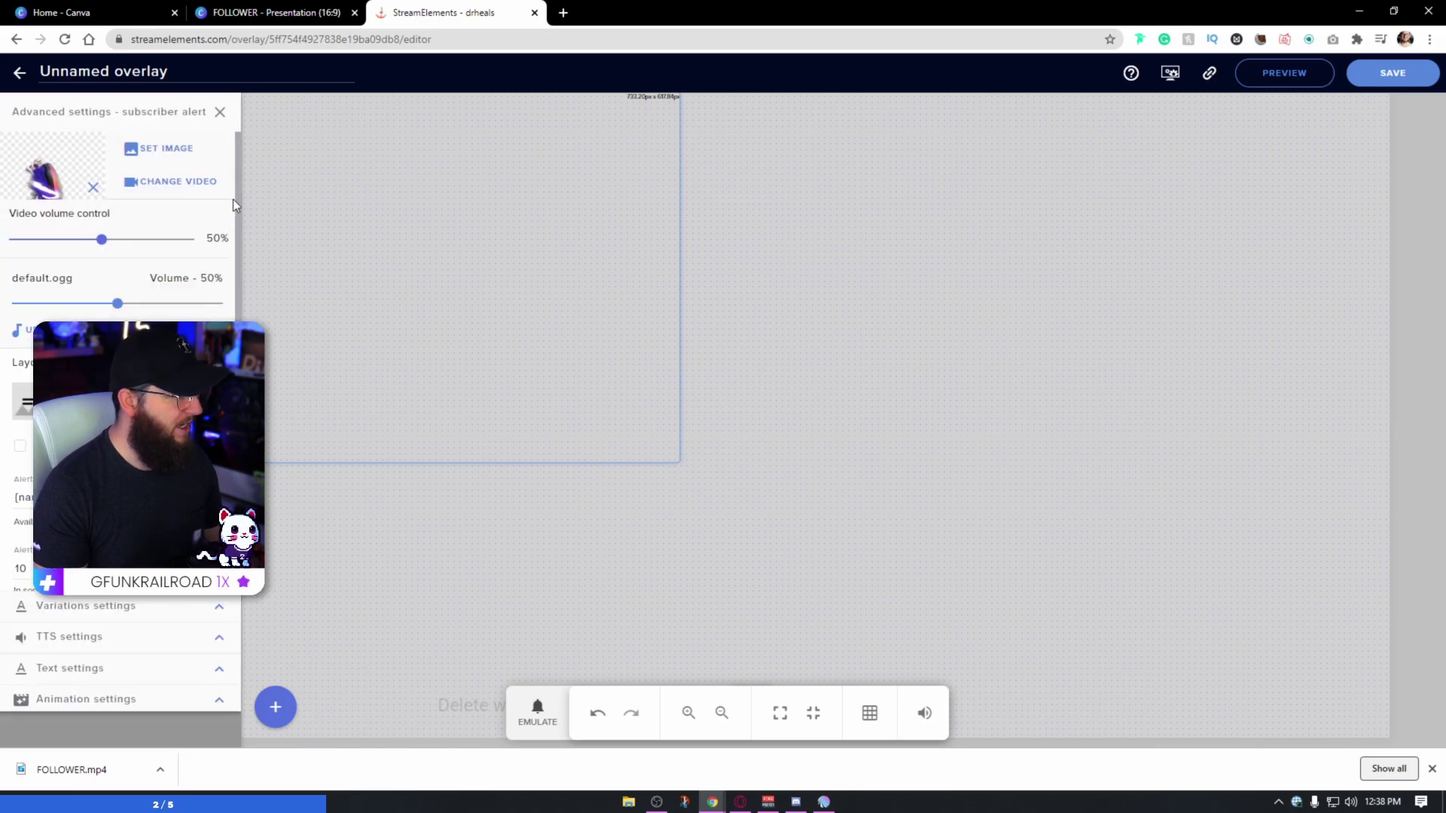
left_click(169, 186)
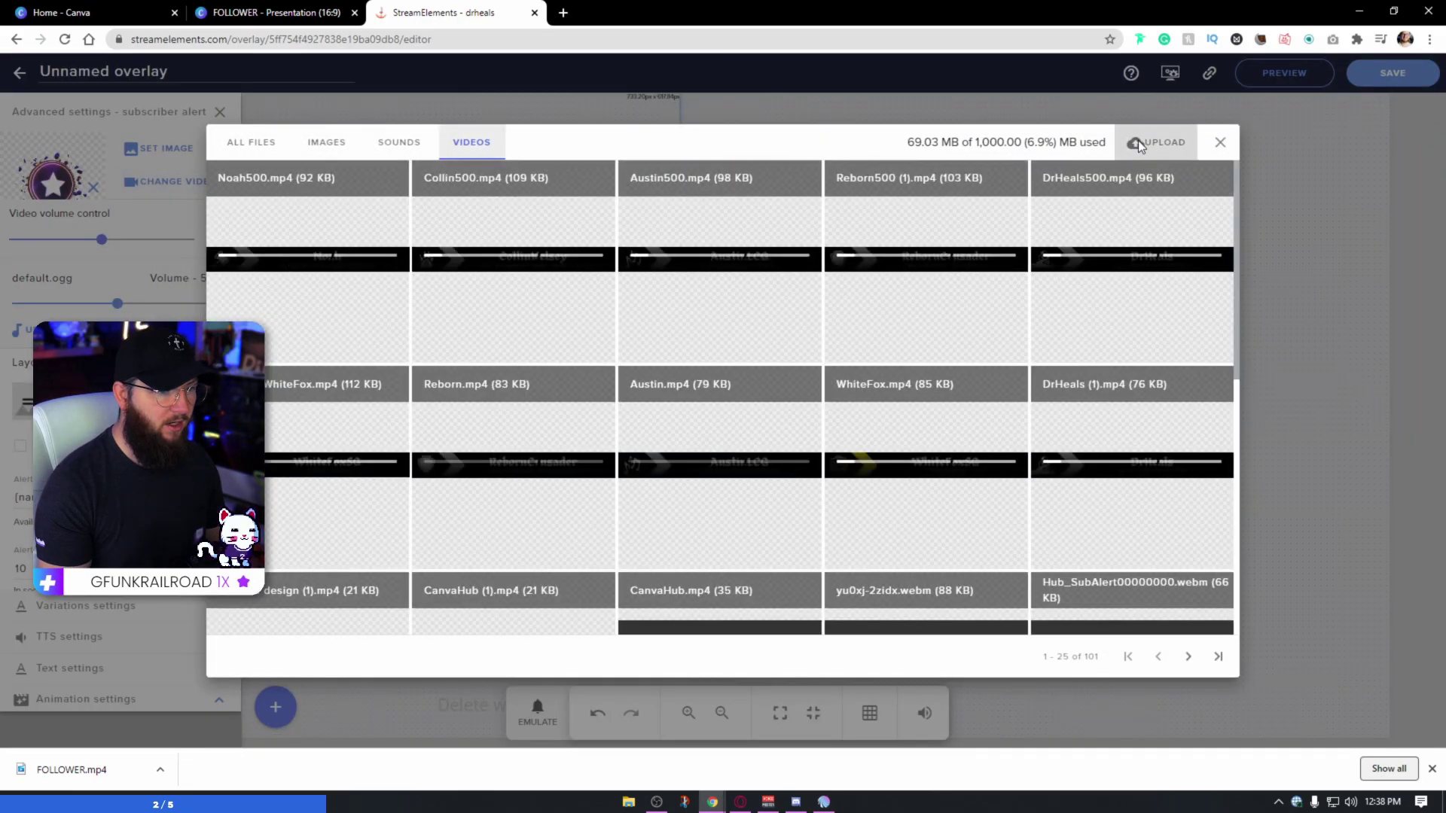
left_click(1139, 143)
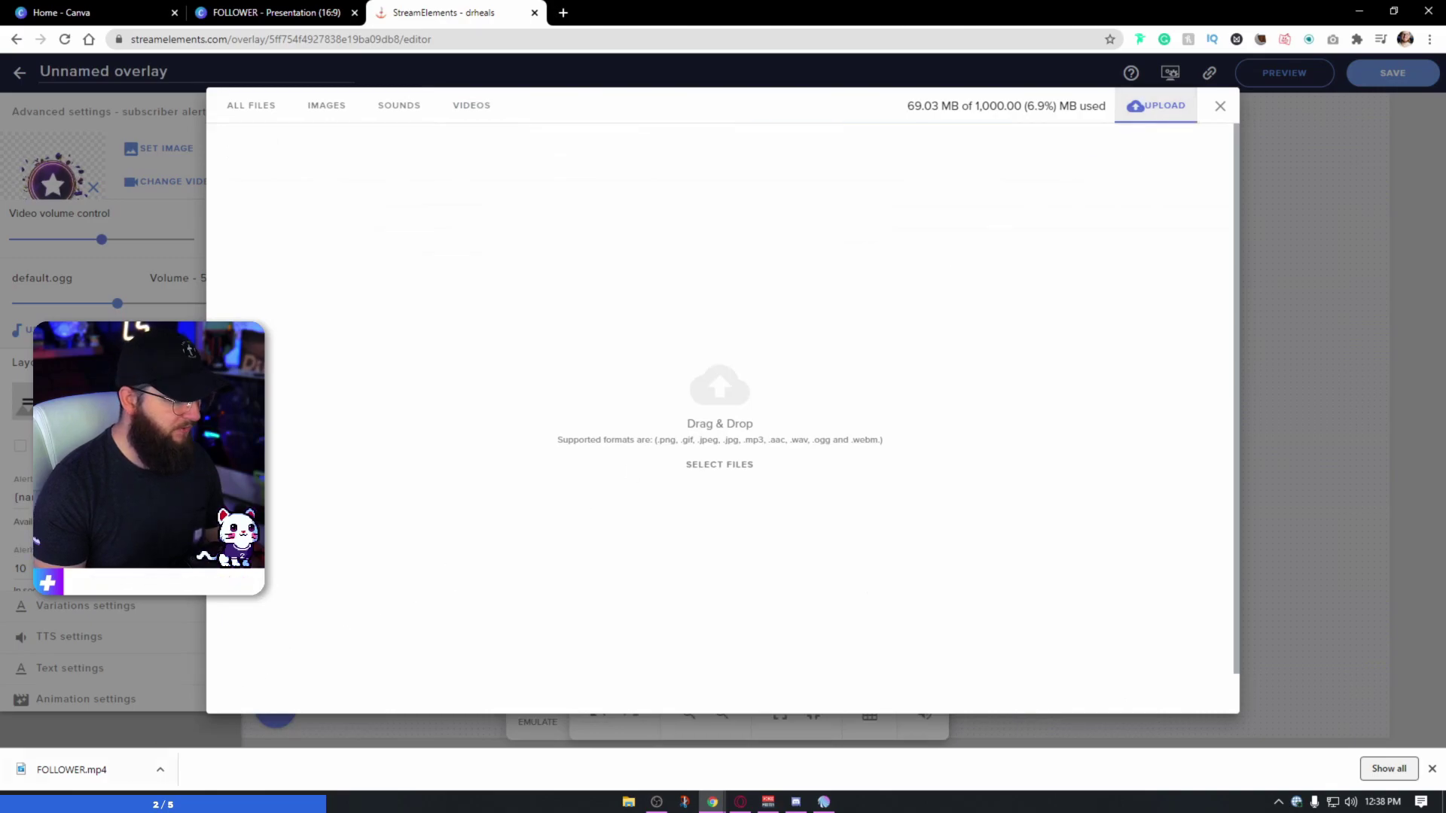
left_click_drag(96, 778, 710, 445)
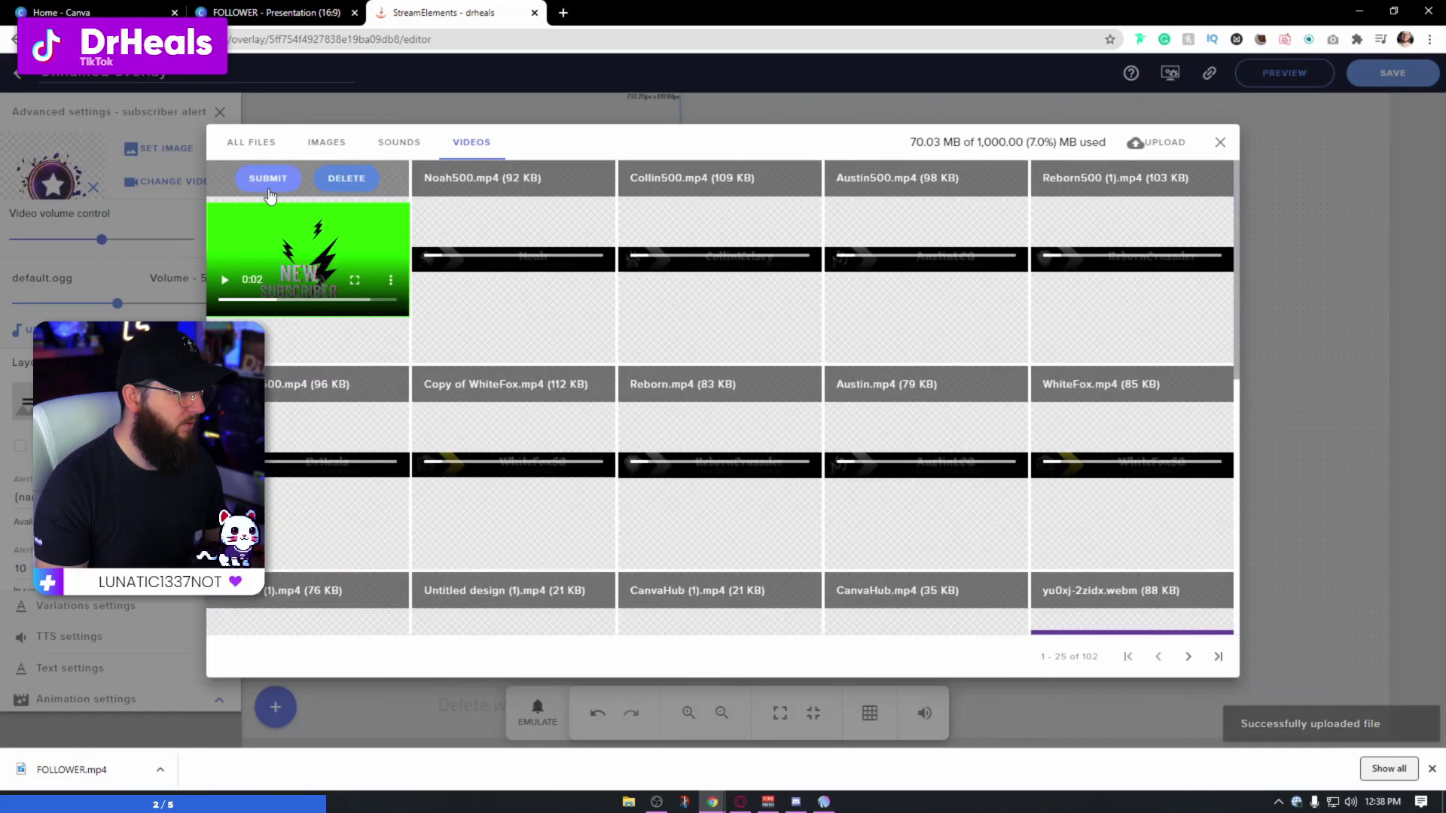
left_click(268, 189)
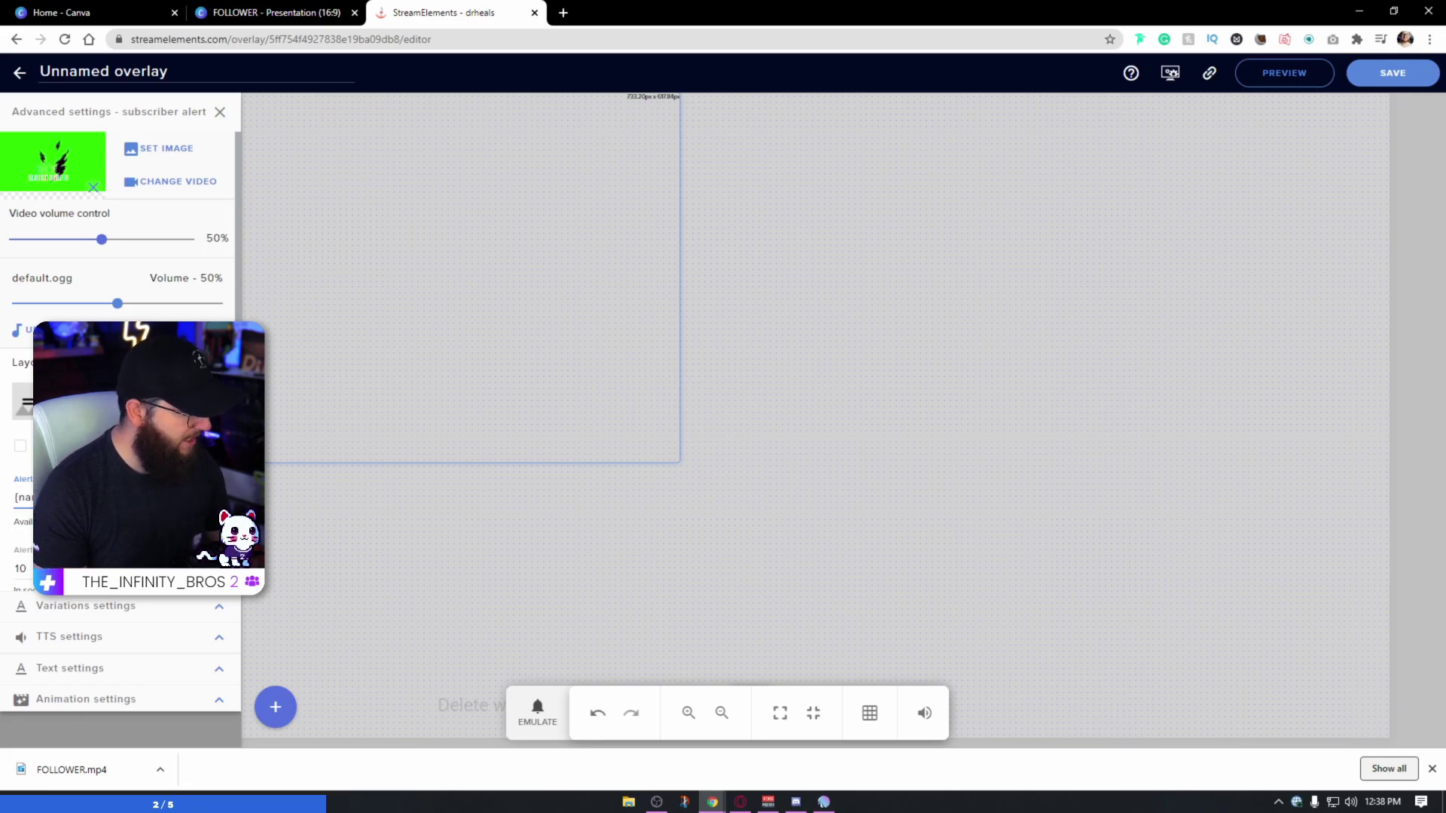
Scroll through the subscriber alert's advanced settings and review the Variations settings
scroll(120, 339, "down", 2)
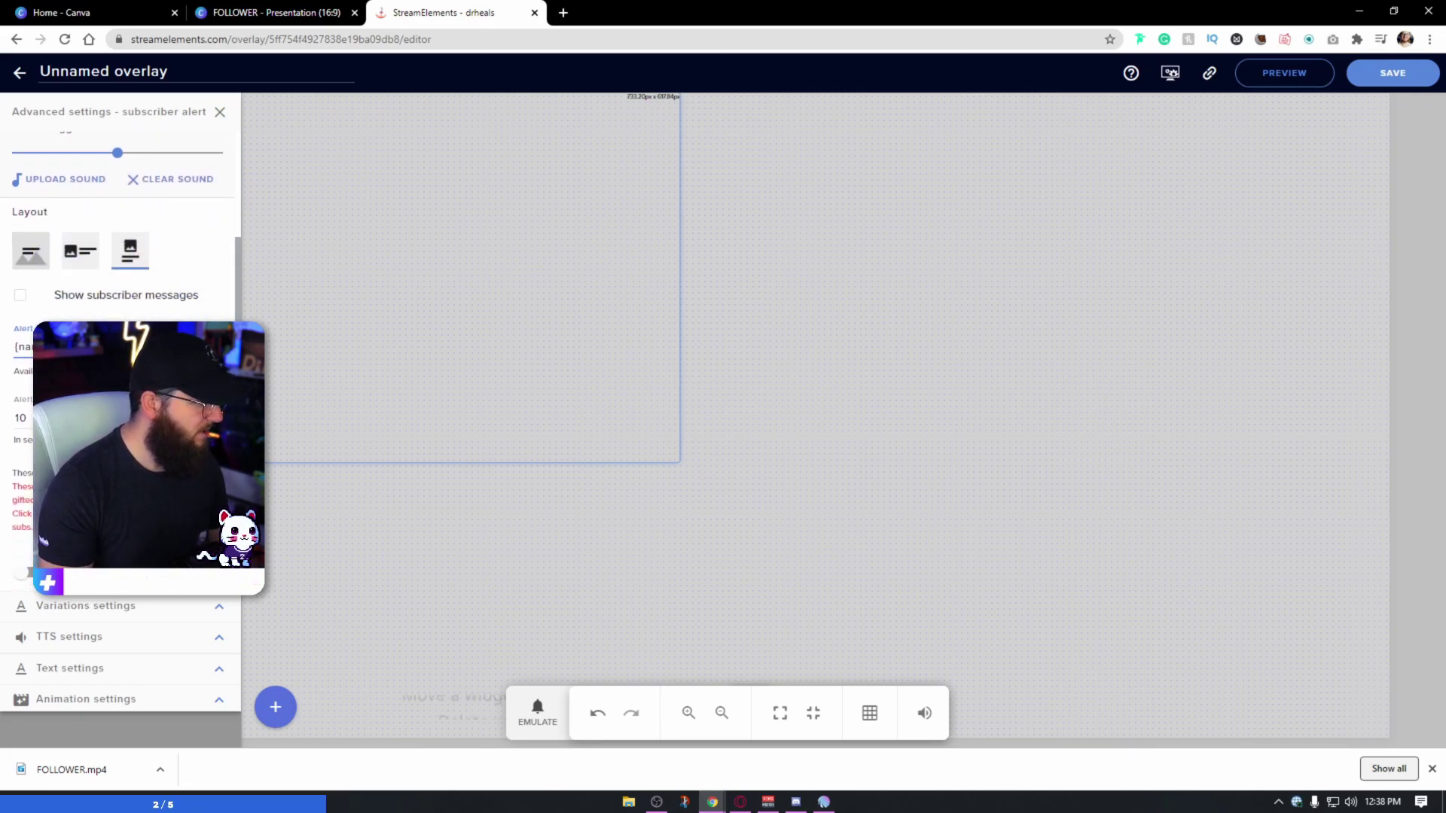
scroll(121, 339, "up", 2)
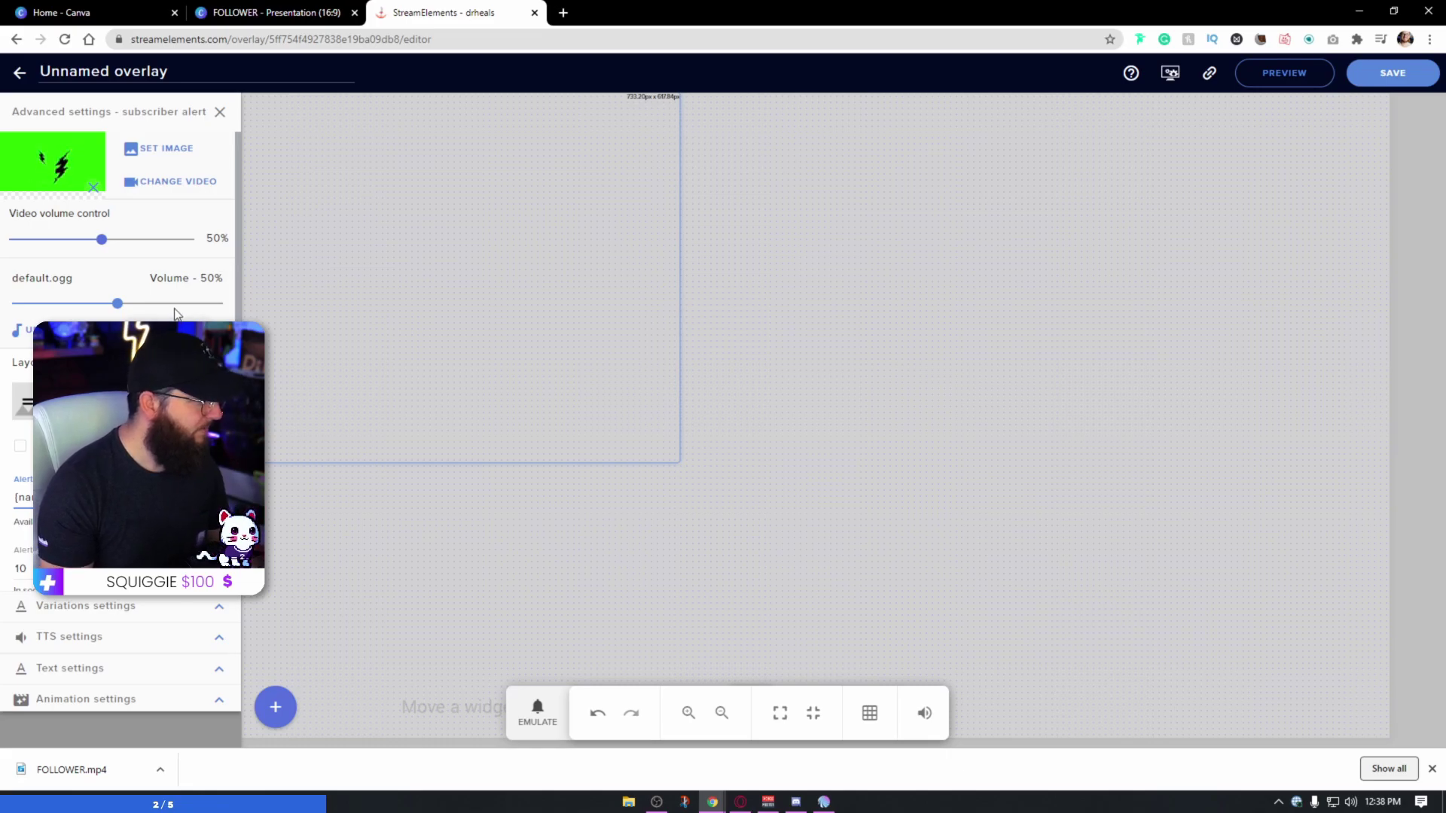
scroll(121, 339, "down", 3)
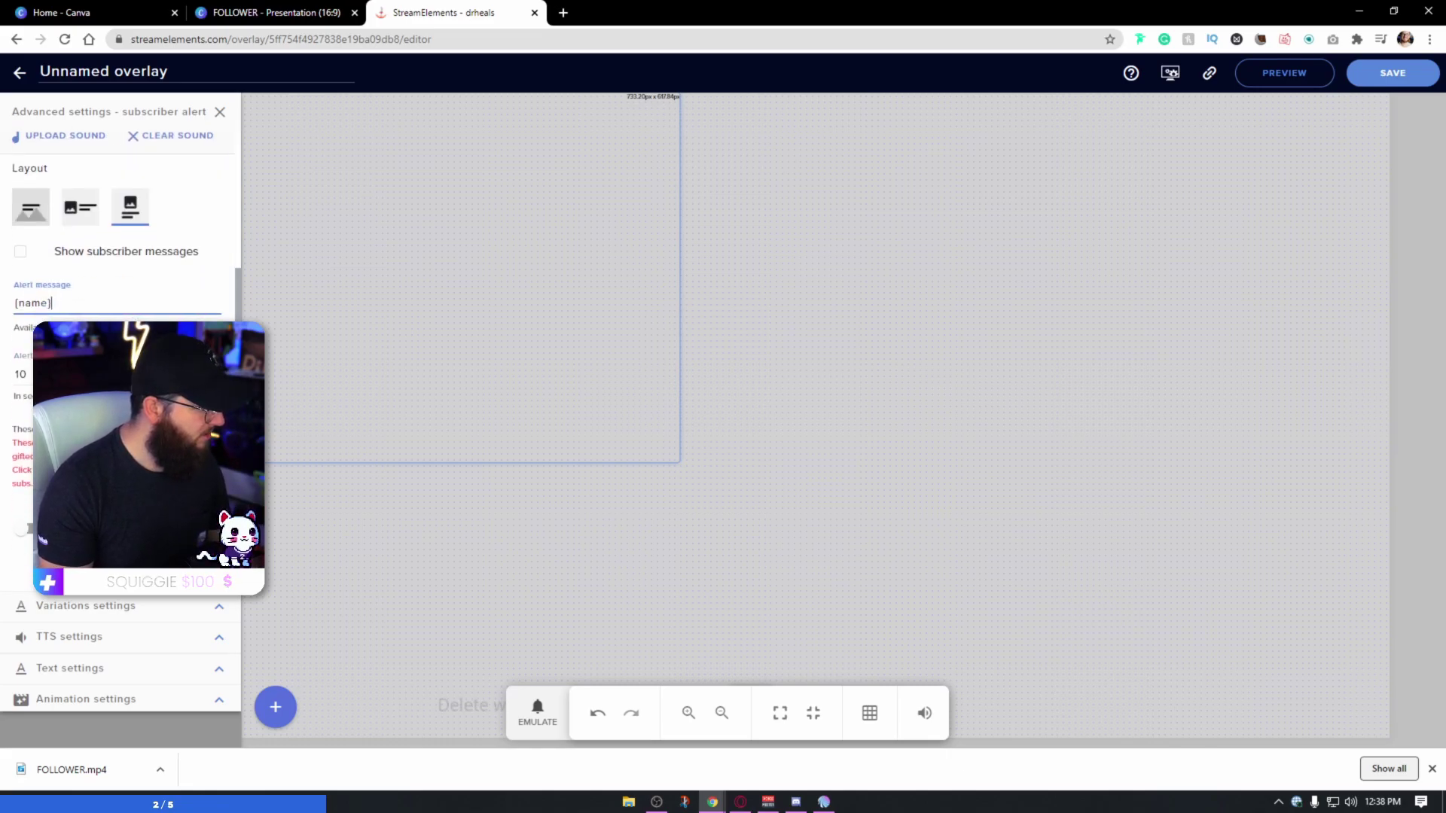
left_click(197, 607)
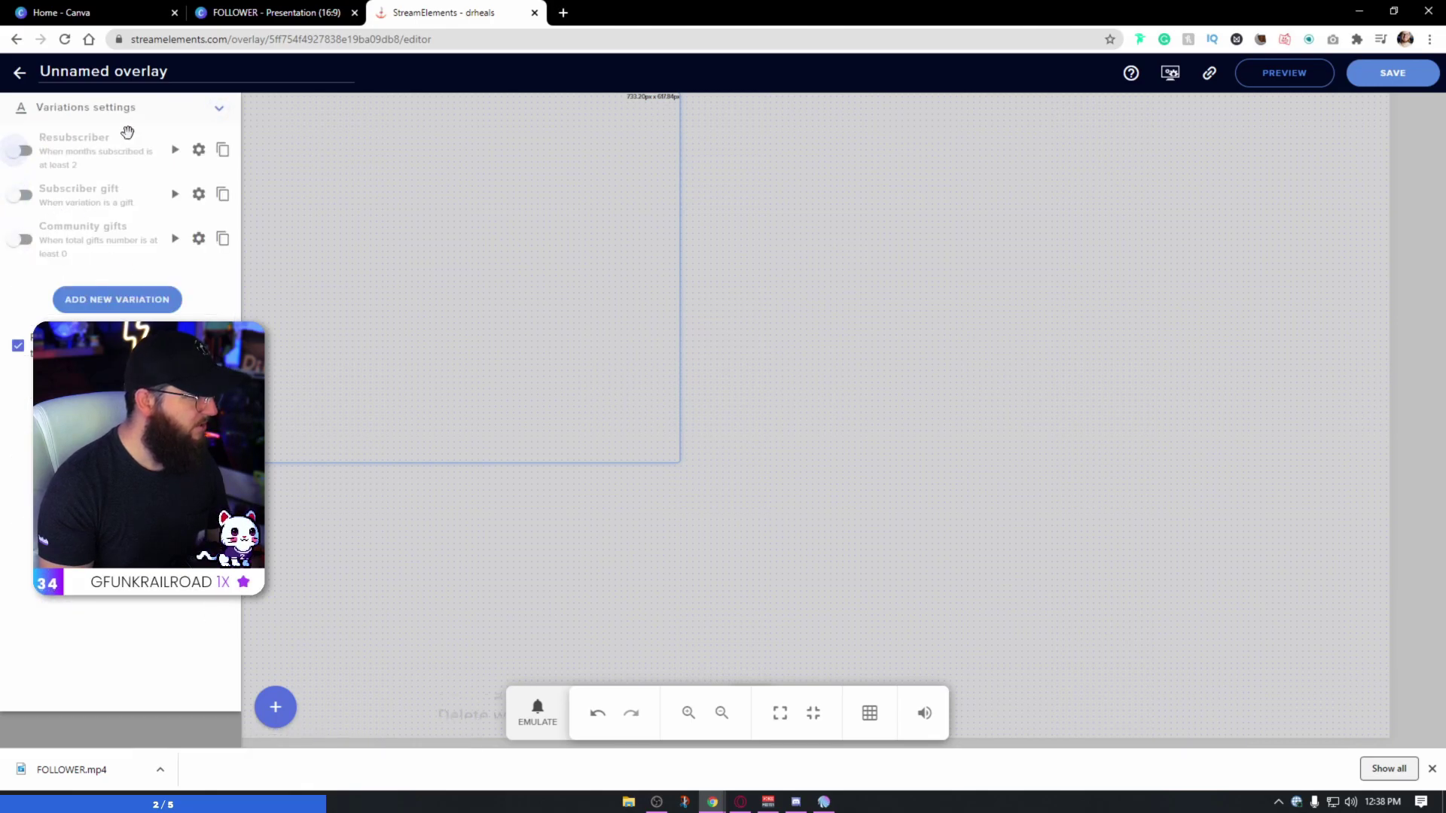
left_click(211, 112)
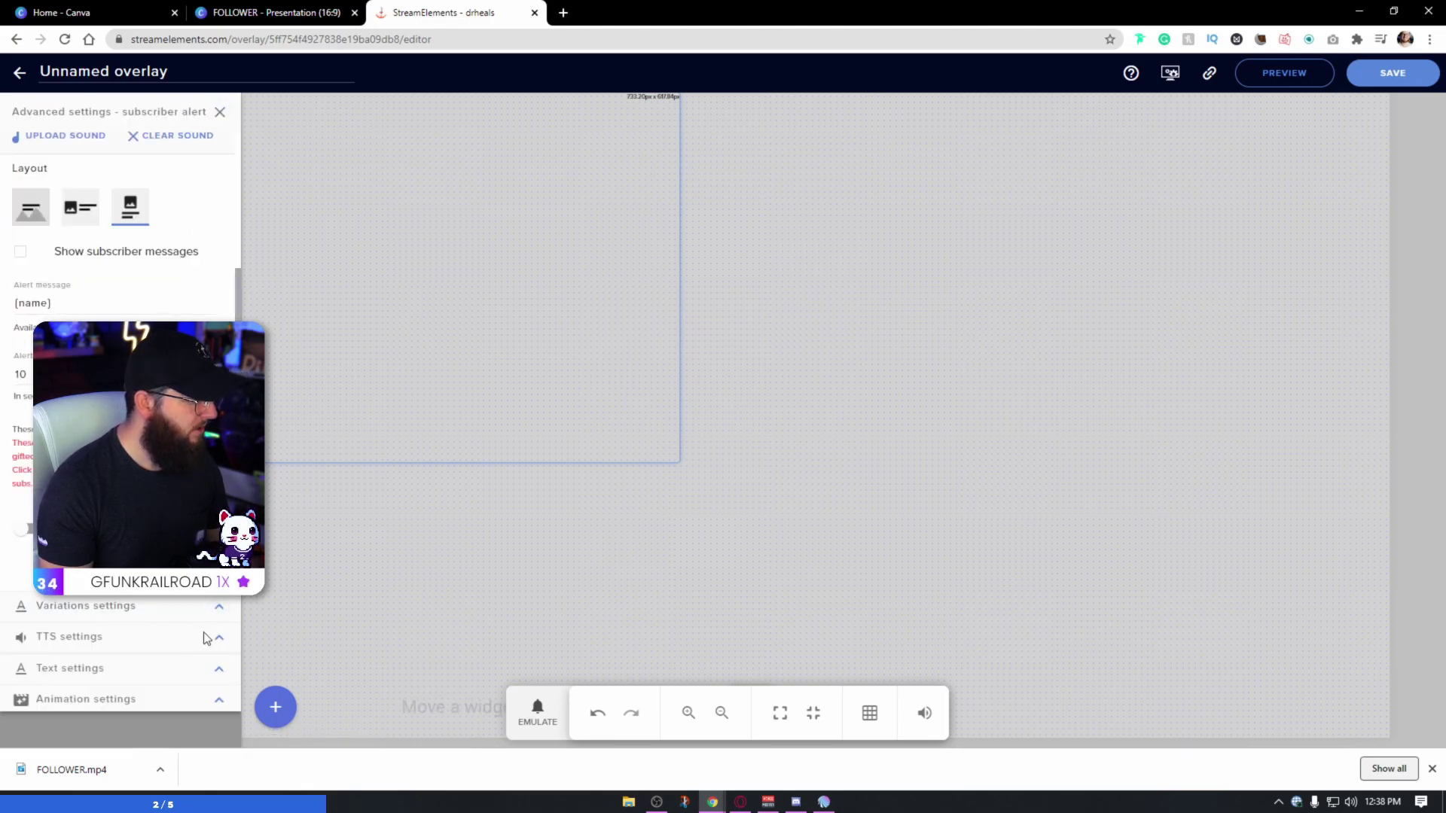
Check the Canva text's font and set the alert text font to Barlow Condensed
left_click(219, 669)
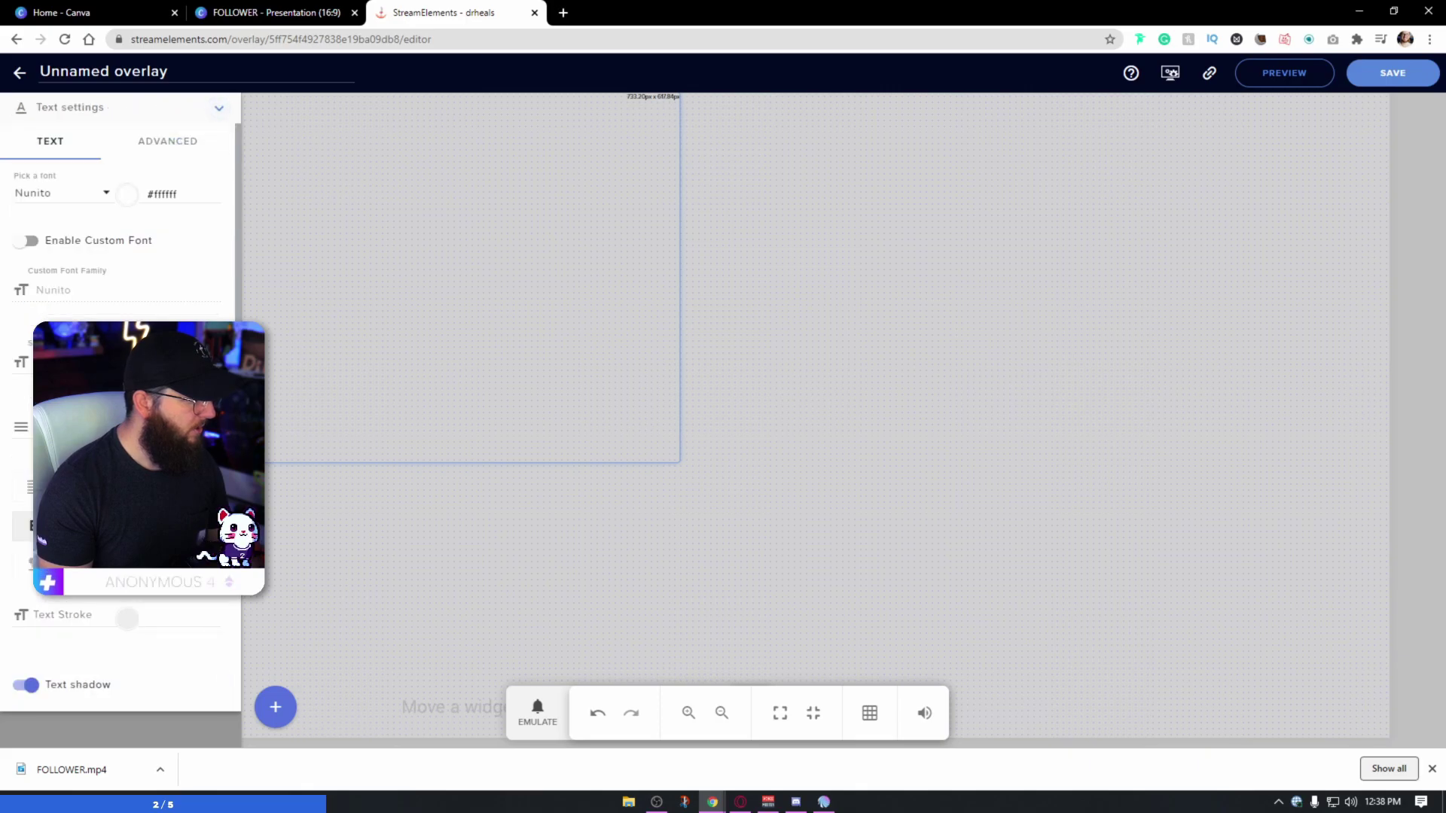
left_click(98, 201)
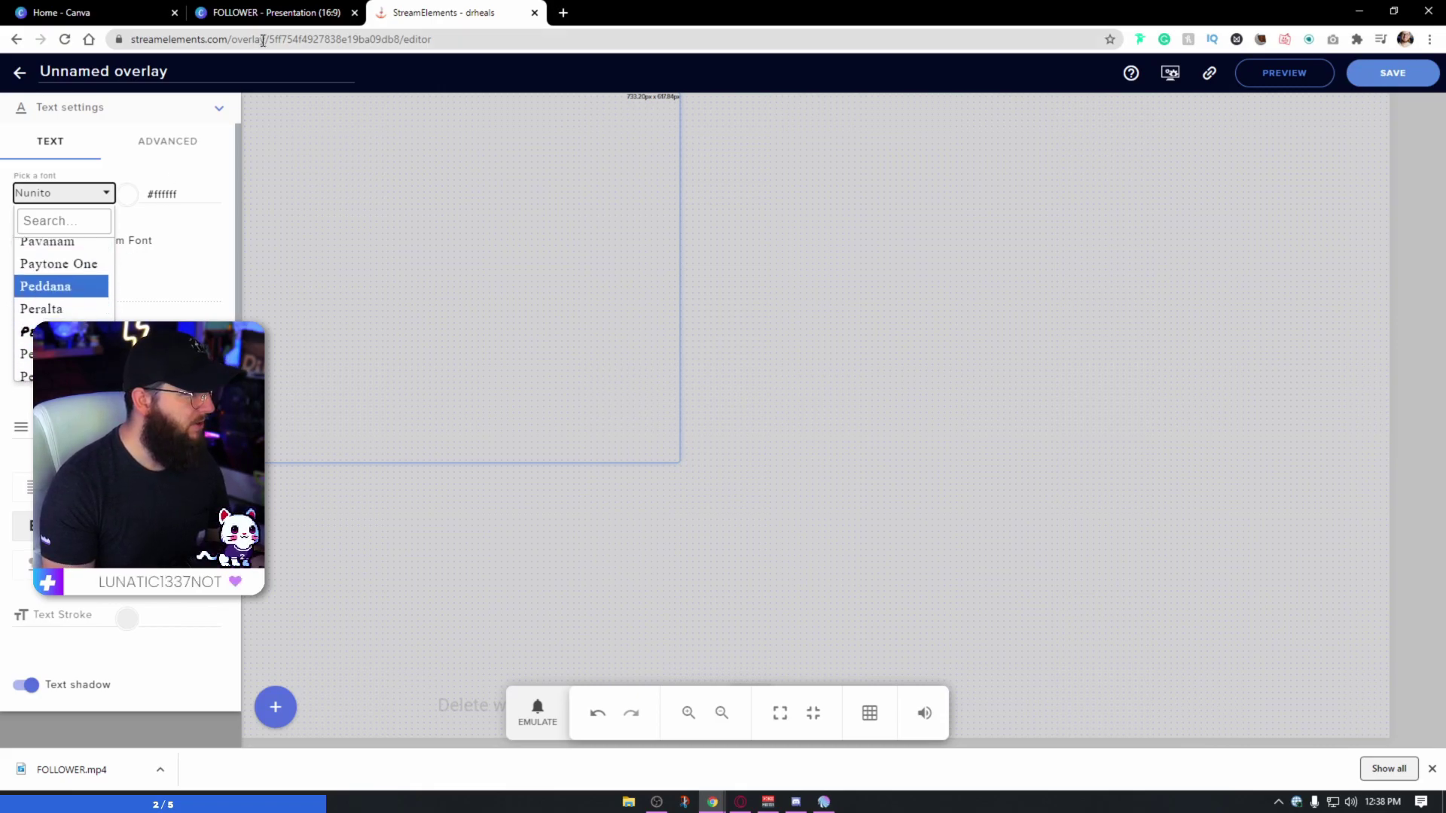
left_click(271, 12)
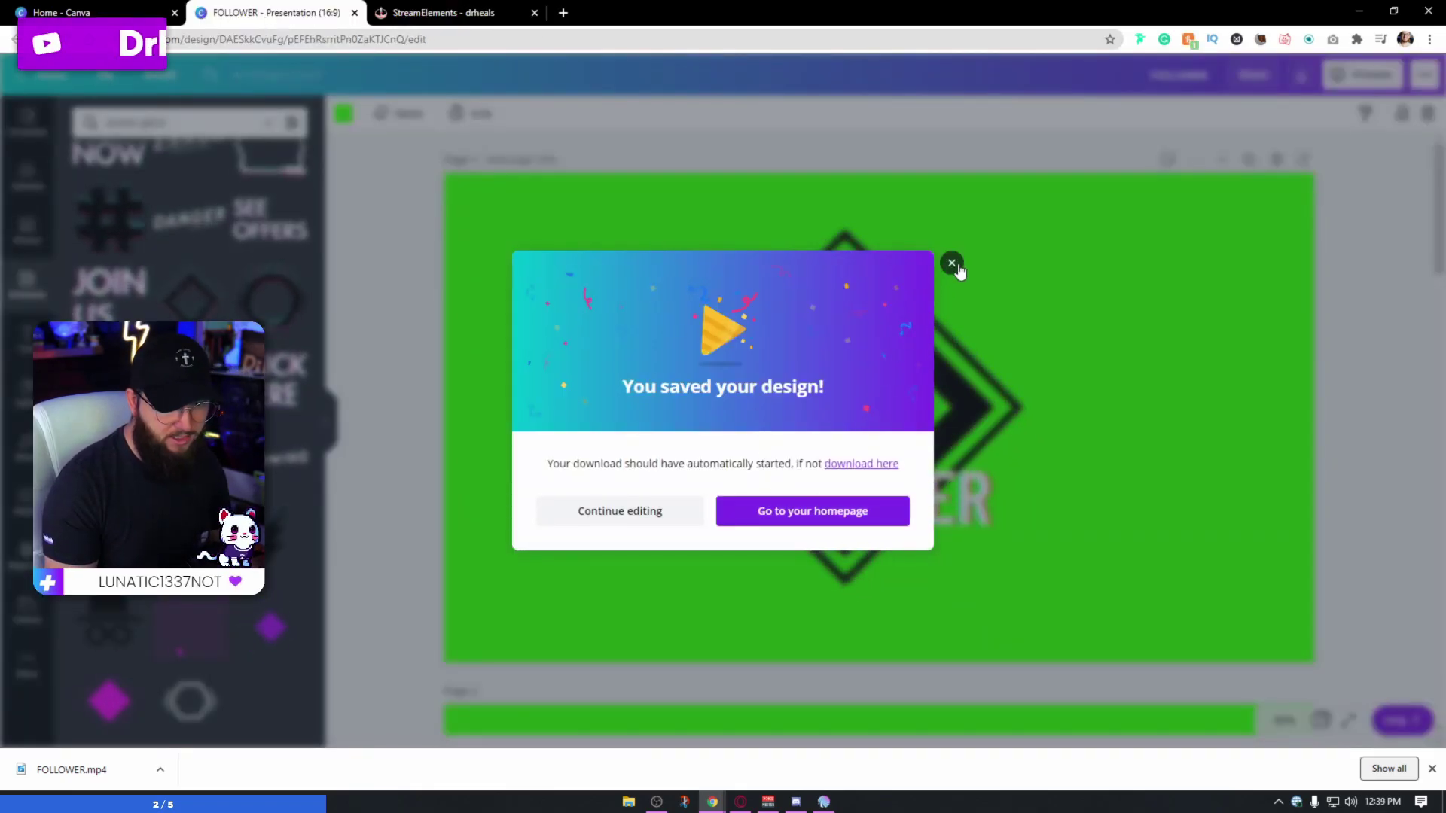
left_click(952, 263)
left_click(844, 497)
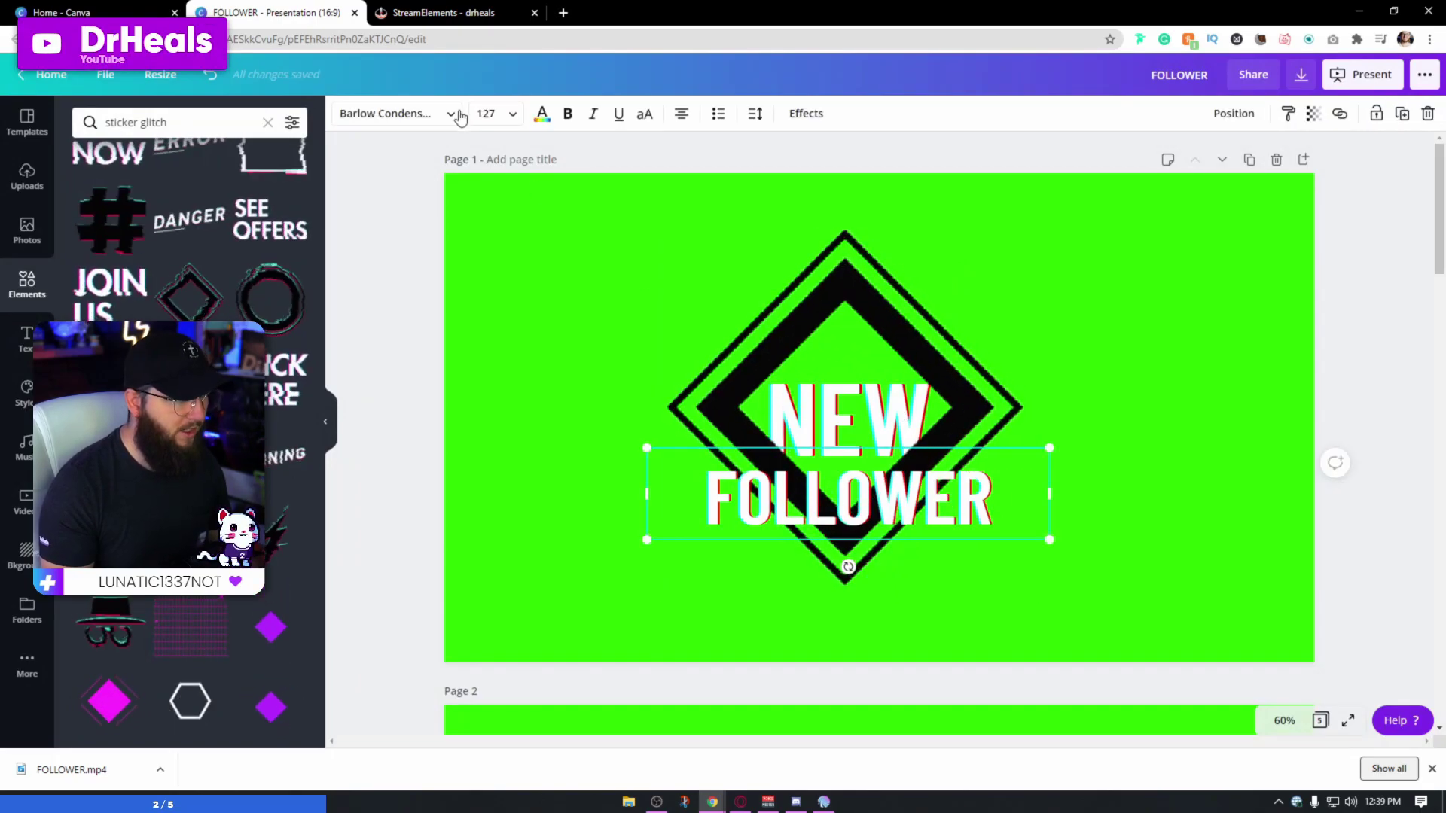
left_click(467, 13)
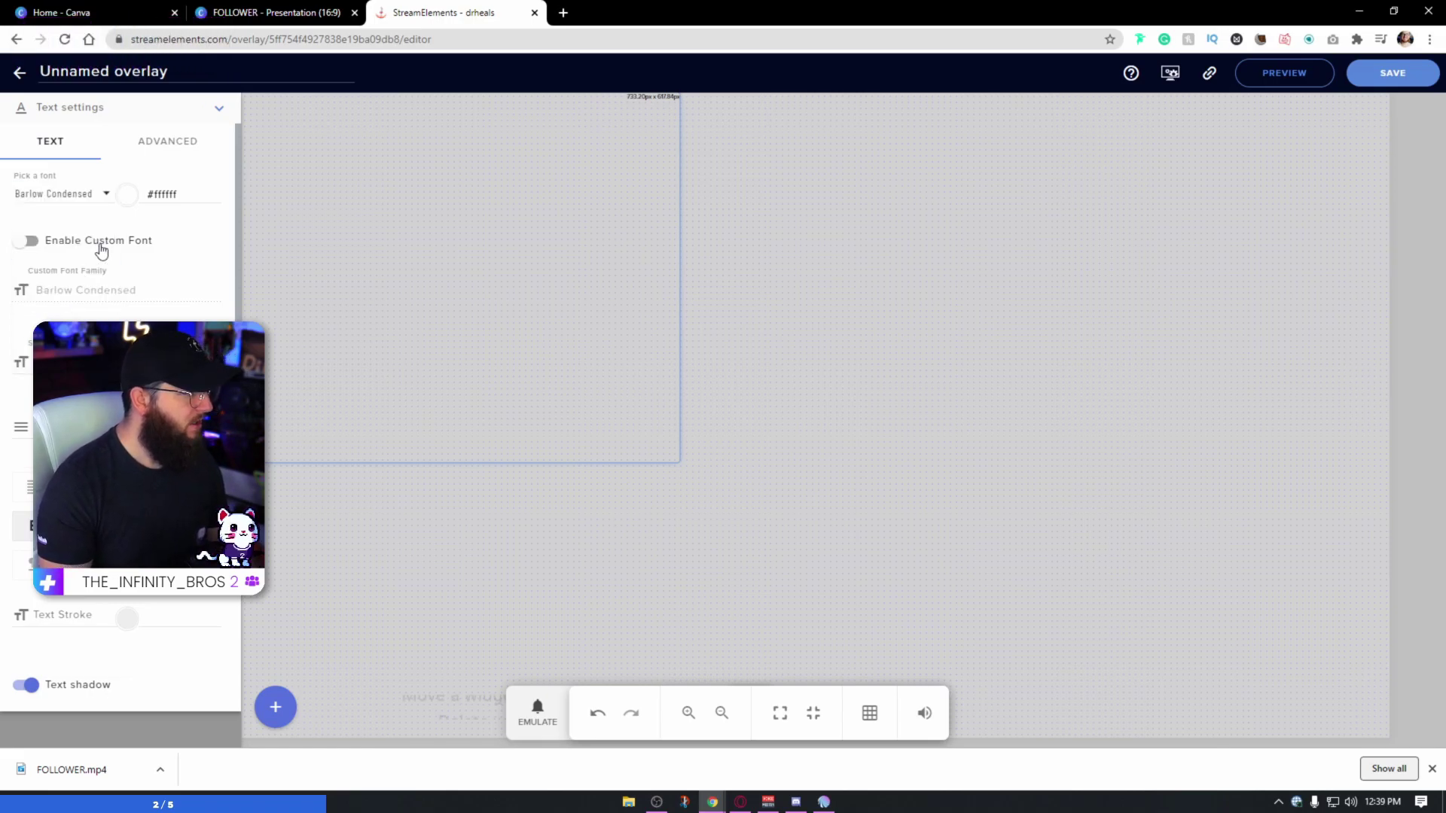
scroll(158, 260, "down", 1)
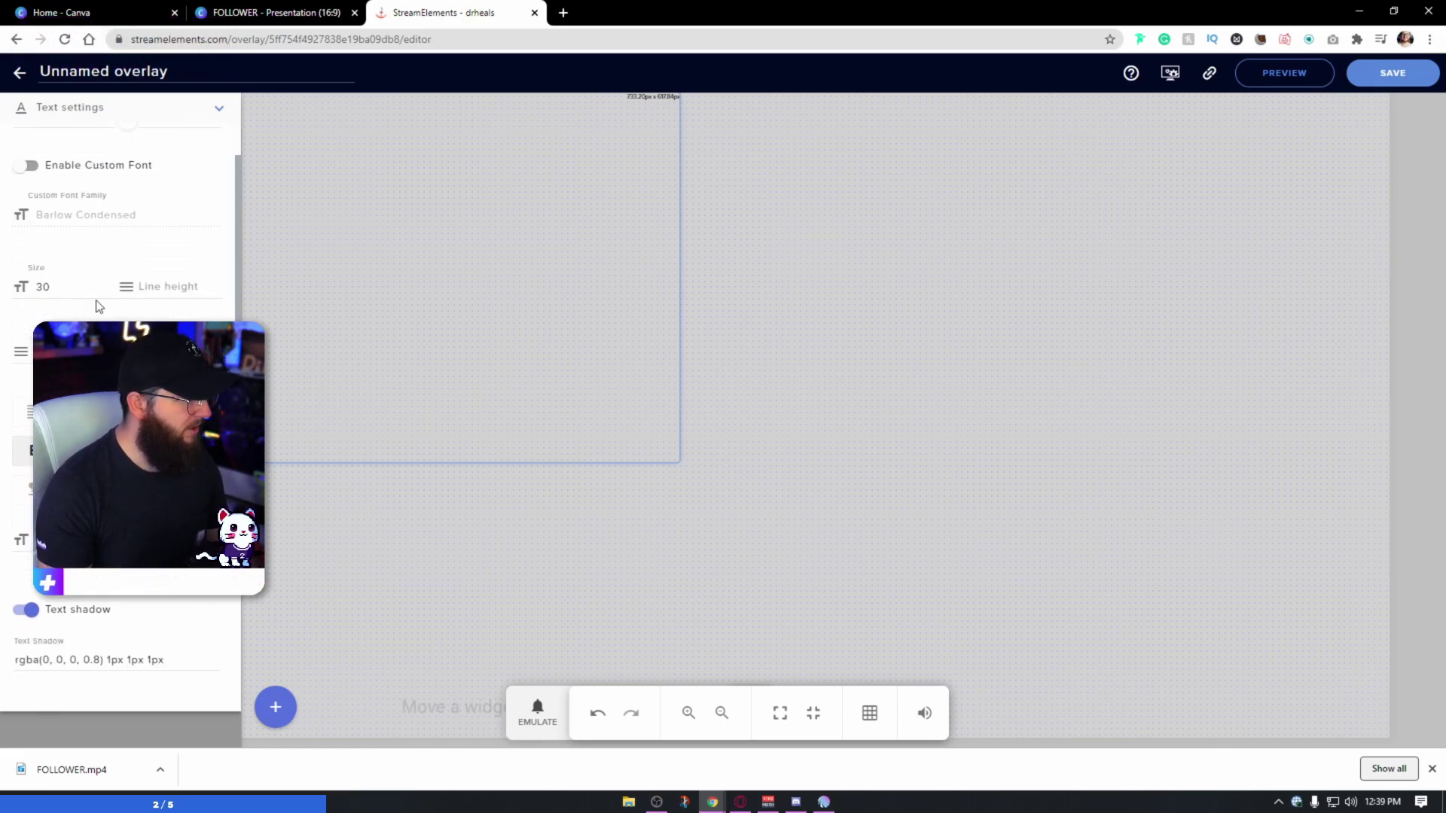
scroll(99, 305, "up", 1)
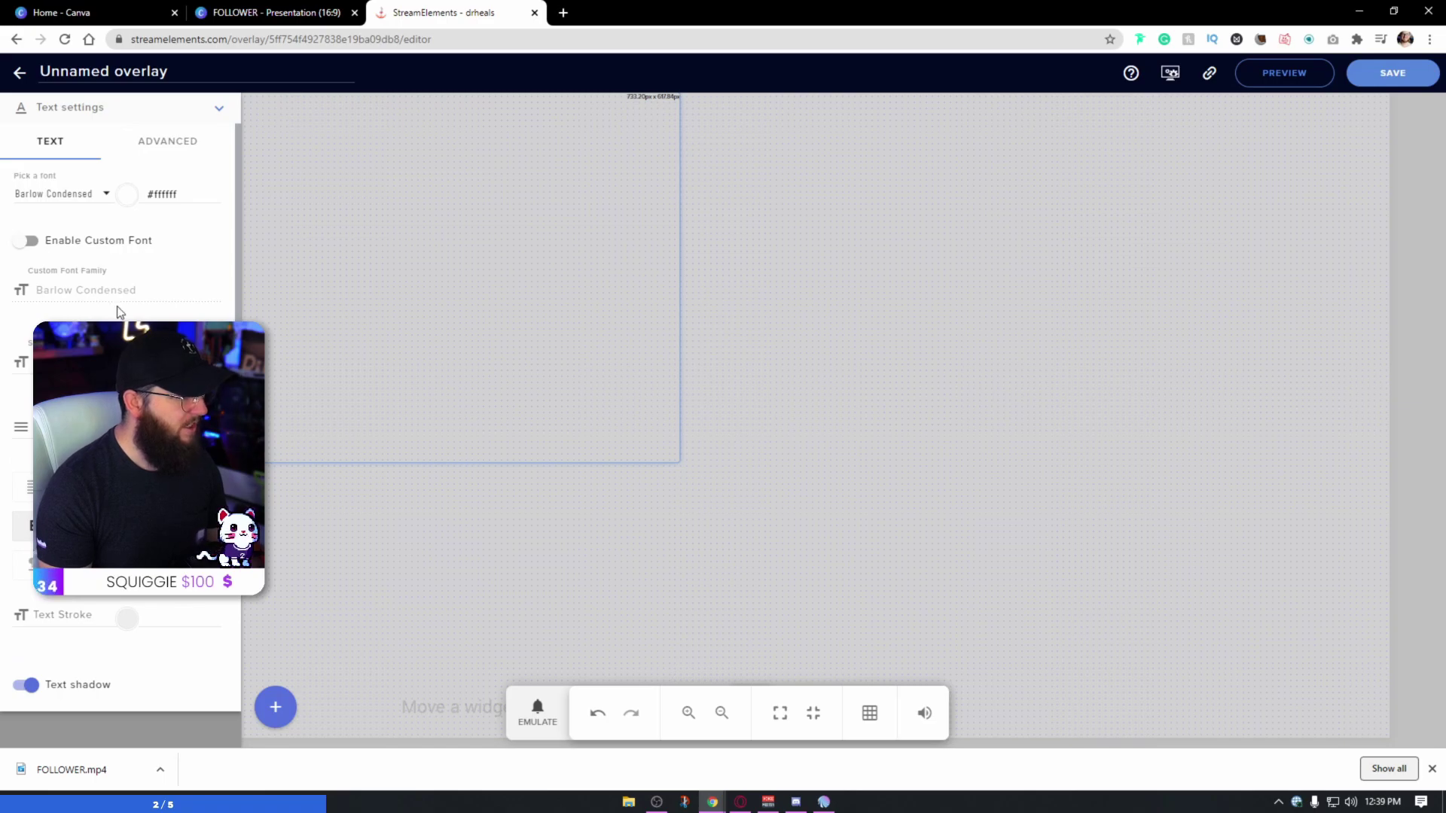
left_click(222, 112)
Play a test subscriber alert to preview the current name text
left_click(538, 712)
mouse_move(579, 611)
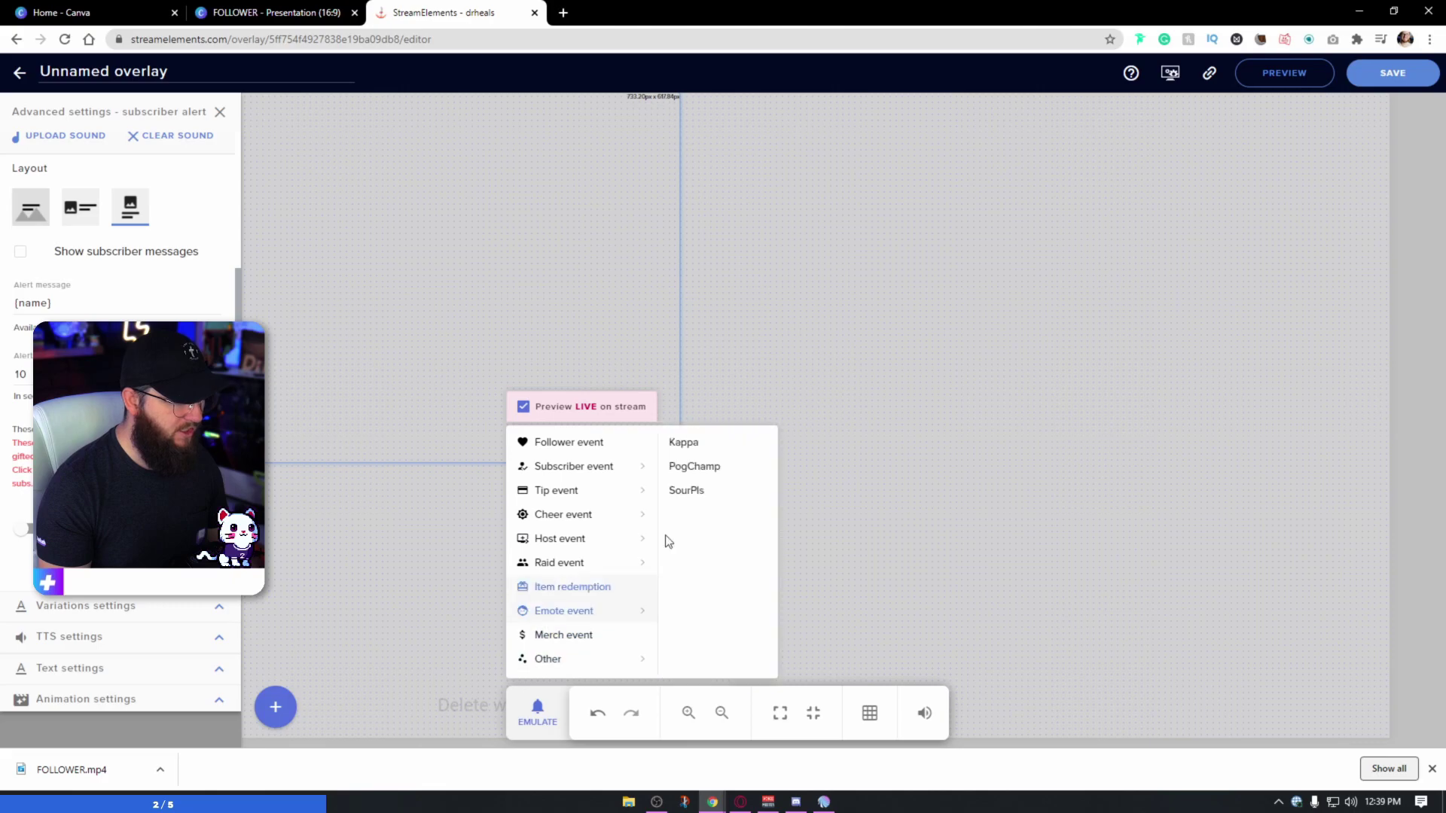
left_click(610, 473)
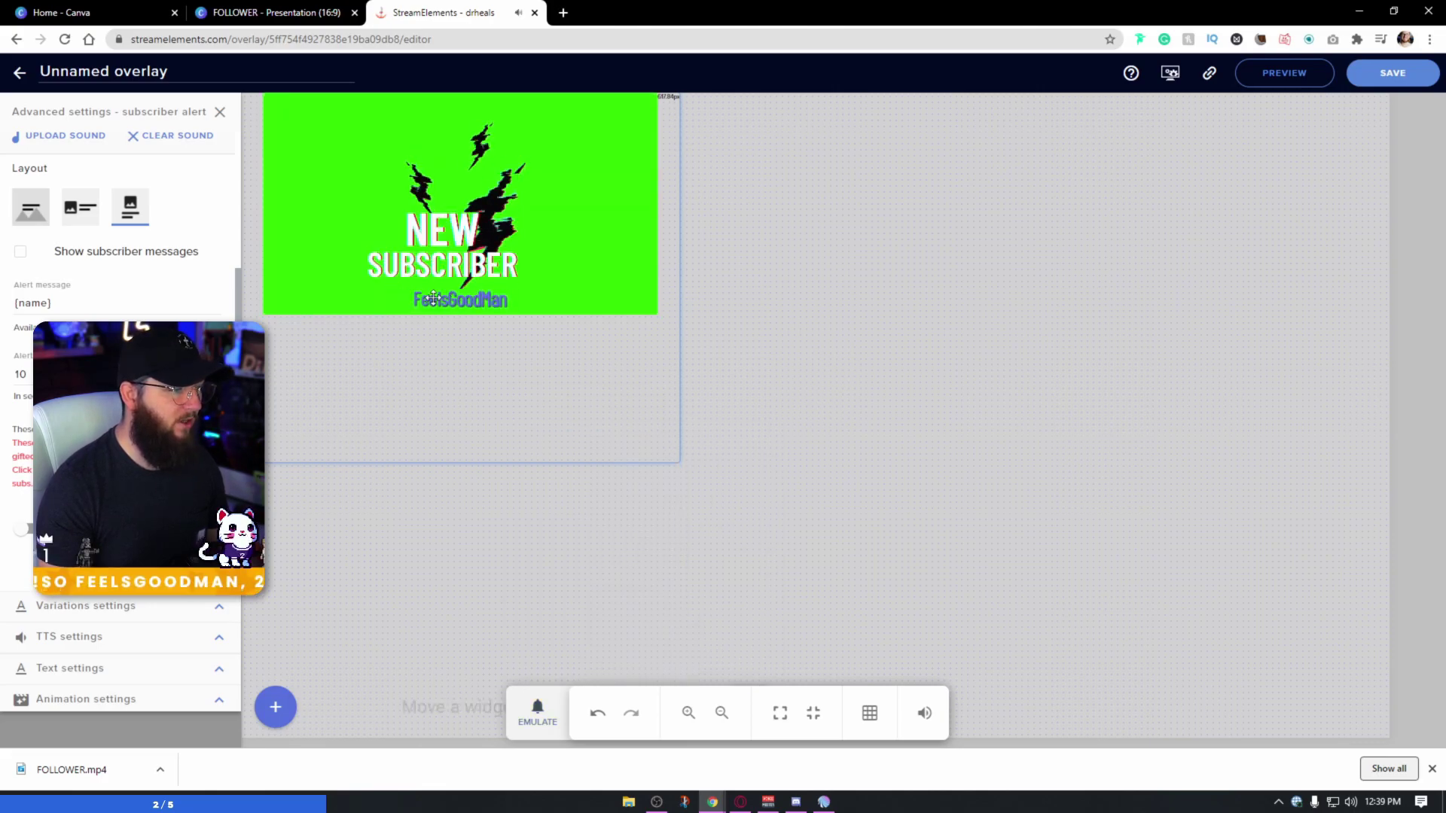
Turn off Text shadow for the subscriber alert's name text
left_click(100, 667)
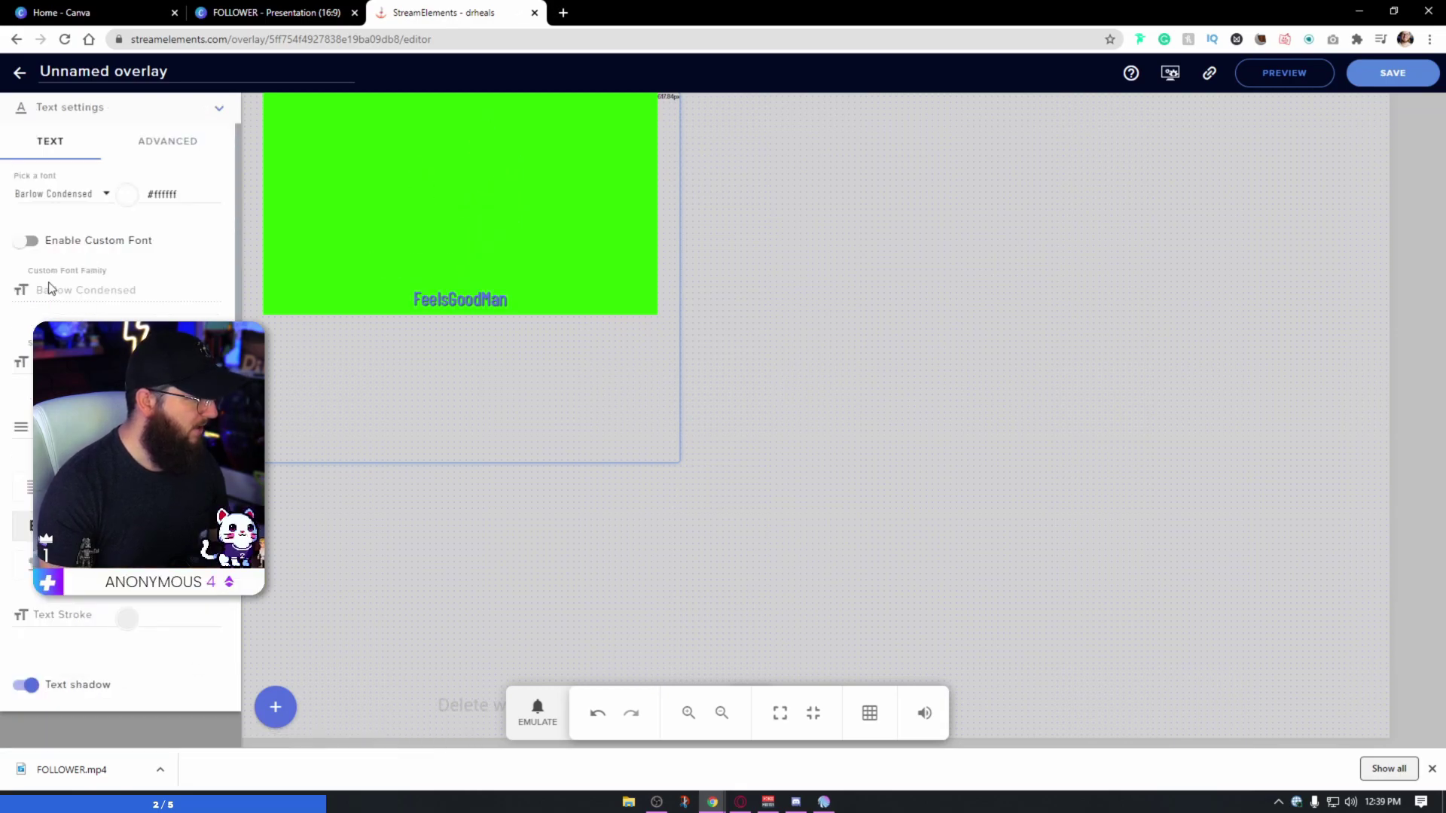
scroll(123, 226, "down", 5)
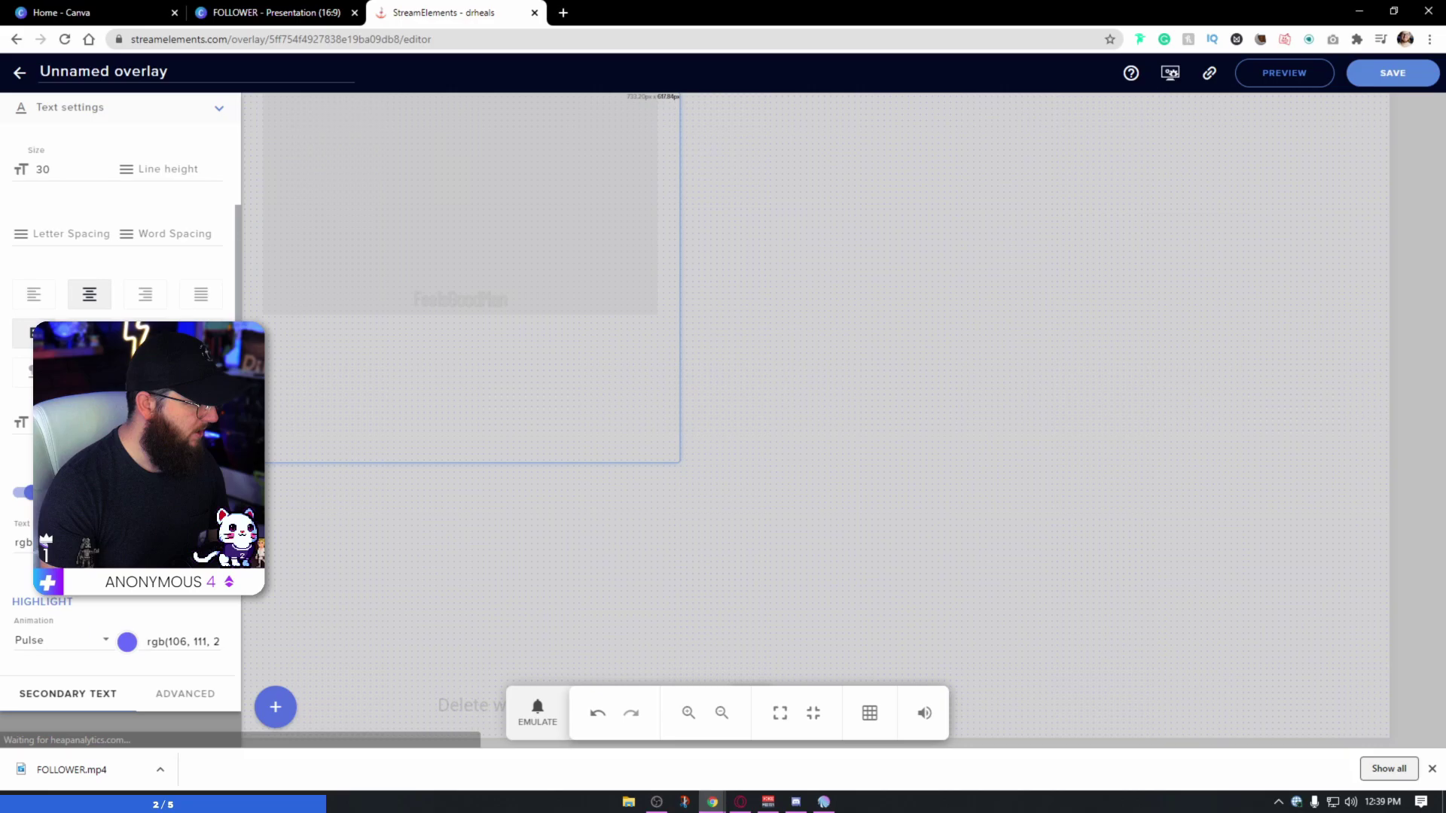
left_click(28, 308)
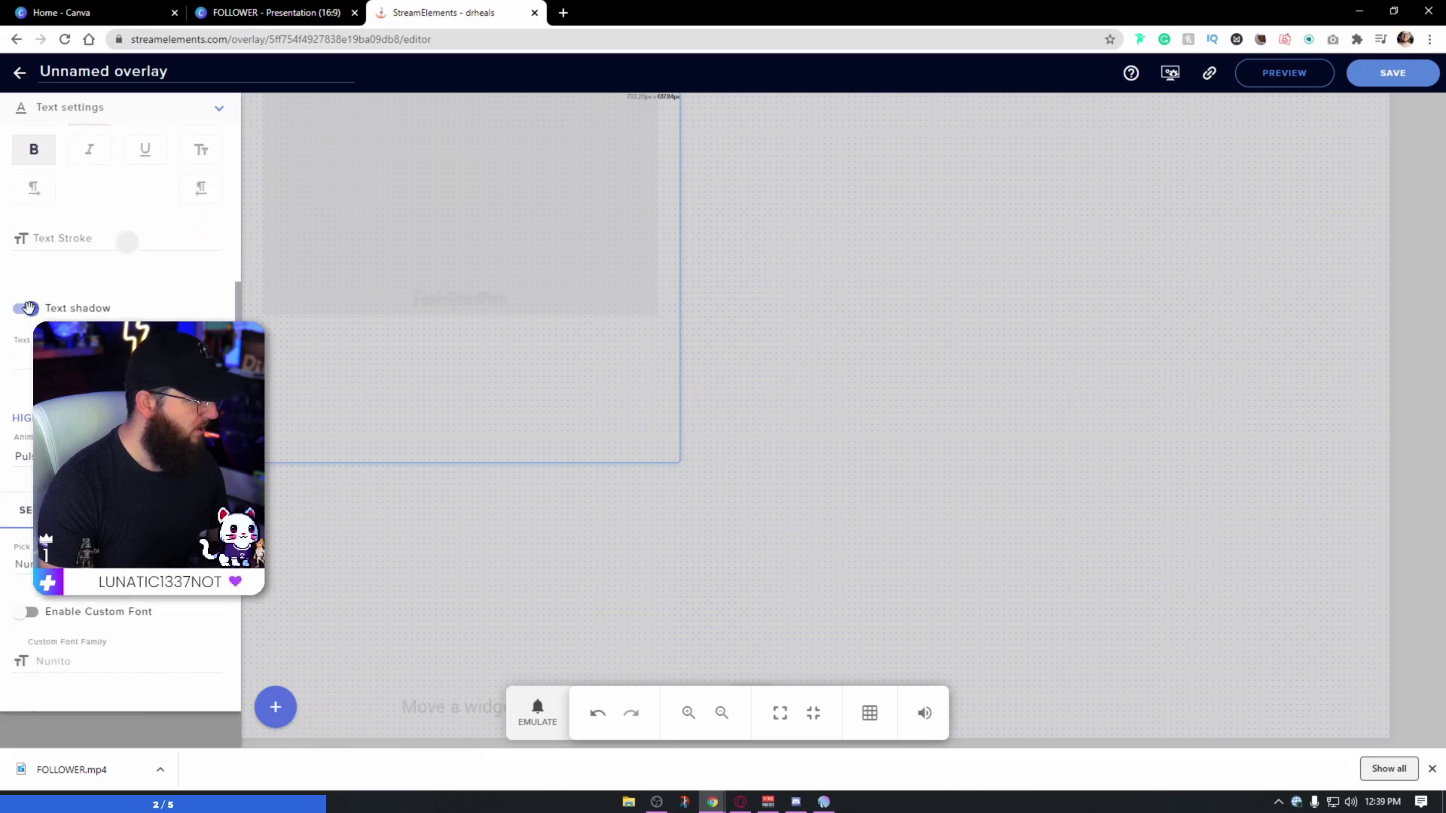
scroll(121, 377, "down", 1)
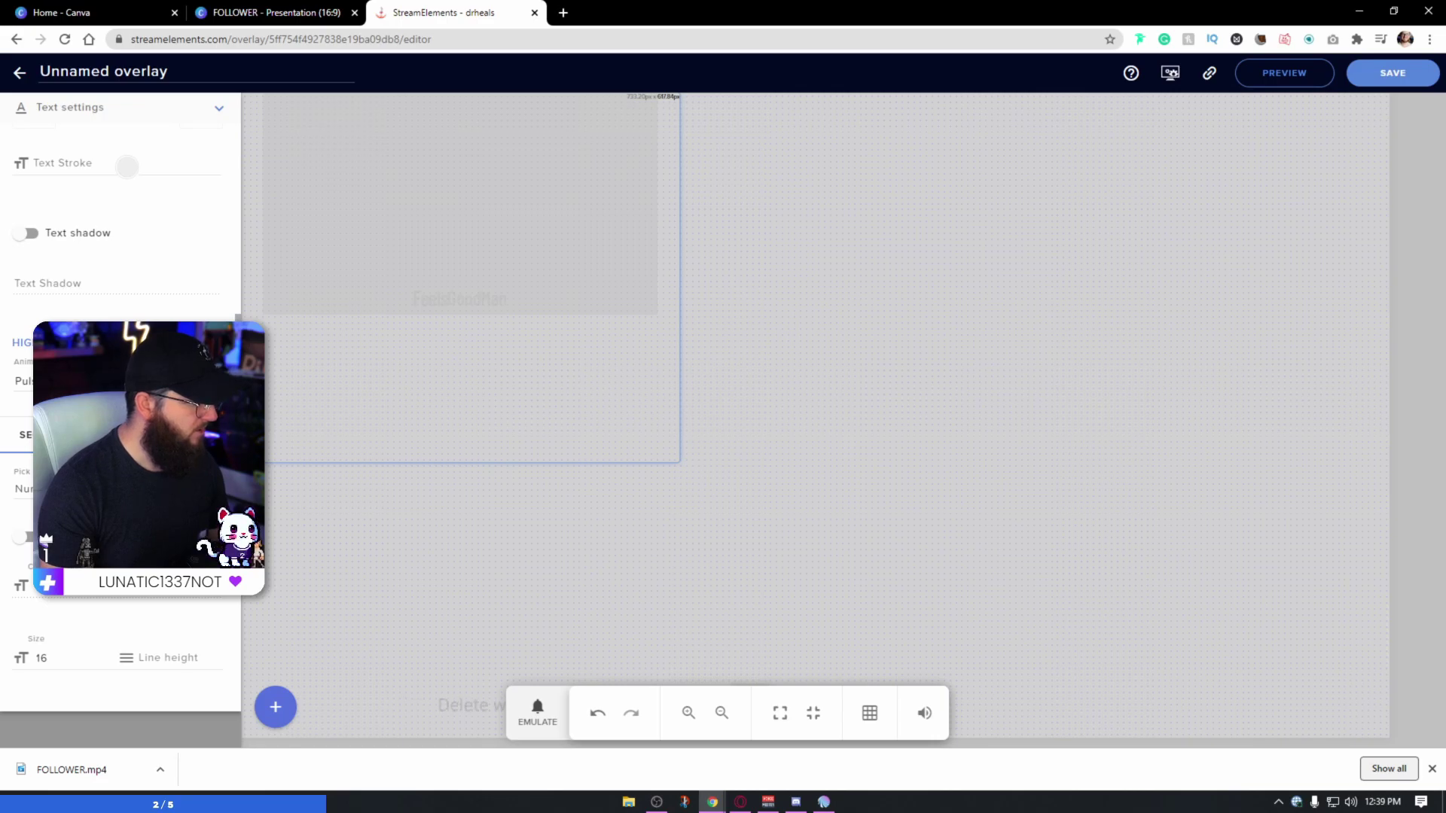
scroll(120, 414, "down", 2)
scroll(121, 414, "up", 5)
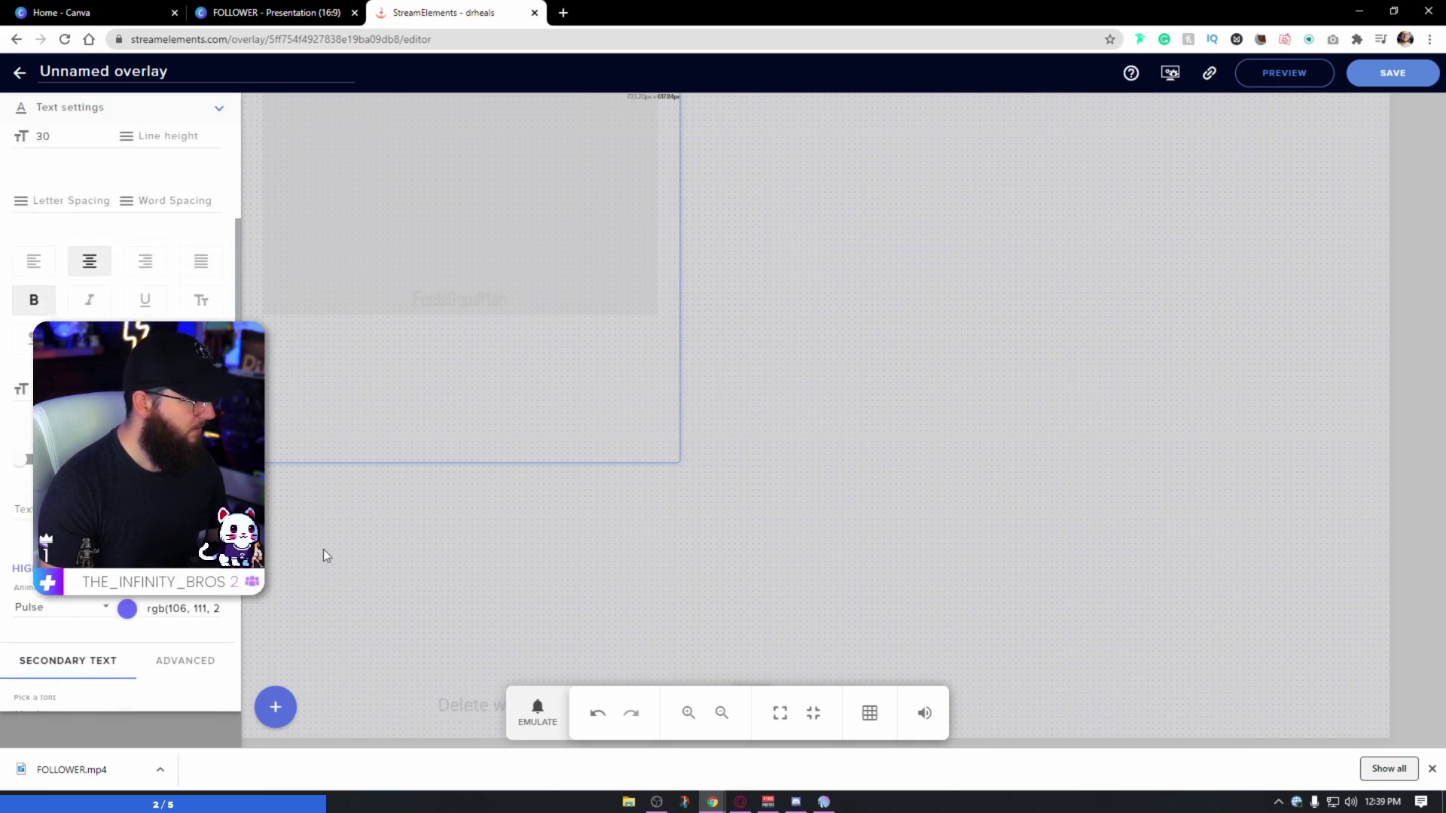
Emulate another subscriber alert to check the name text without its shadow
left_click(537, 711)
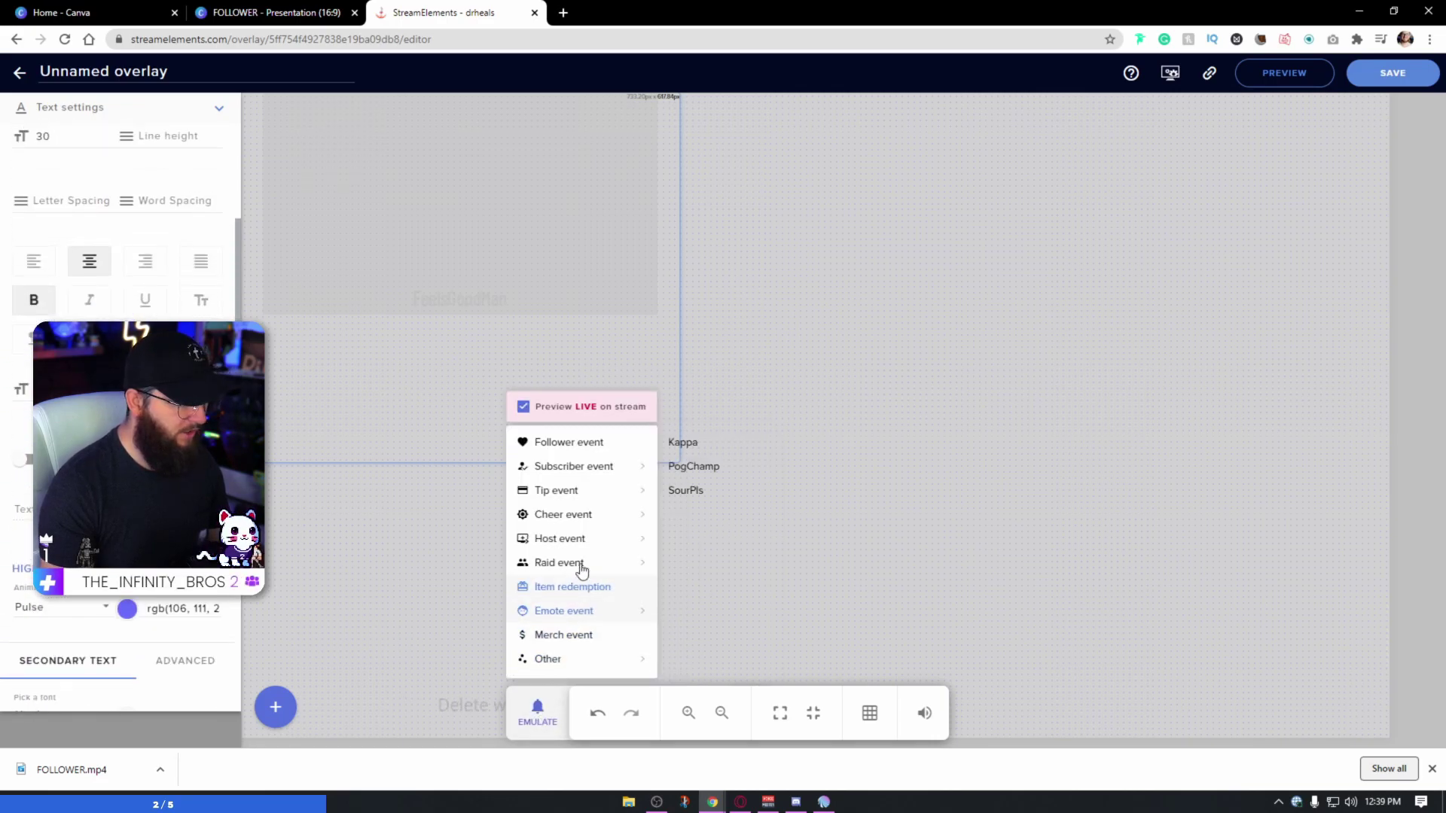
left_click(575, 468)
scroll(57, 304, "down", 4)
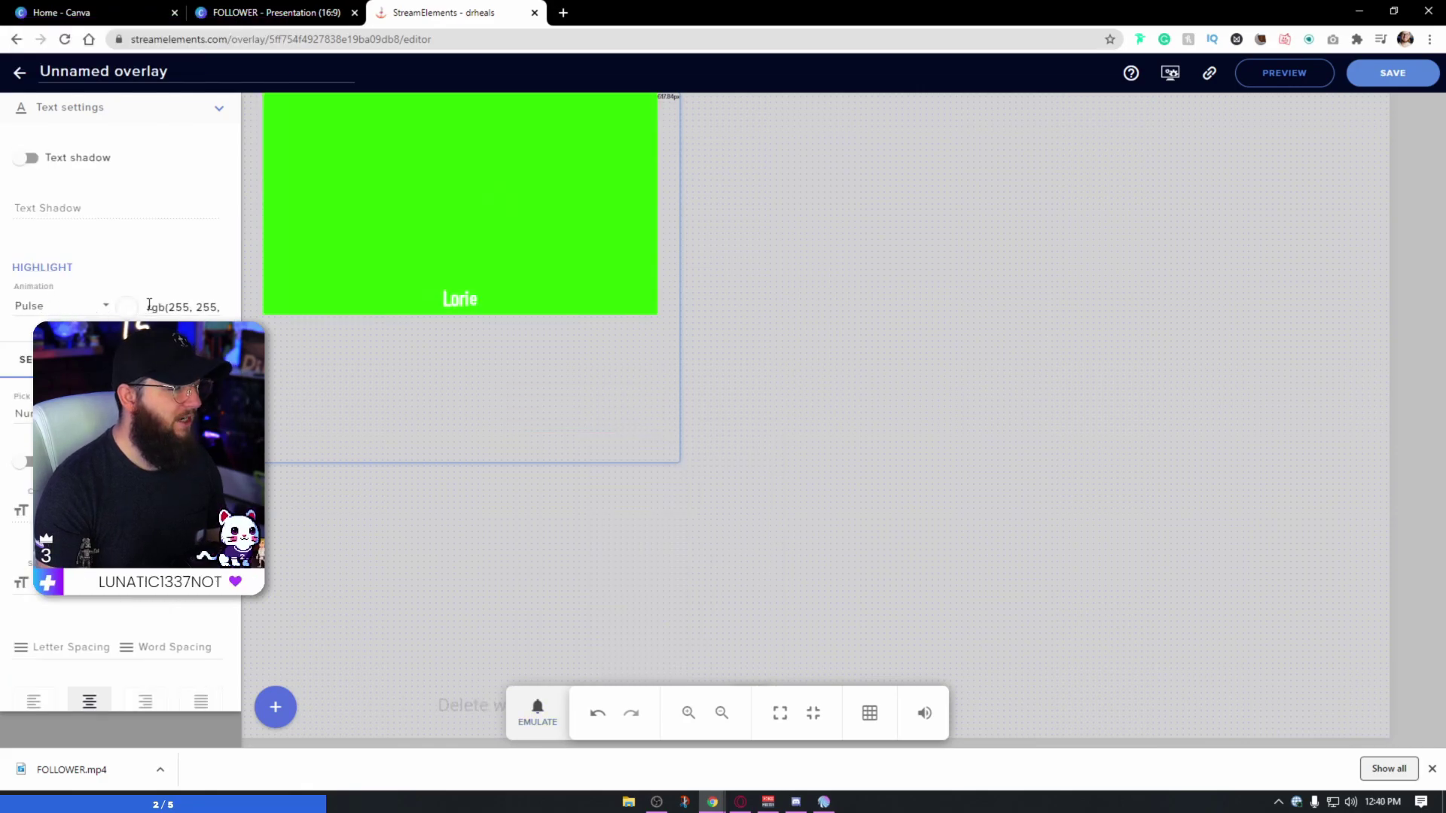
scroll(196, 312, "up", 5)
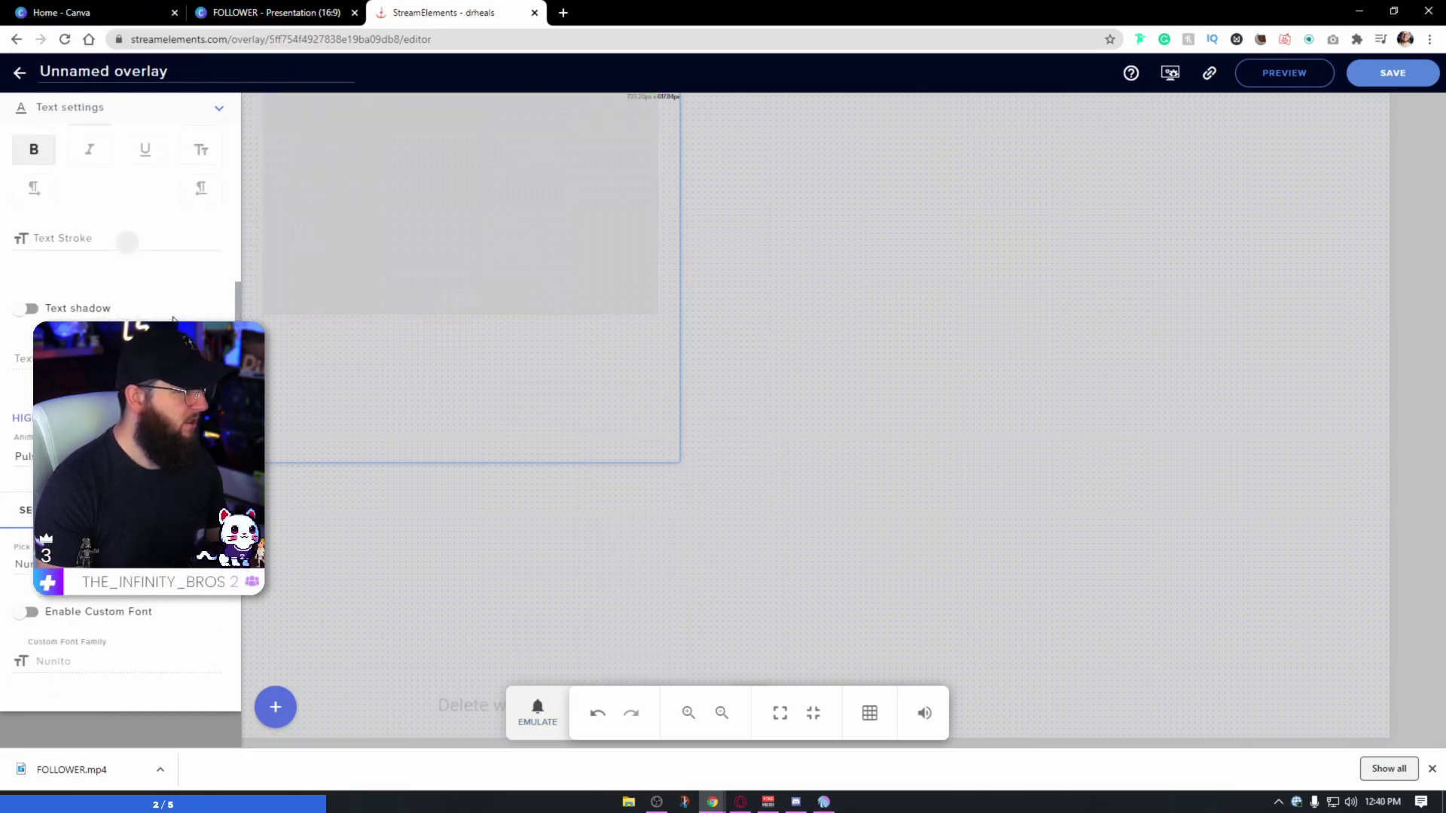
scroll(174, 317, "up", 2)
scroll(175, 317, "down", 10)
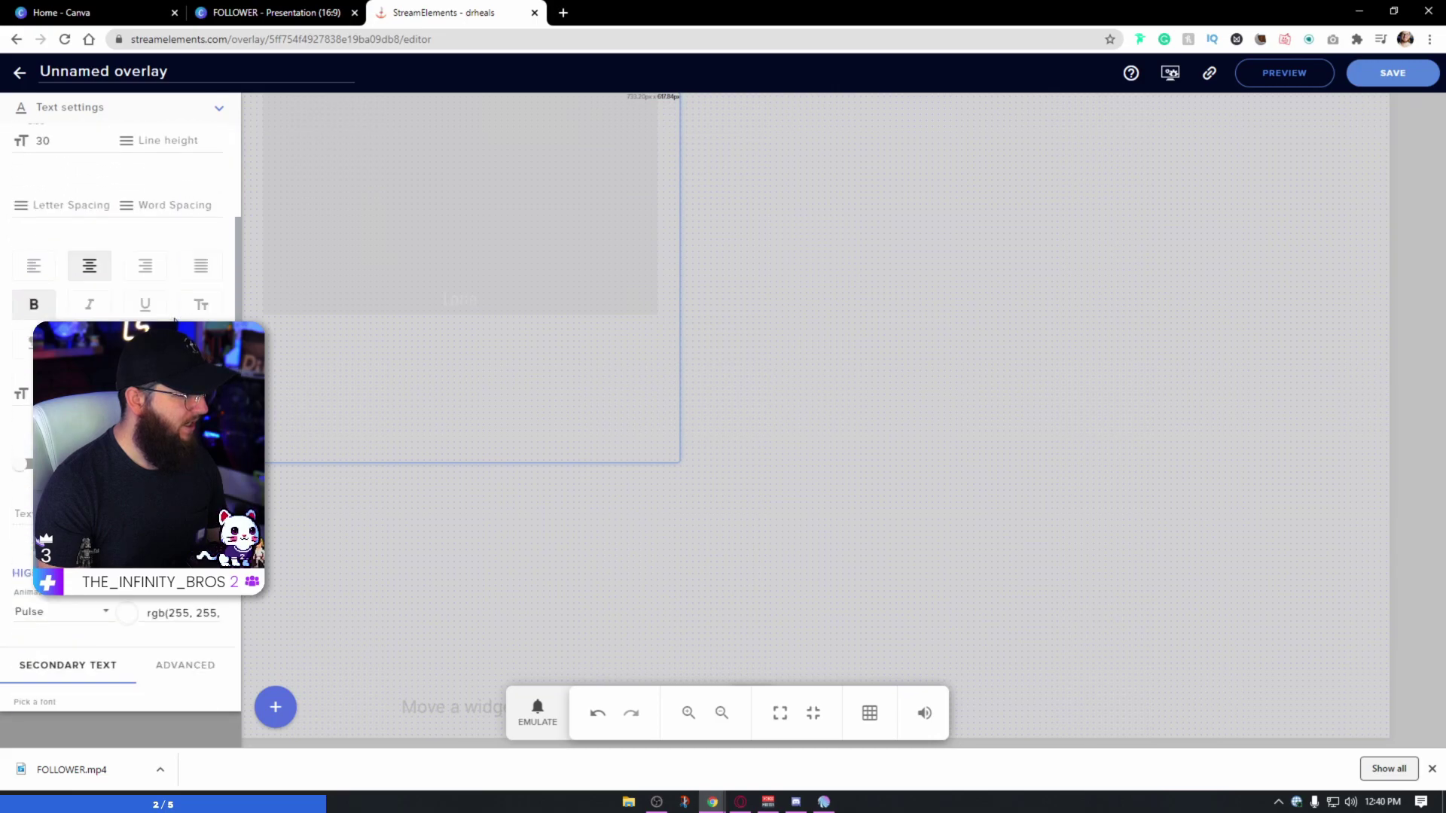
scroll(175, 320, "down", 2)
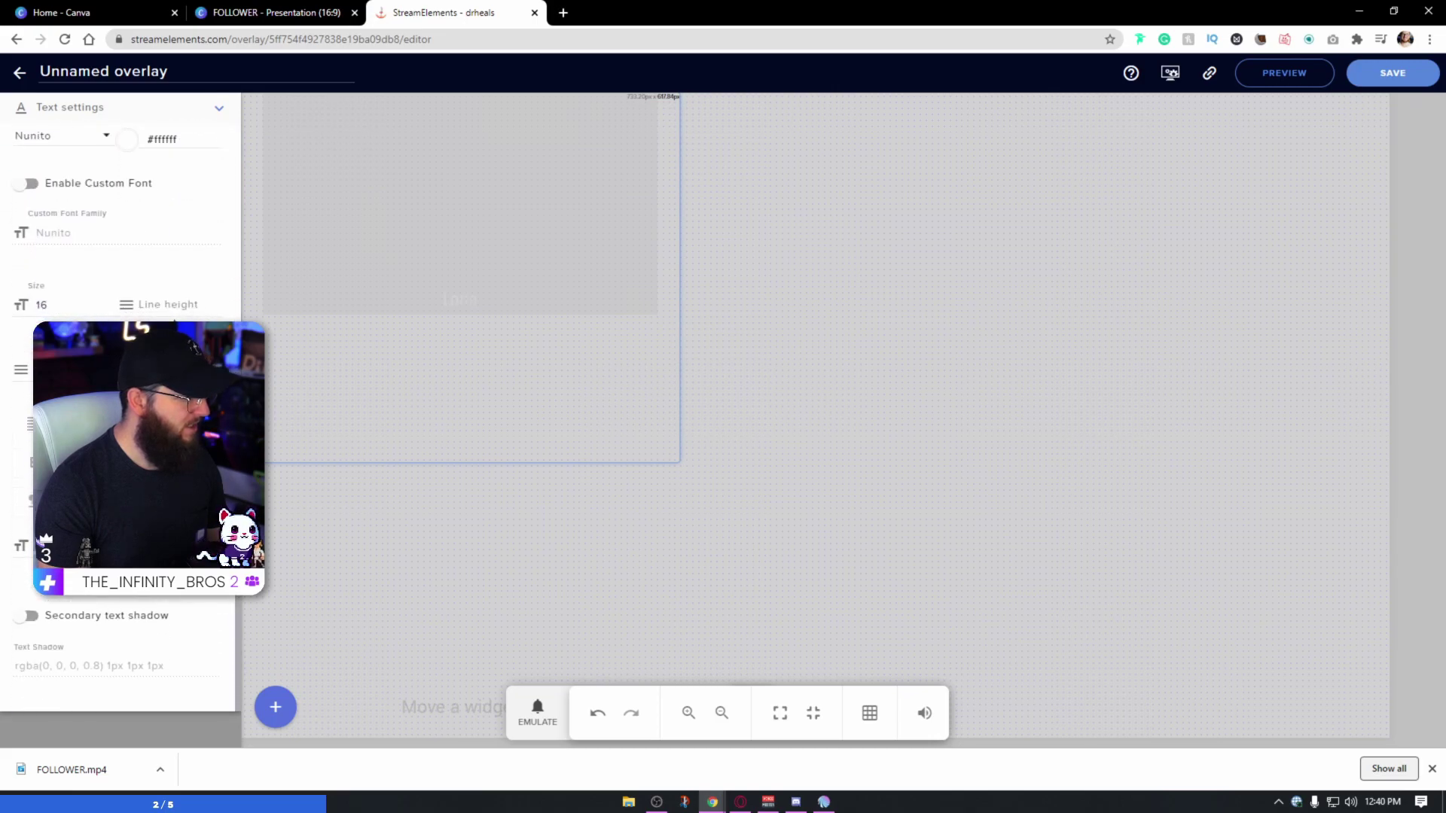
scroll(178, 309, "up", 12)
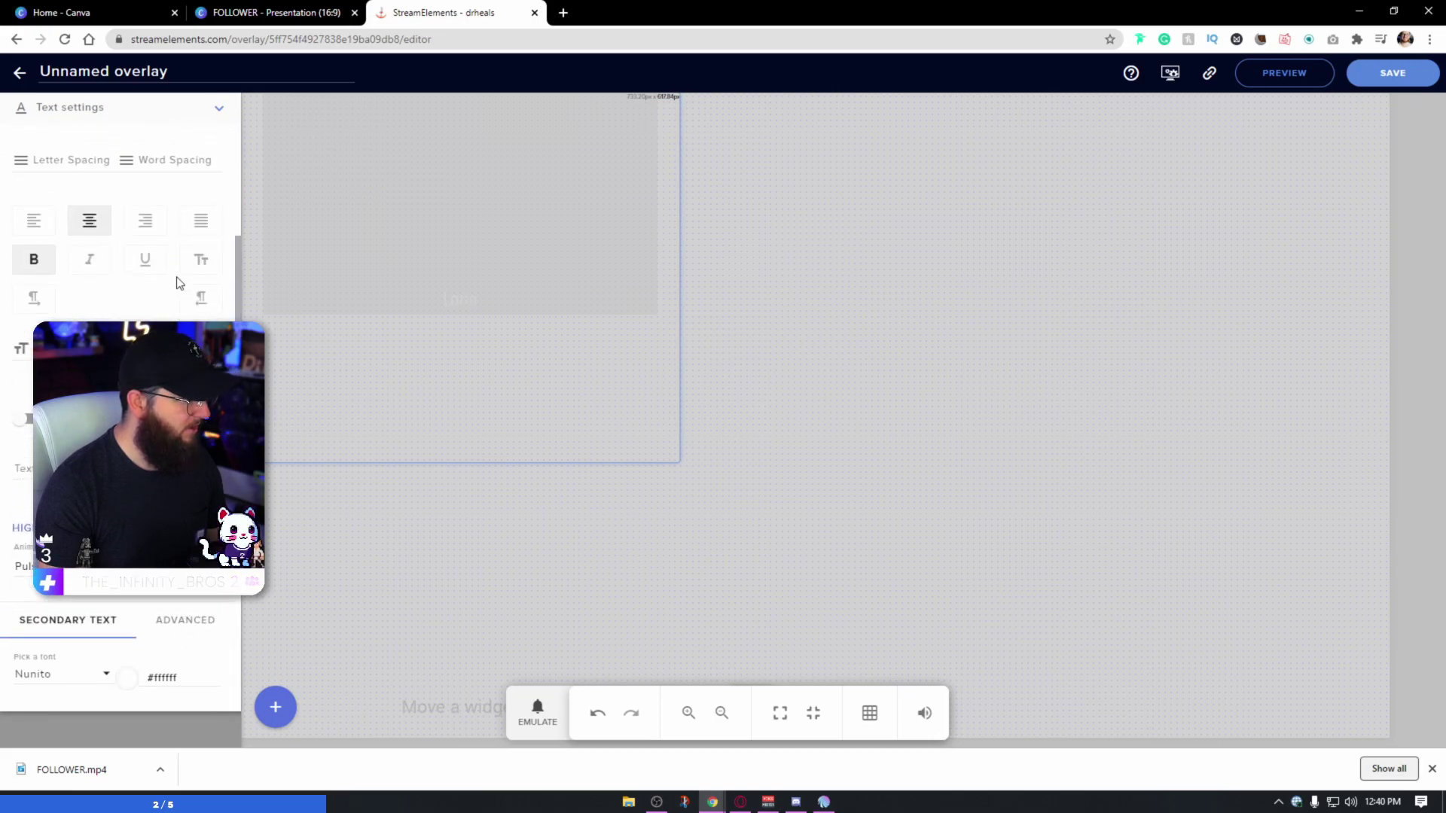
Show Animation settings instead of Text settings and play a test subscriber alert
left_click(219, 108)
left_click(124, 696)
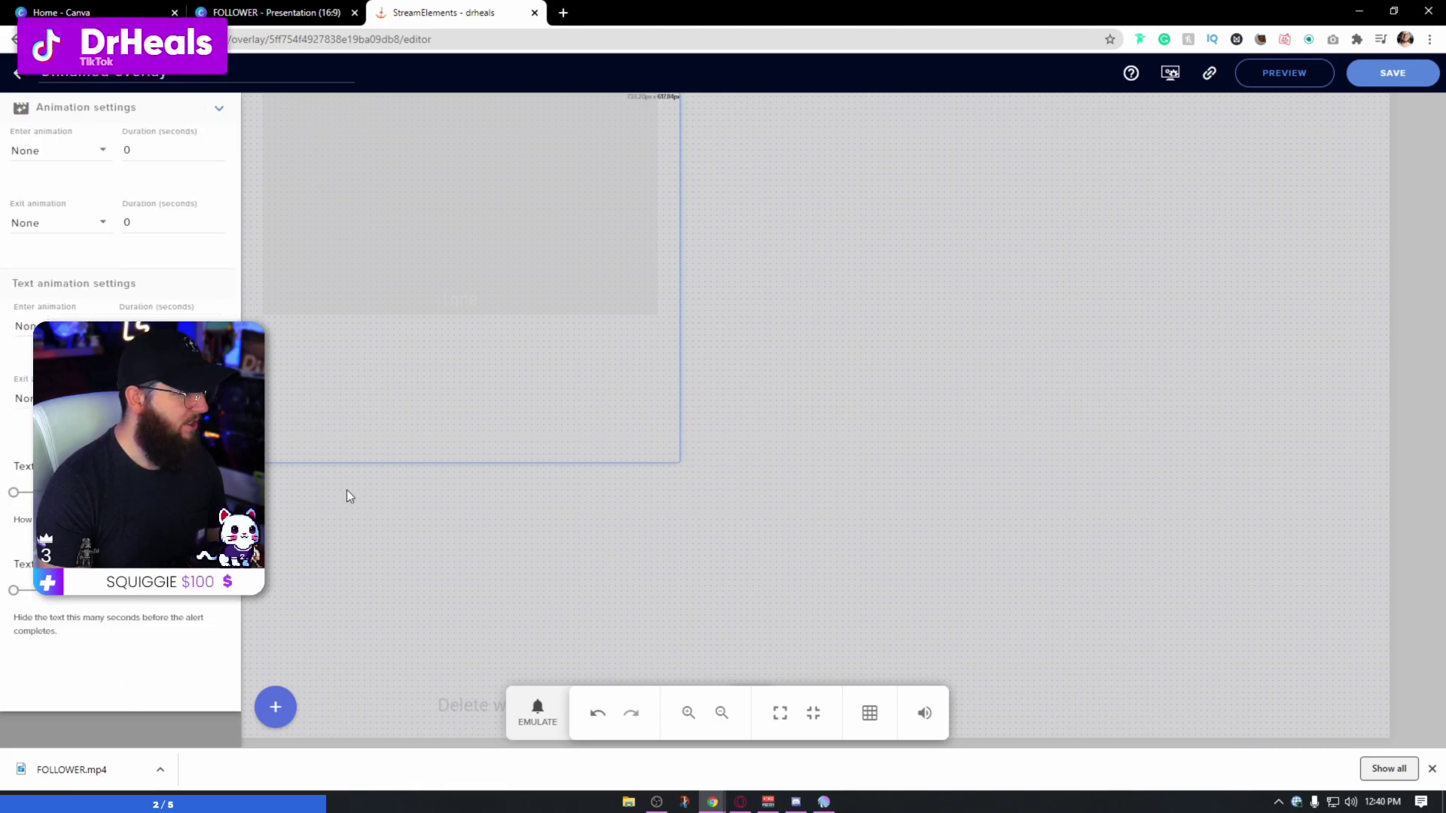
left_click(537, 711)
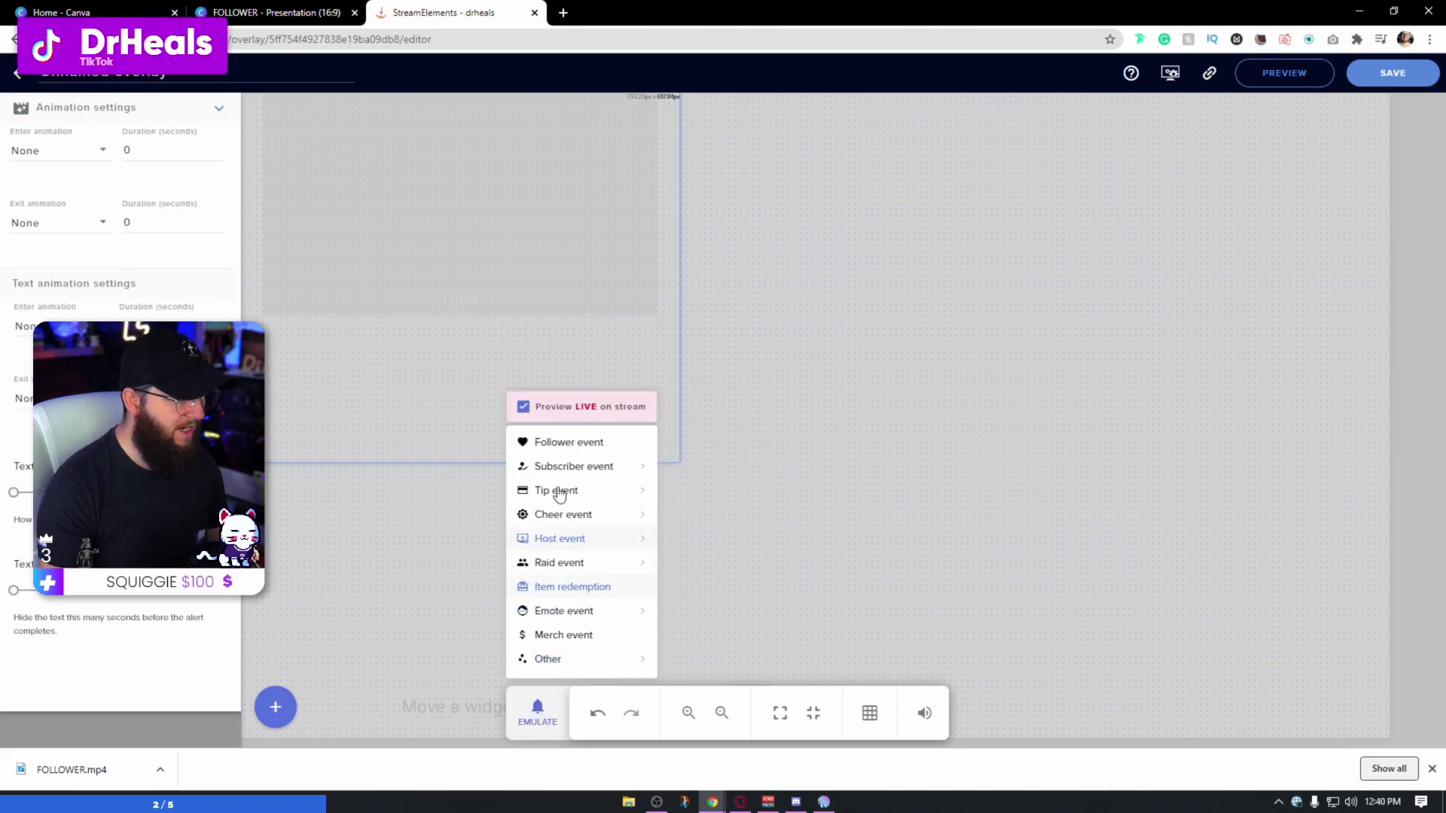
left_click(604, 476)
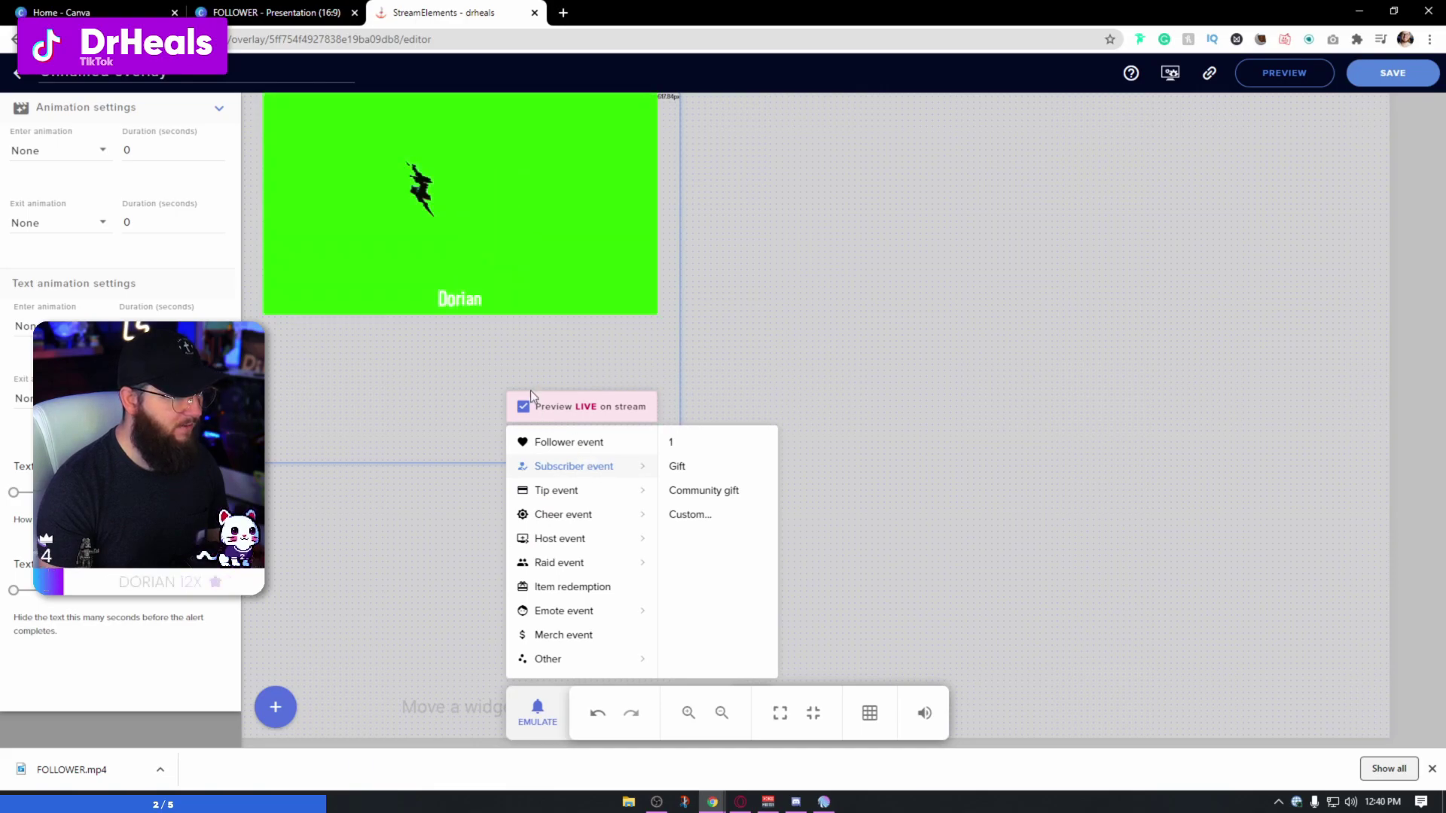
left_click(106, 308)
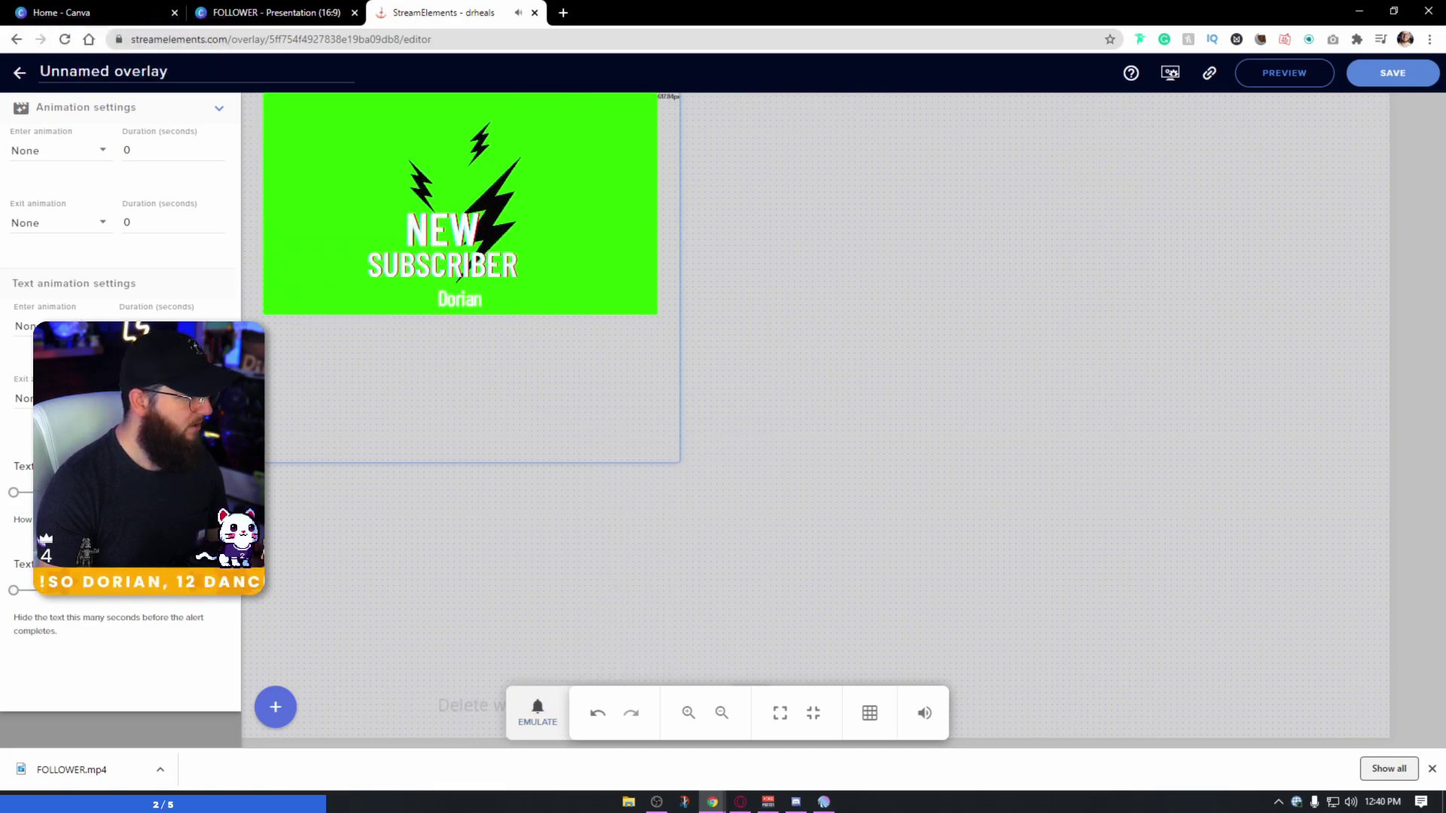
Set the name text's enter and exit animations to Bounce, then emulate another subscriber alert
left_click(145, 320)
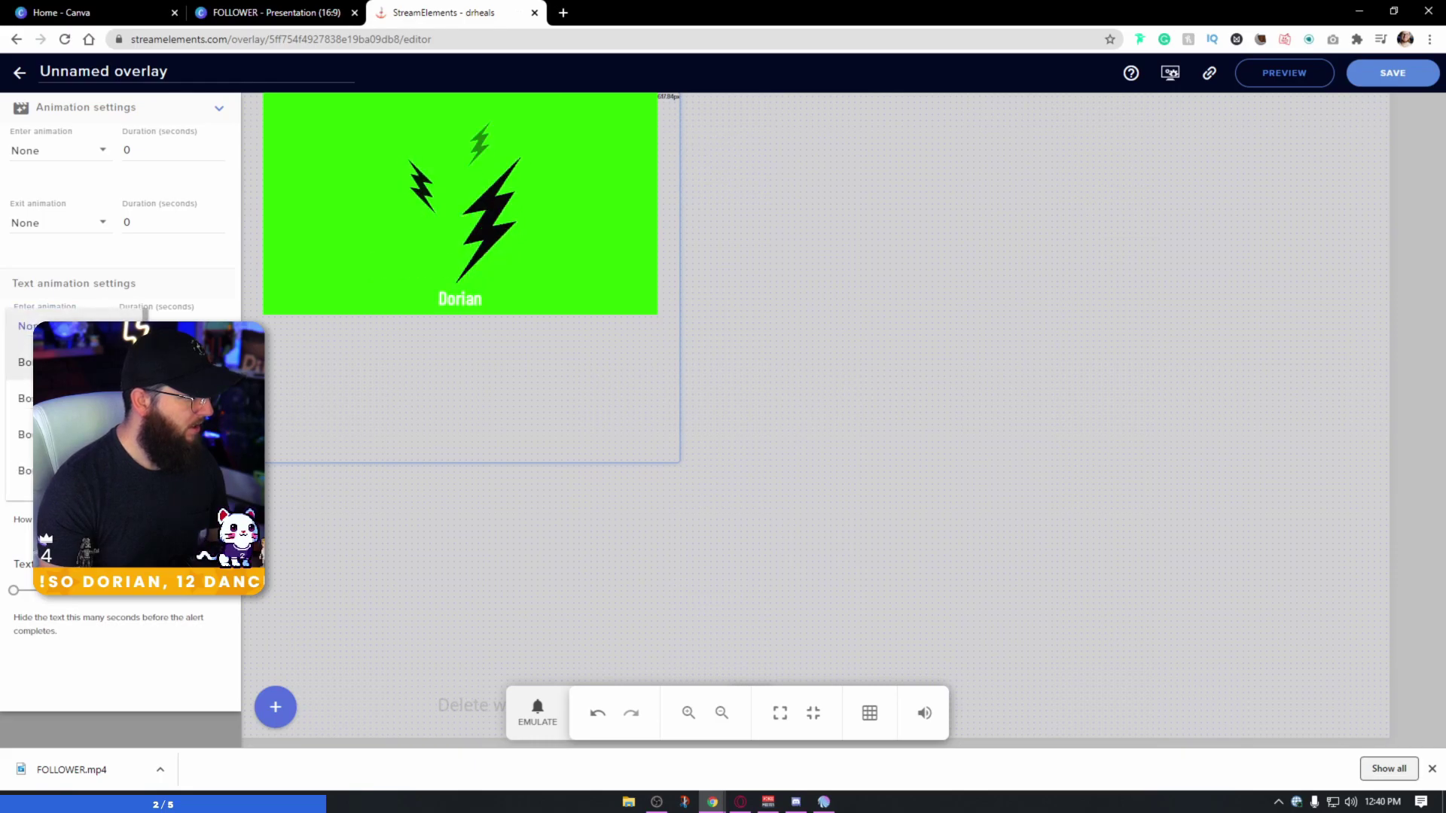
left_click(23, 363)
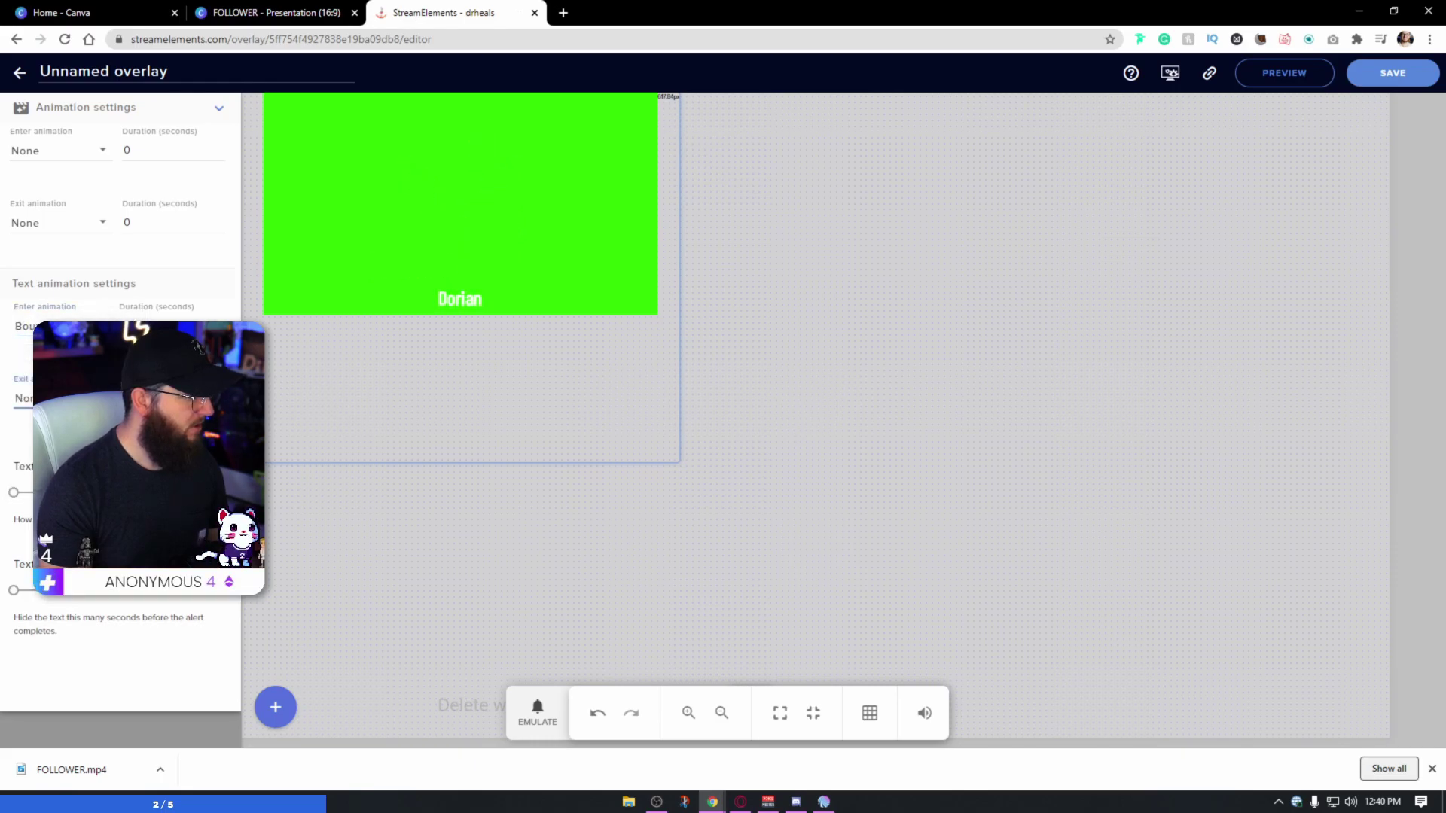
left_click(145, 392)
left_click(23, 434)
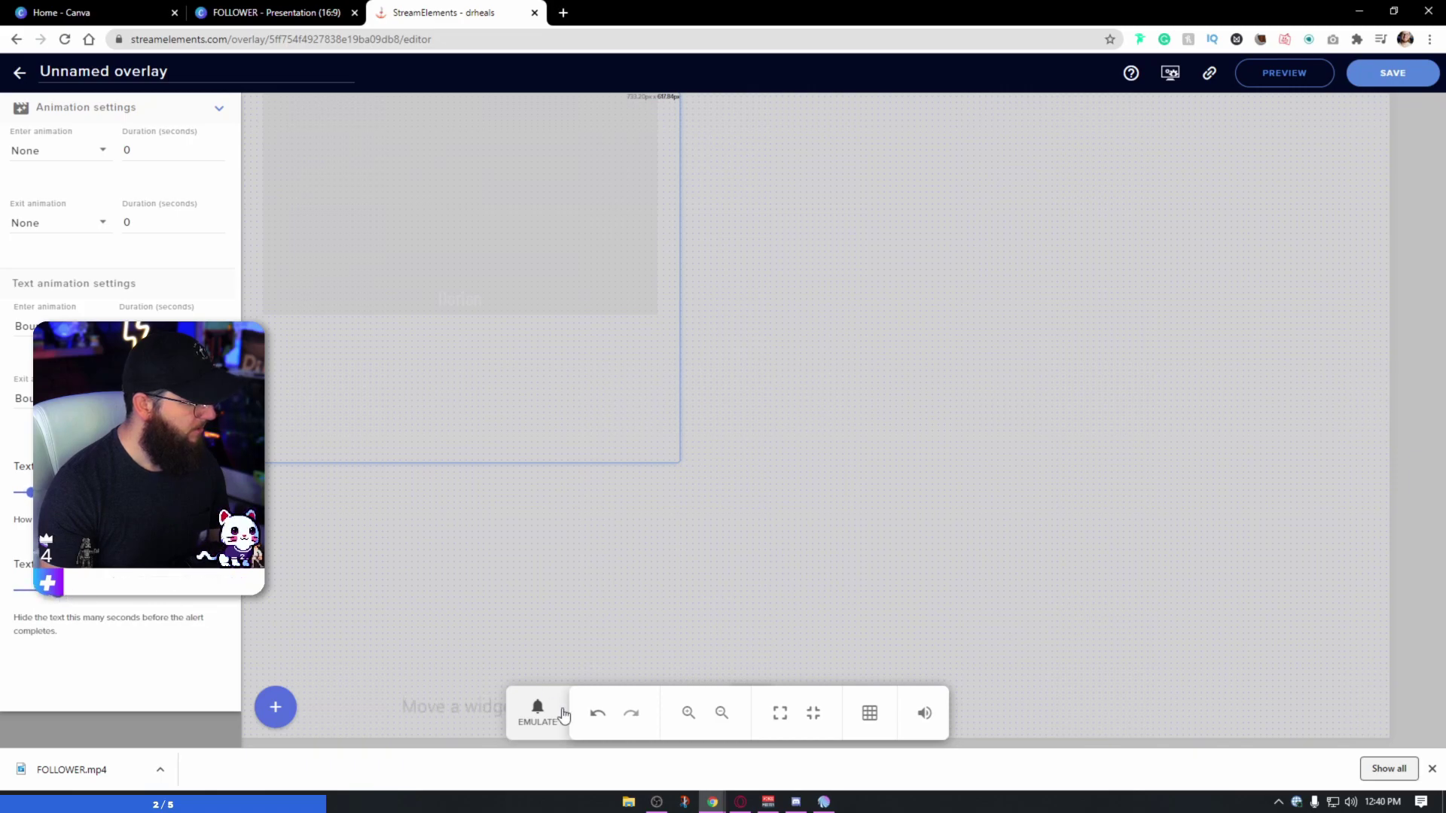
left_click(538, 712)
mouse_move(579, 468)
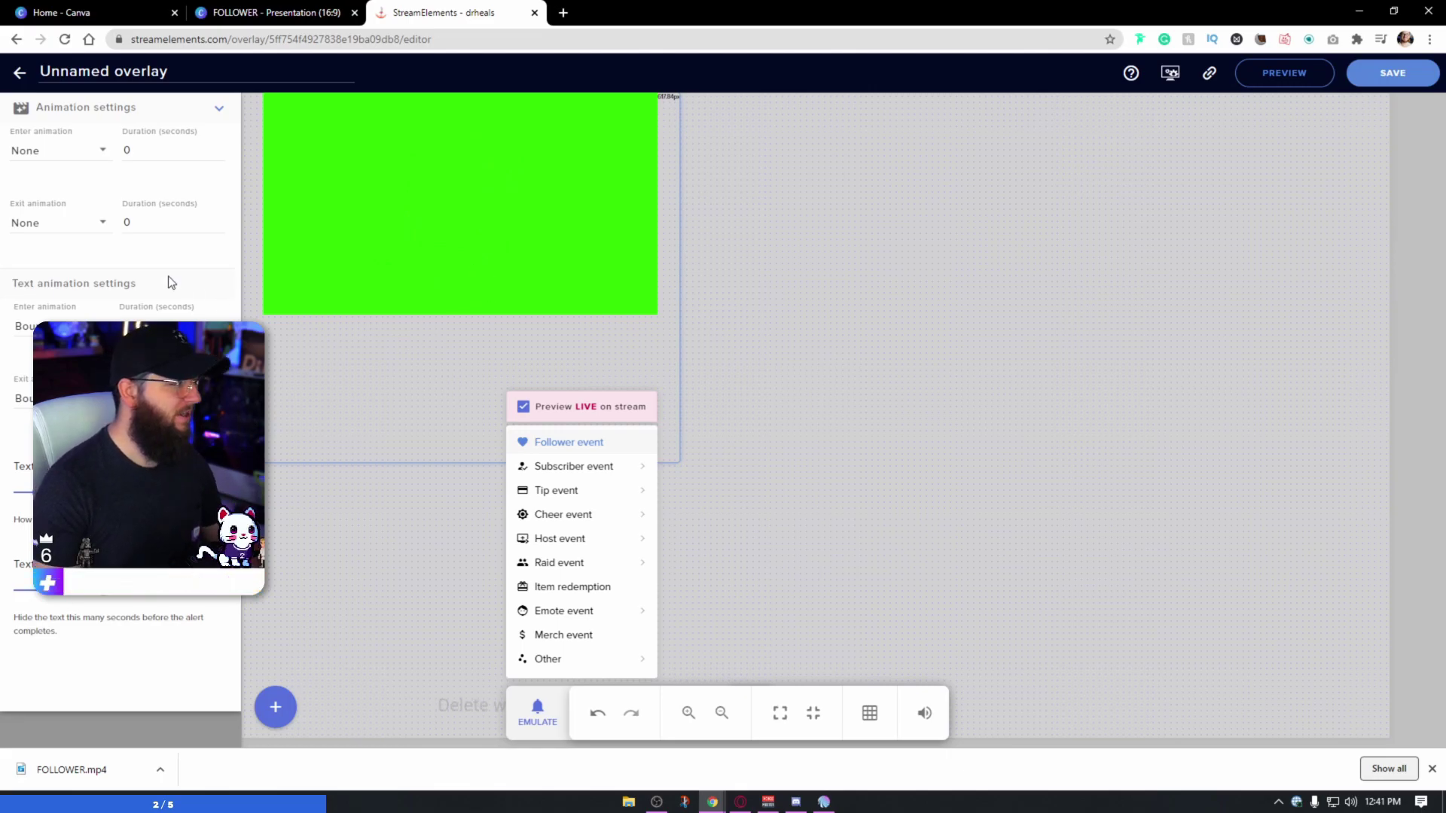
Reveal the name text's margin options and play a test subscriber alert
left_click(104, 250)
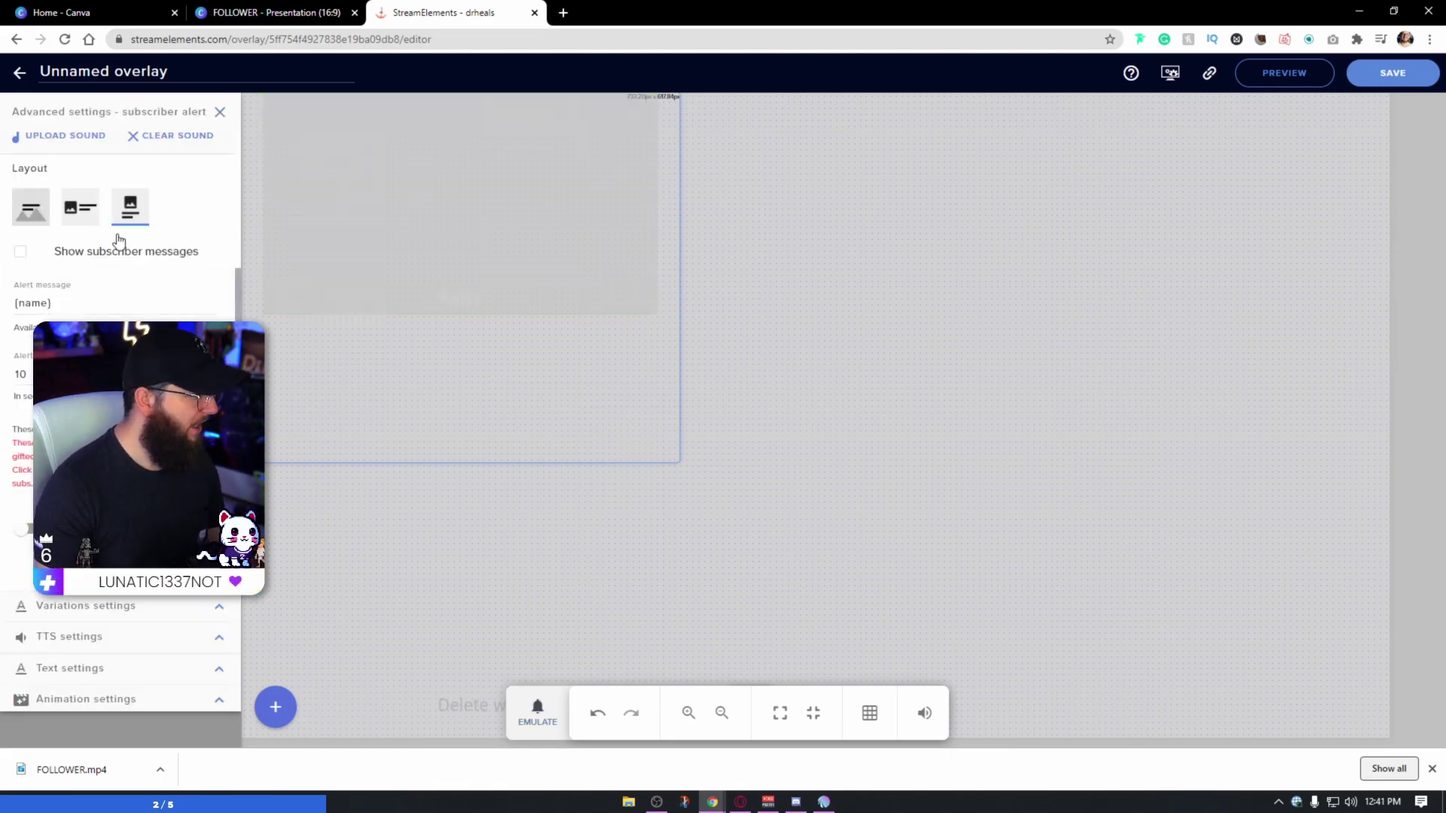
left_click(219, 674)
left_click(167, 143)
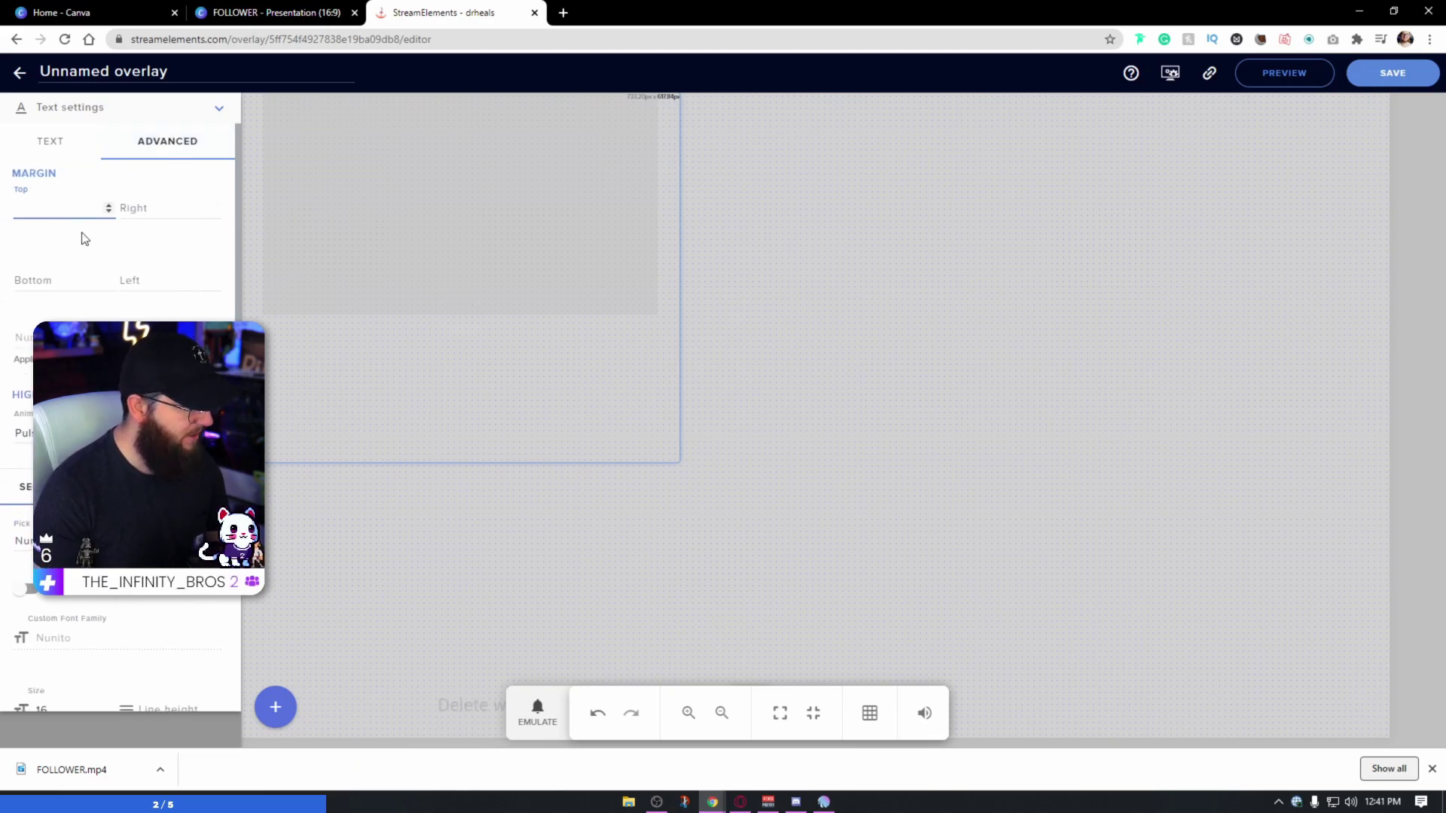
left_click(568, 708)
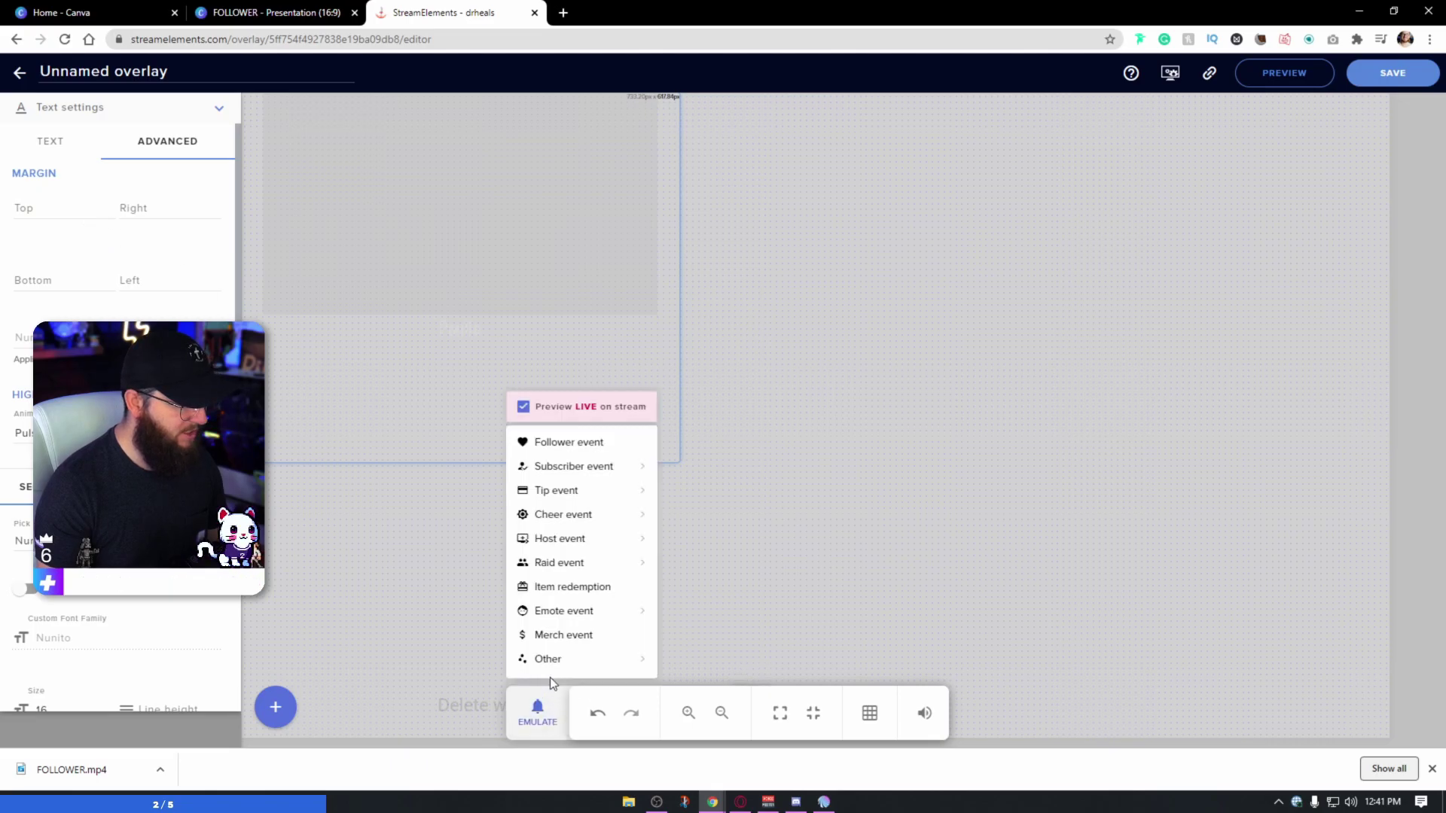
left_click(575, 467)
Set the name text margins to -50 top and -60 left, then close the advanced settings
left_click(49, 208)
type("-")
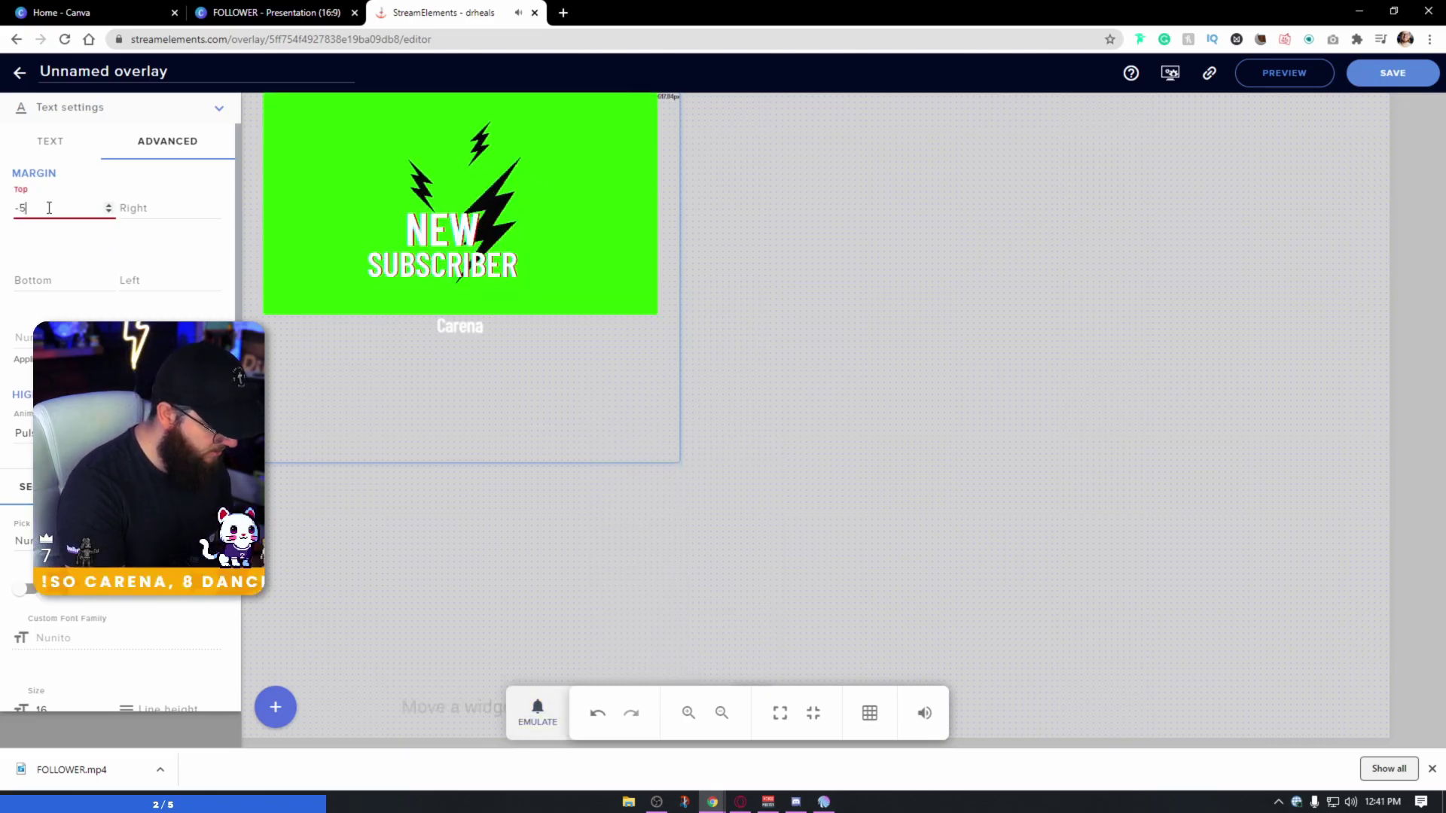
type("50")
left_click(147, 207)
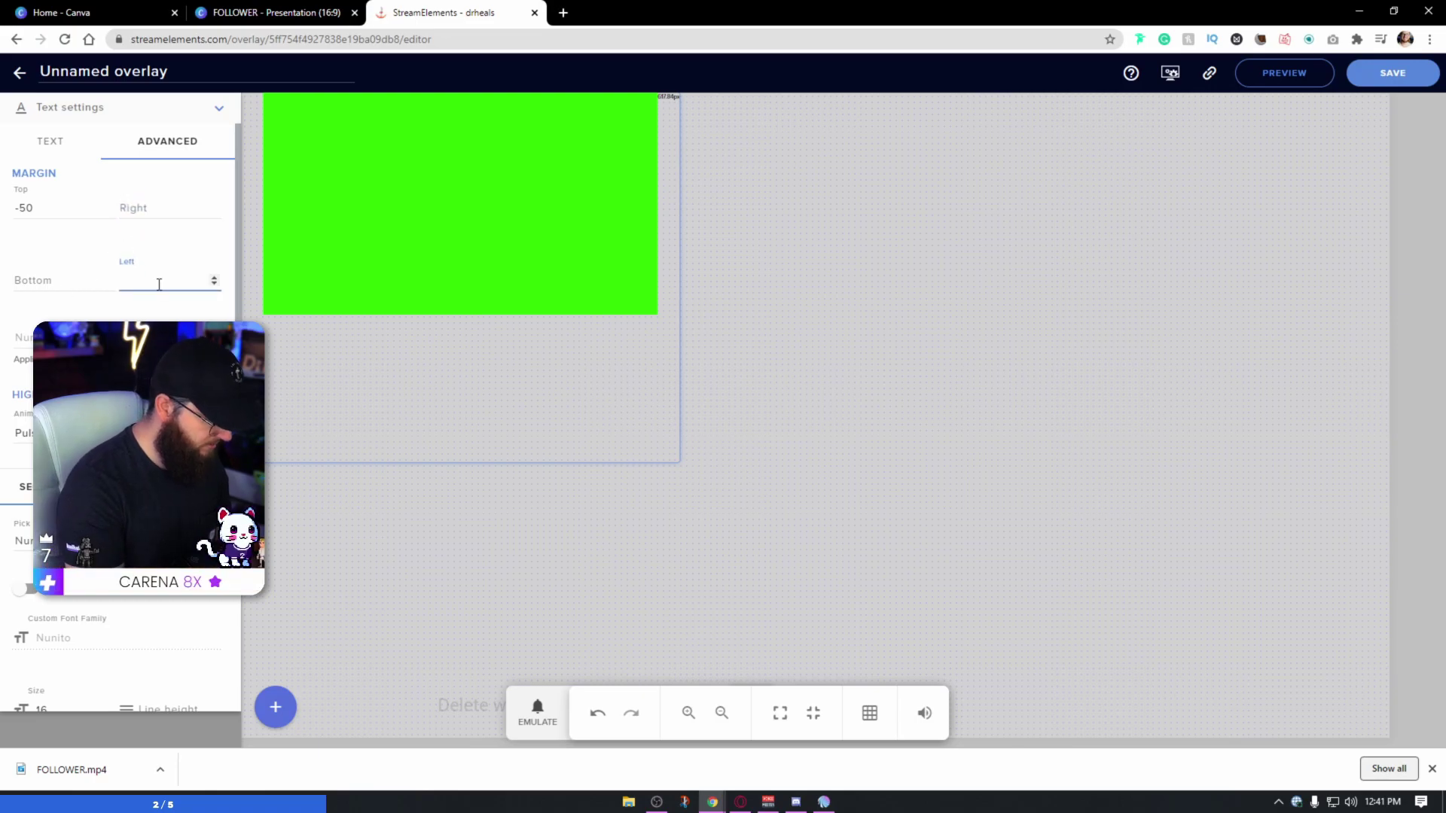
type("-50")
left_click_drag(159, 285, 122, 285)
type("-")
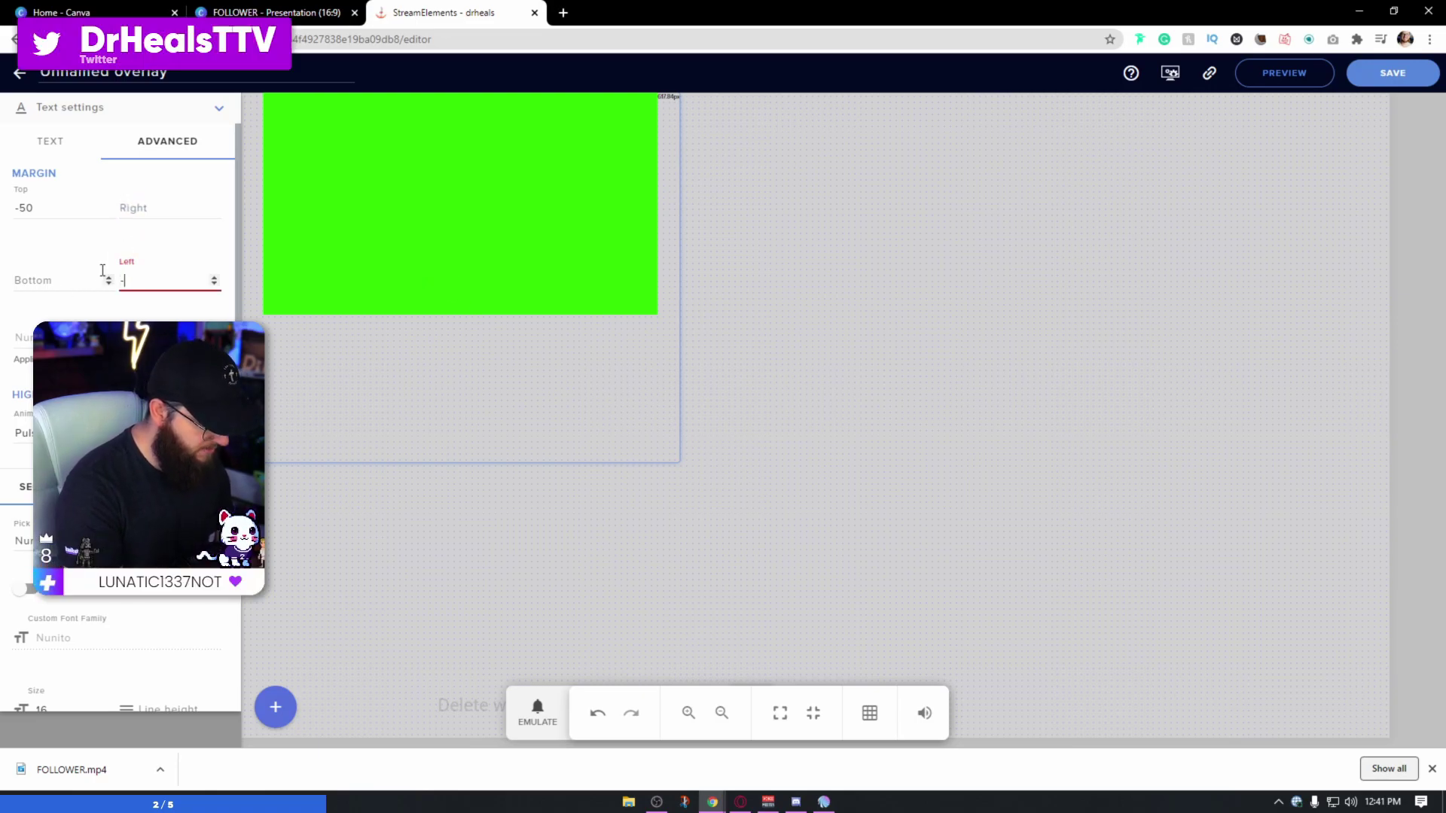
type("60")
left_click(113, 316)
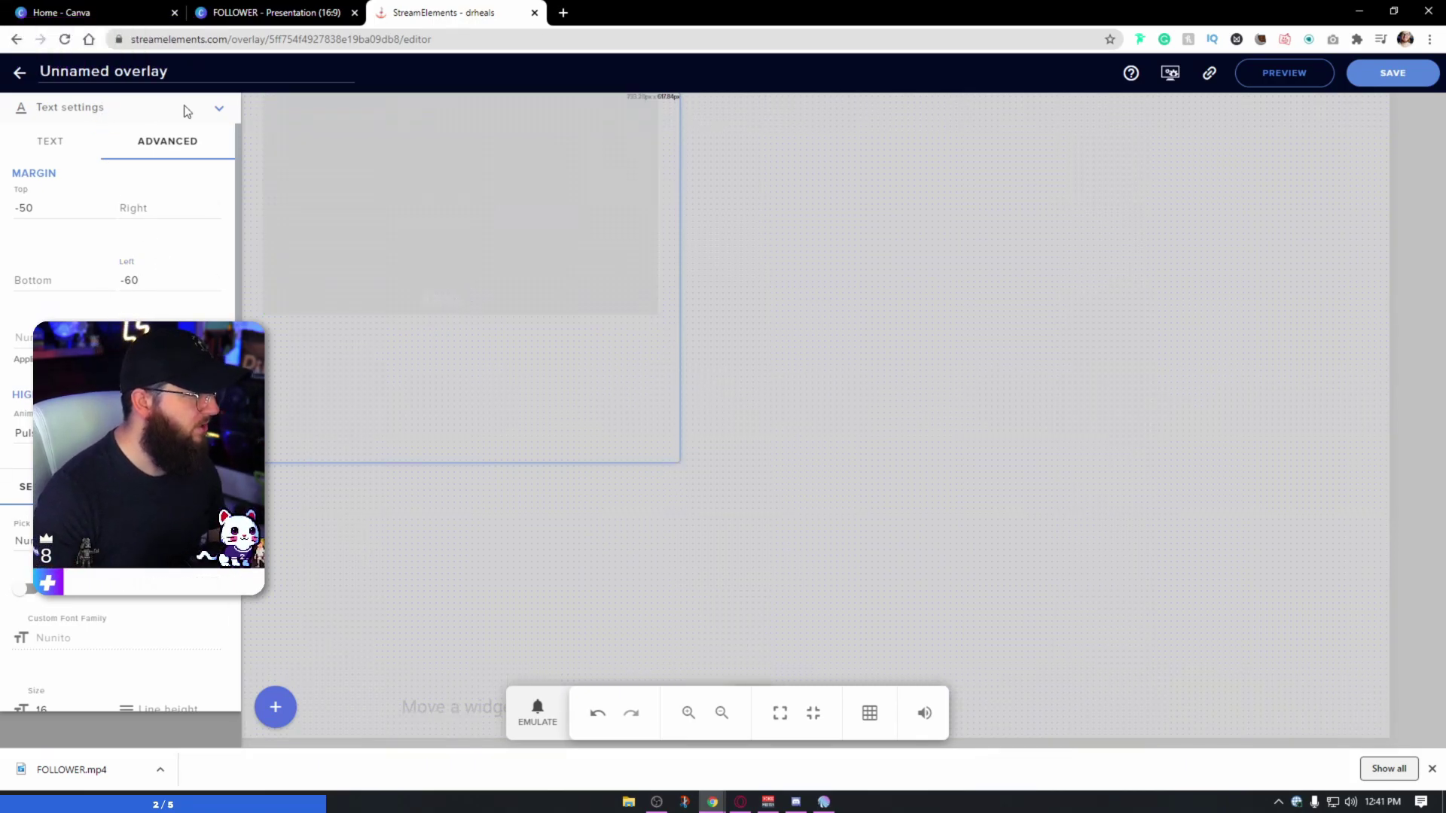
left_click(221, 111)
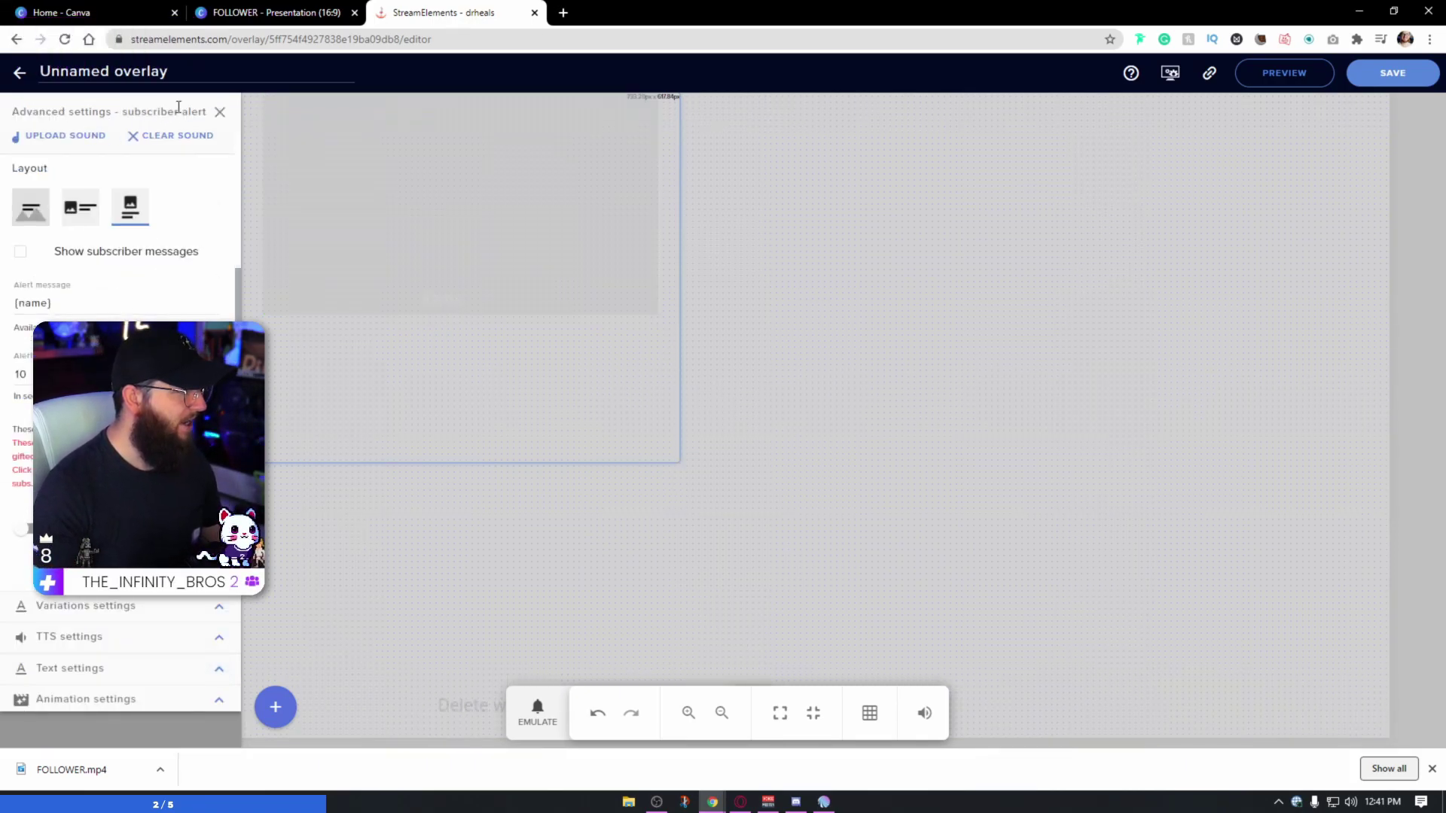
left_click(219, 112)
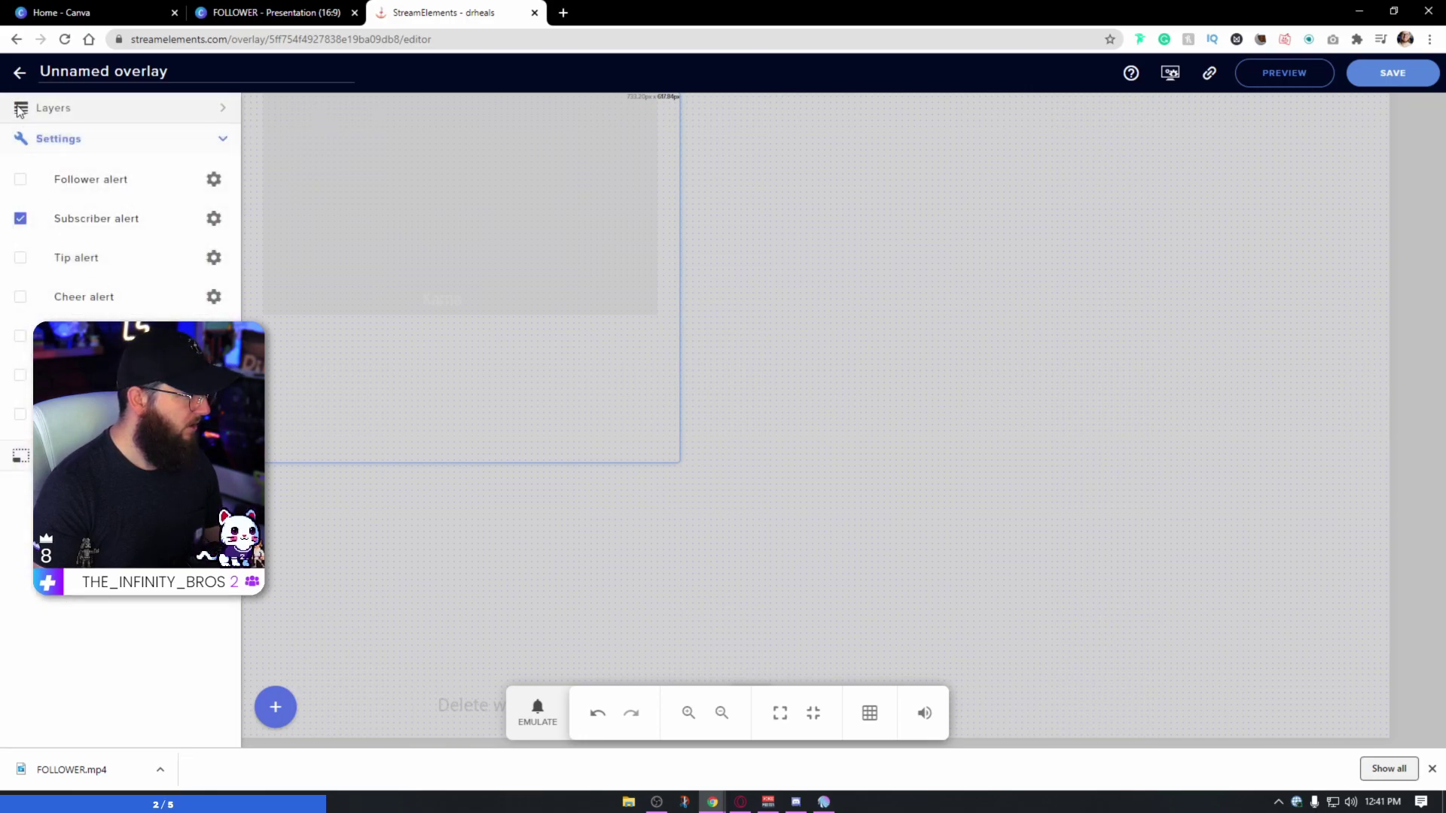
Resize the alert box widget to width 1920 and height 1080
left_click(119, 107)
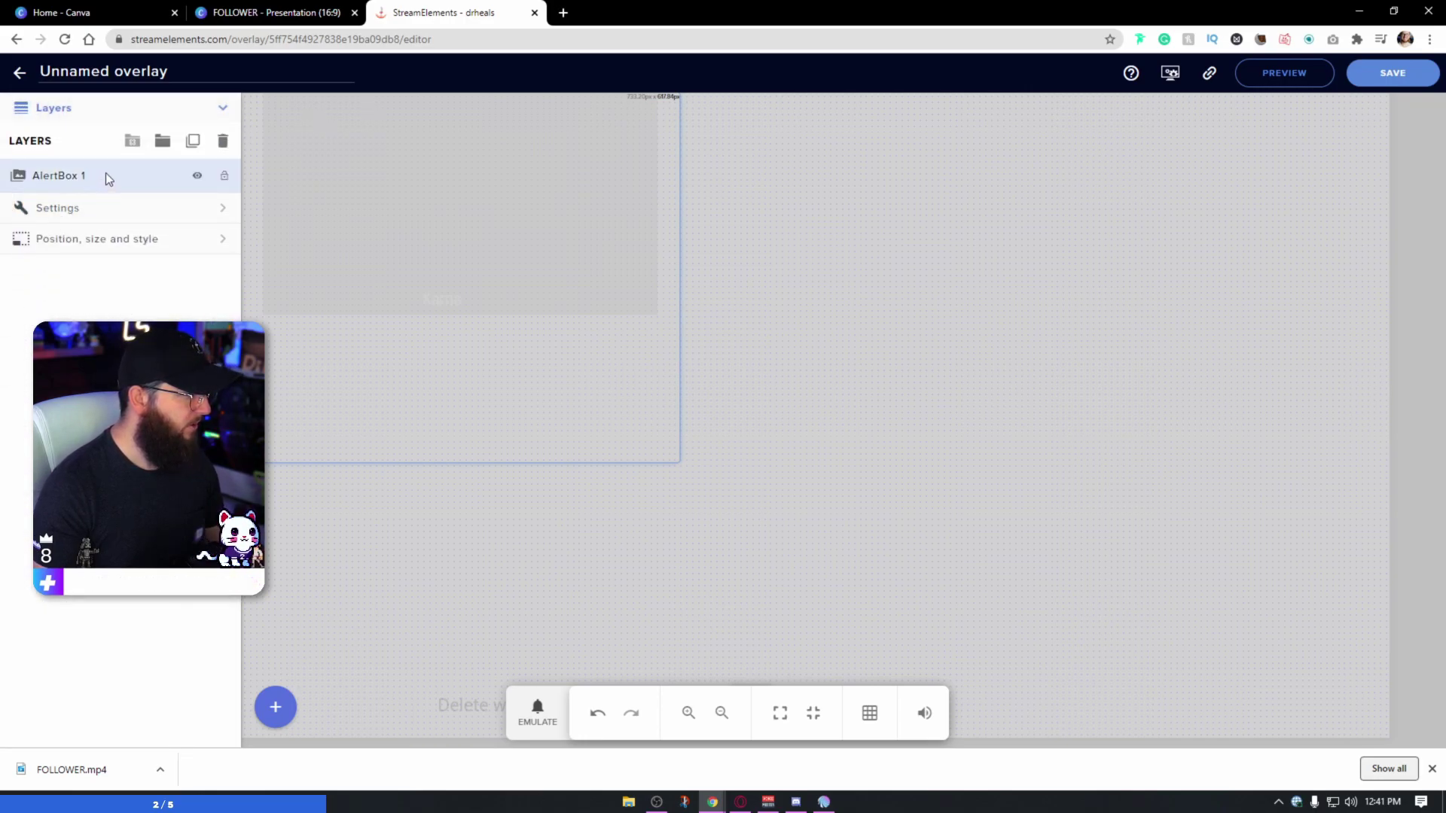
left_click(125, 243)
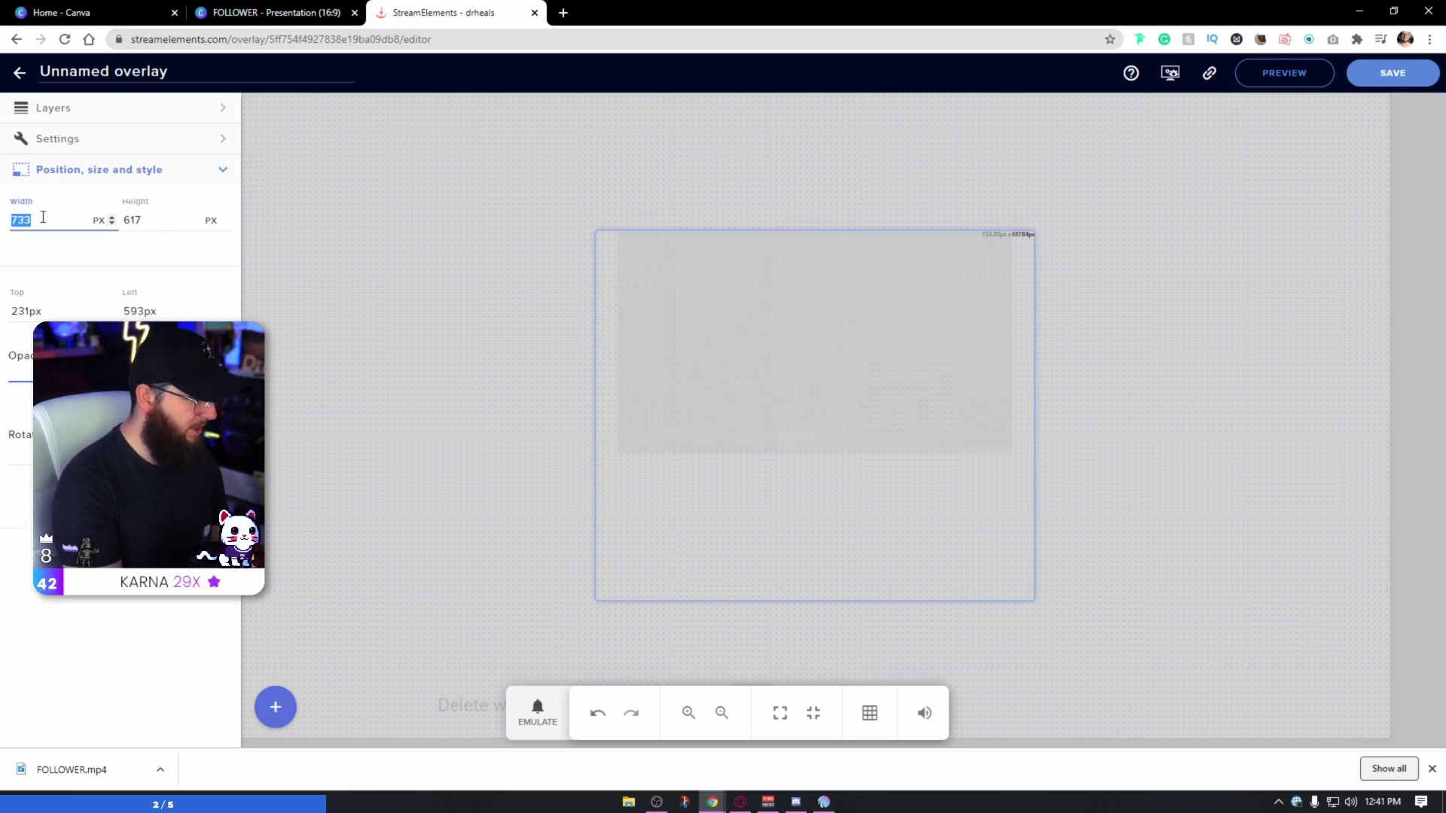
type("1920")
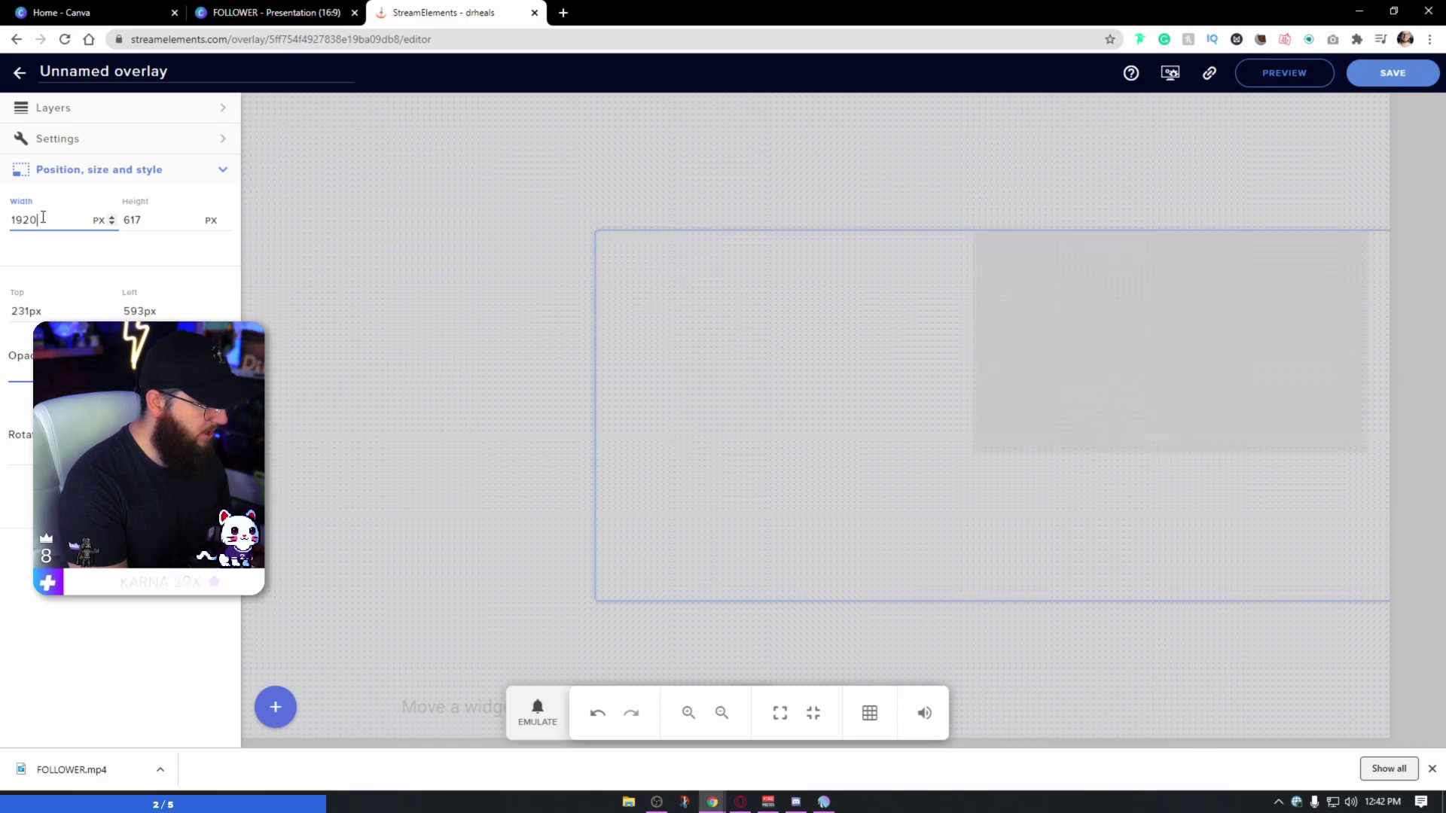
key("Tab")
type("1080")
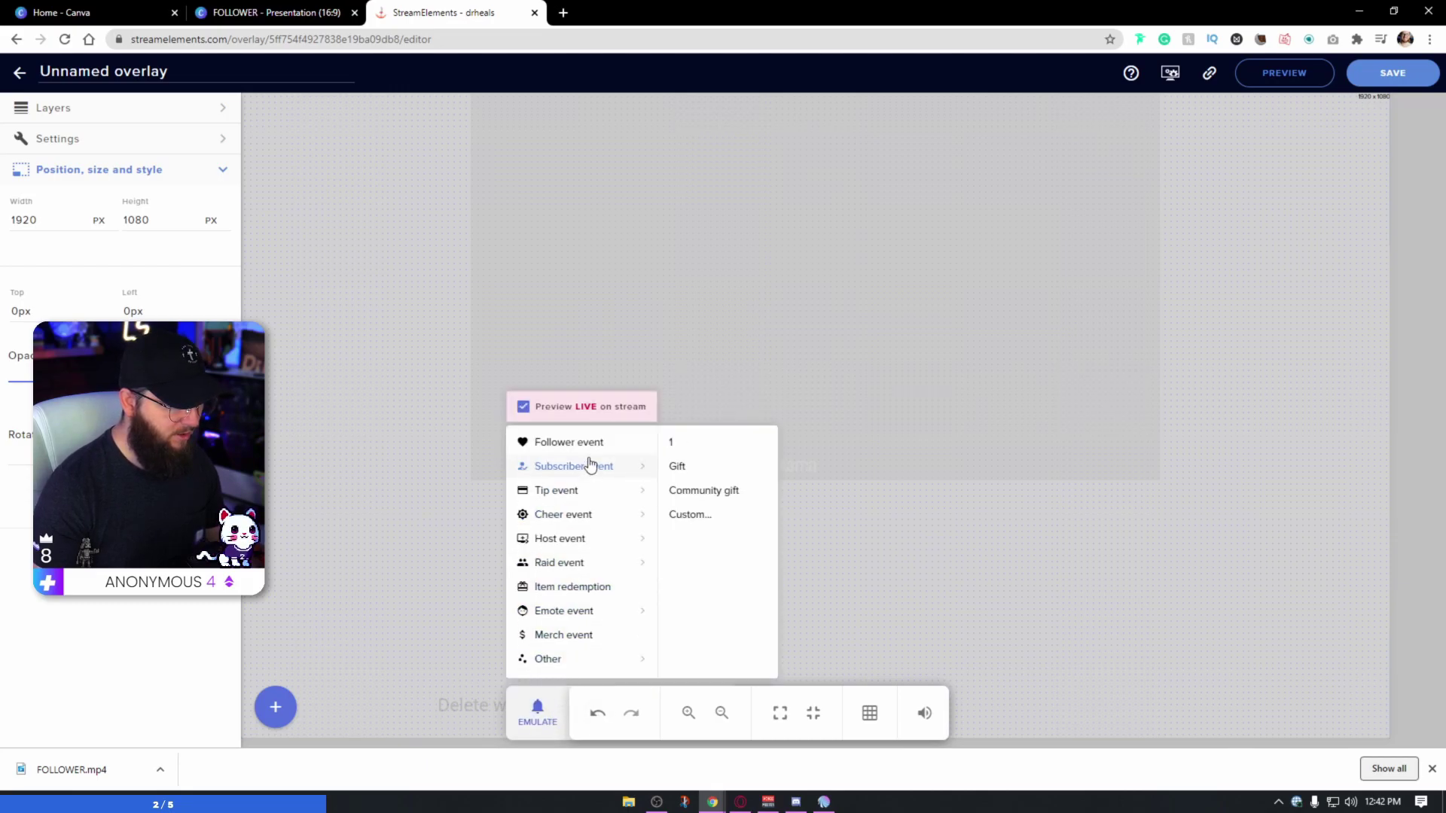
Emulate a subscriber alert to preview the full-canvas alert box, then reselect AlertBox 1
left_click(589, 468)
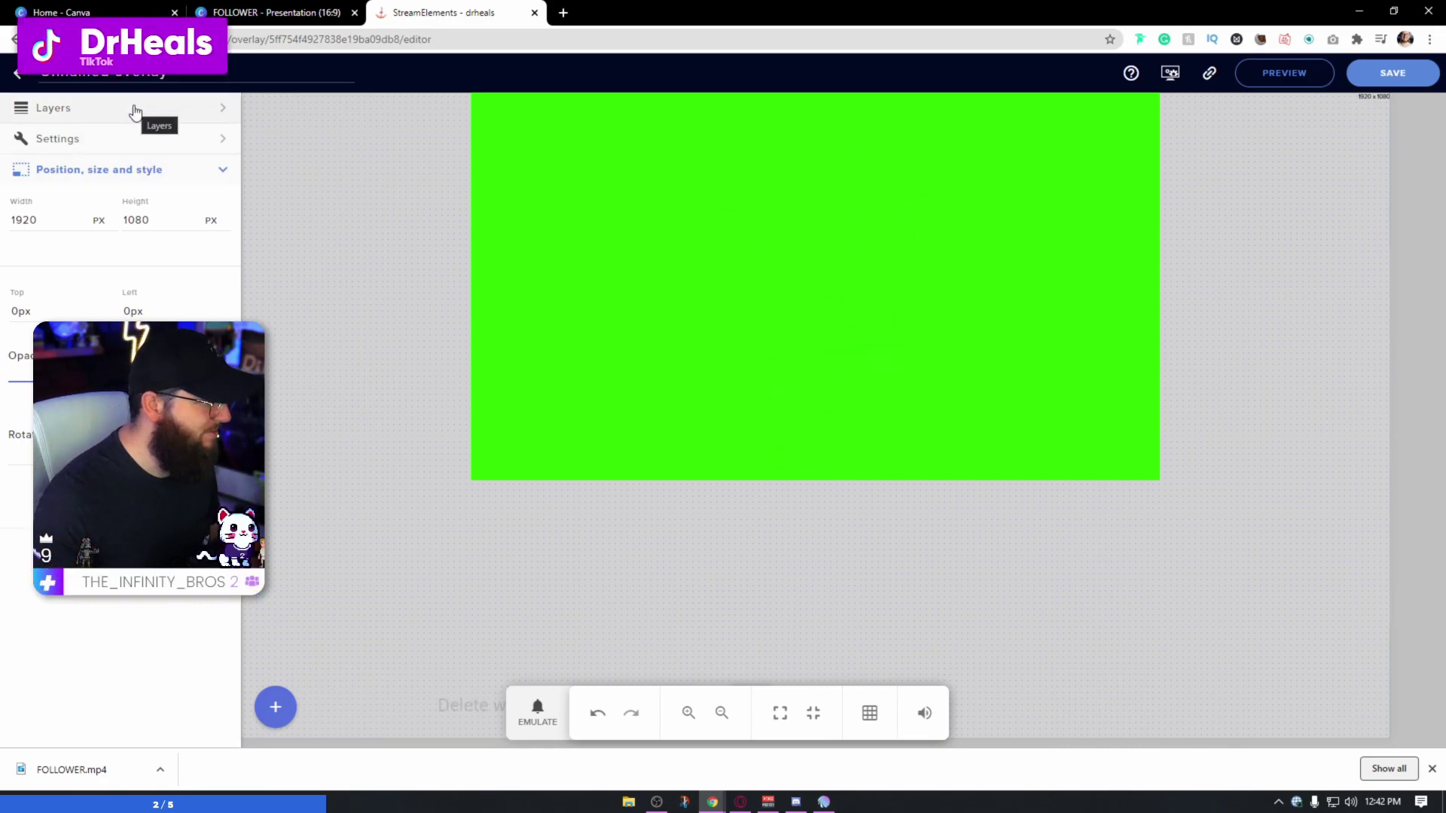
left_click(121, 112)
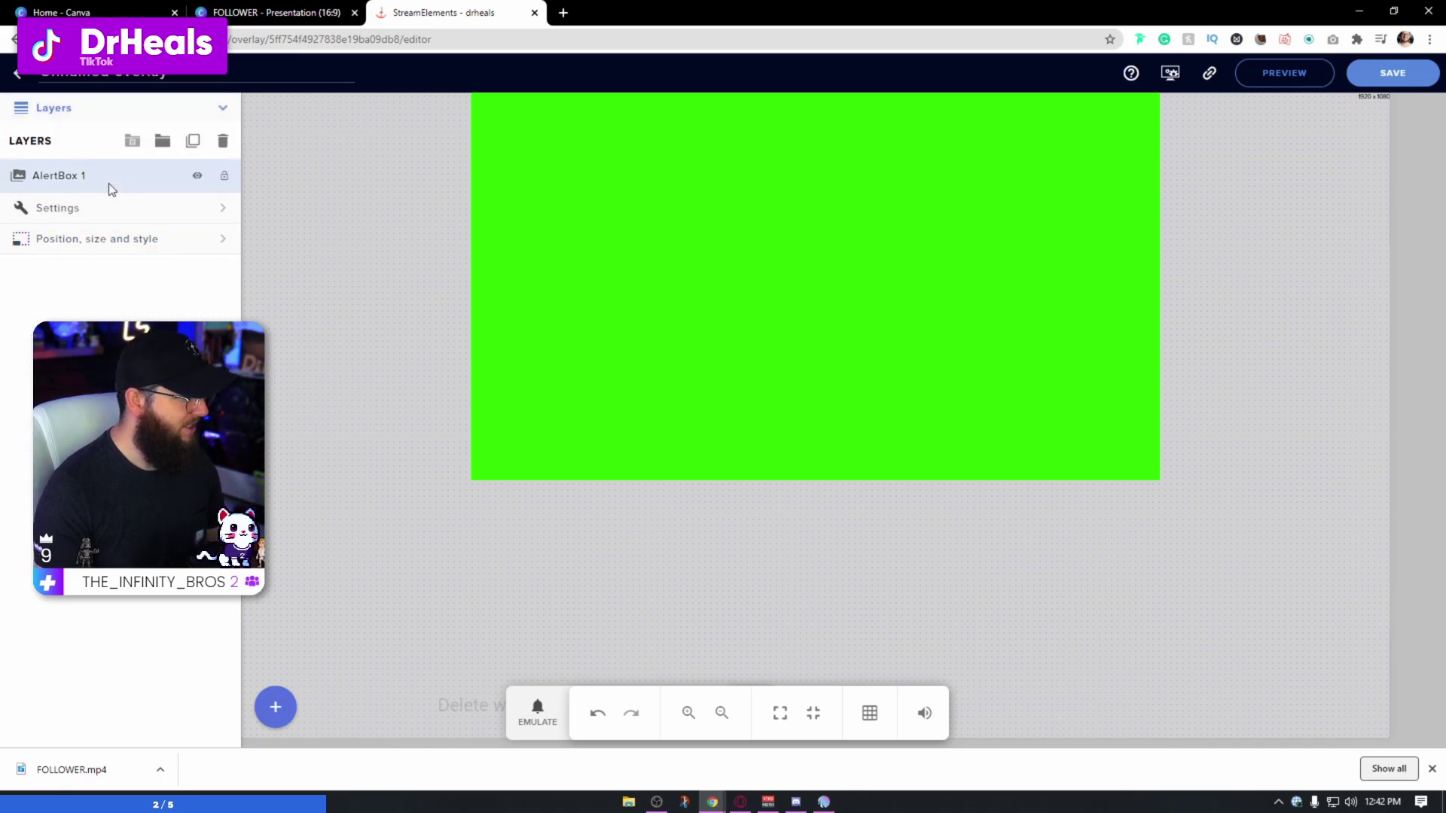
left_click(79, 180)
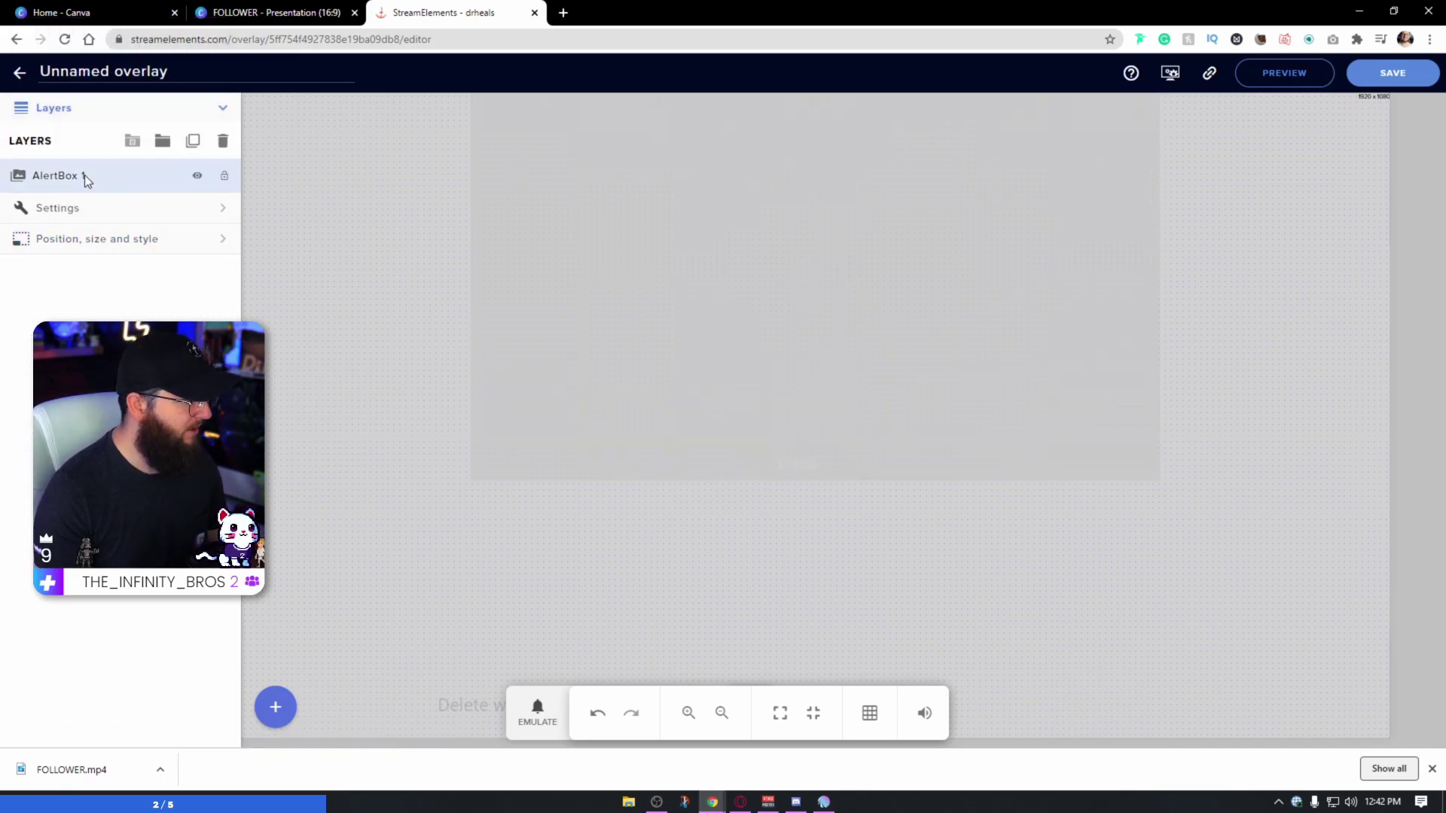
Save the overlay as 'YT Alert', copy its overlay URL, and switch from Chrome to OBS
left_click(1392, 72)
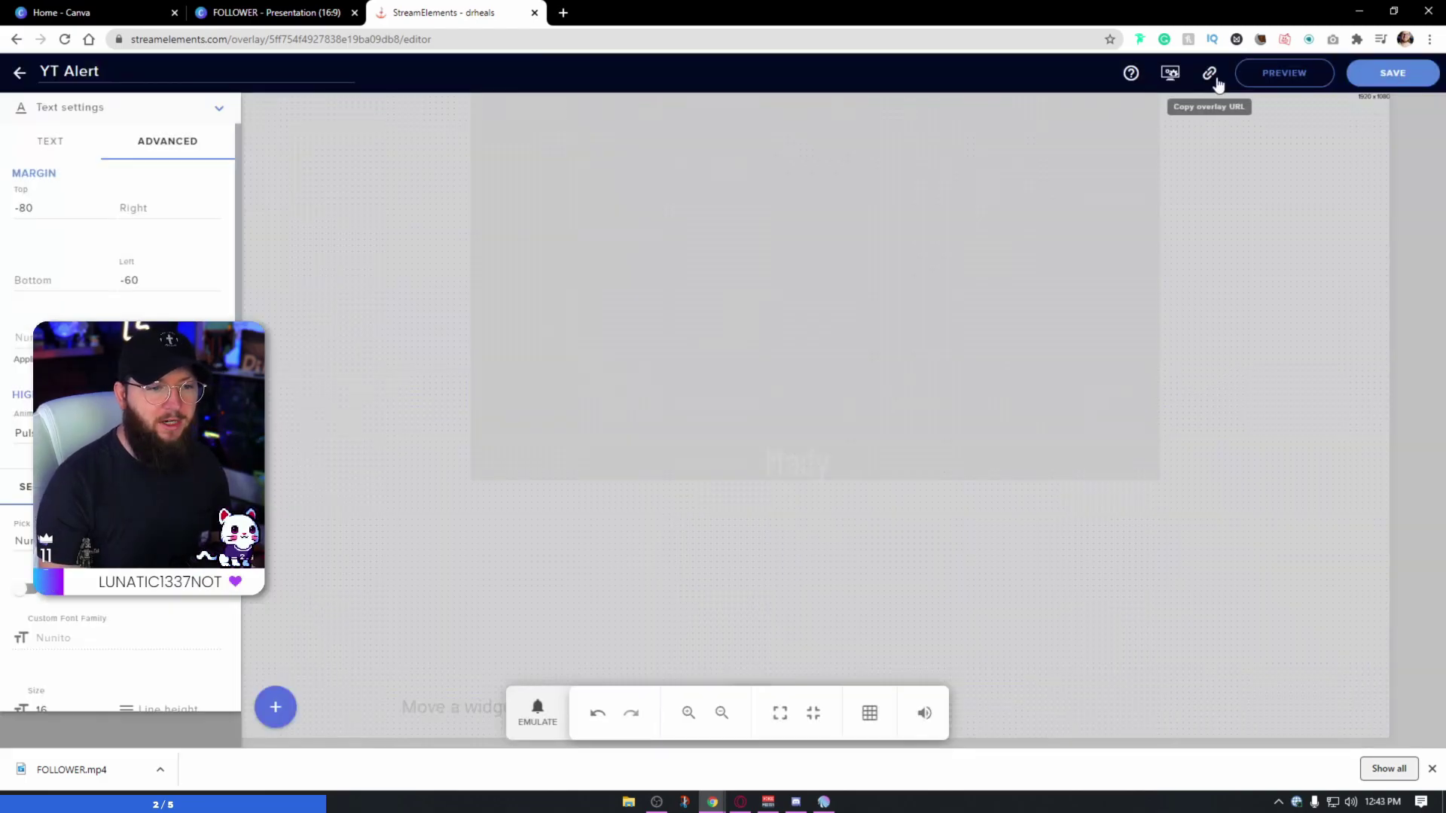
left_click(1208, 74)
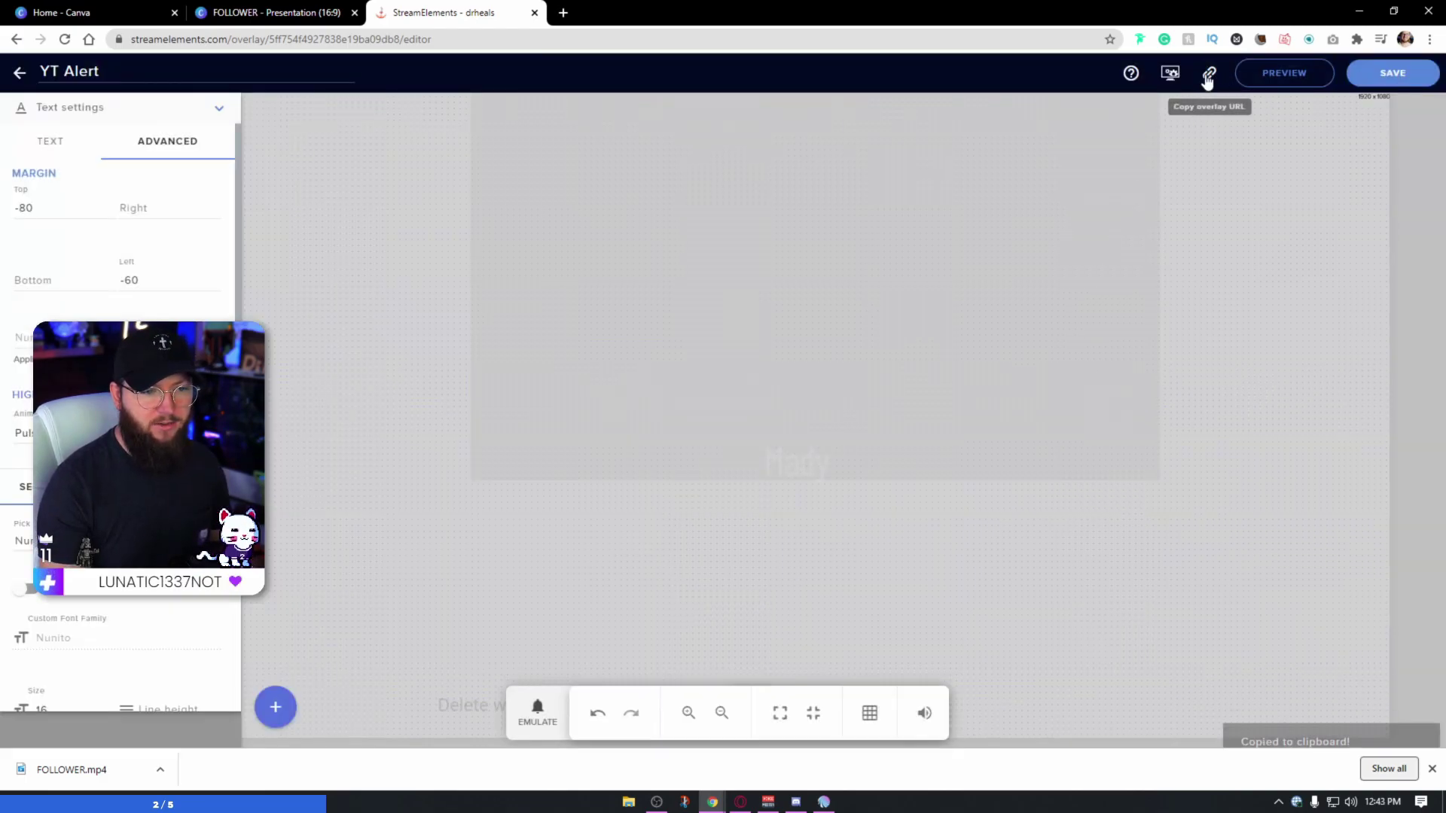
key("alt+Tab")
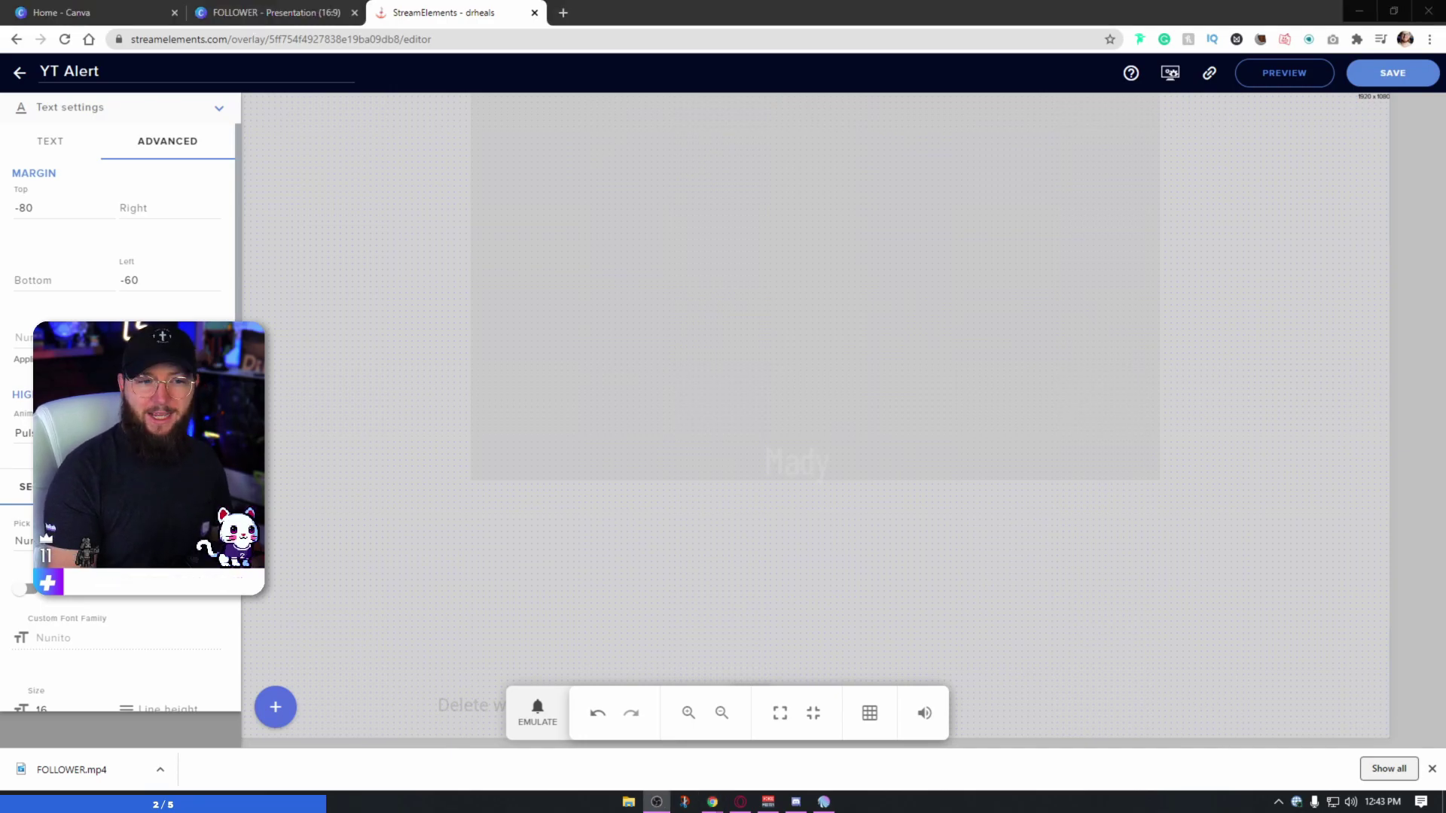
left_click(1358, 12)
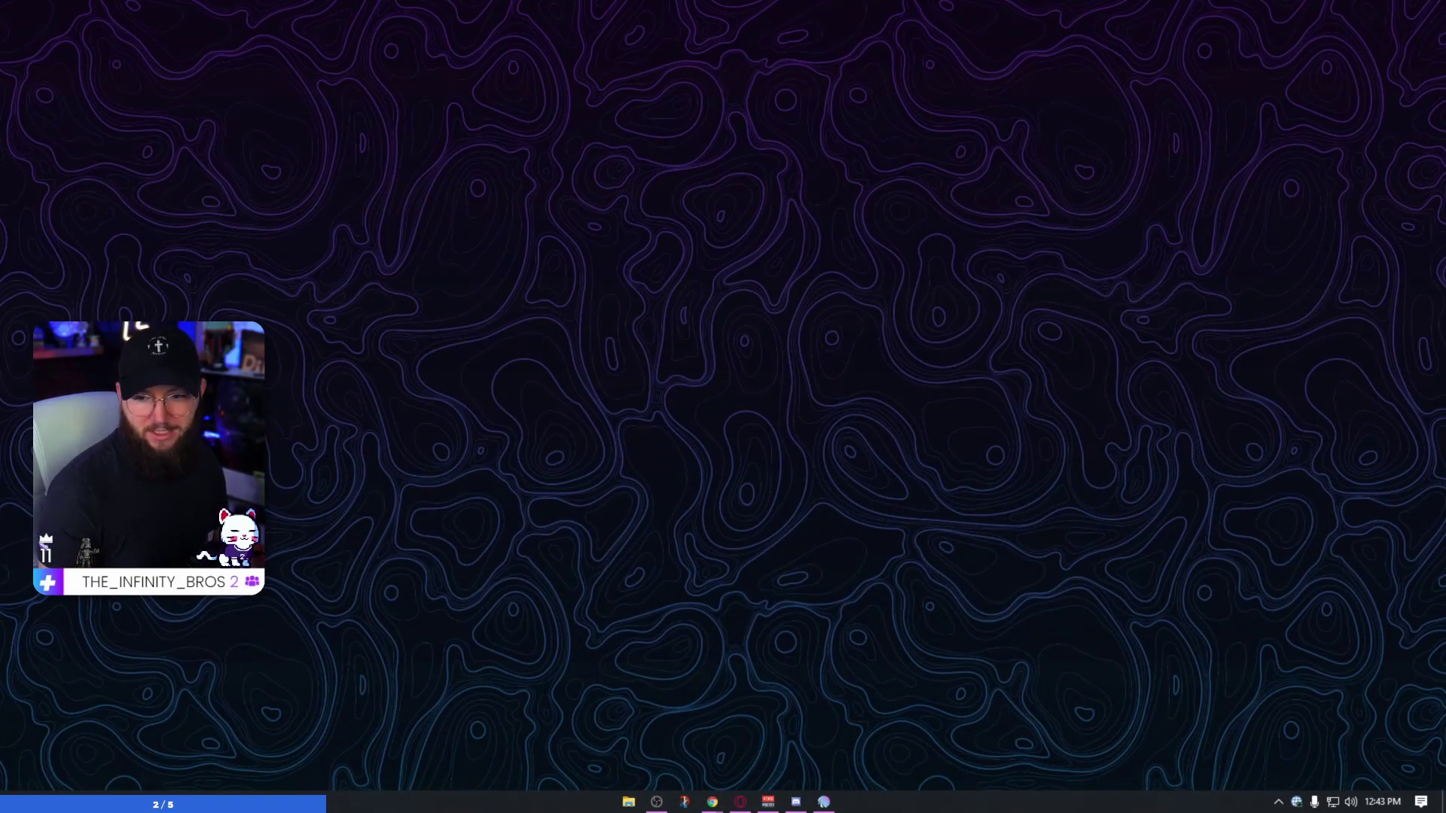
key("alt+Tab")
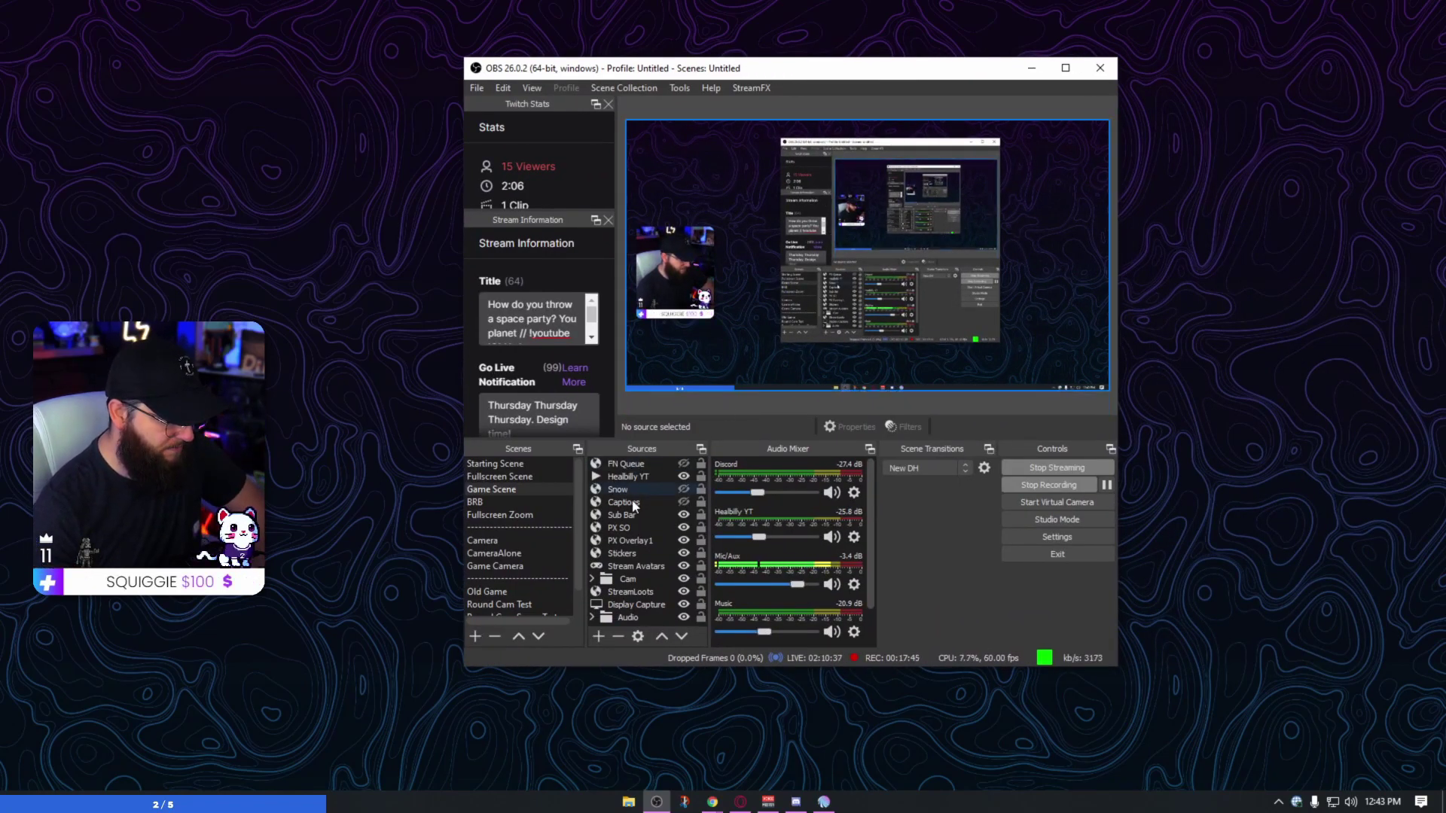
Add a 'YT Alerts' browser source and paste the StreamElements overlay URL into it
left_click(598, 637)
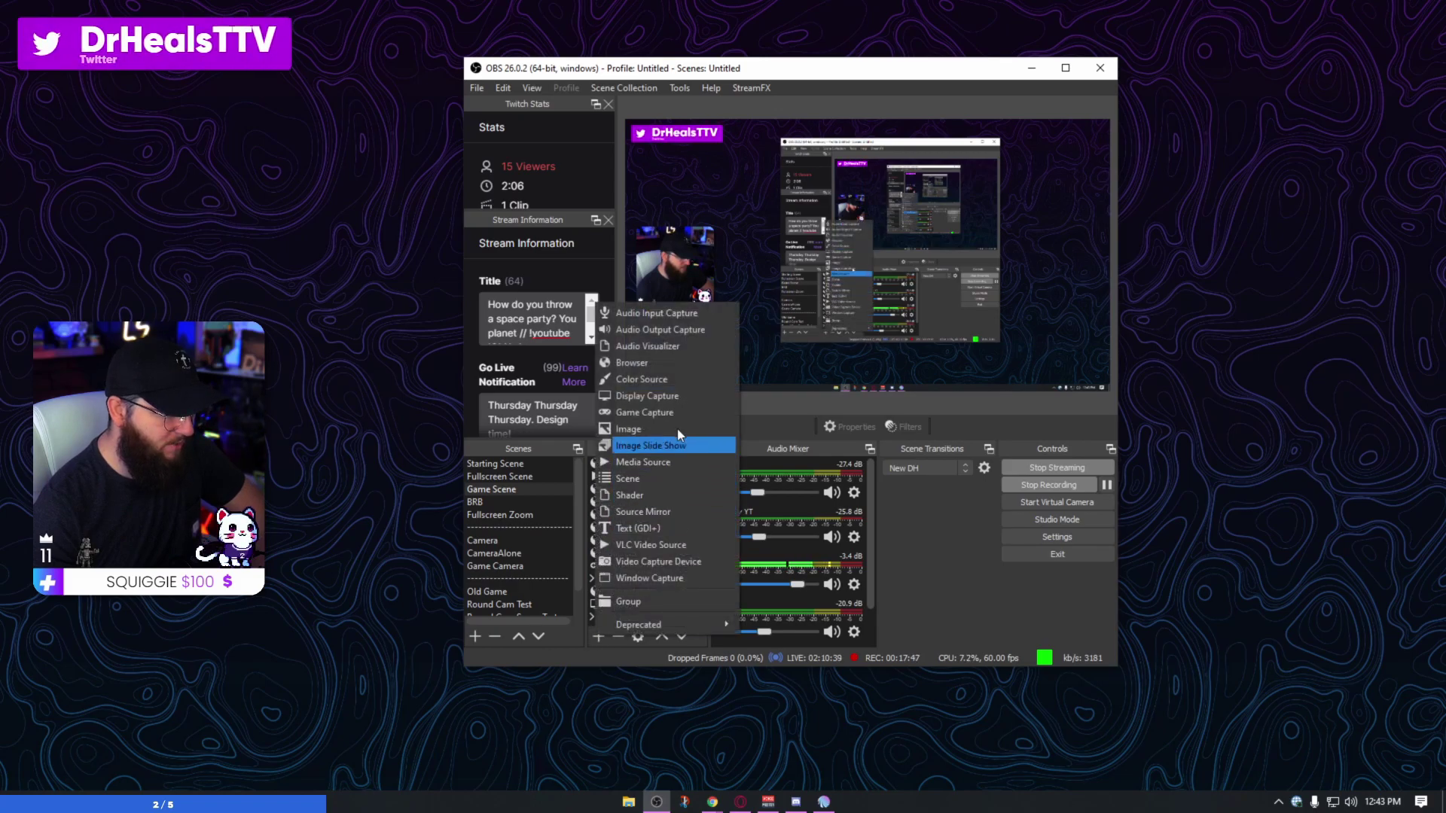
left_click(671, 363)
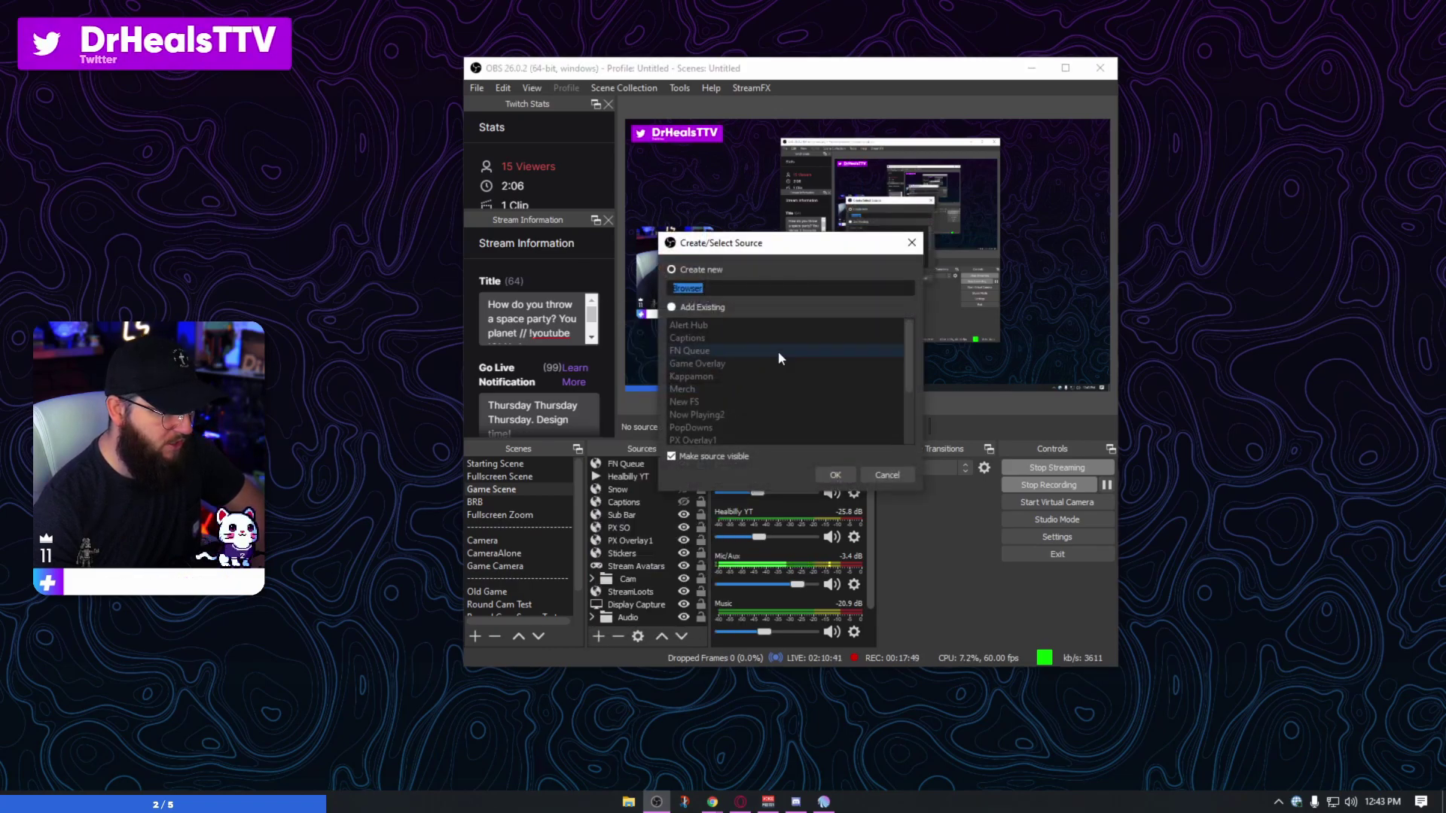
type("YT Al")
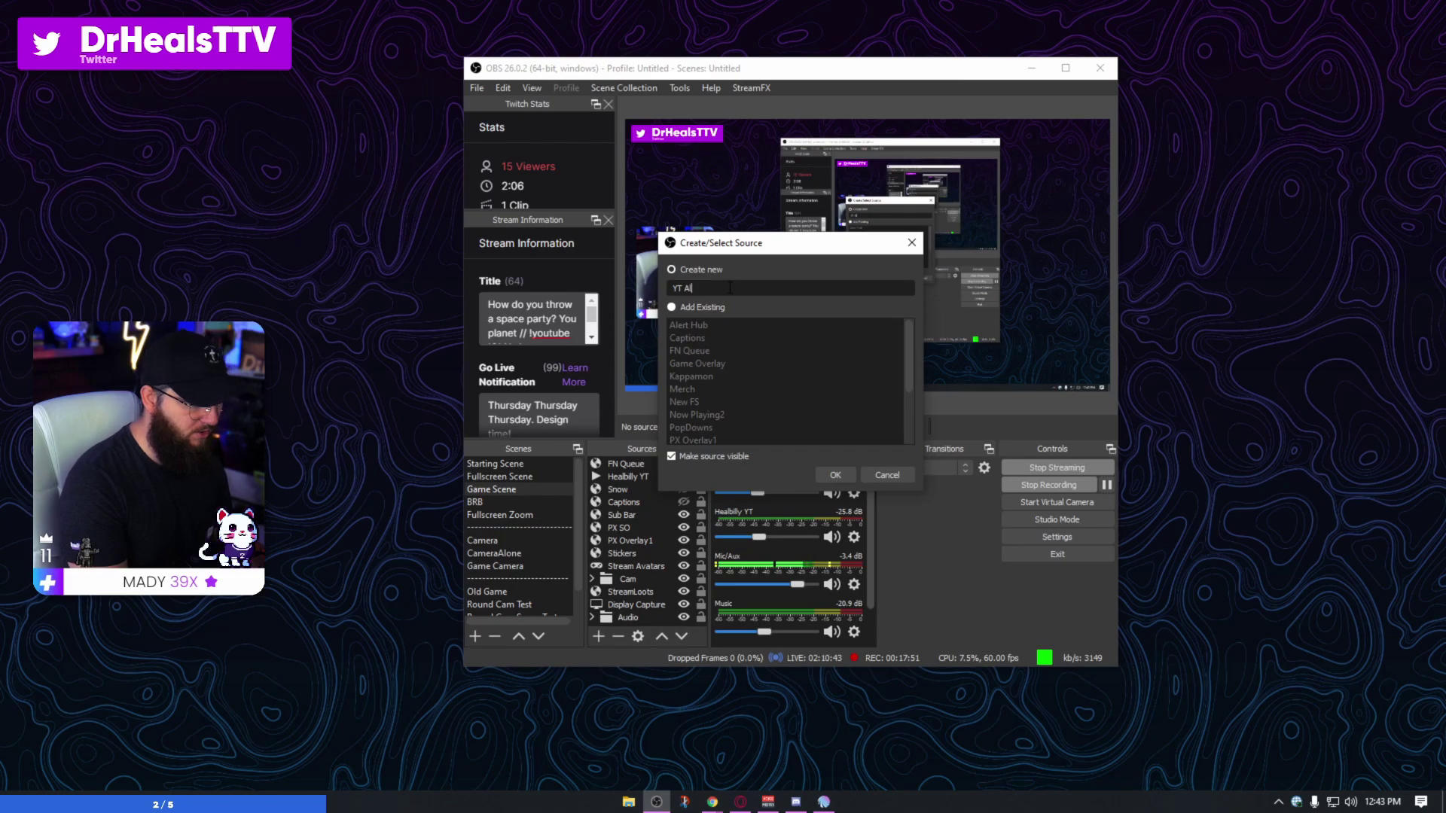
type("erts")
left_click(835, 474)
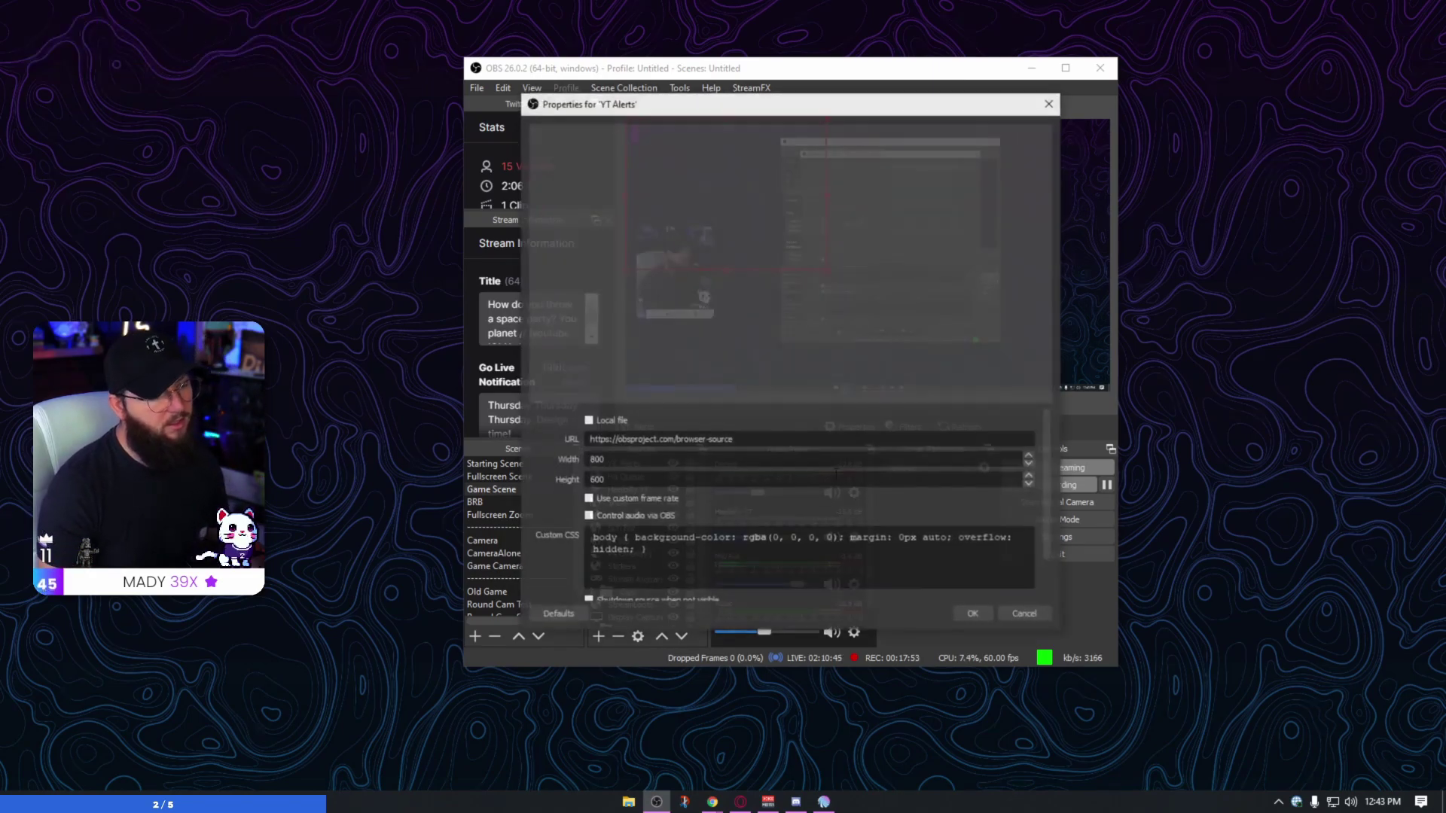
key("ctrl+a")
key("ctrl+v")
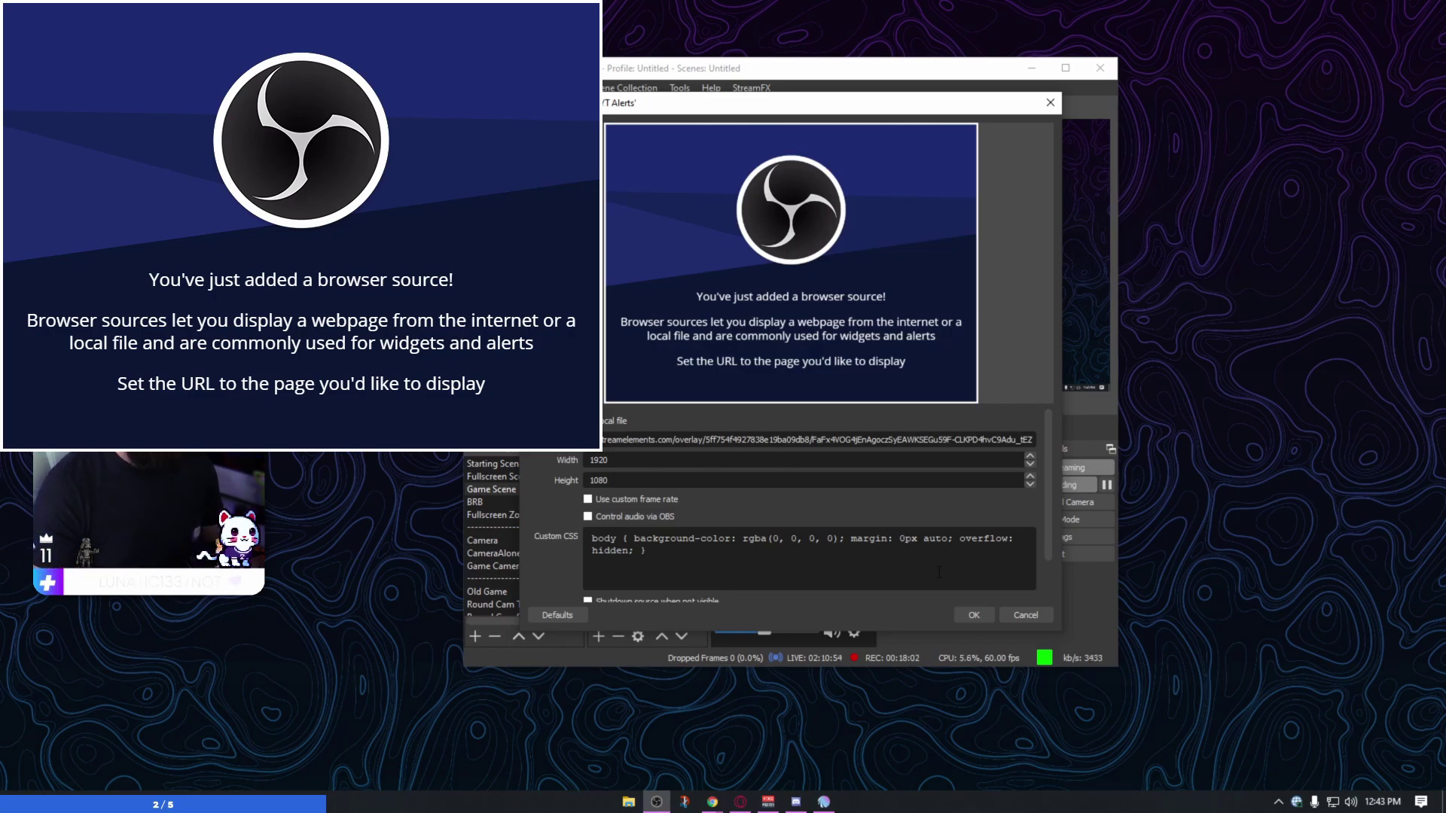
Confirm the YT Alerts browser source properties and recentre the OBS window
left_click(970, 613)
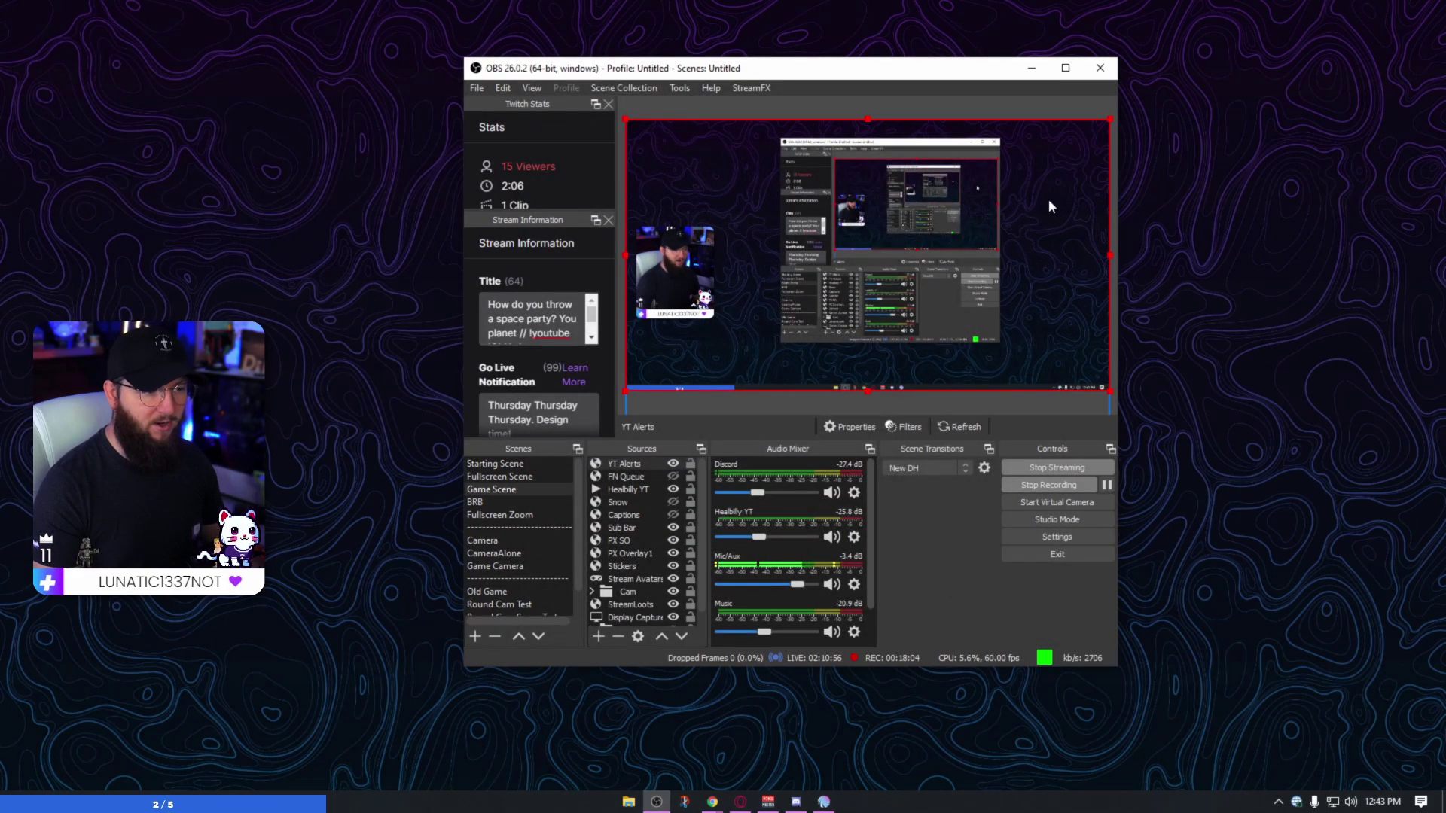
left_click_drag(943, 72, 1445, 71)
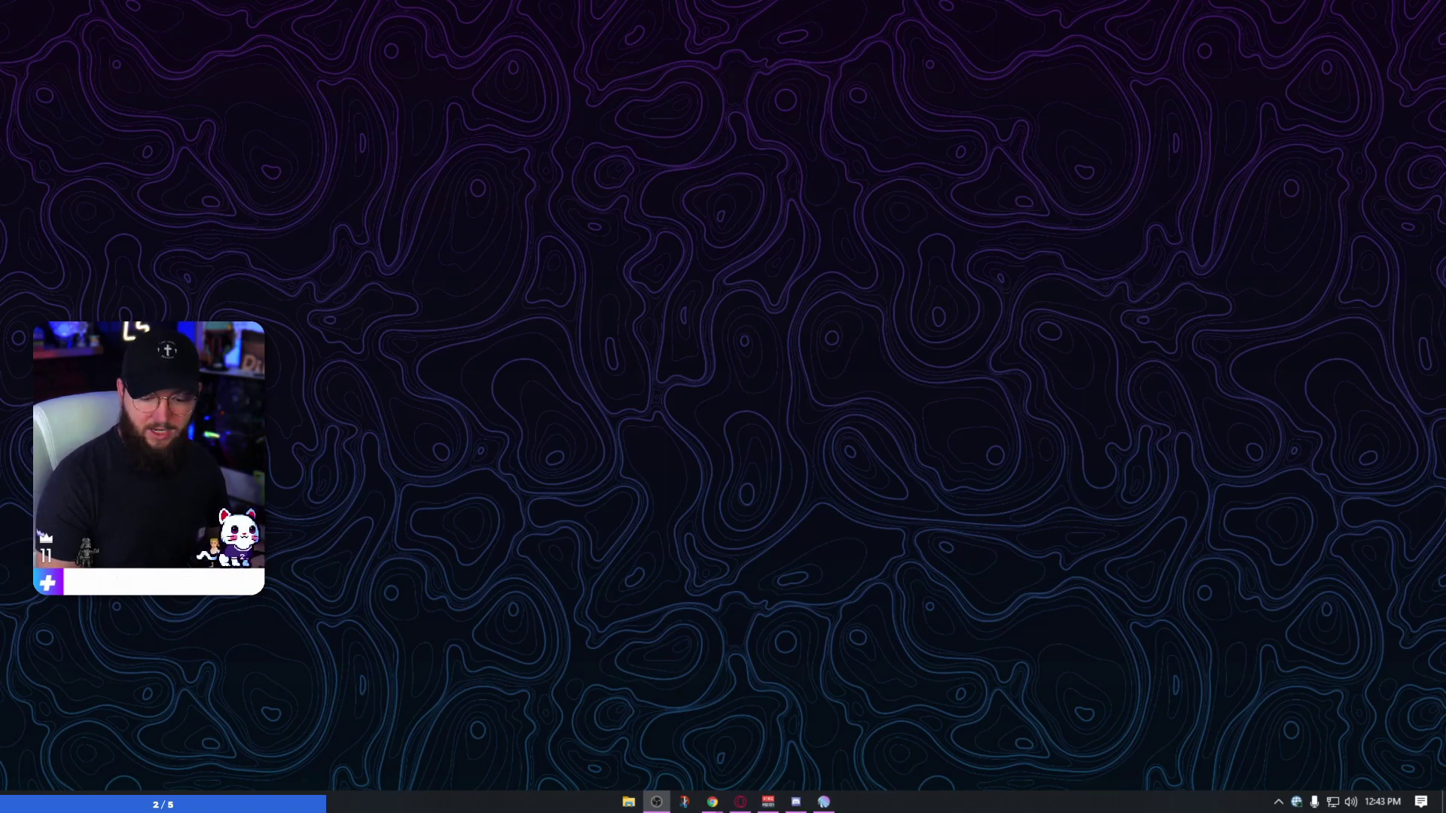
left_click_drag(1445, 15, 753, 25)
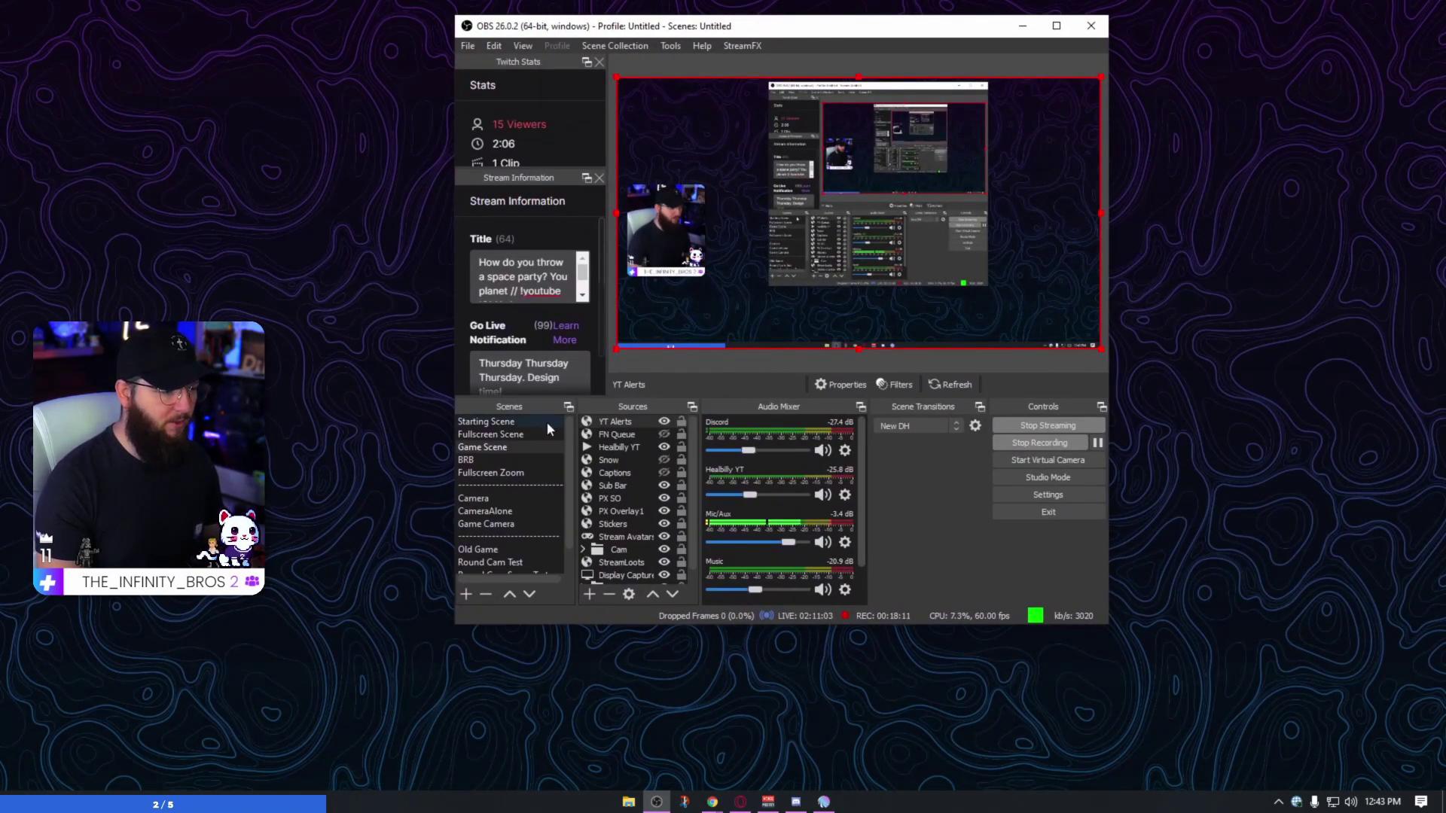
Add a Chroma Key filter to the YT Alerts source and minimize OBS
right_click(622, 426)
left_click(648, 396)
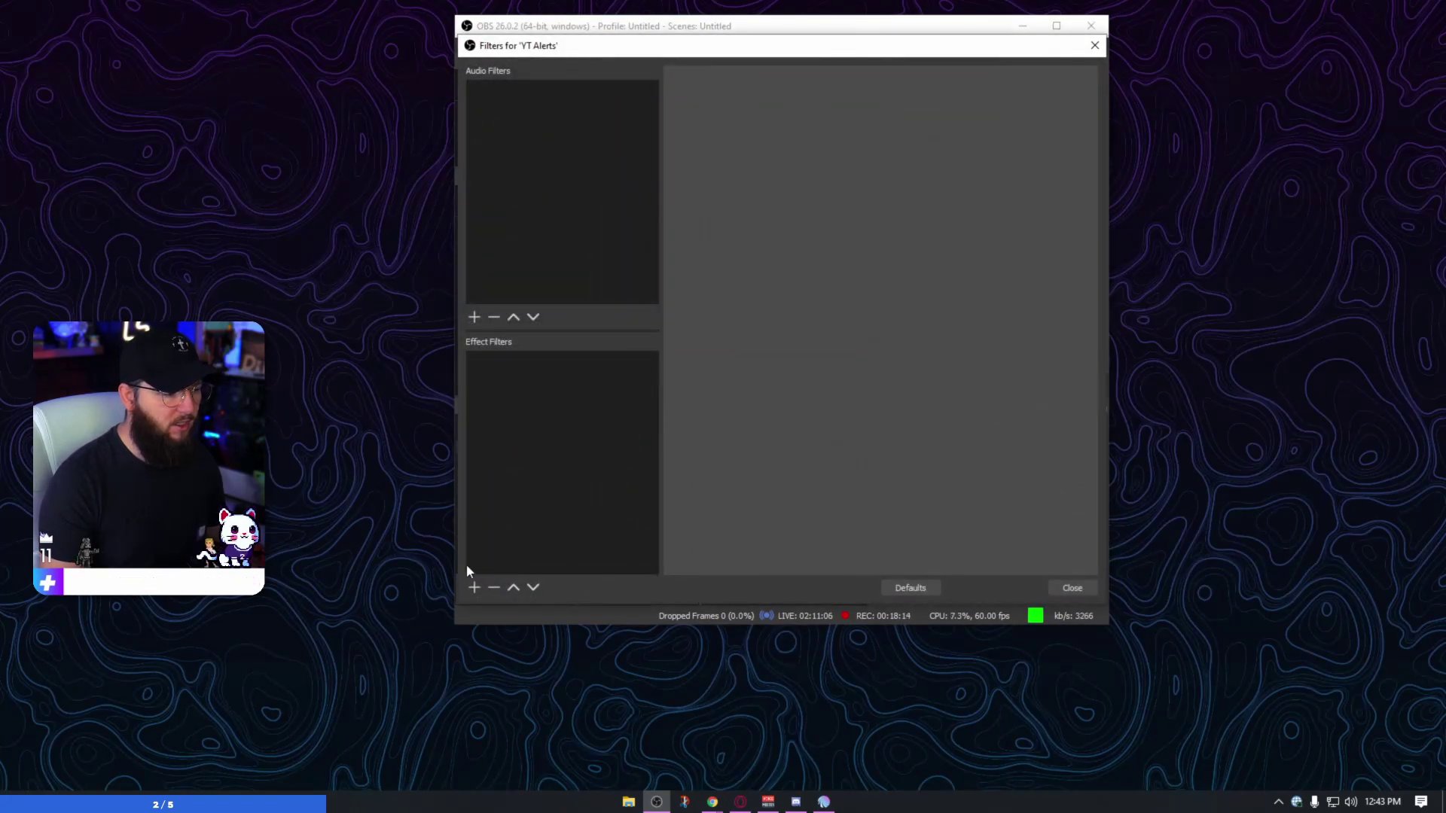
left_click(474, 584)
left_click(543, 293)
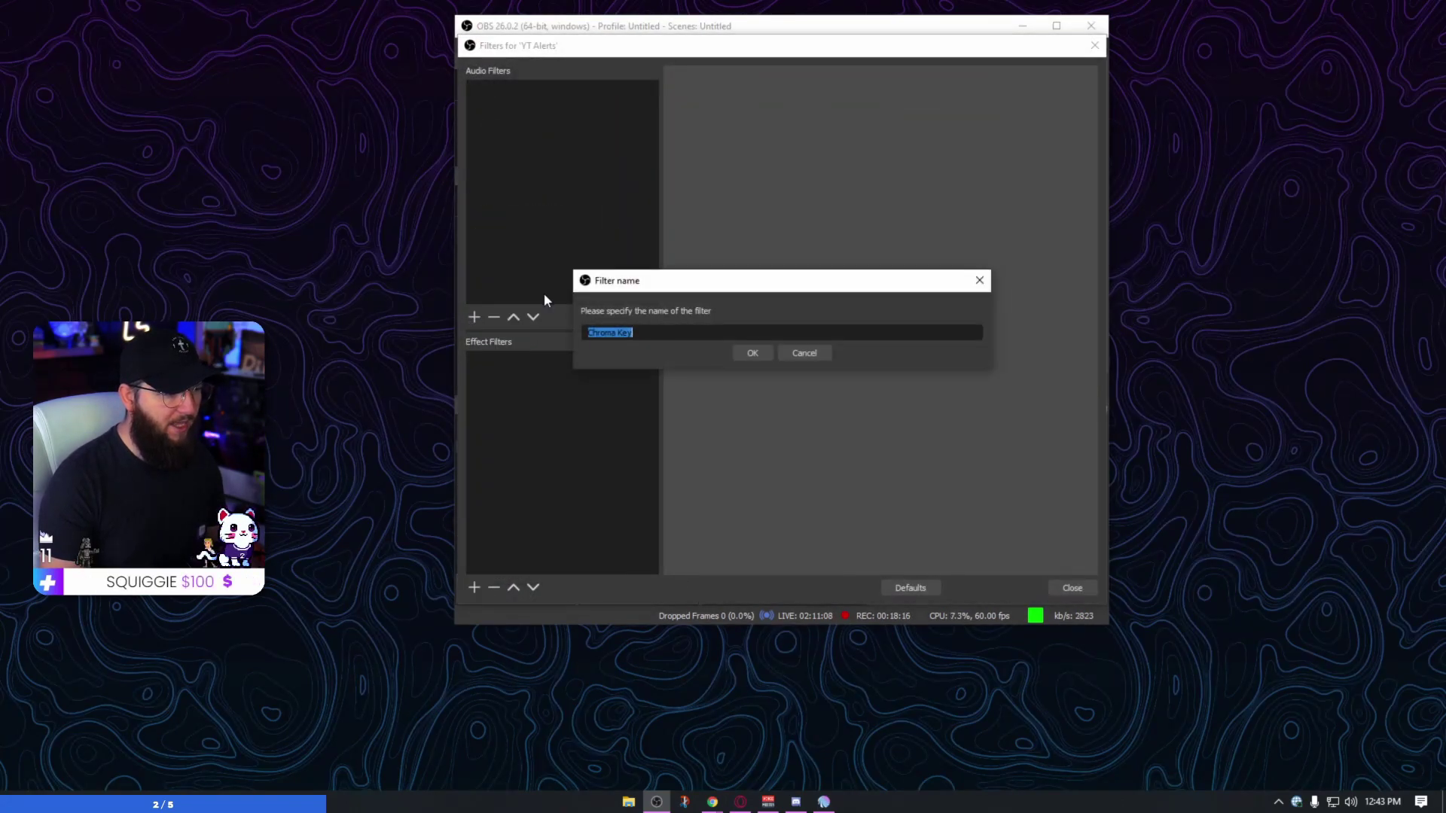
left_click(741, 355)
left_click(1072, 588)
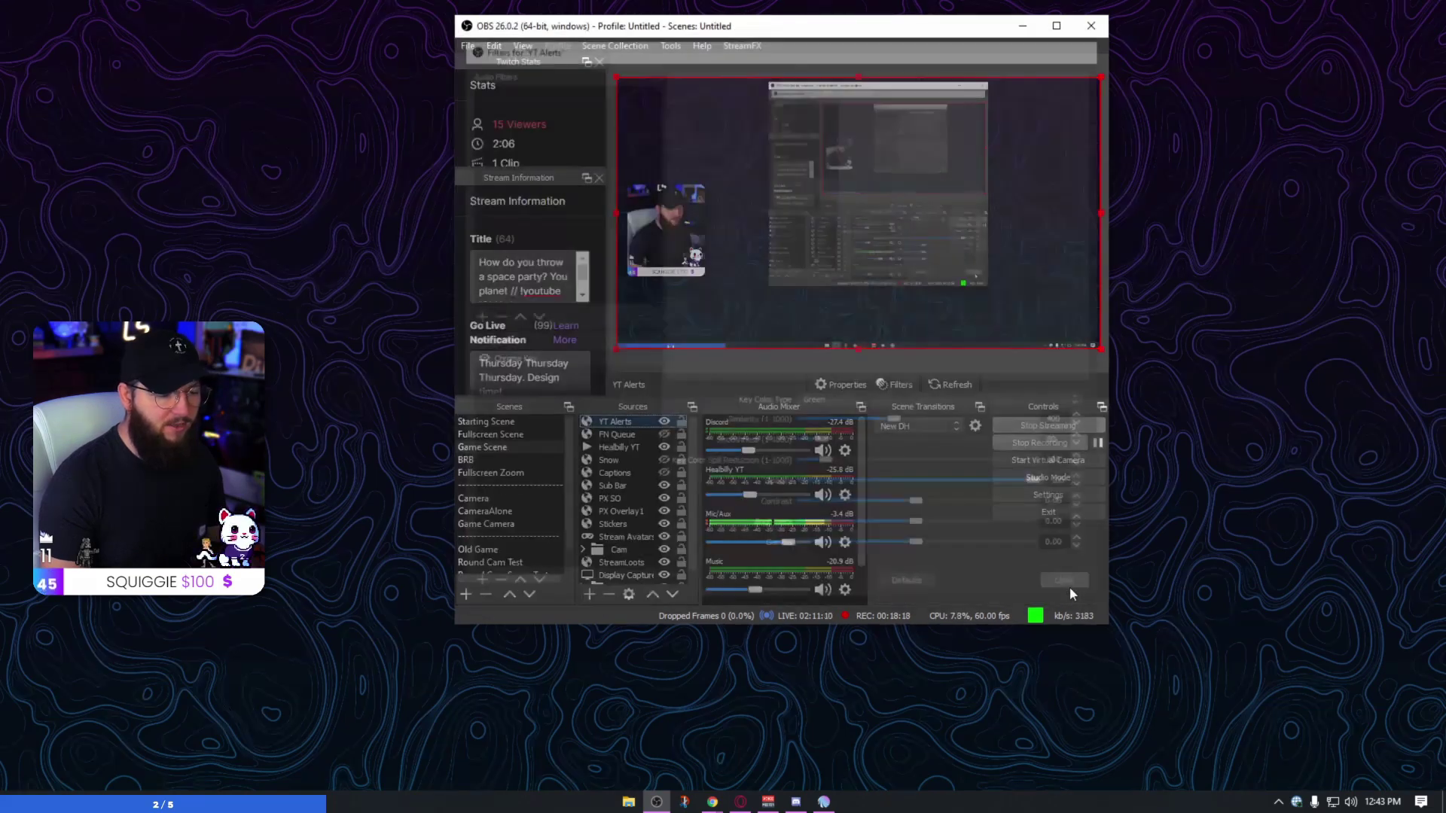
left_click(1021, 26)
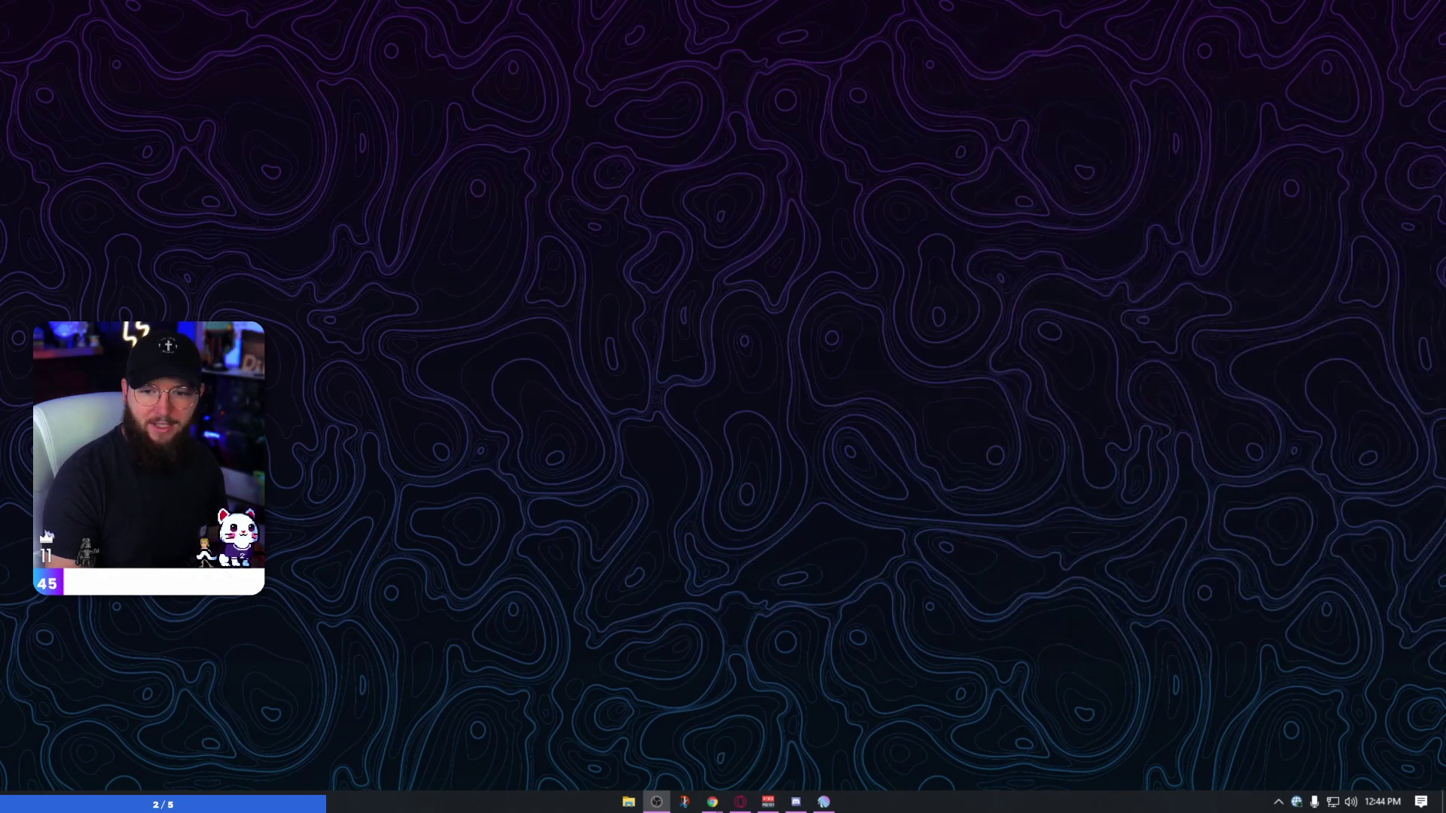